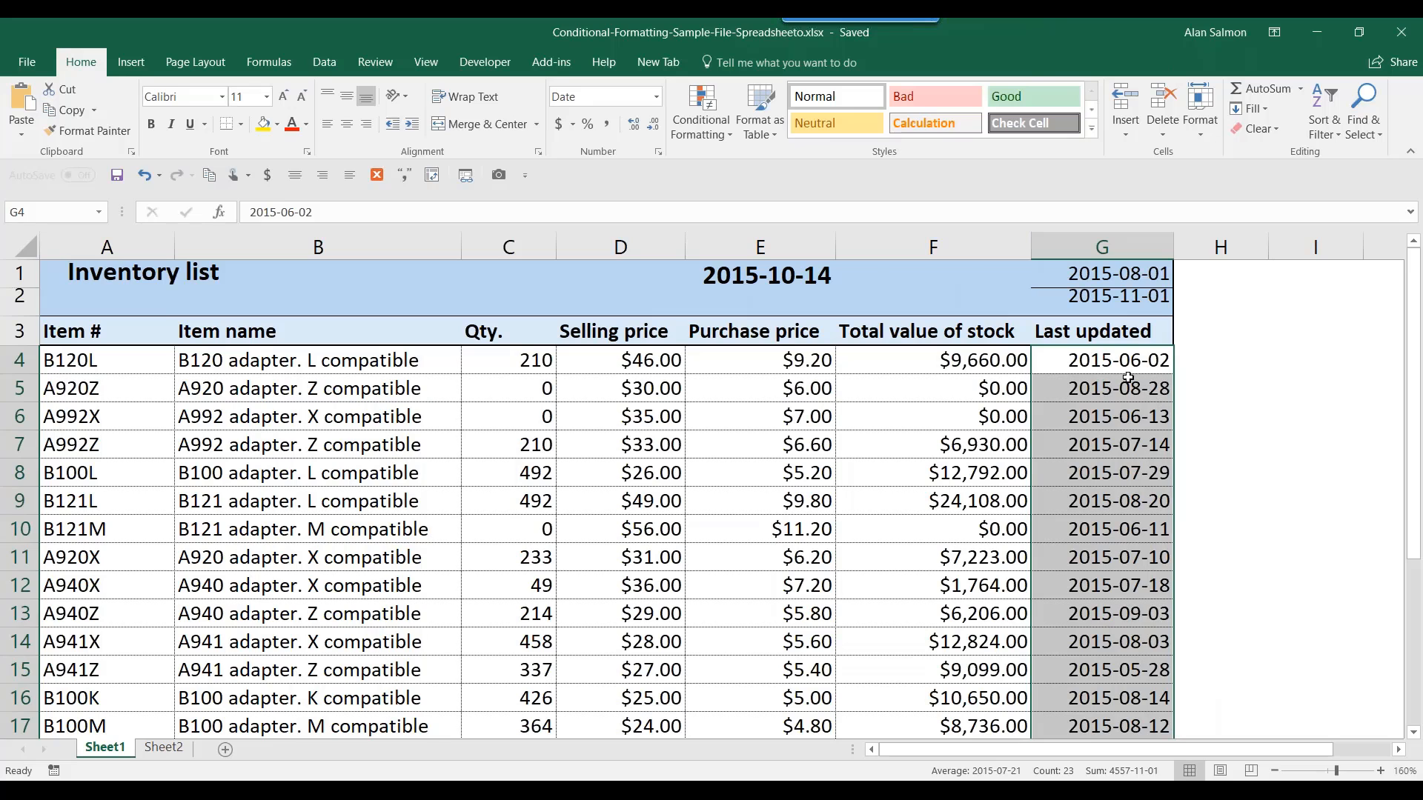
- Clear the date selection and select the Selling price cells D4:D26
{"action": "left_click", "coordinate": [1121, 367]}
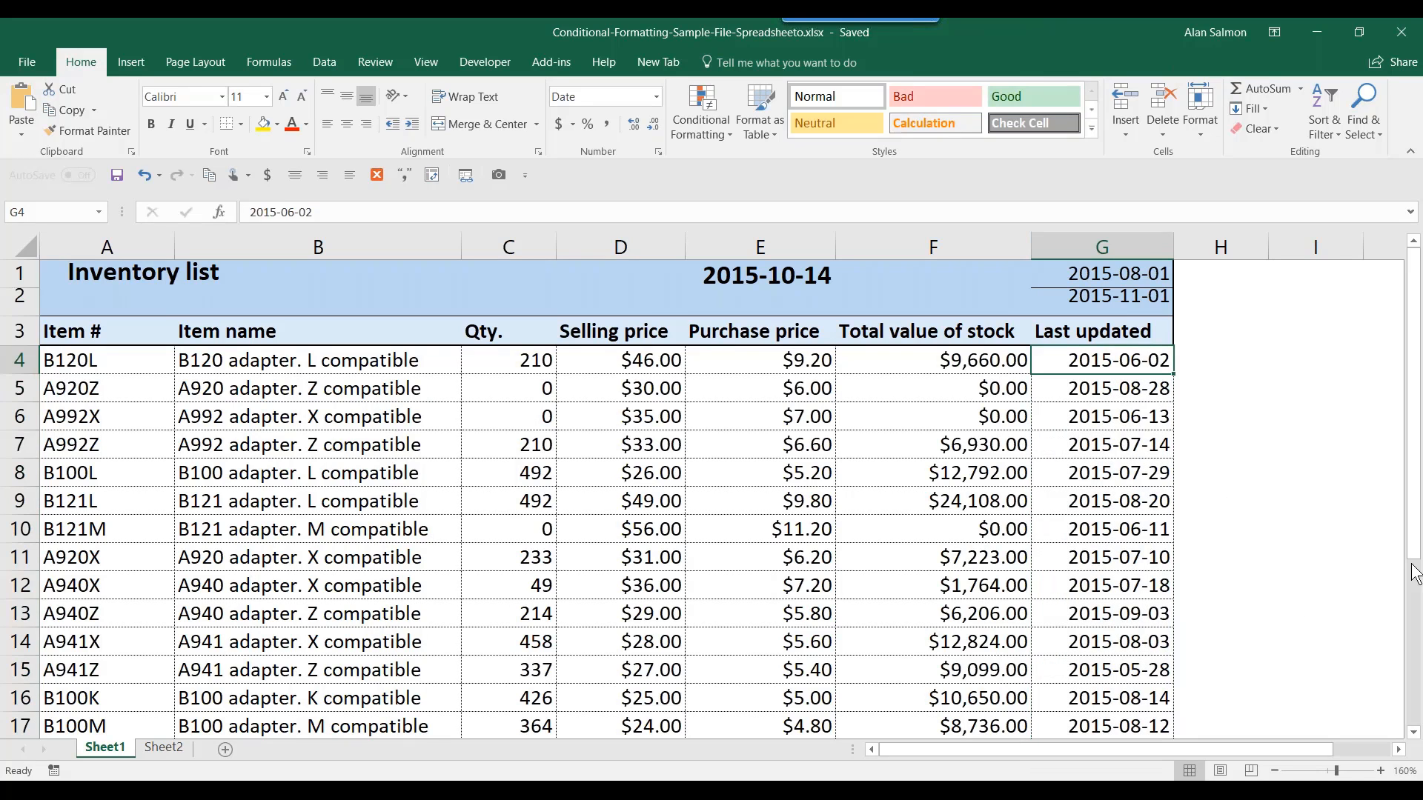
{"action": "left_click_drag", "start_coordinate": [1416, 539], "coordinate": [1417, 468]}
{"action": "mouse_move", "coordinate": [636, 363]}
{"action": "left_mouse_down"}
{"action": "mouse_move", "coordinate": [639, 749]}
{"action": "mouse_move", "coordinate": [704, 737]}
{"action": "mouse_move", "coordinate": [709, 667]}
{"action": "left_mouse_up"}
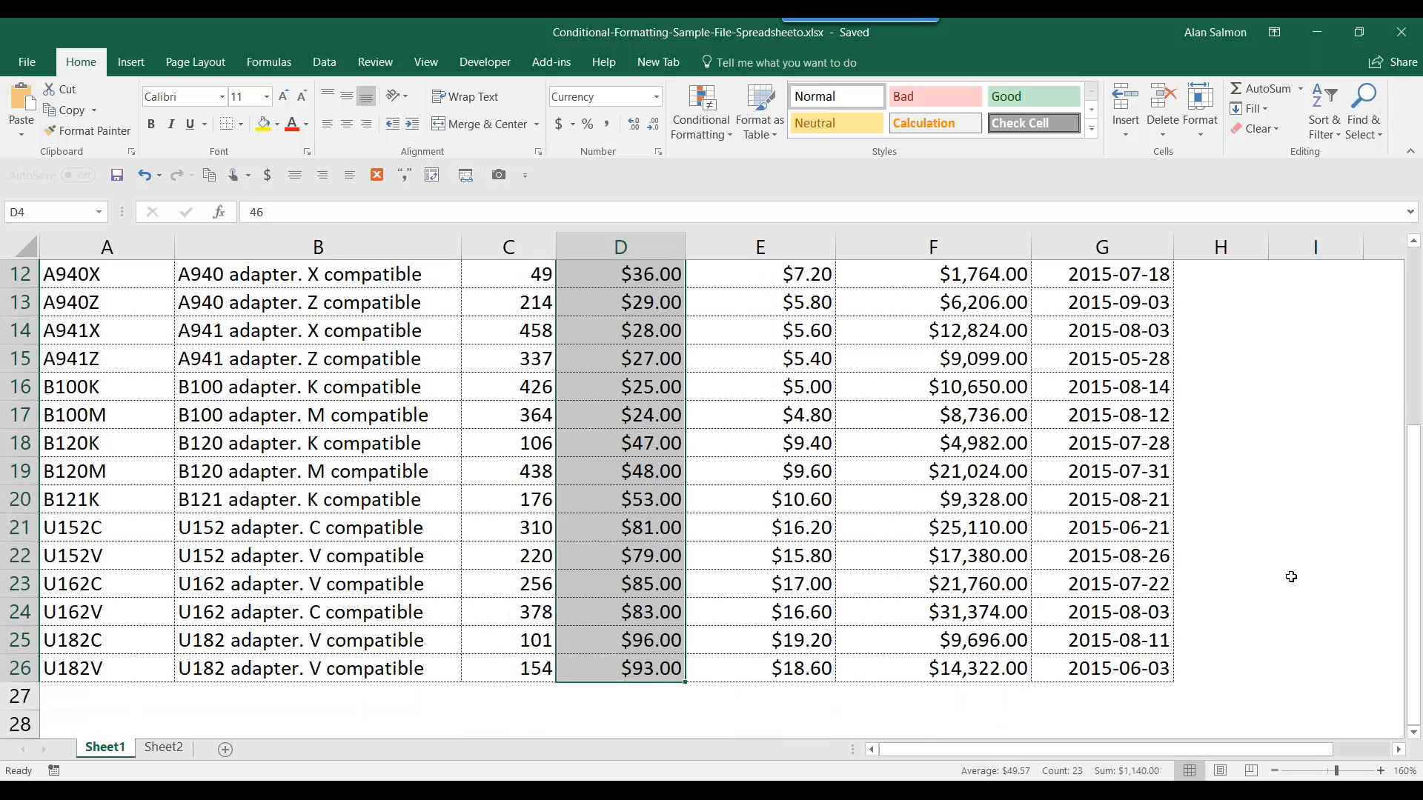
{"action": "left_click_drag", "start_coordinate": [1413, 527], "coordinate": [1420, 334]}
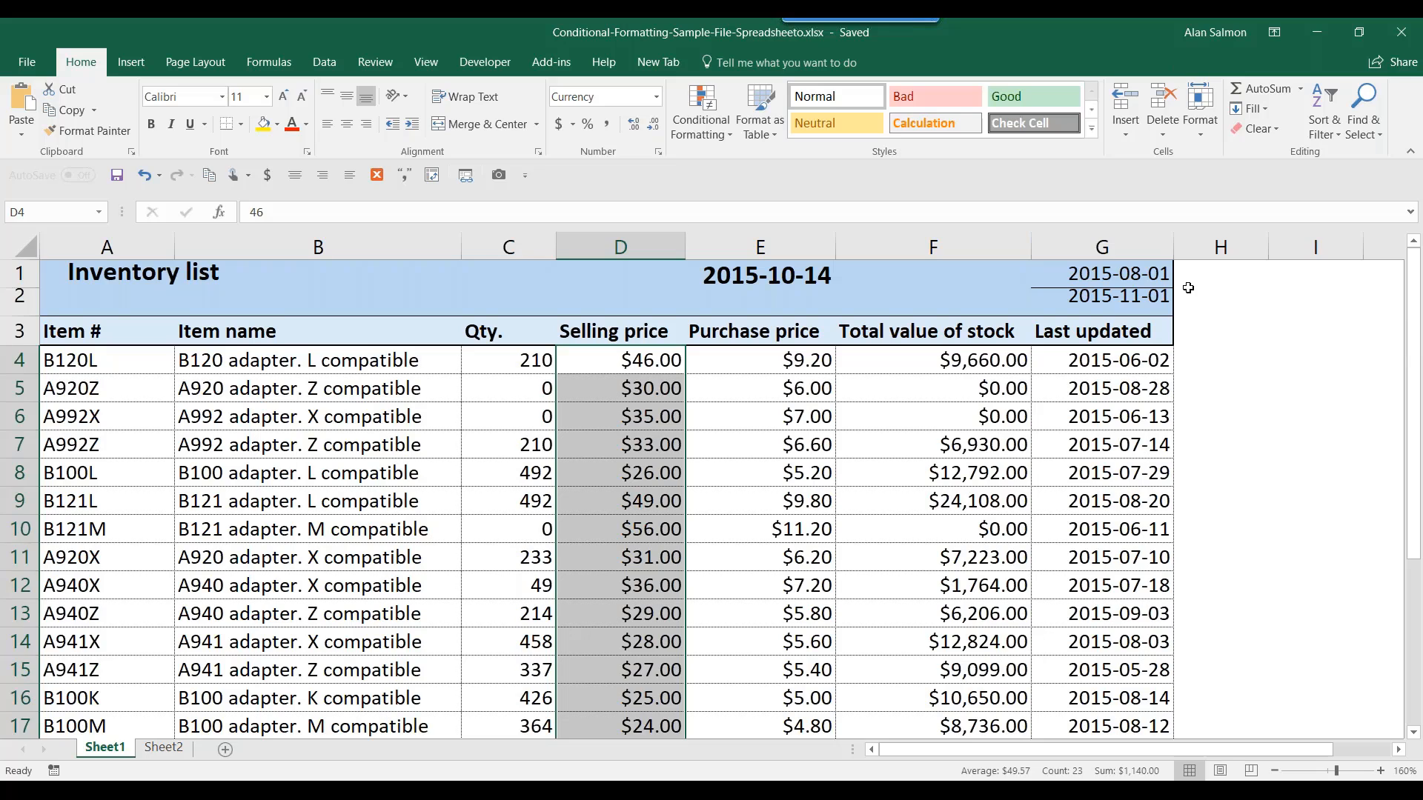
- Add a Greater Than 55 rule using Light Red Fill with Dark Red Text
{"action": "left_click", "coordinate": [716, 136]}
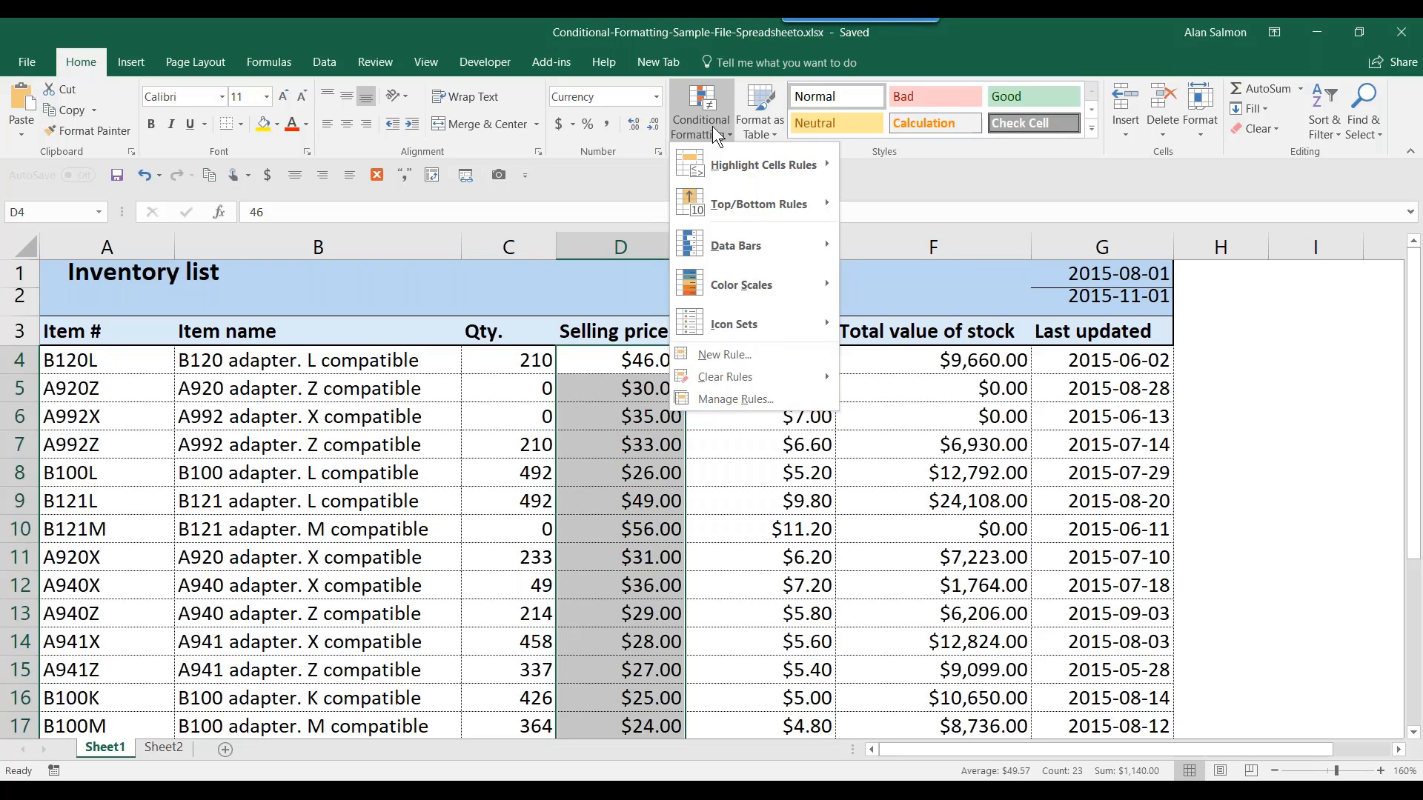
{"action": "mouse_move", "coordinate": [744, 170]}
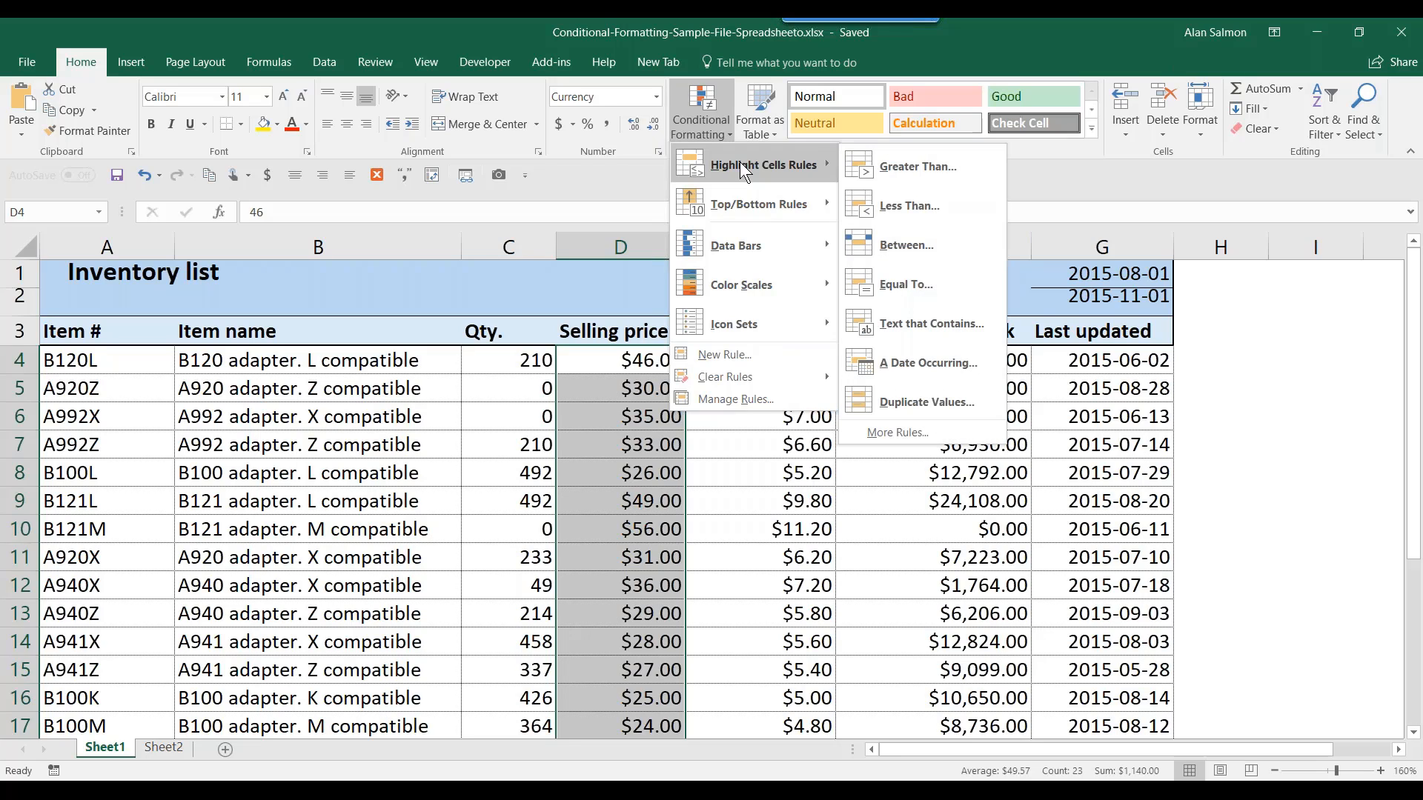
{"action": "left_click", "coordinate": [894, 162]}
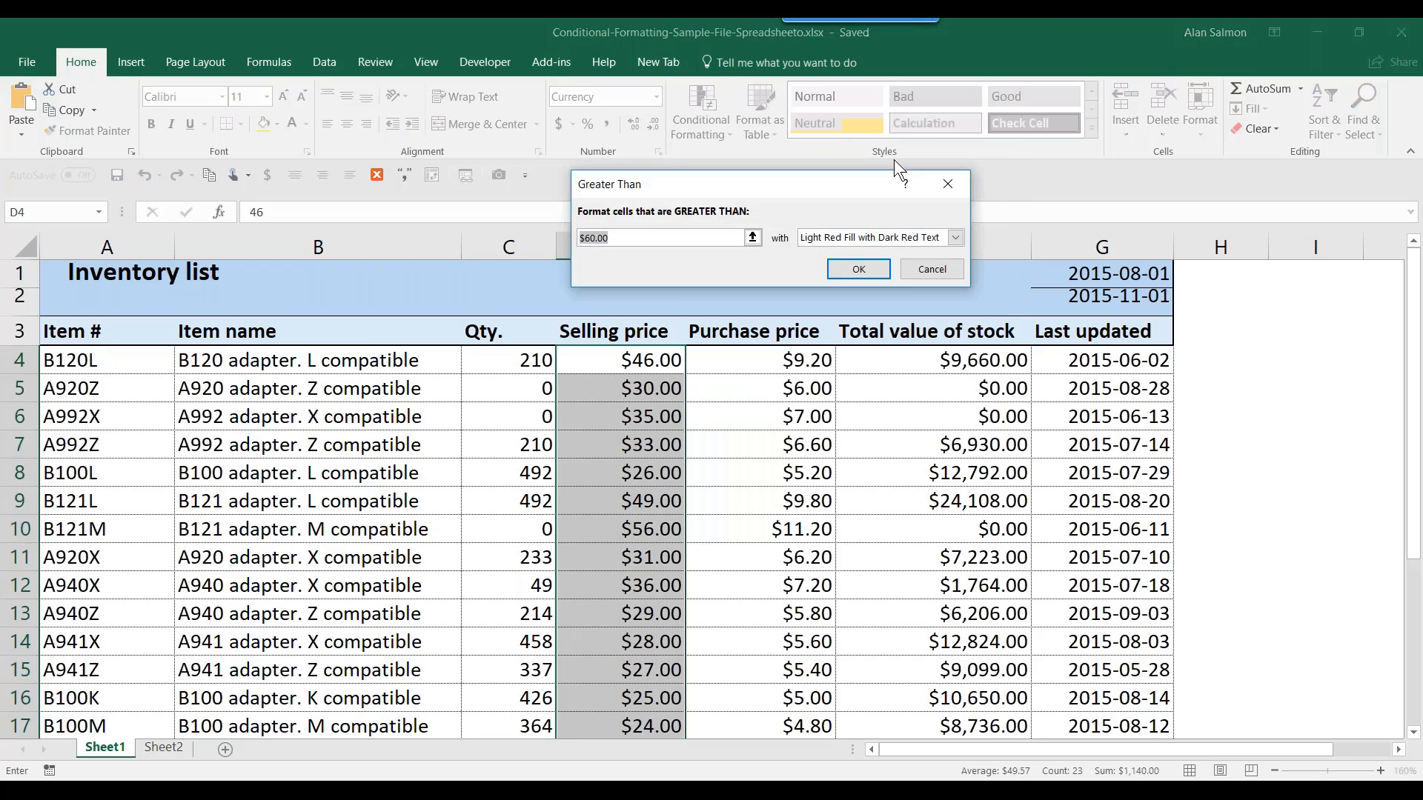
{"action": "left_click_drag", "start_coordinate": [641, 238], "coordinate": [564, 237]}
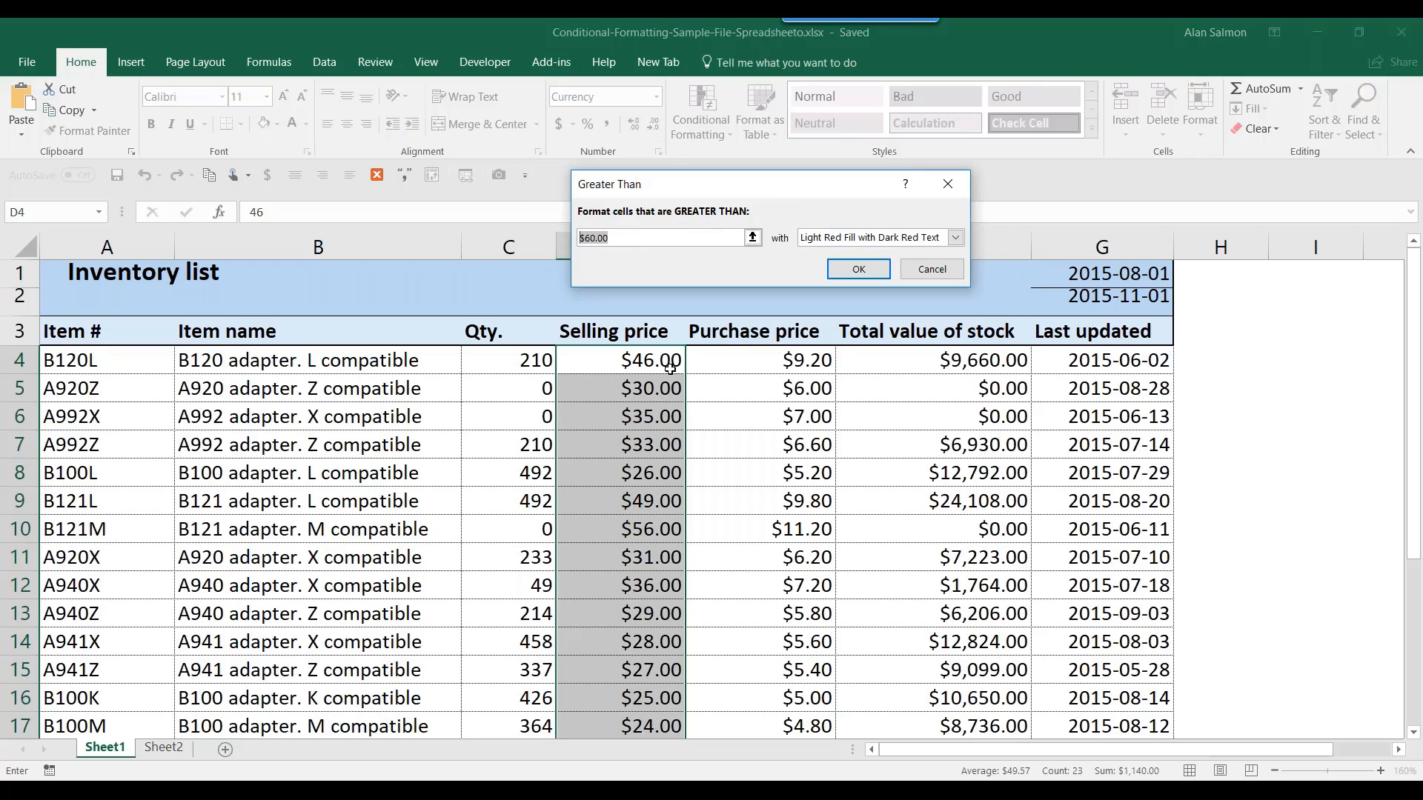
{"action": "type", "text": "55"}
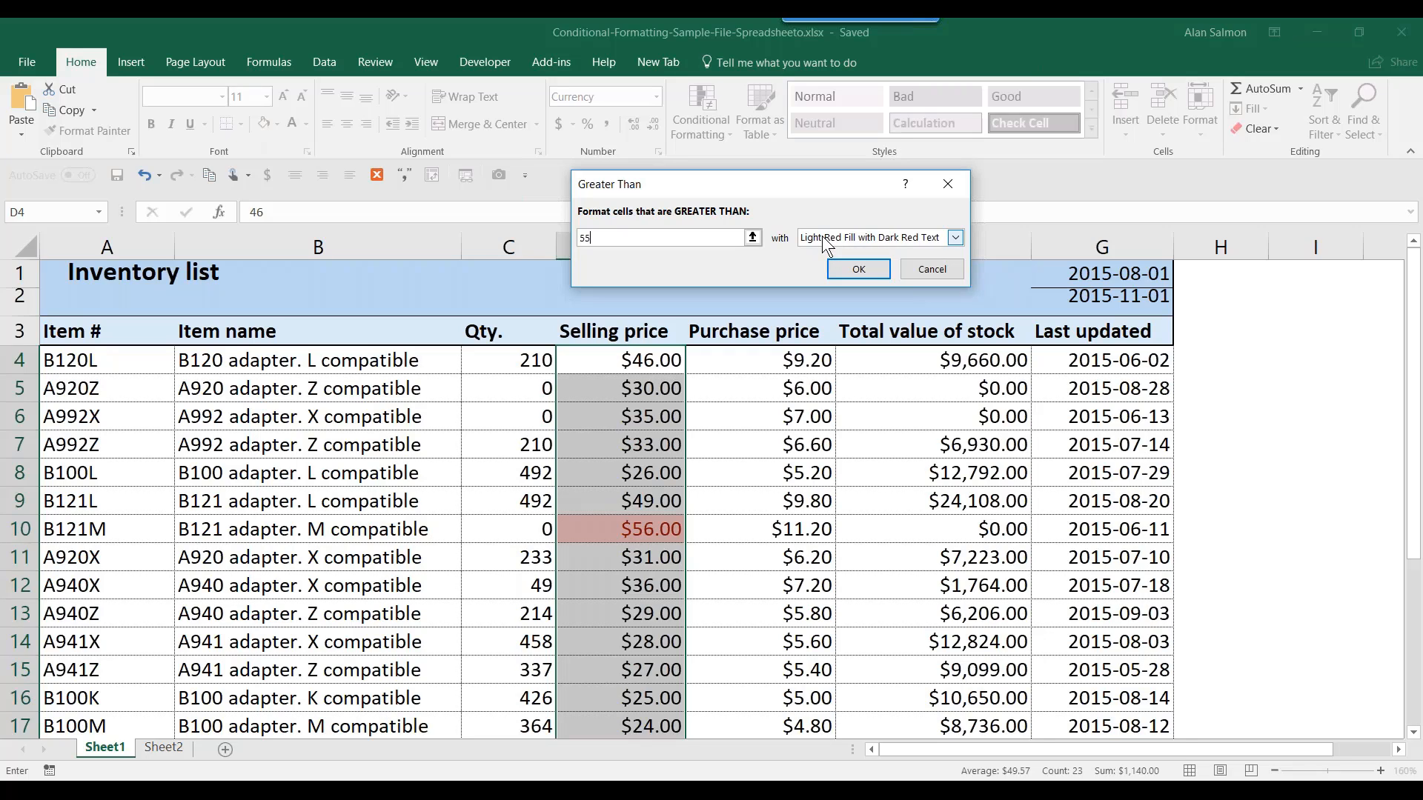
{"action": "left_click", "coordinate": [848, 271]}
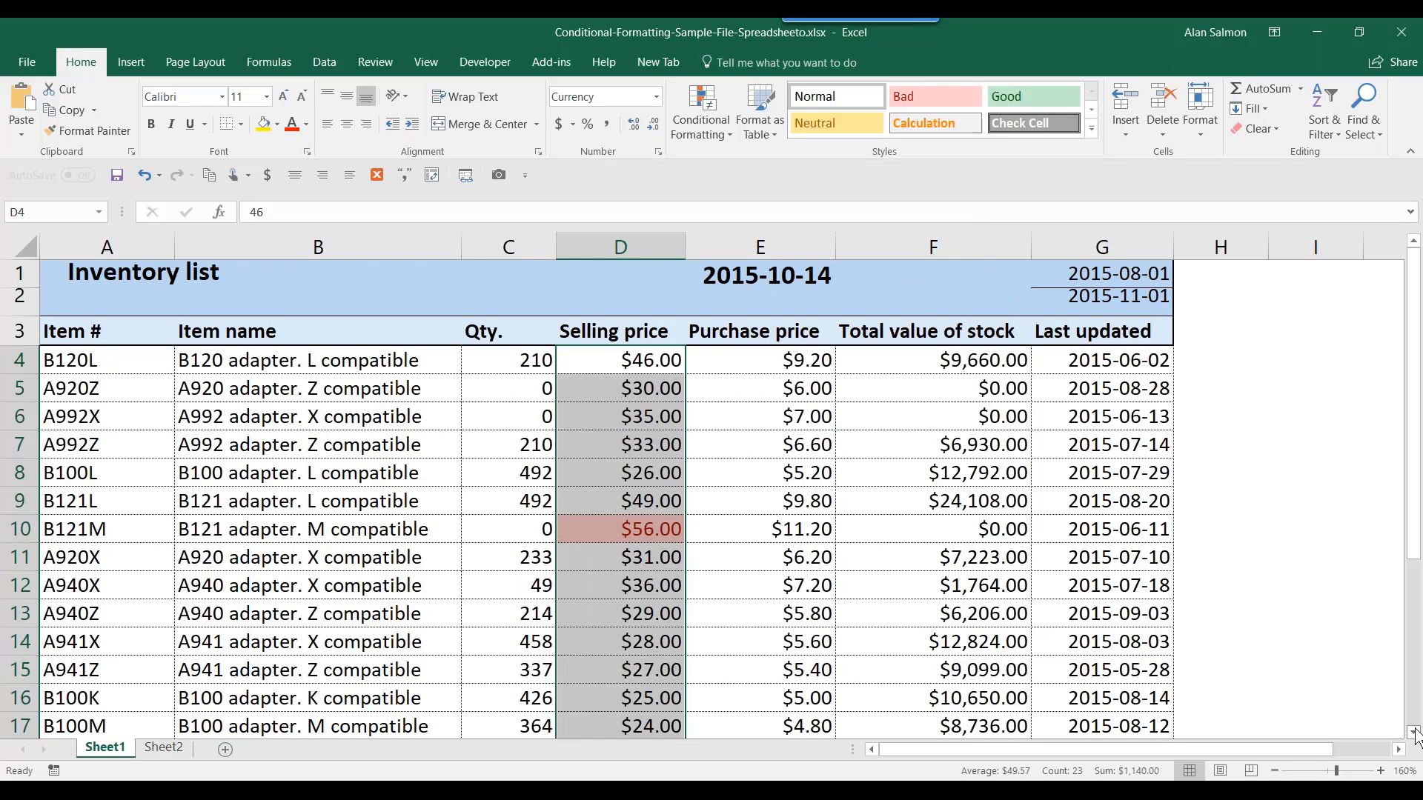
{"action": "left_click", "coordinate": [1415, 734]}
{"action": "left_click", "coordinate": [1415, 733]}
{"action": "left_click", "coordinate": [1415, 733]}
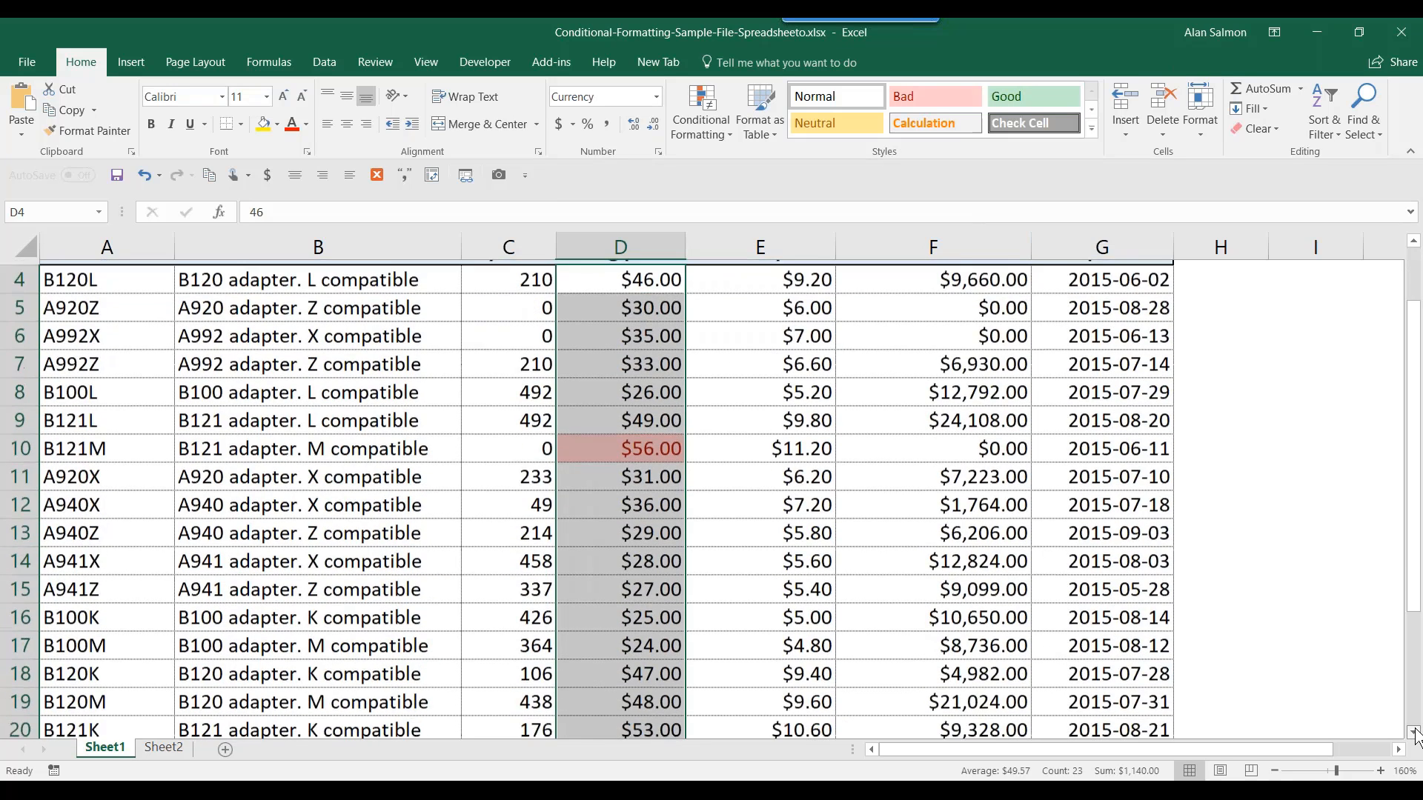
{"action": "left_click", "coordinate": [1415, 733]}
{"action": "left_click", "coordinate": [1415, 734]}
{"action": "left_click", "coordinate": [1415, 734]}
{"action": "left_click", "coordinate": [1414, 734]}
{"action": "left_click", "coordinate": [1415, 734]}
{"action": "left_click", "coordinate": [1415, 734]}
{"action": "left_click", "coordinate": [1415, 734]}
{"action": "left_click", "coordinate": [1415, 734]}
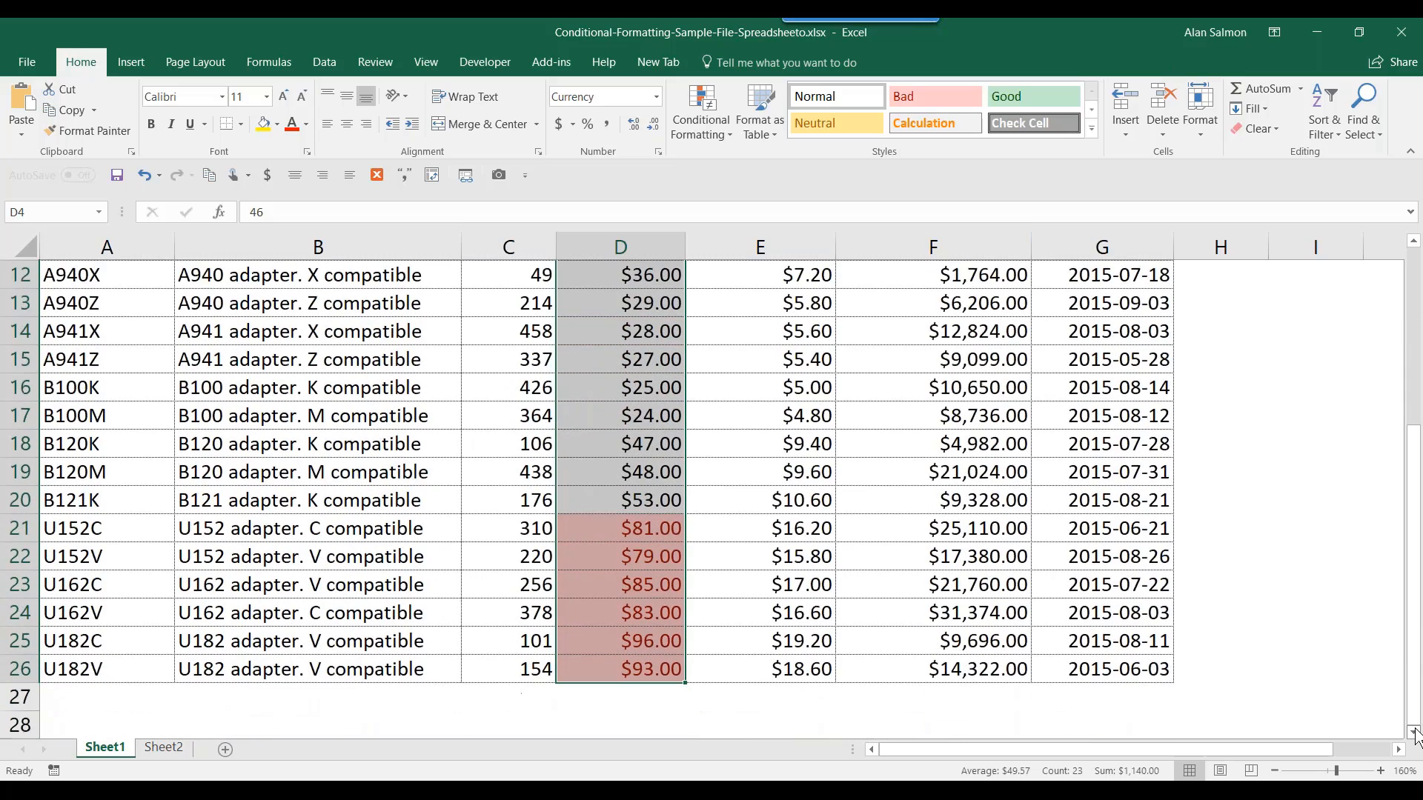
{"action": "left_click", "coordinate": [1415, 733]}
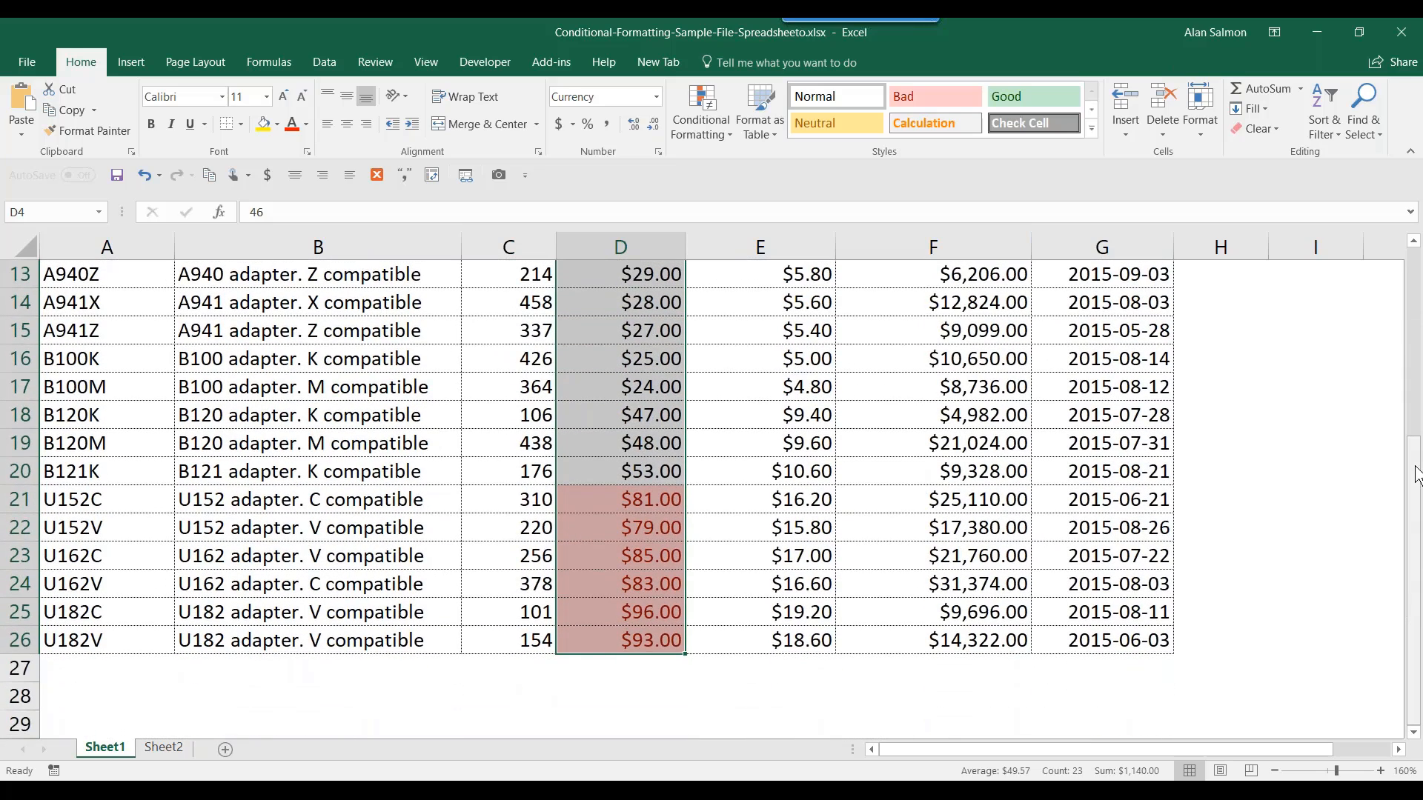
{"action": "left_click_drag", "start_coordinate": [1419, 480], "coordinate": [1415, 471]}
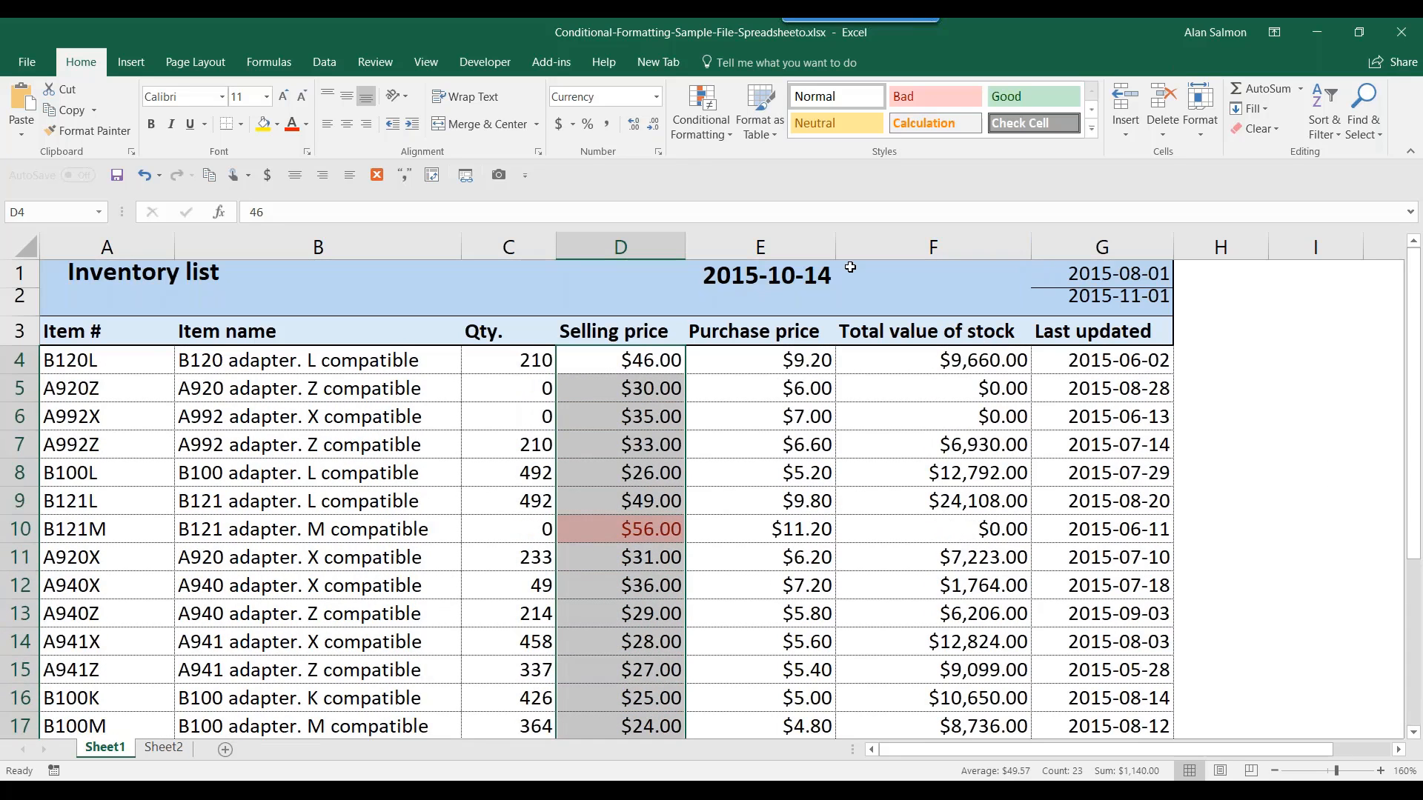
- Add a Less Than 35 rule with Yellow Fill with Dark Yellow Text on the selling prices
{"action": "left_click", "coordinate": [695, 135]}
{"action": "mouse_move", "coordinate": [697, 178]}
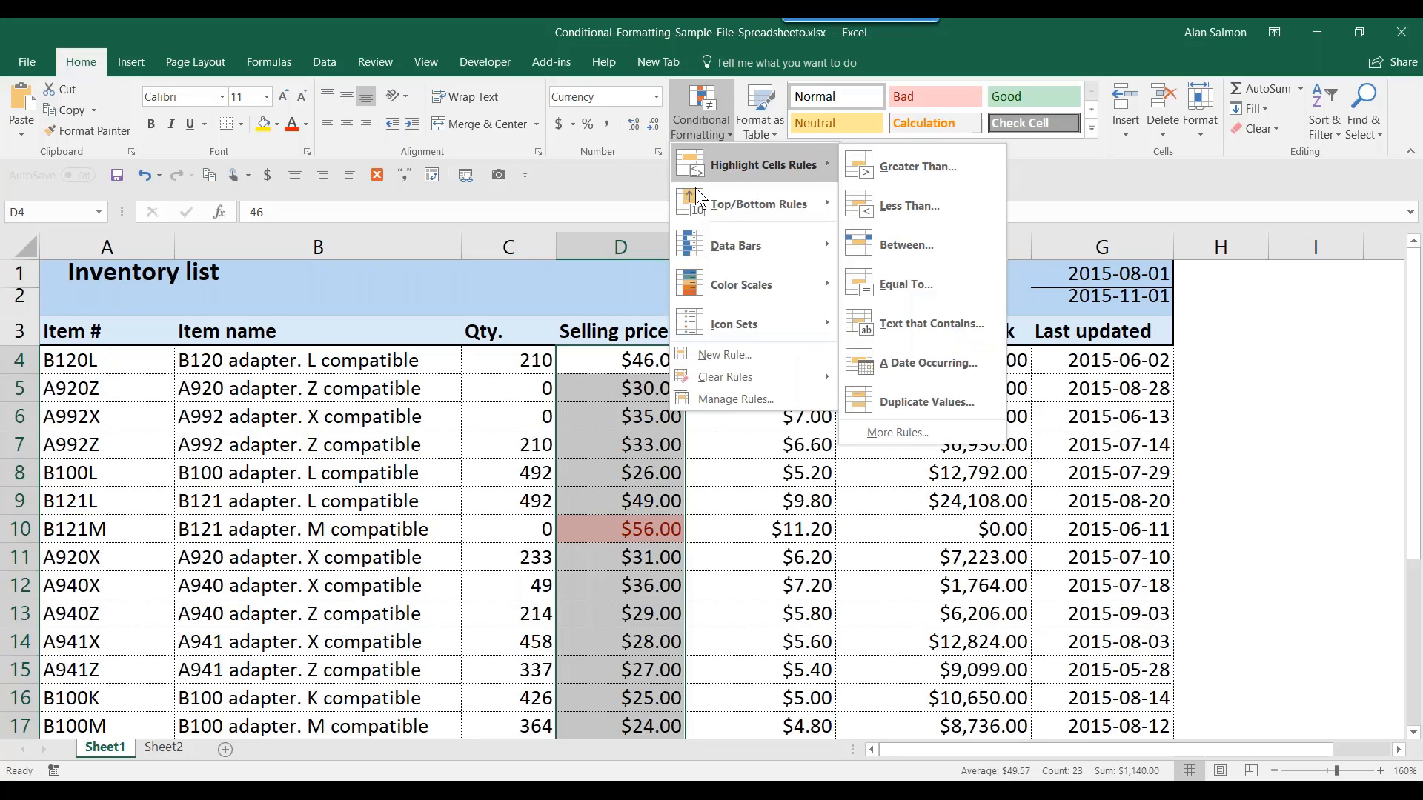
{"action": "left_click", "coordinate": [890, 215]}
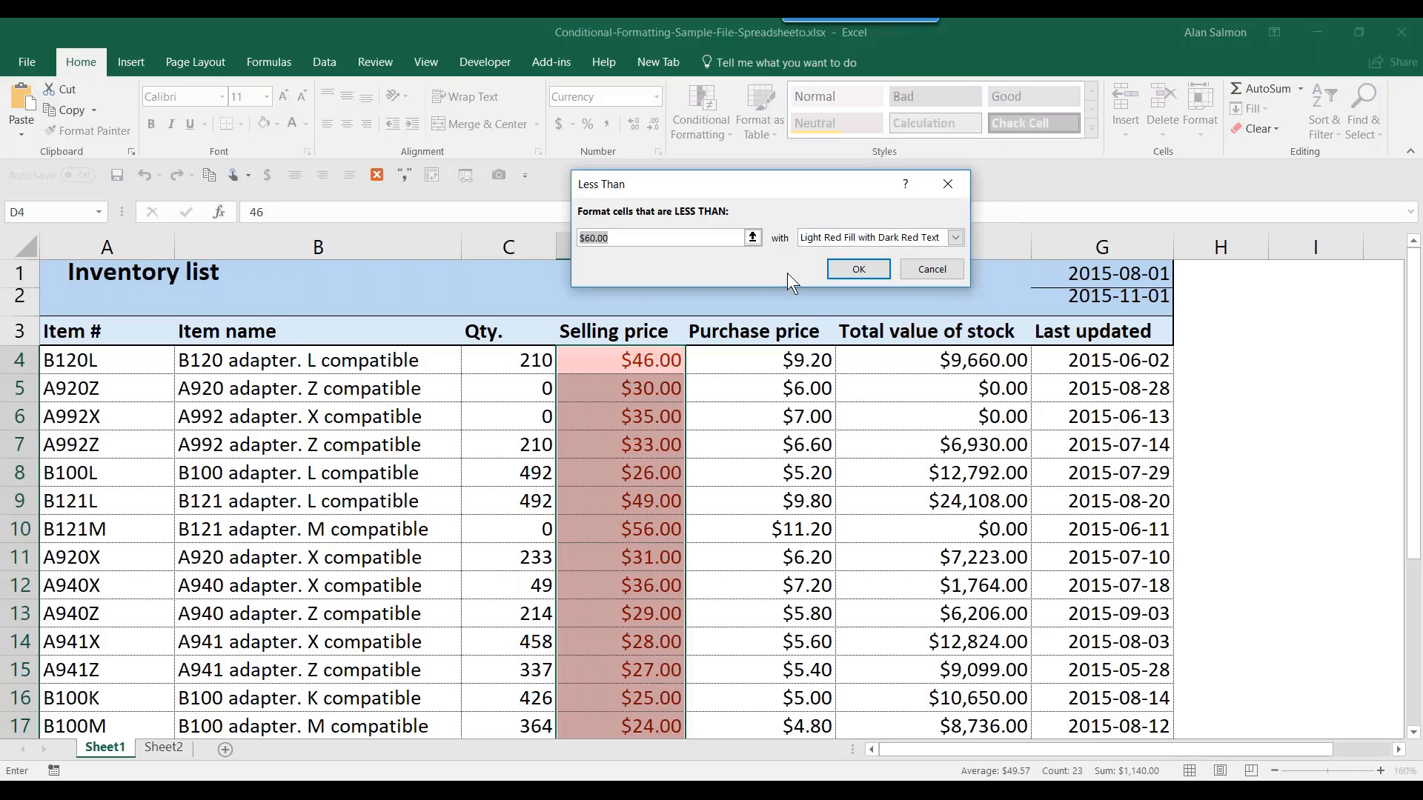
{"action": "type", "text": "35"}
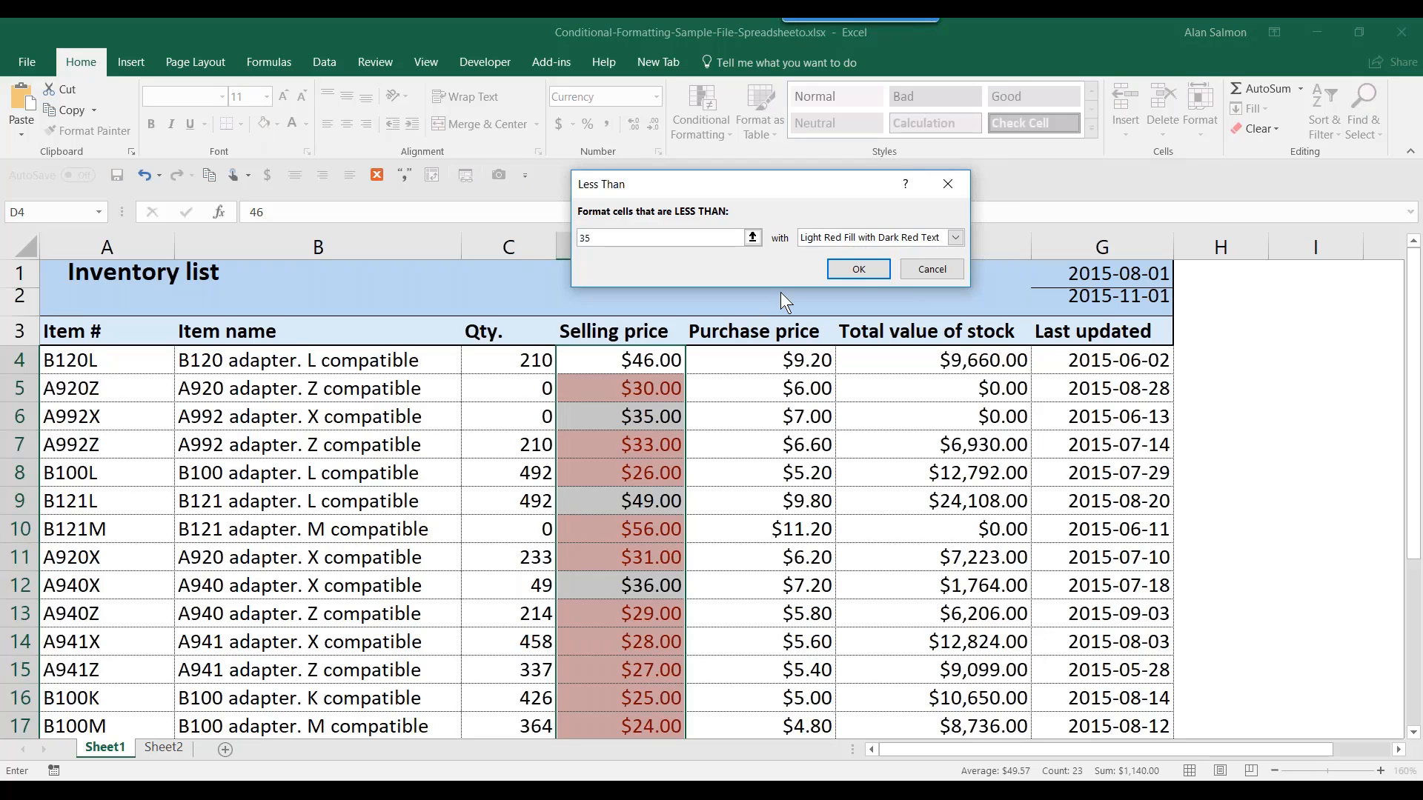
{"action": "left_click", "coordinate": [956, 238]}
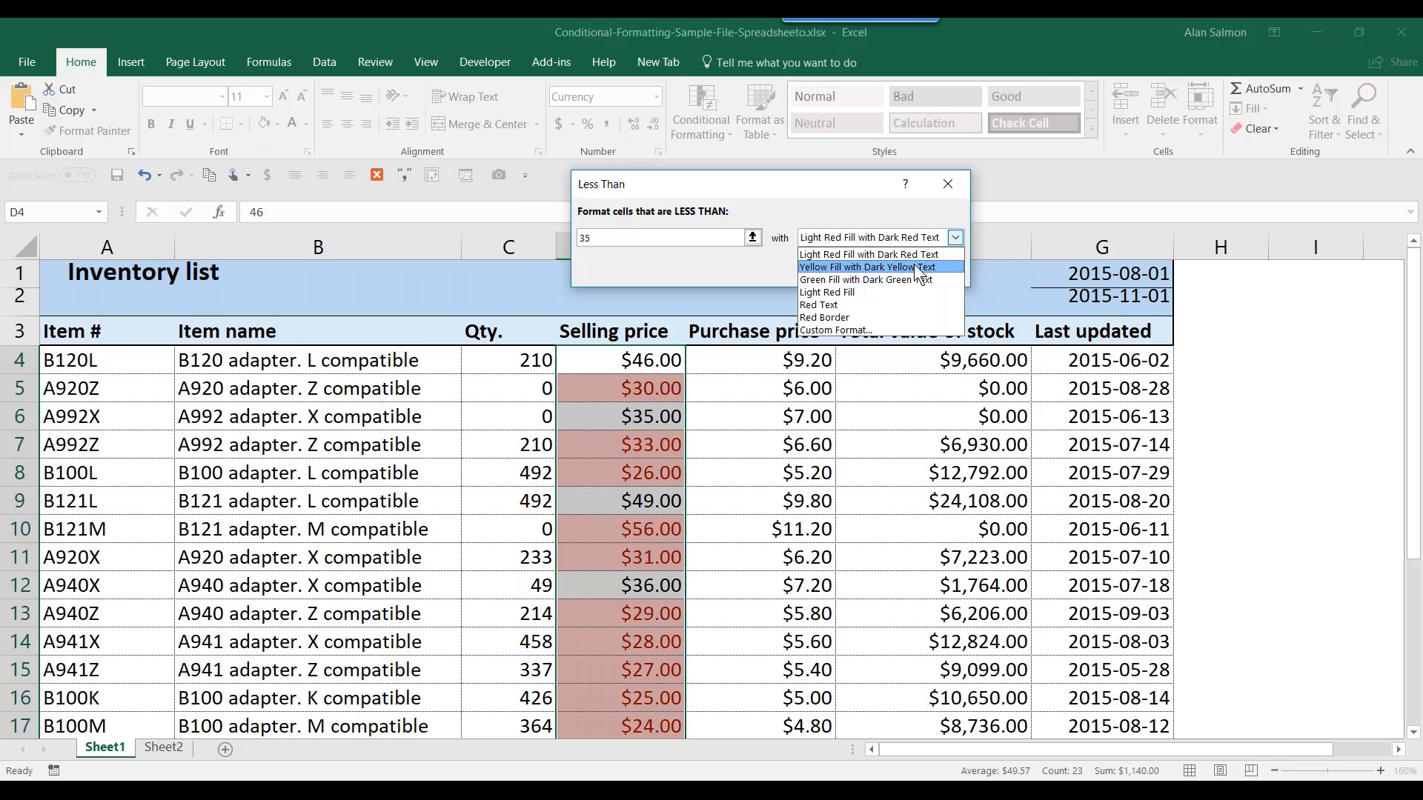
{"action": "left_click", "coordinate": [914, 264]}
{"action": "left_click", "coordinate": [871, 269]}
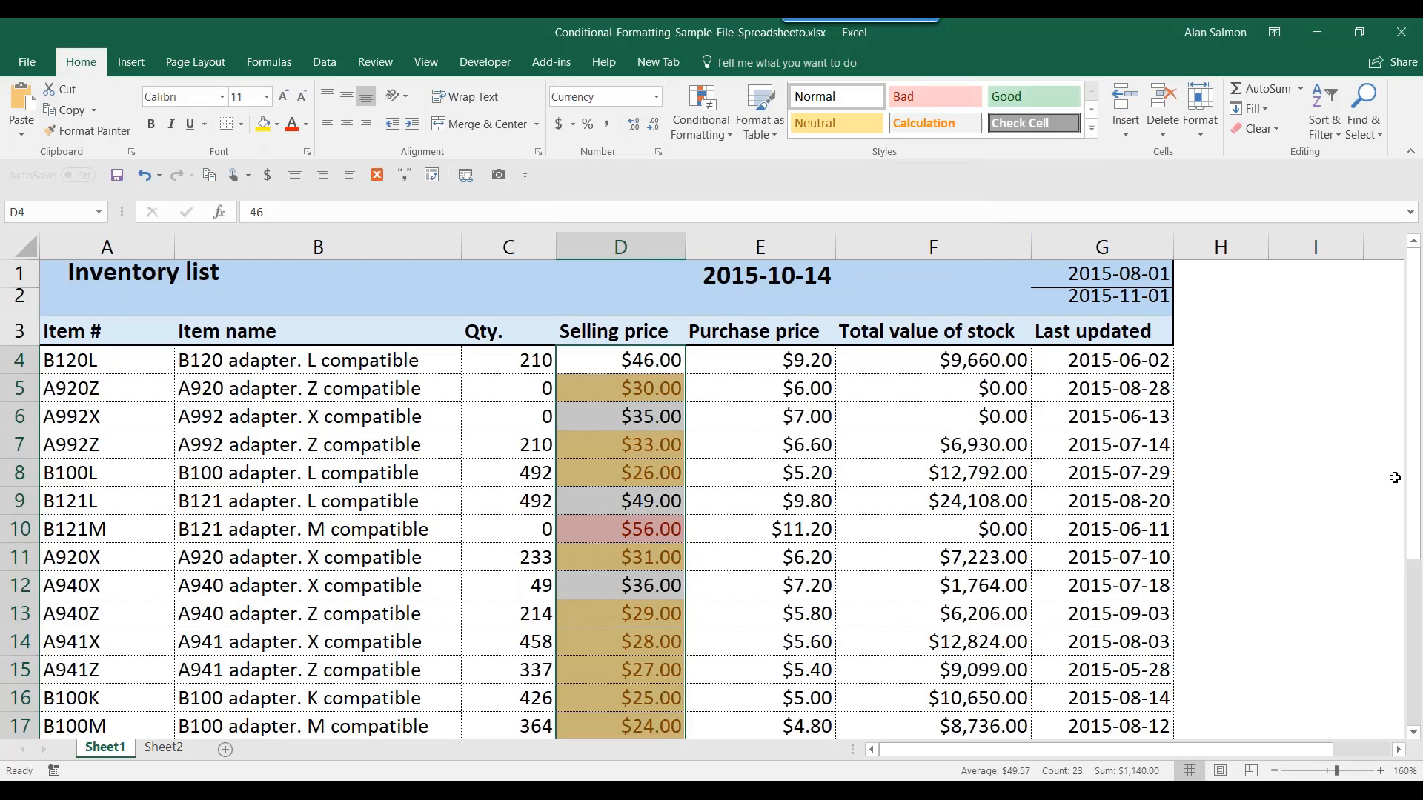
{"action": "left_click_drag", "start_coordinate": [1414, 477], "coordinate": [1420, 561]}
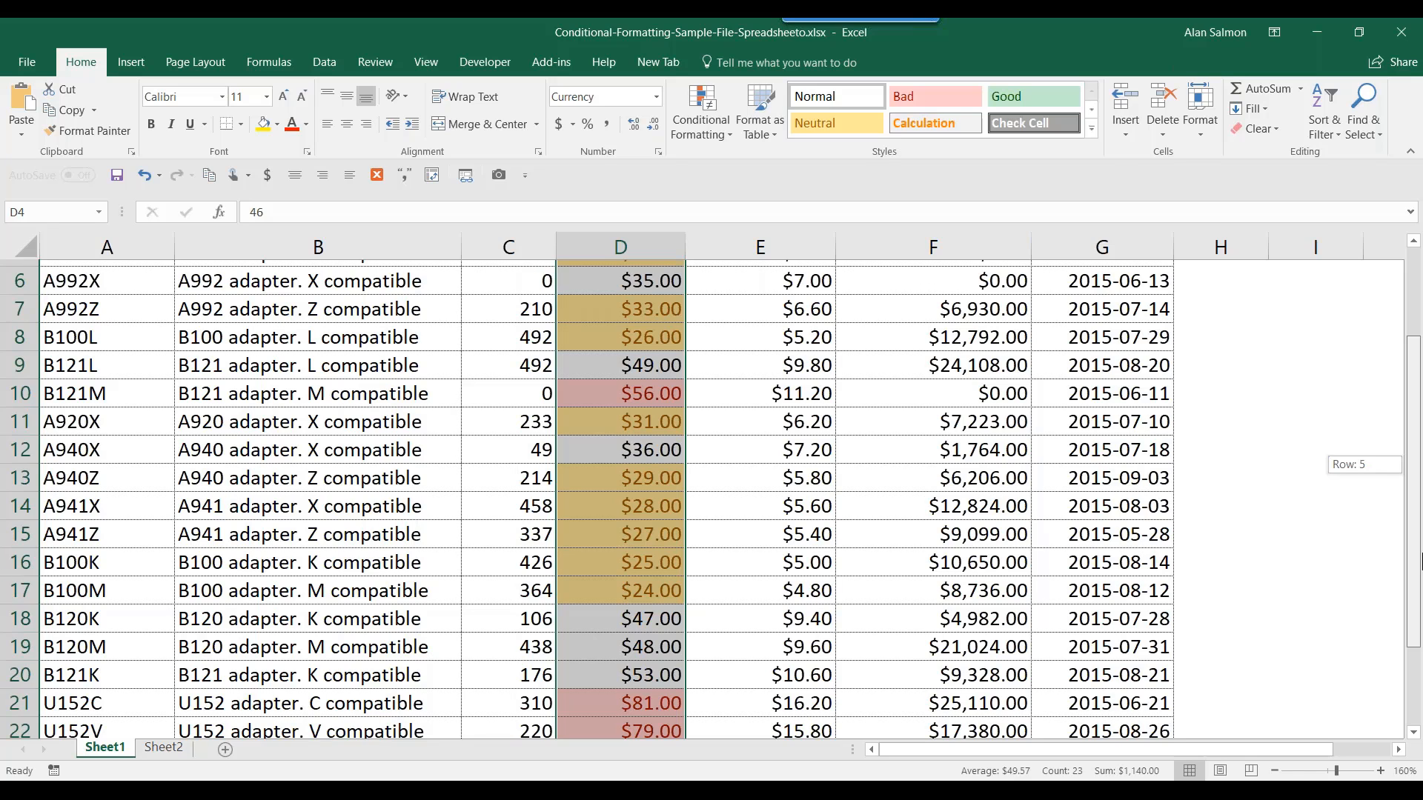
{"action": "mouse_move", "coordinate": [1419, 561]}
{"action": "left_mouse_down"}
{"action": "mouse_move", "coordinate": [1418, 649]}
{"action": "mouse_move", "coordinate": [1417, 459]}
{"action": "left_mouse_up"}
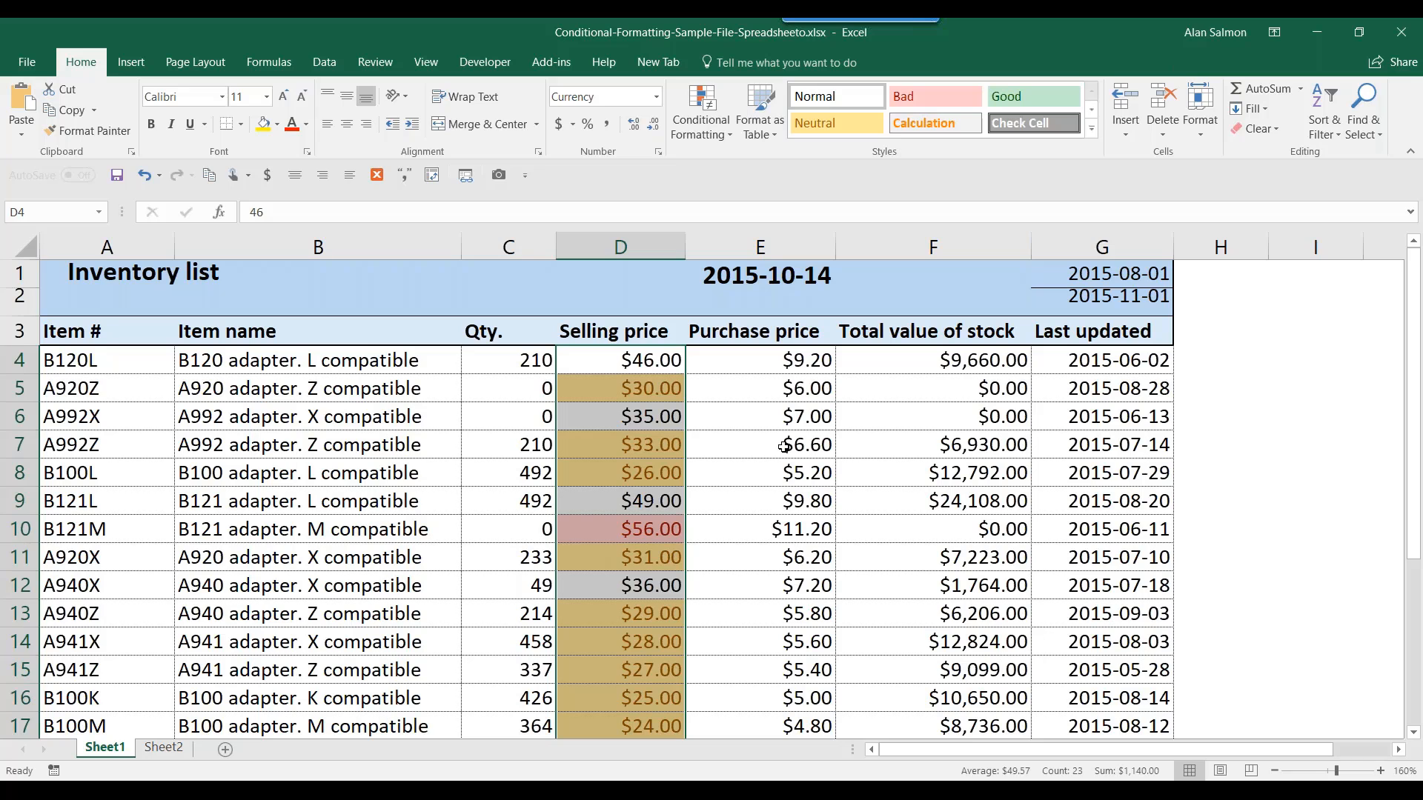
{"action": "left_click_drag", "start_coordinate": [652, 361], "coordinate": [616, 666]}
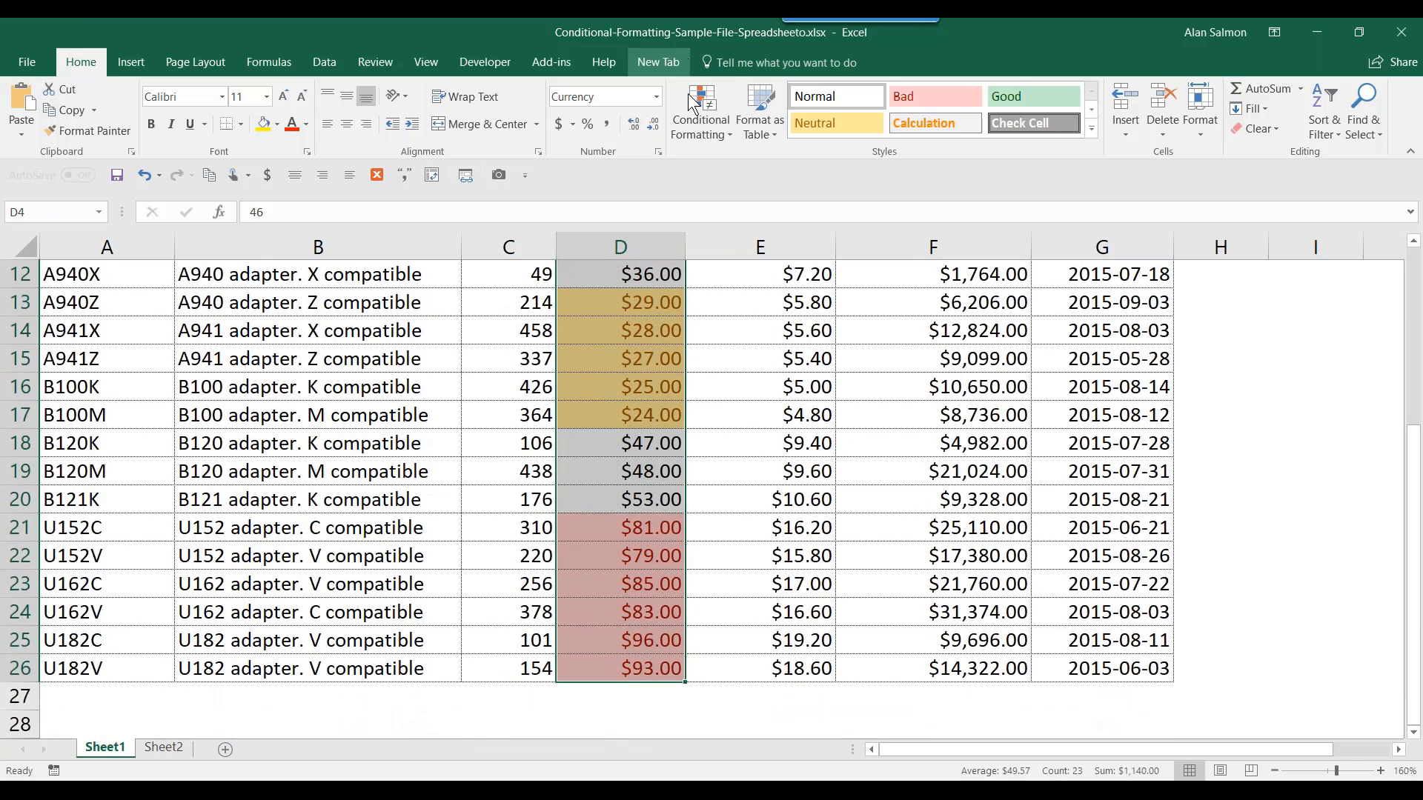
- Edit the Cell Value > 55 rule in Manage Rules to use a dark green fill
{"action": "left_click", "coordinate": [692, 128]}
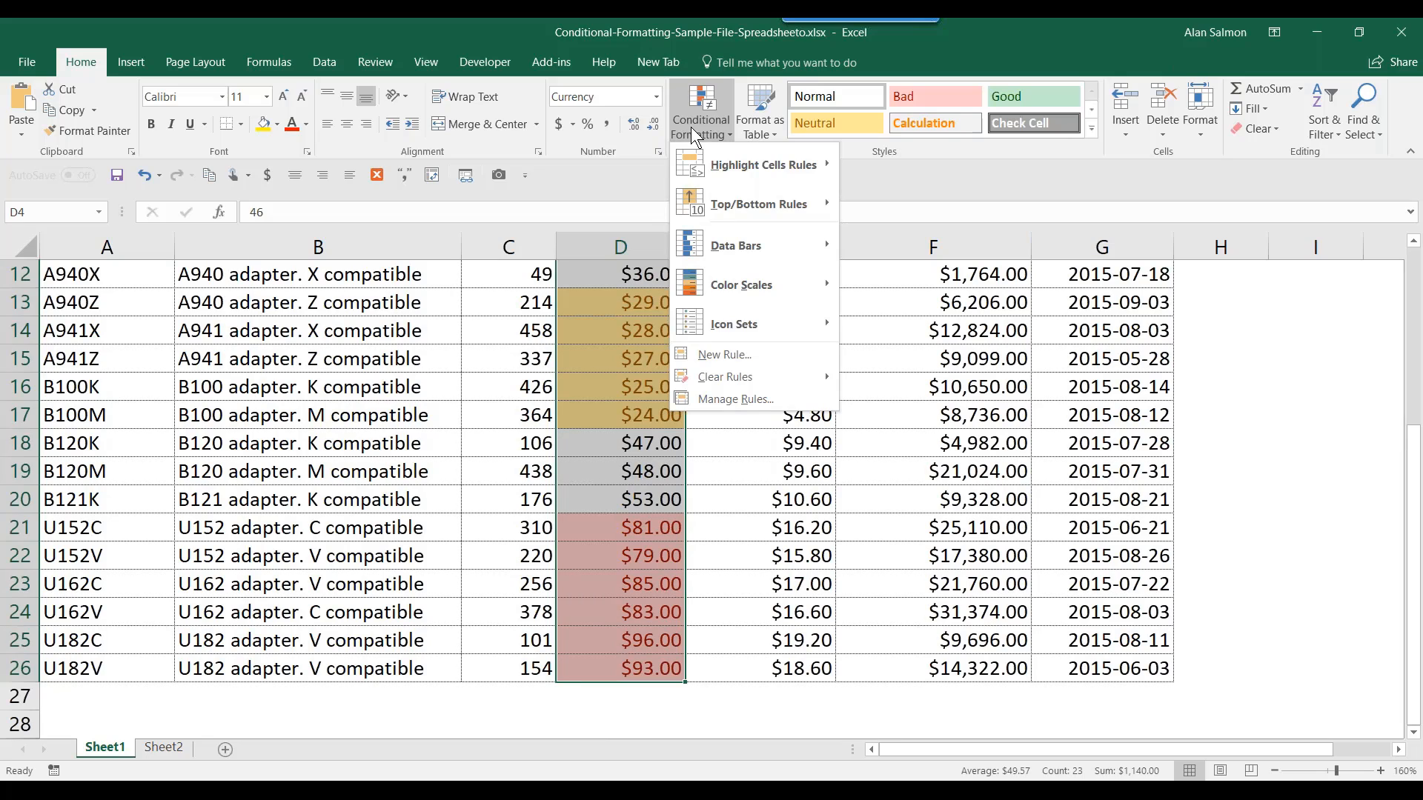
{"action": "left_click", "coordinate": [722, 400]}
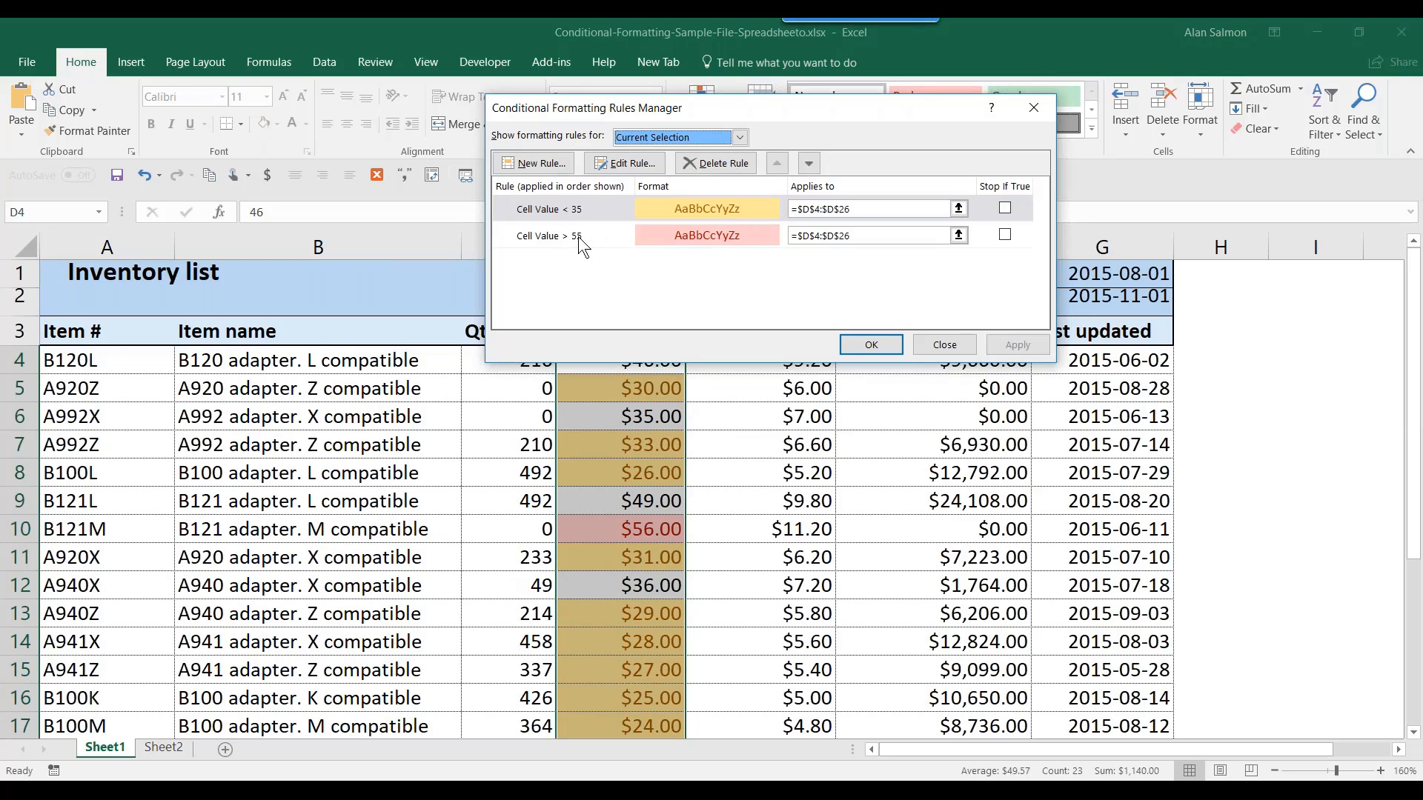
{"action": "left_click", "coordinate": [691, 232]}
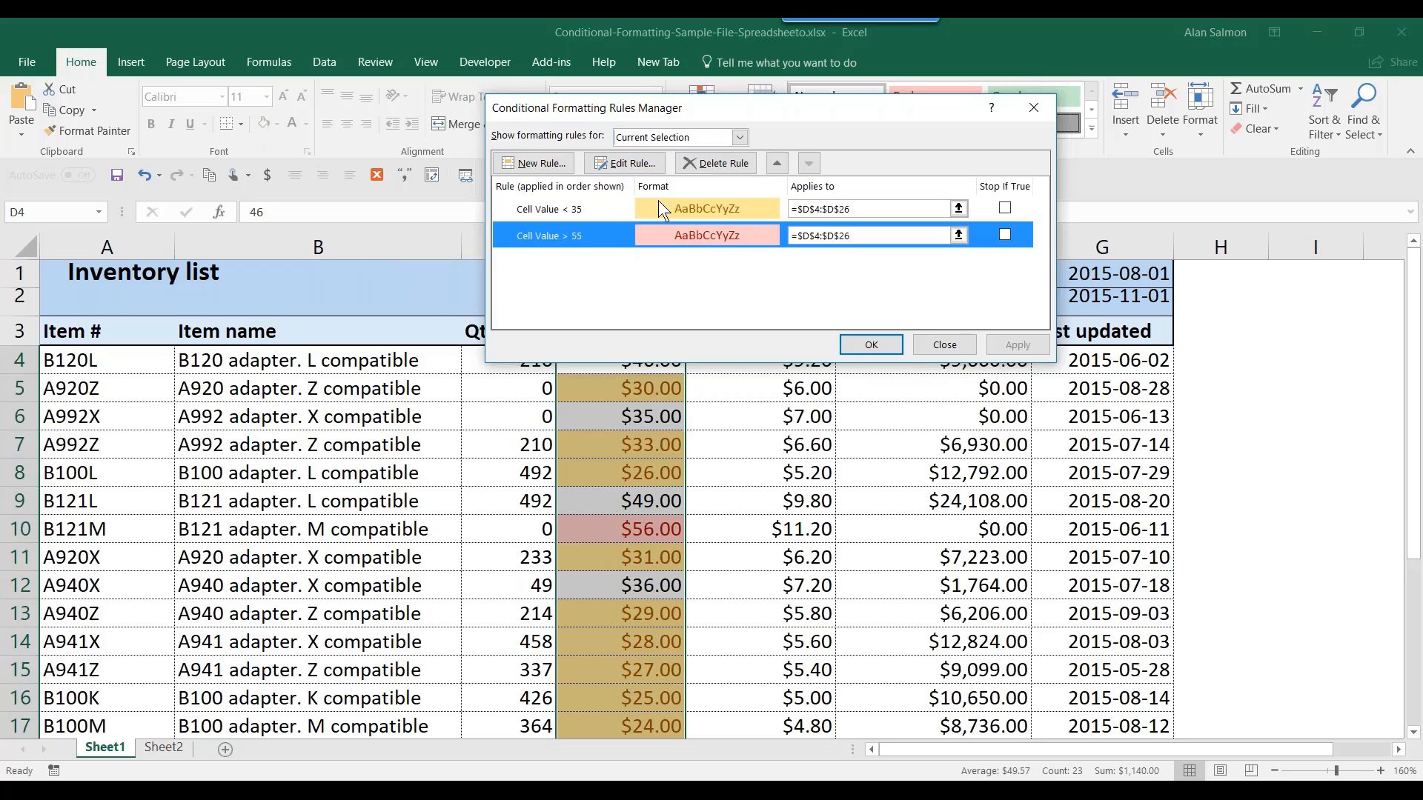
{"action": "left_click", "coordinate": [626, 162]}
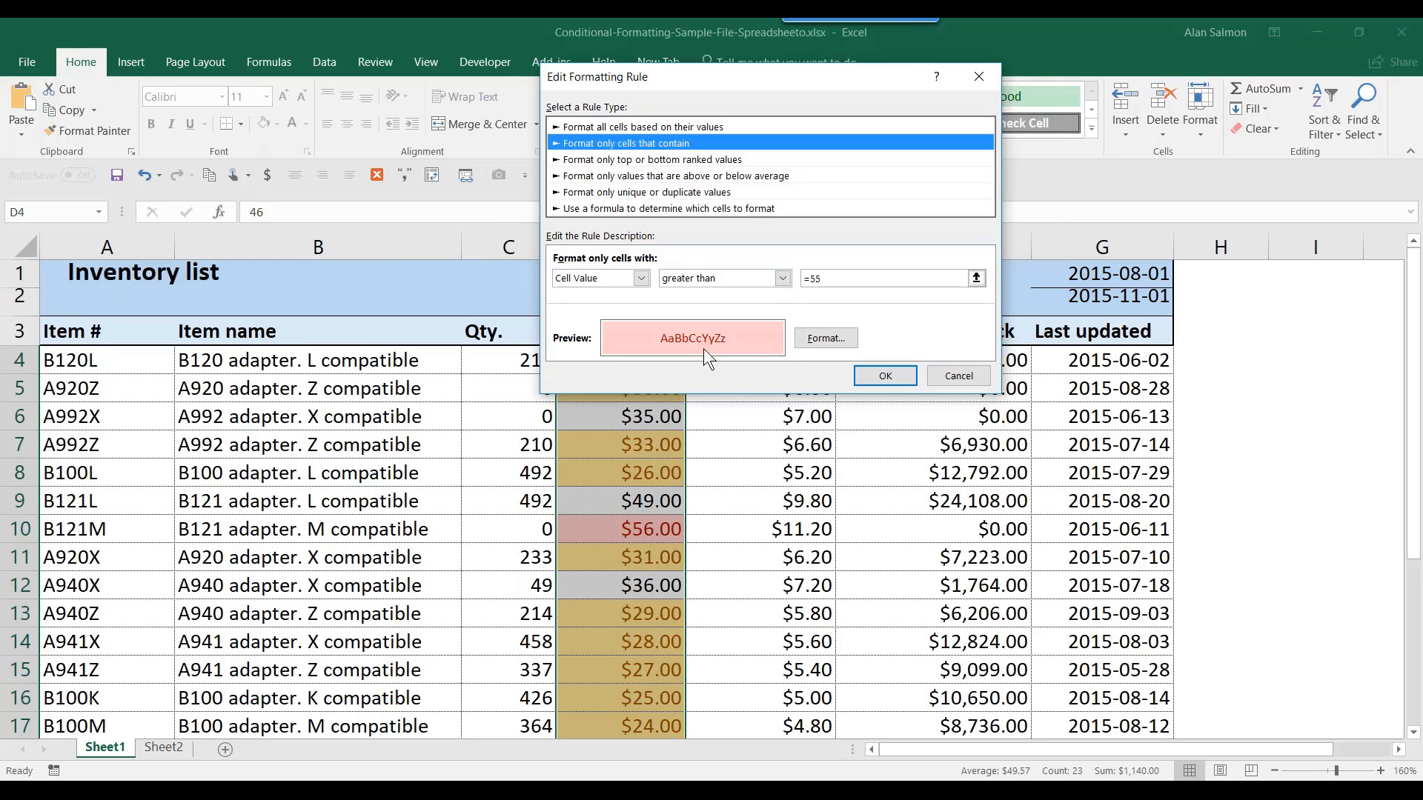
{"action": "left_click", "coordinate": [822, 338]}
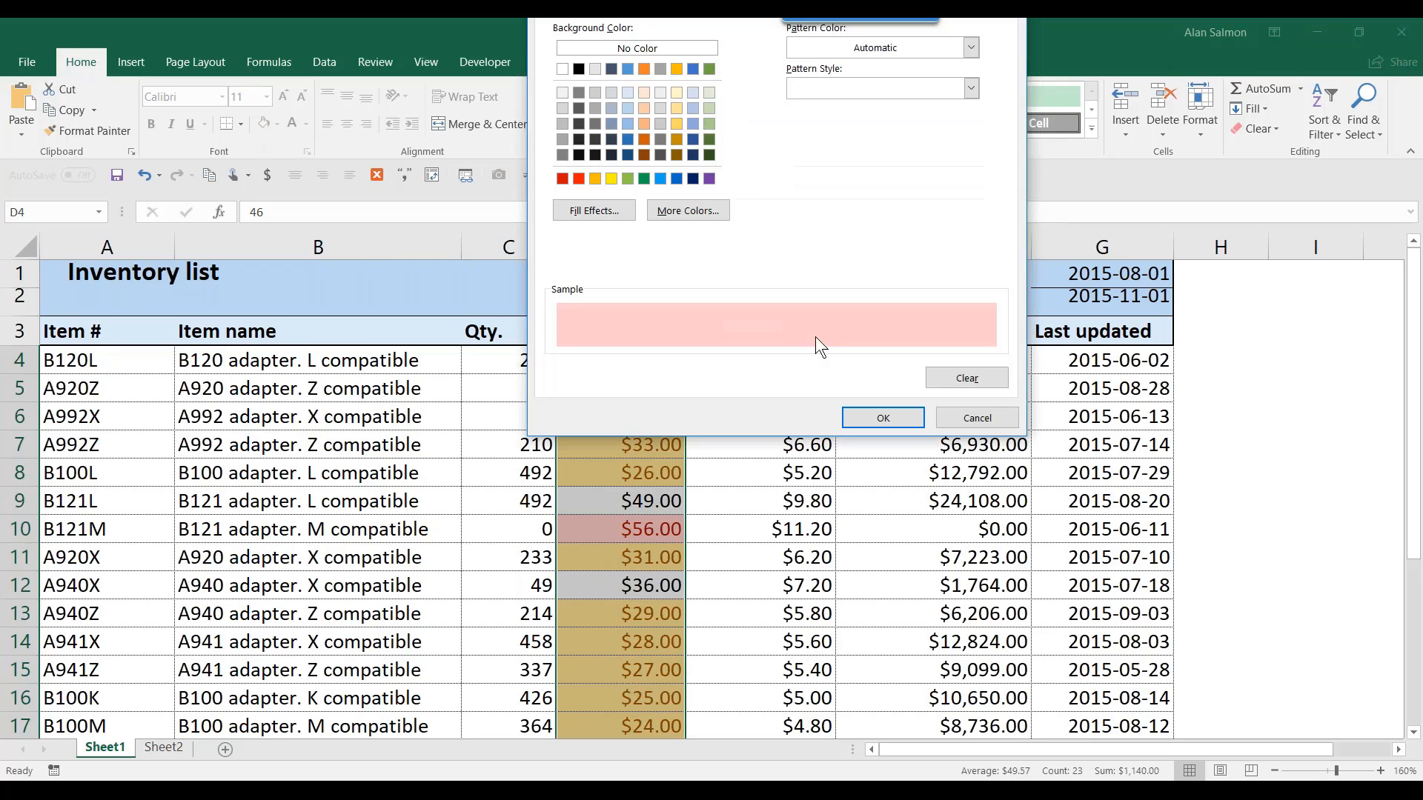
{"action": "left_click", "coordinate": [644, 179]}
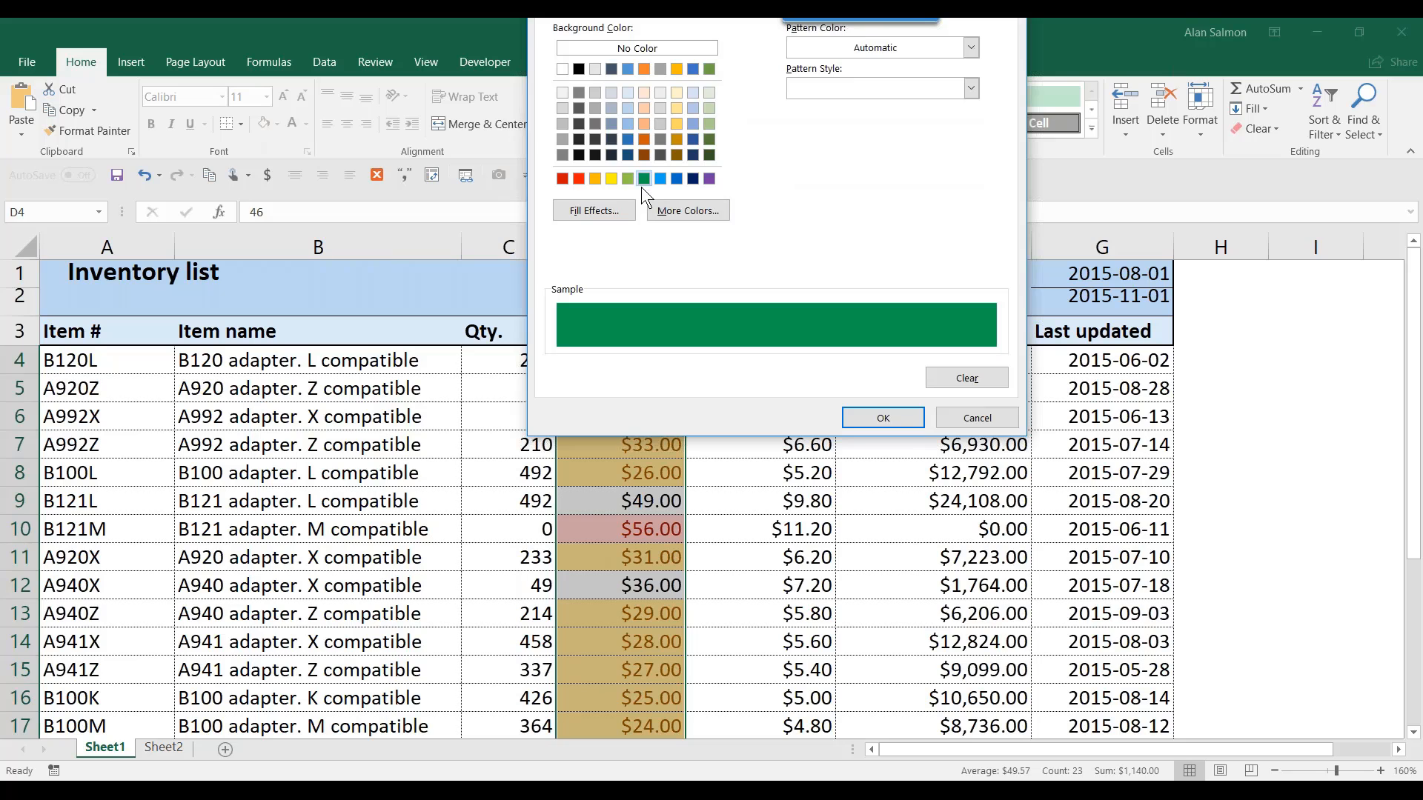
{"action": "left_click", "coordinate": [869, 415]}
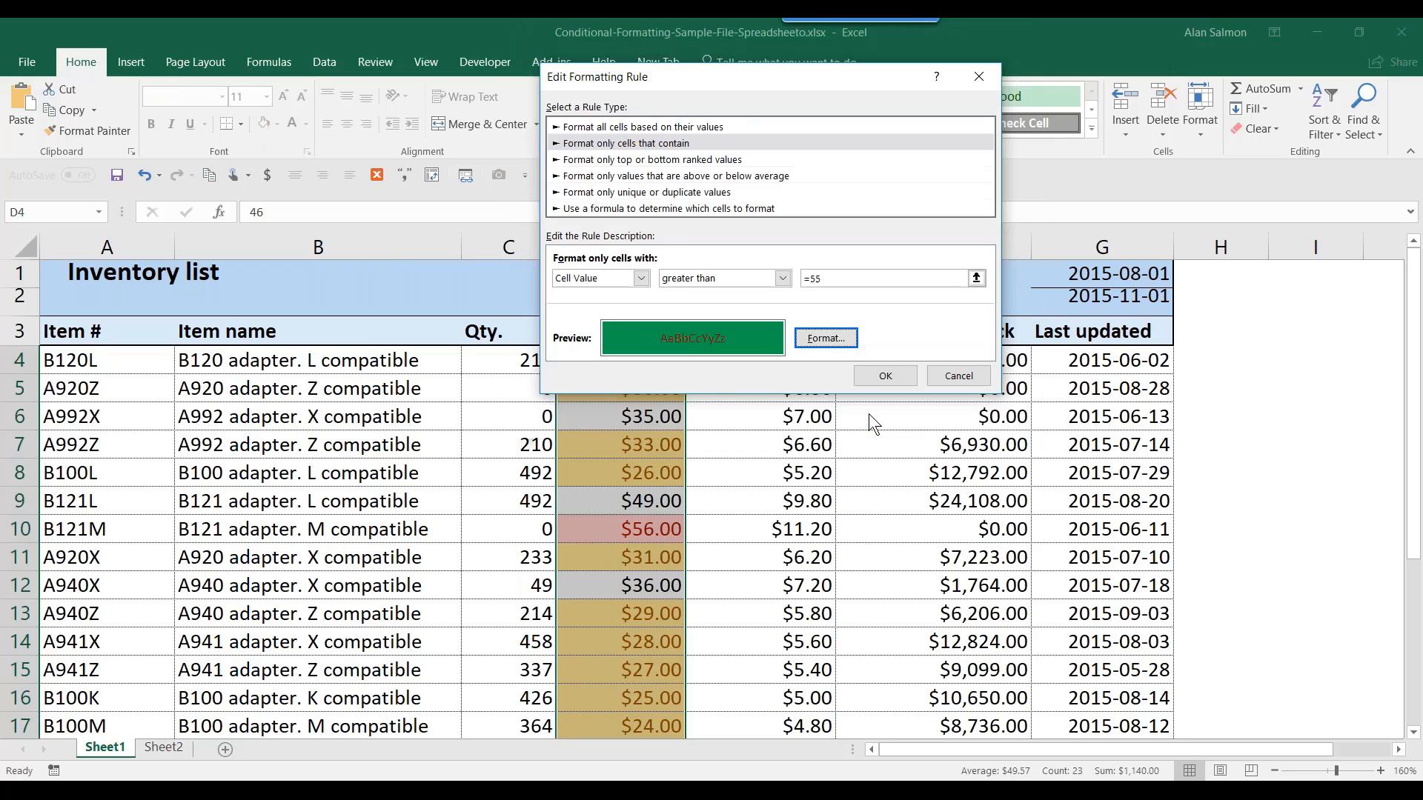
{"action": "left_click", "coordinate": [885, 375]}
{"action": "left_click", "coordinate": [869, 343]}
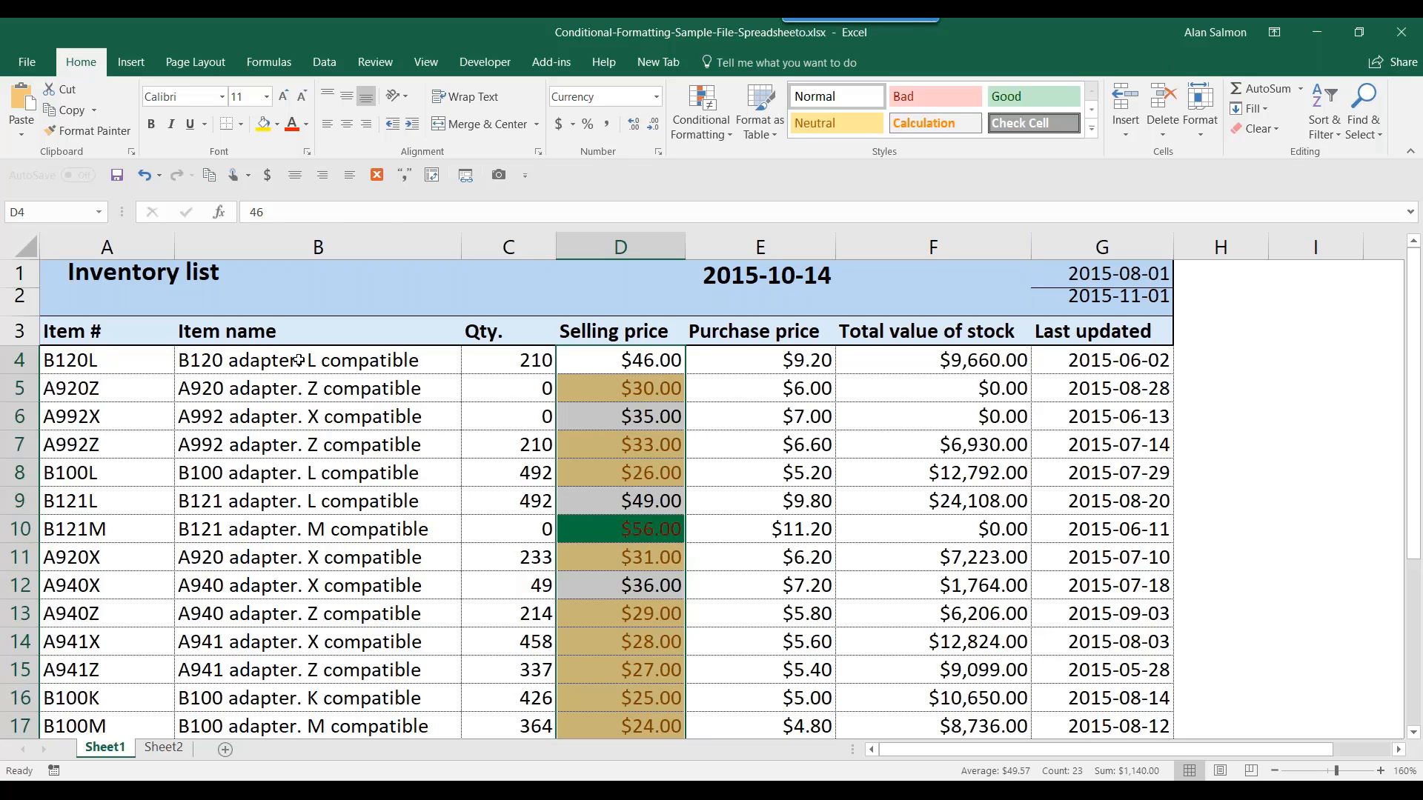
- Select the Item name cells and add a Text that Contains 'M compatible' rule with light red fill
{"action": "left_click_drag", "start_coordinate": [297, 366], "coordinate": [292, 637]}
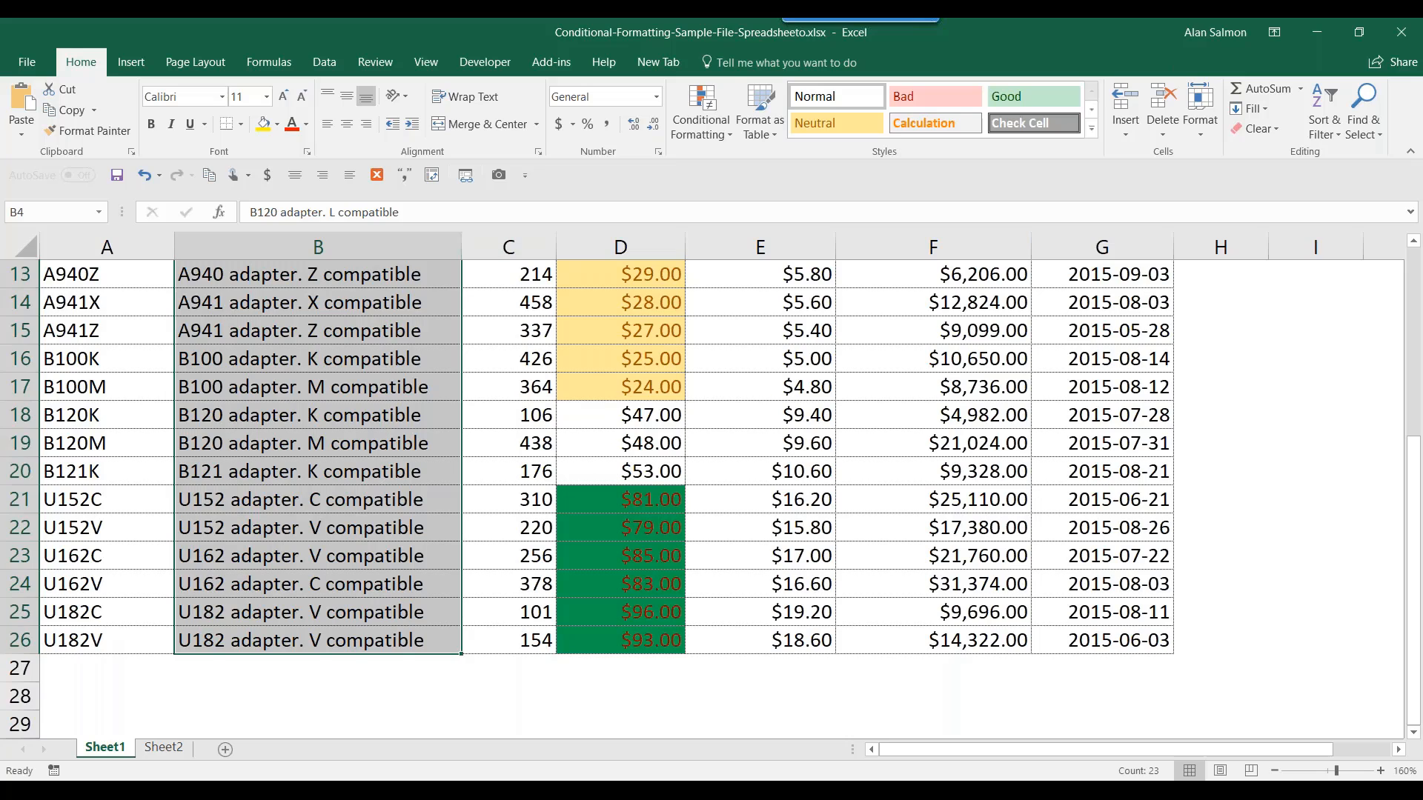
{"action": "left_click", "coordinate": [689, 136]}
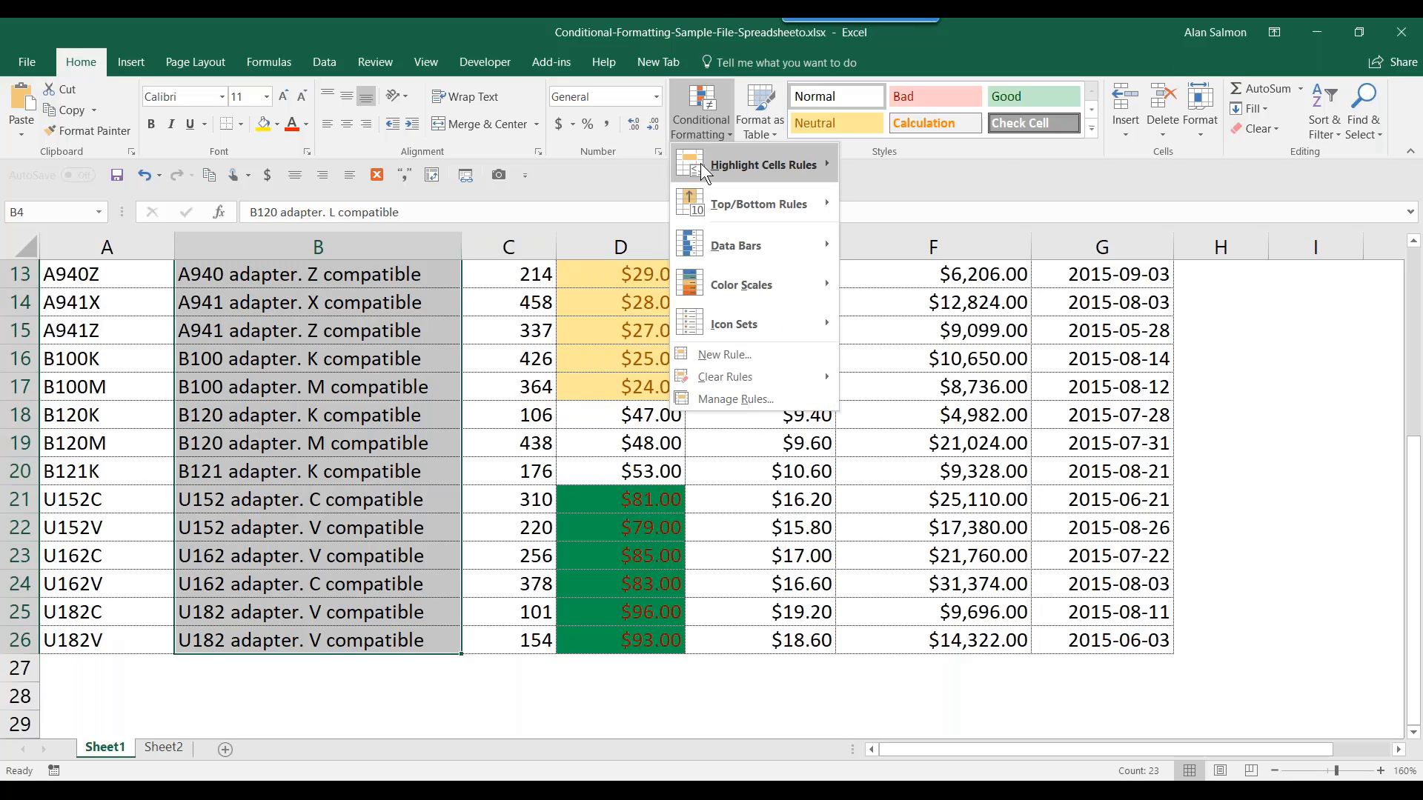
{"action": "mouse_move", "coordinate": [704, 174]}
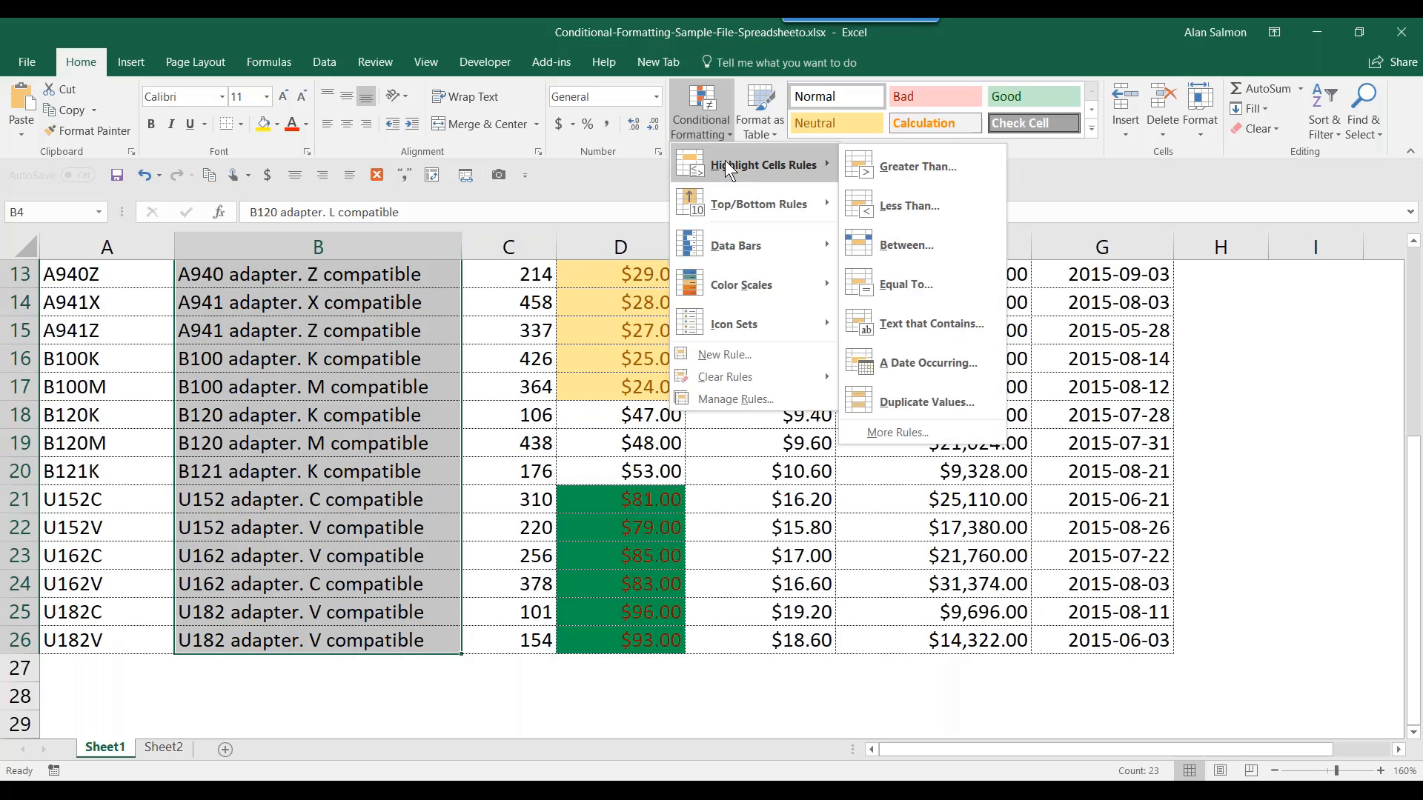
{"action": "left_click", "coordinate": [918, 320]}
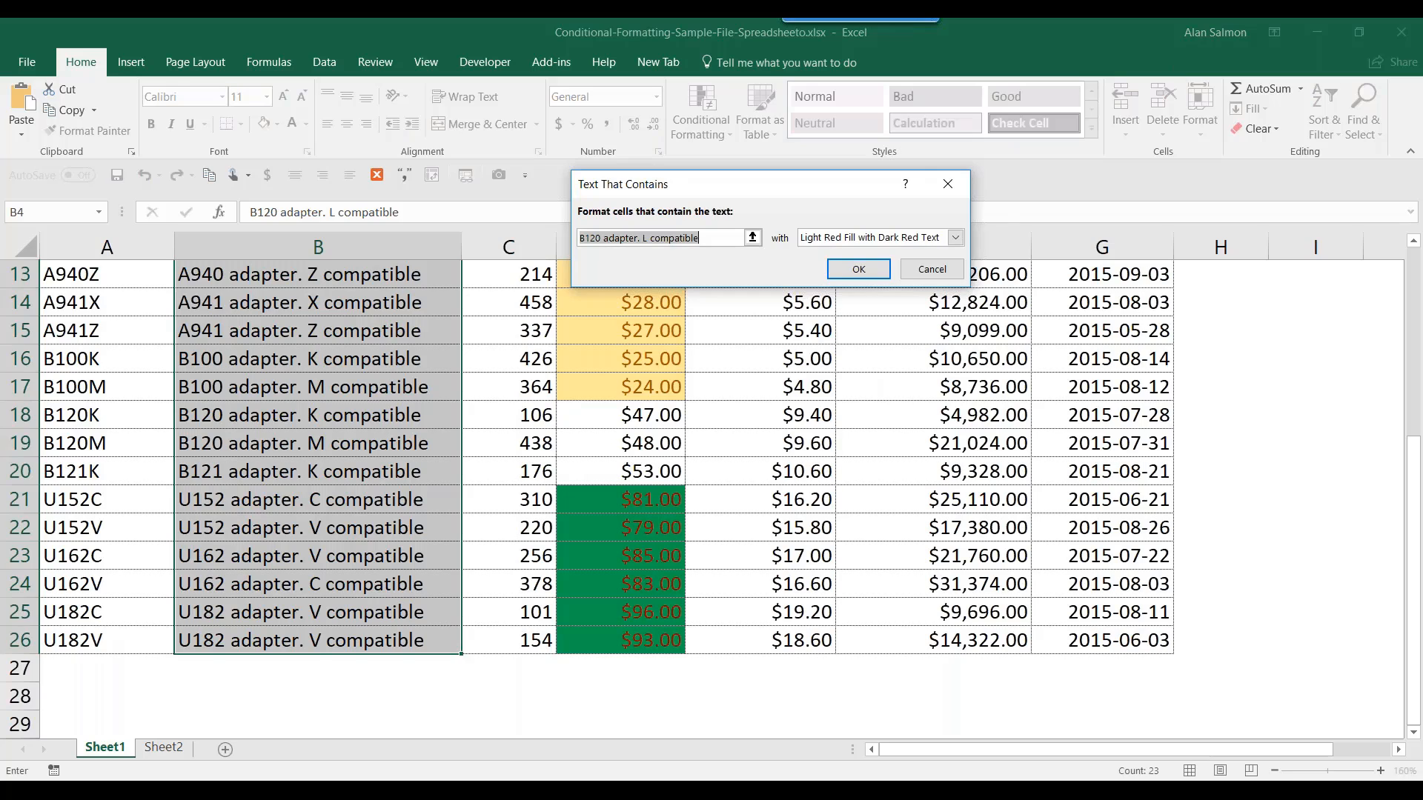
{"action": "left_click", "coordinate": [640, 237]}
{"action": "left_click_drag", "start_coordinate": [608, 237], "coordinate": [570, 235]}
{"action": "type", "text": "M"}
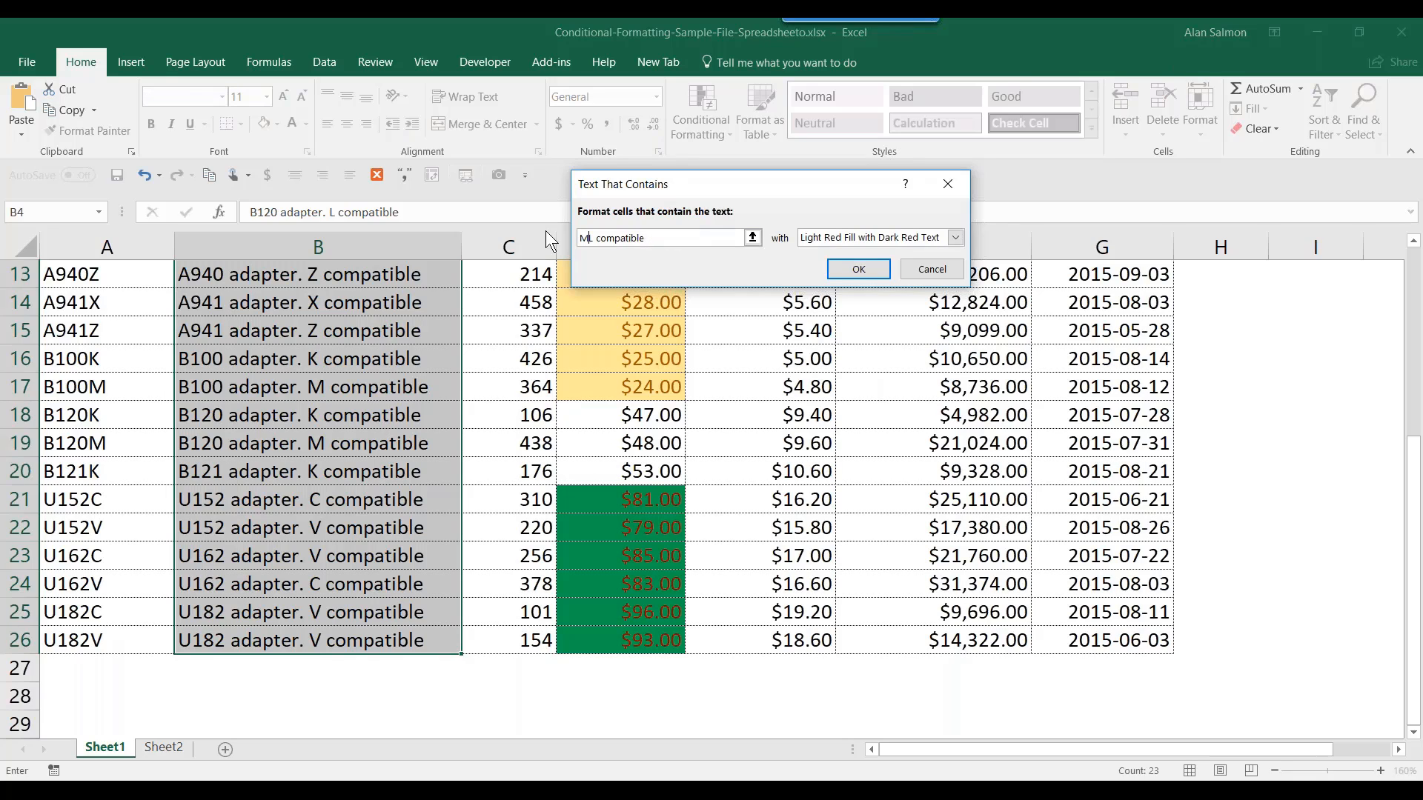
{"action": "key", "text": "Delete"}
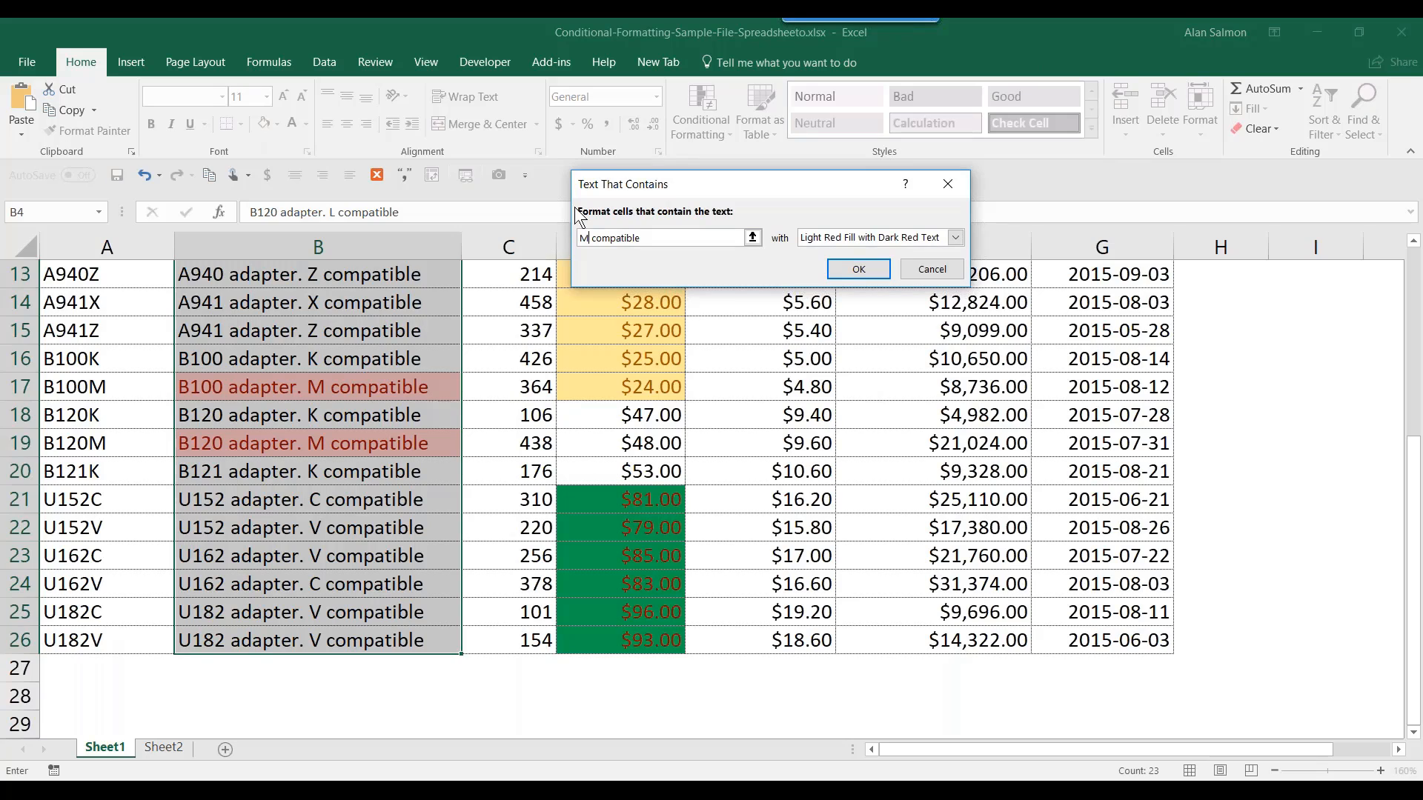
{"action": "left_click", "coordinate": [860, 269]}
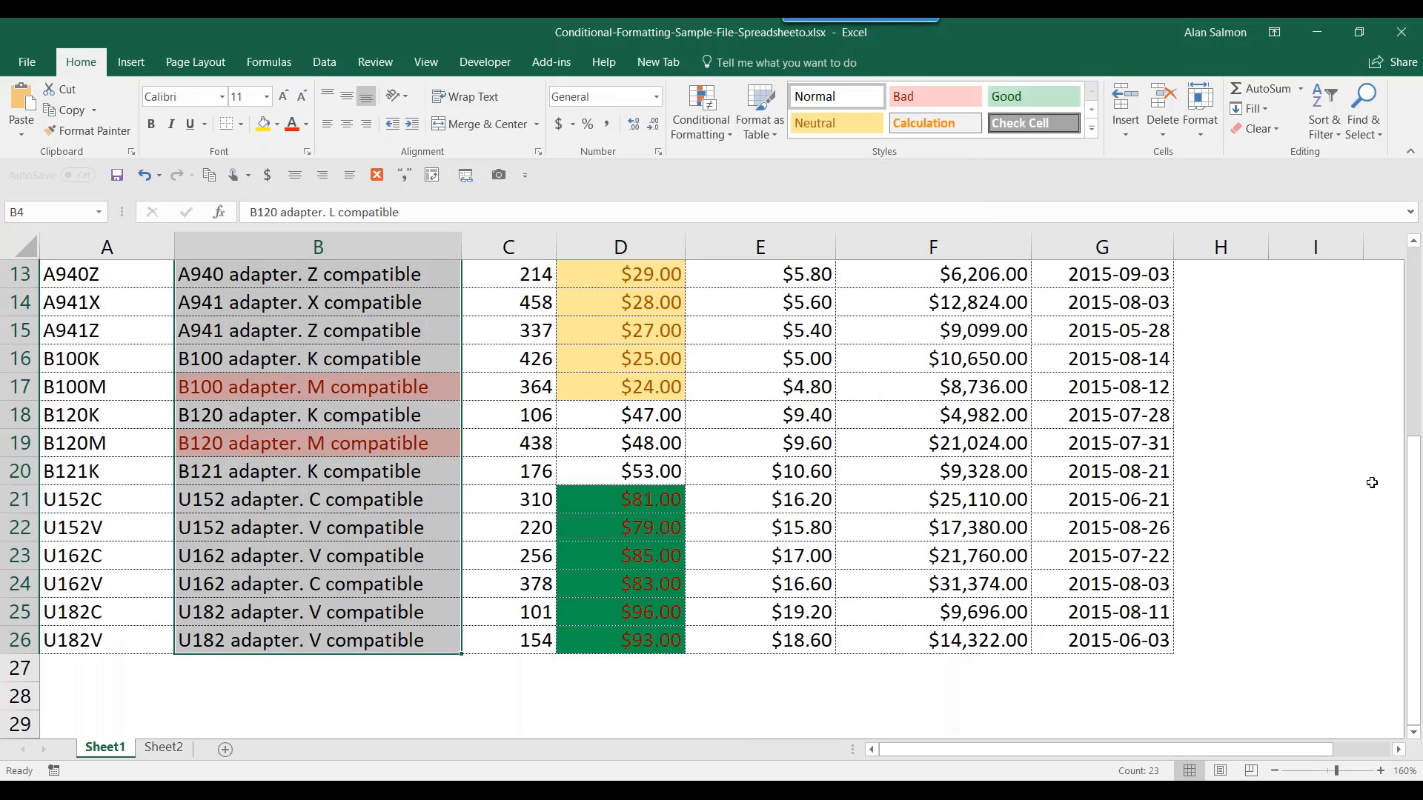
{"action": "left_click_drag", "start_coordinate": [1415, 508], "coordinate": [1420, 423]}
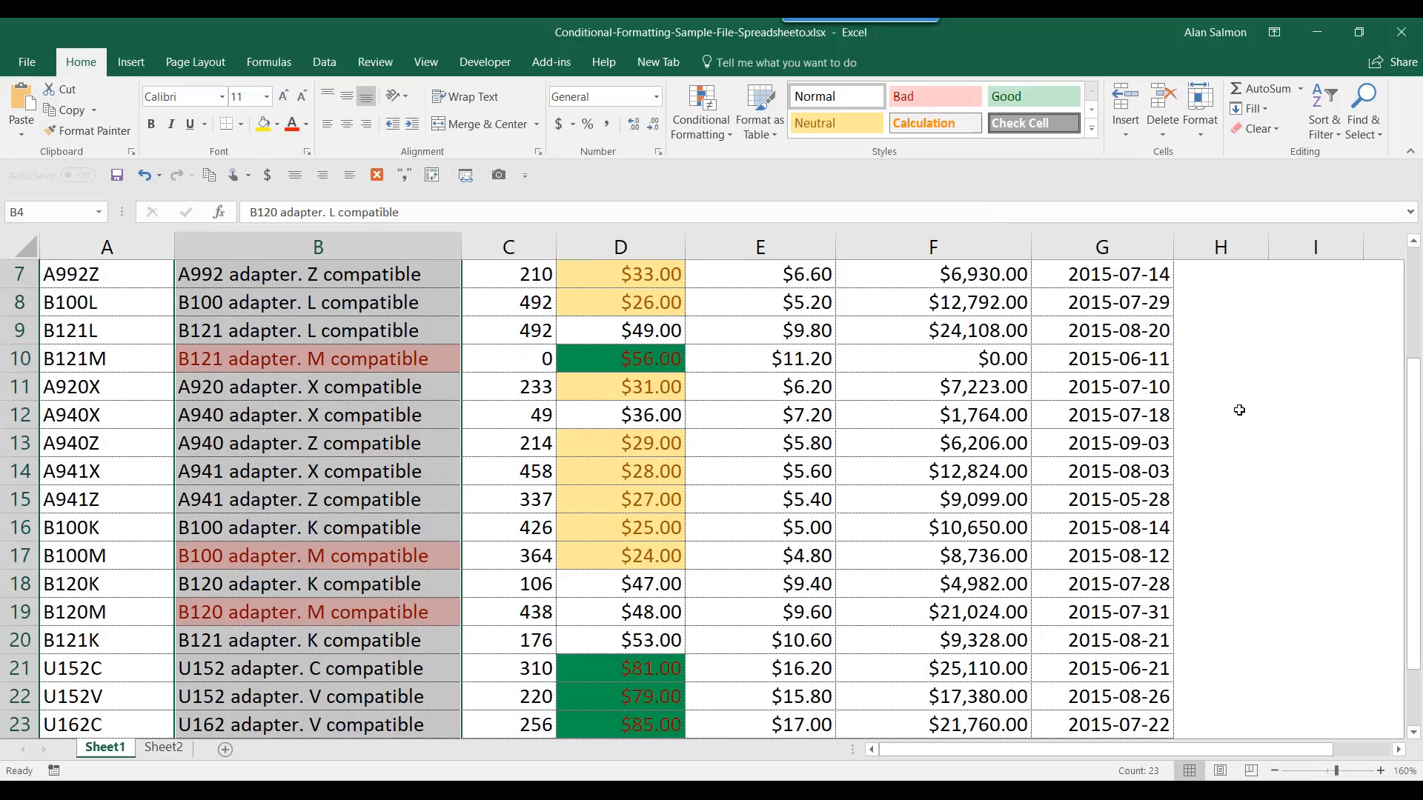
- Edit the text rule's match text from 'M compatible' to 'L compatible'
{"action": "left_click", "coordinate": [726, 135]}
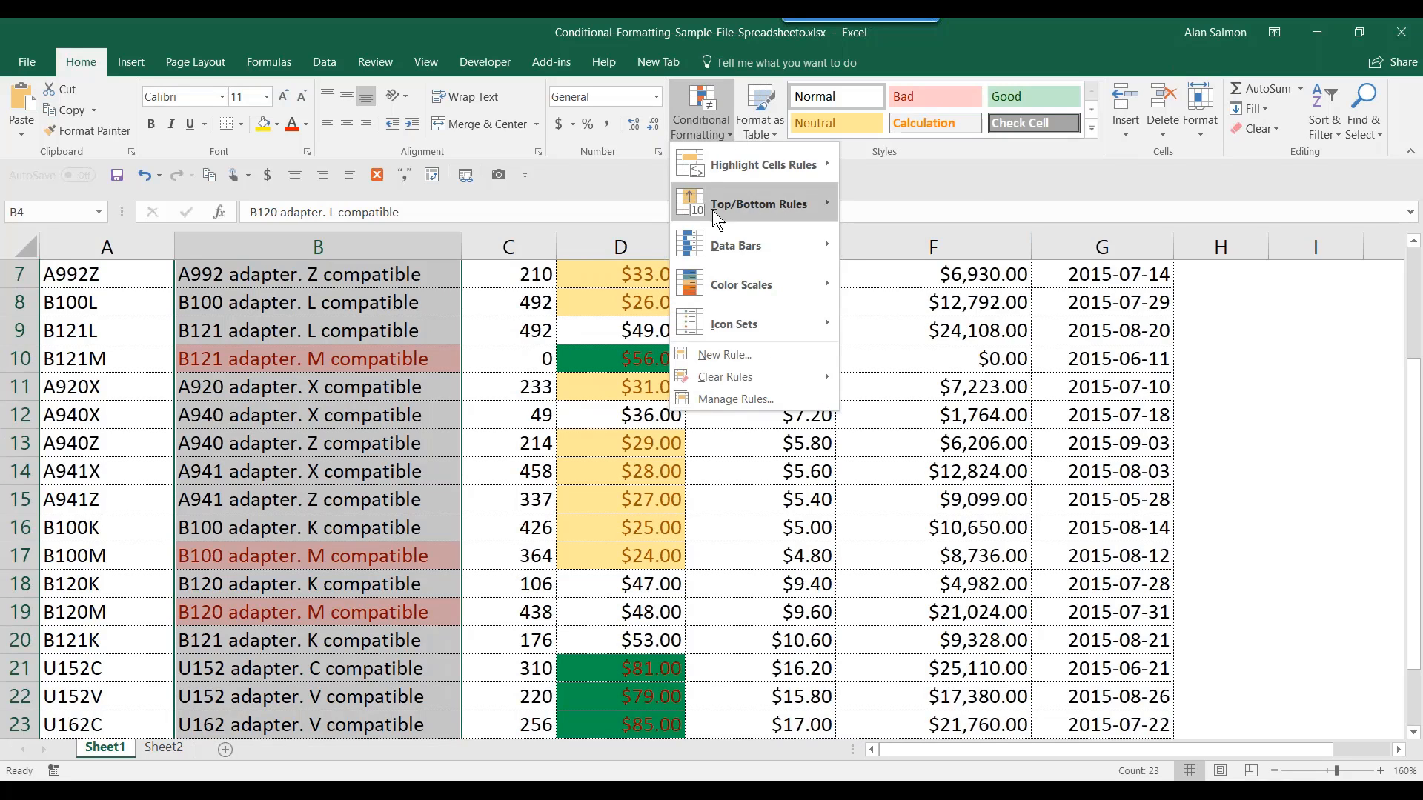
{"action": "left_click", "coordinate": [725, 404]}
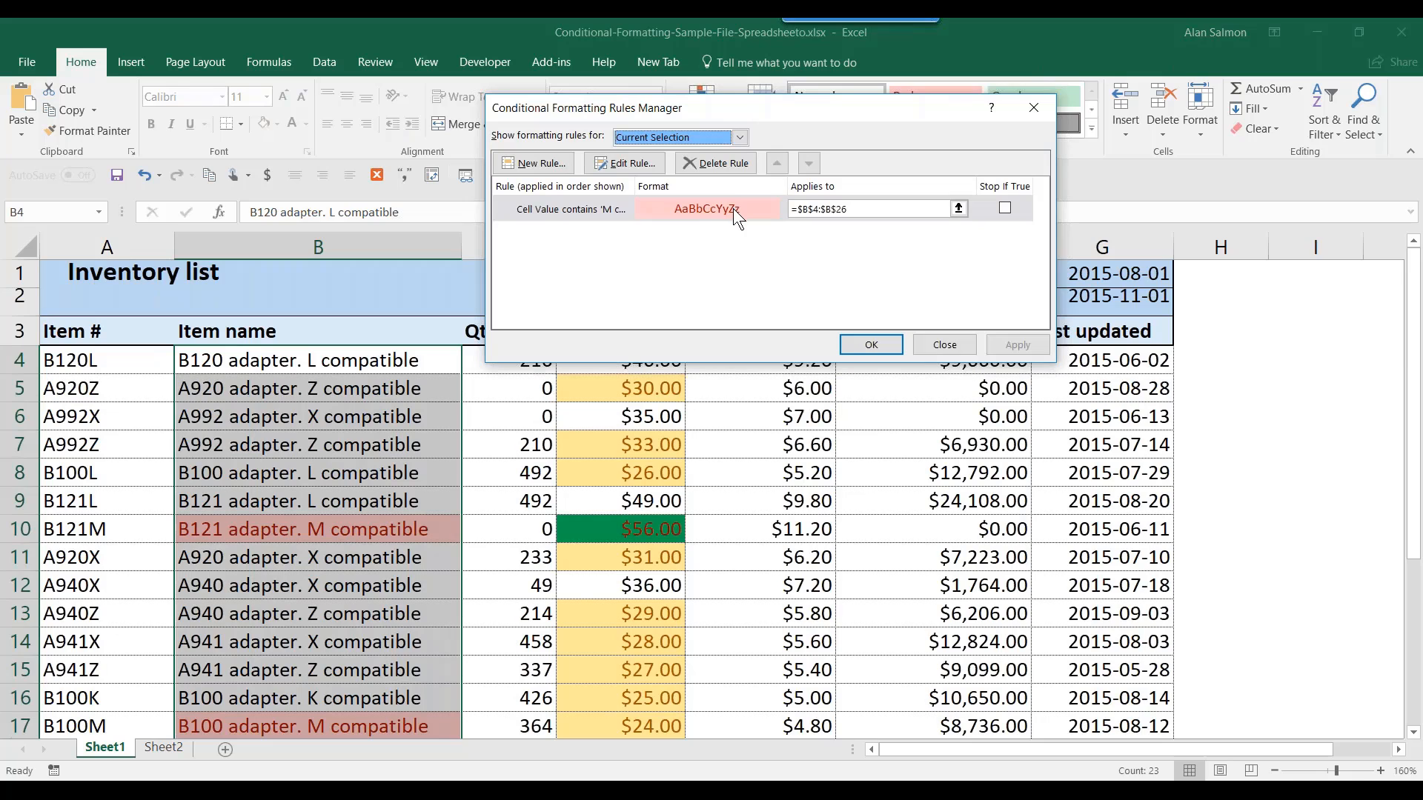
{"action": "left_click", "coordinate": [638, 164]}
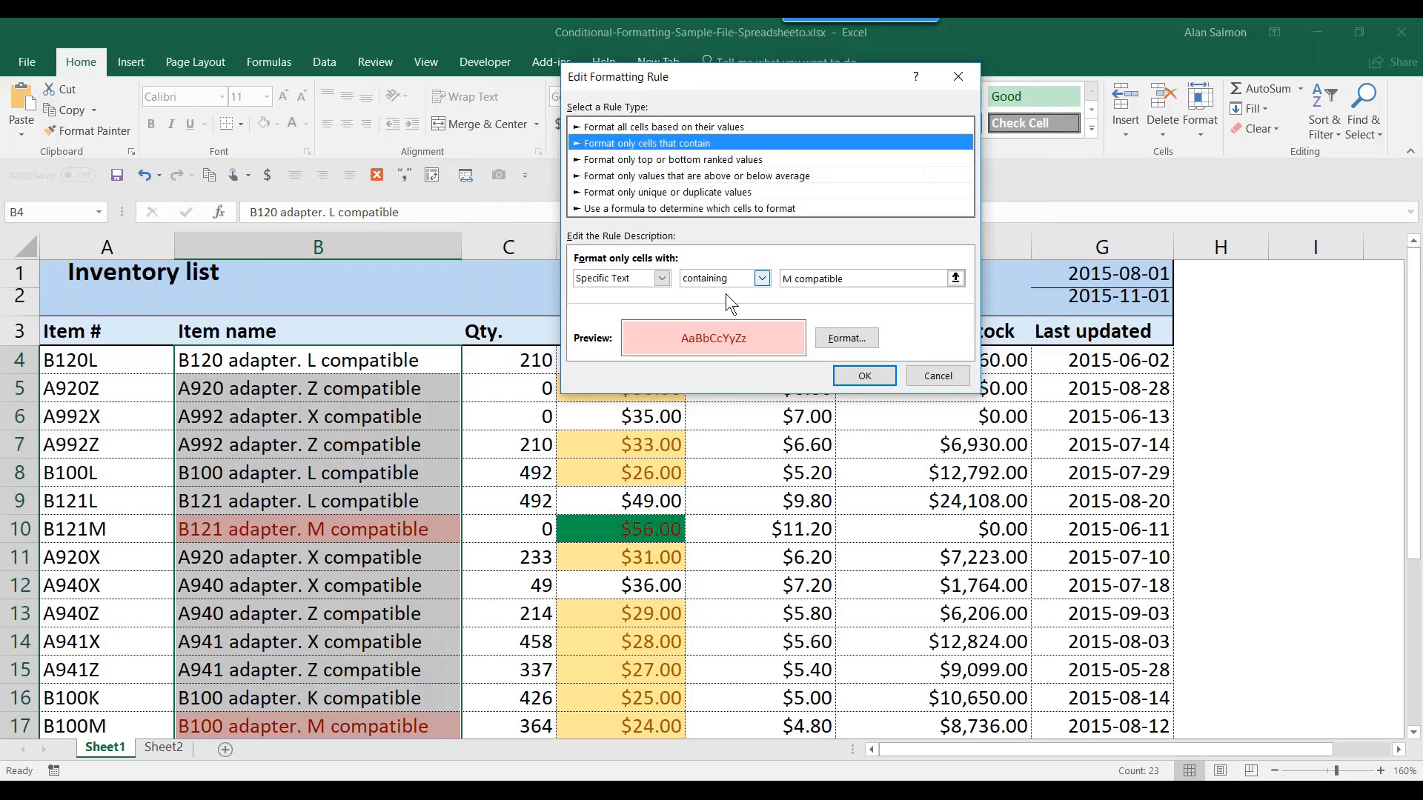
{"action": "left_click", "coordinate": [784, 279]}
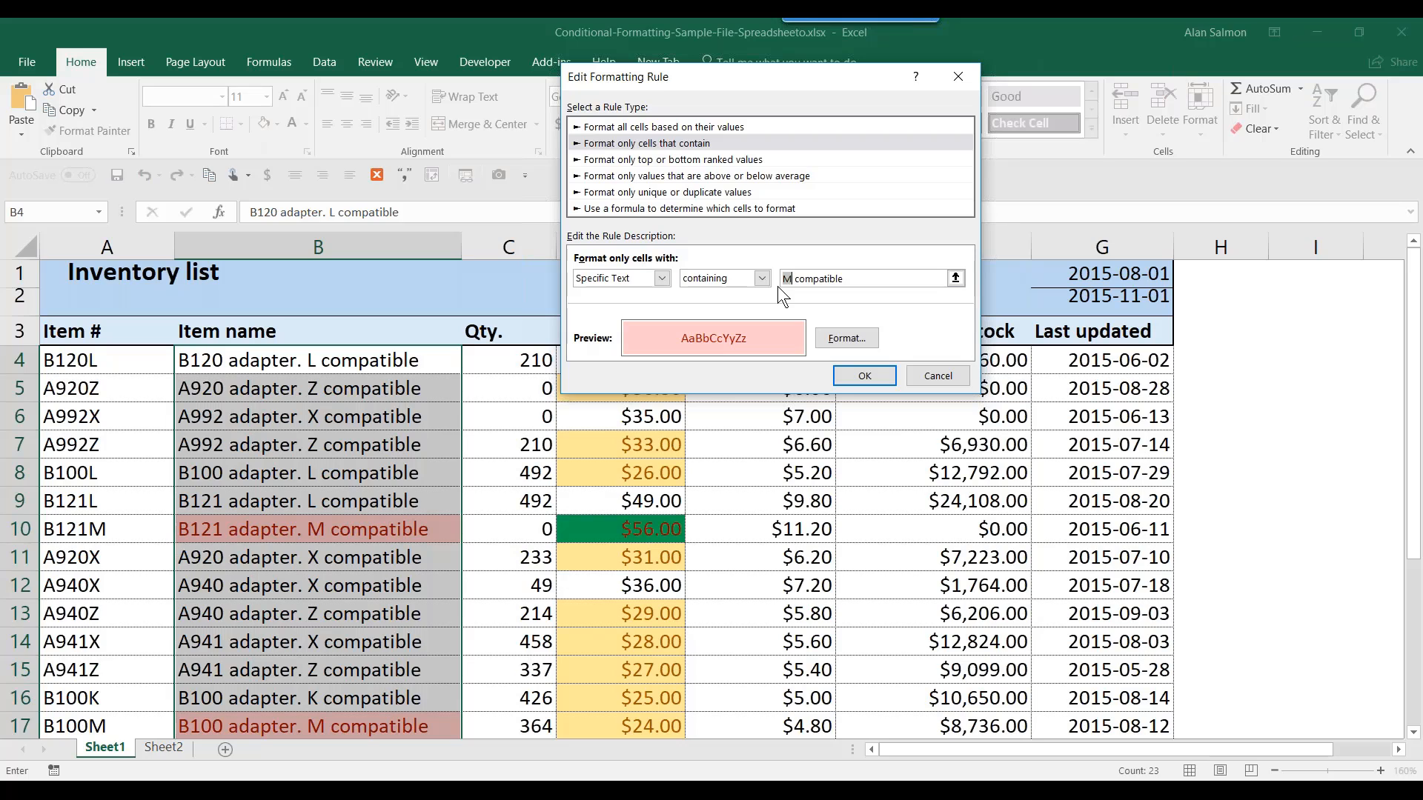
{"action": "key", "text": "BackSpace"}
{"action": "type", "text": "L"}
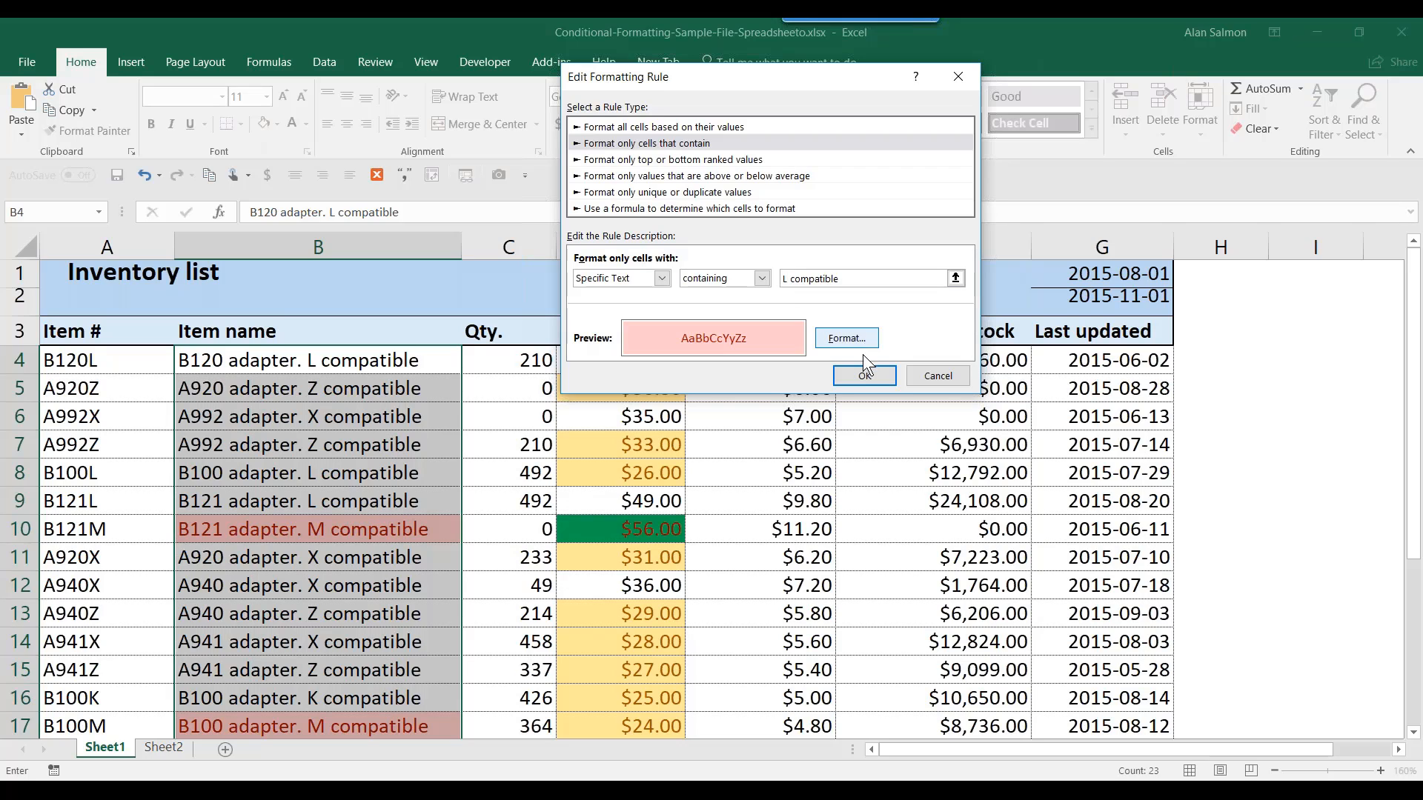
{"action": "left_click", "coordinate": [863, 375]}
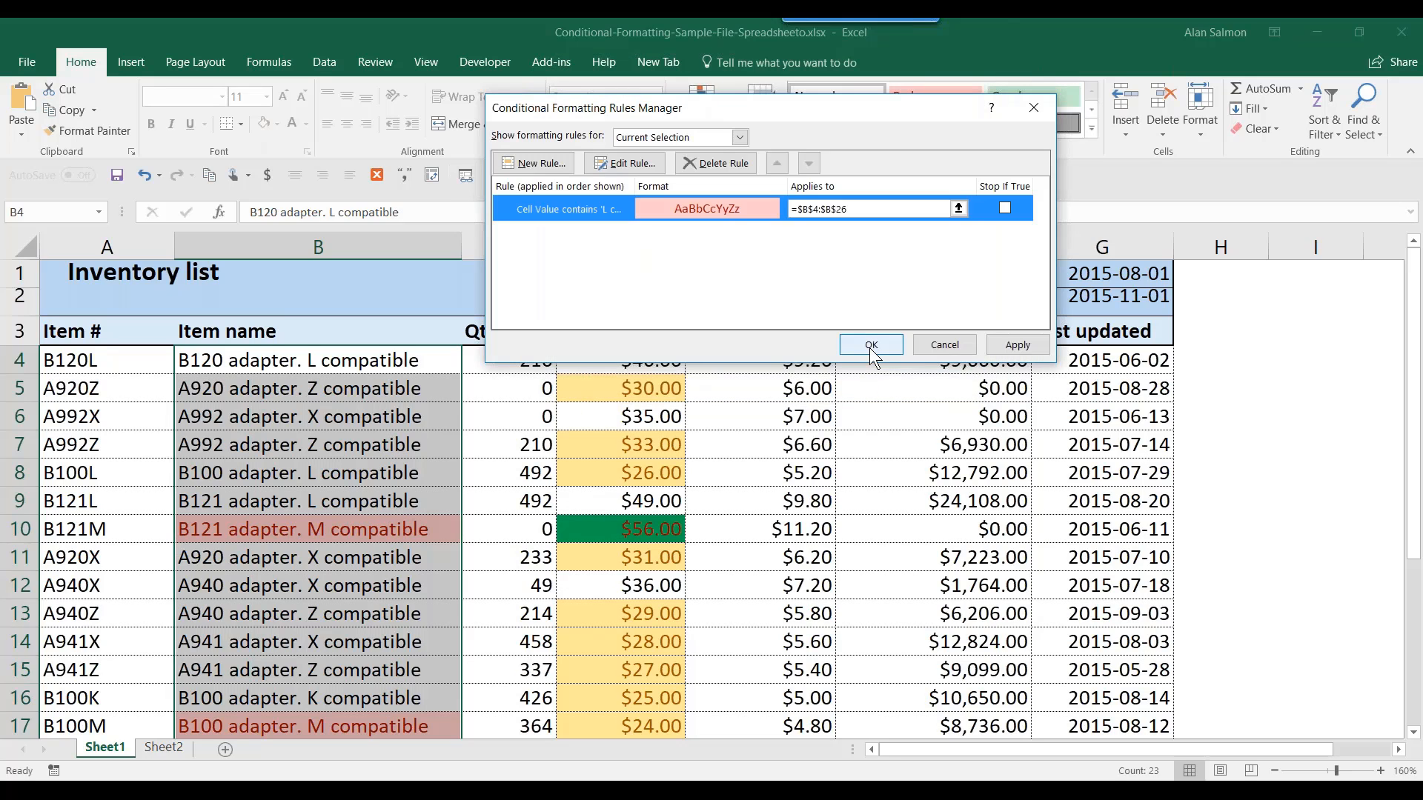
{"action": "left_click", "coordinate": [869, 344]}
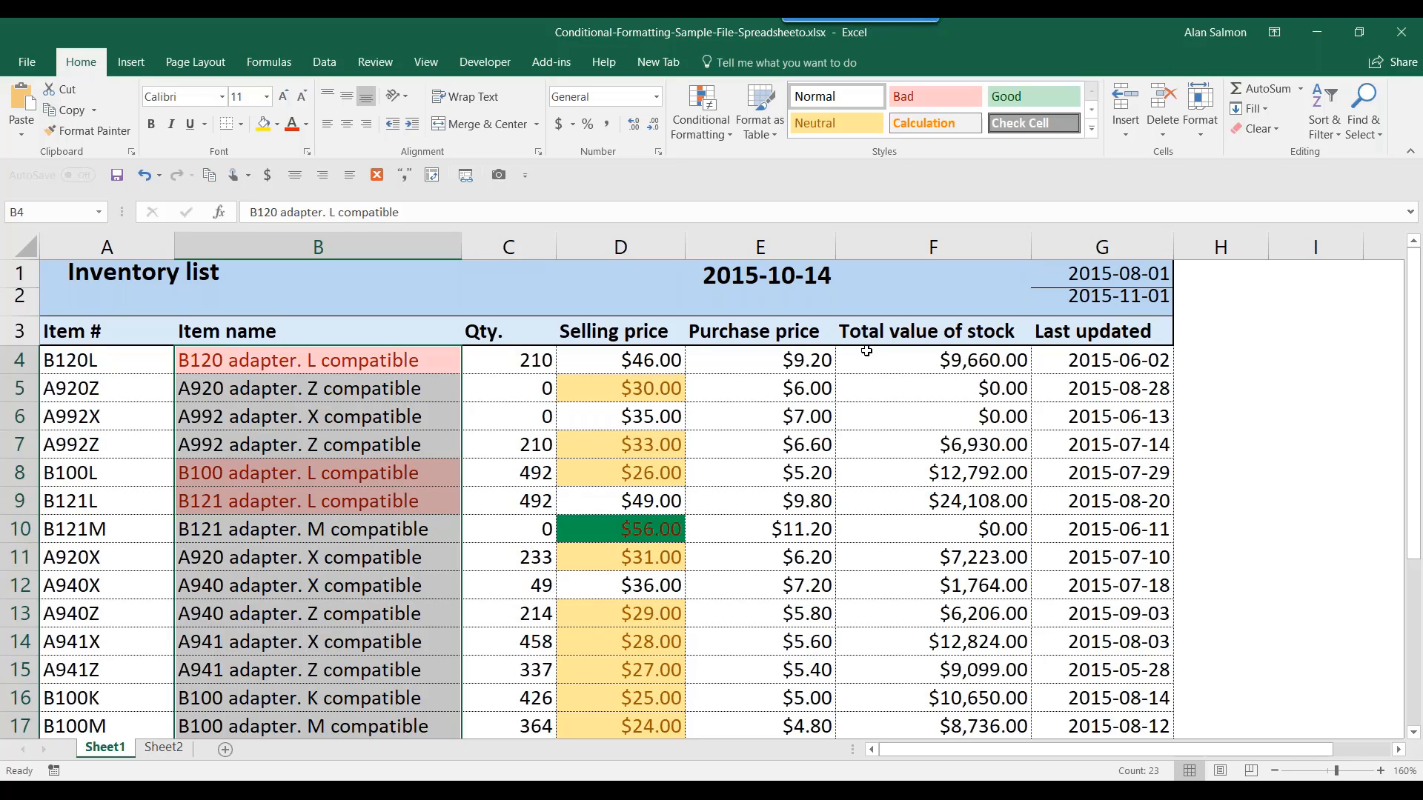
- Delete the 'L compatible' rule in Manage Rules
{"action": "left_click", "coordinate": [708, 137]}
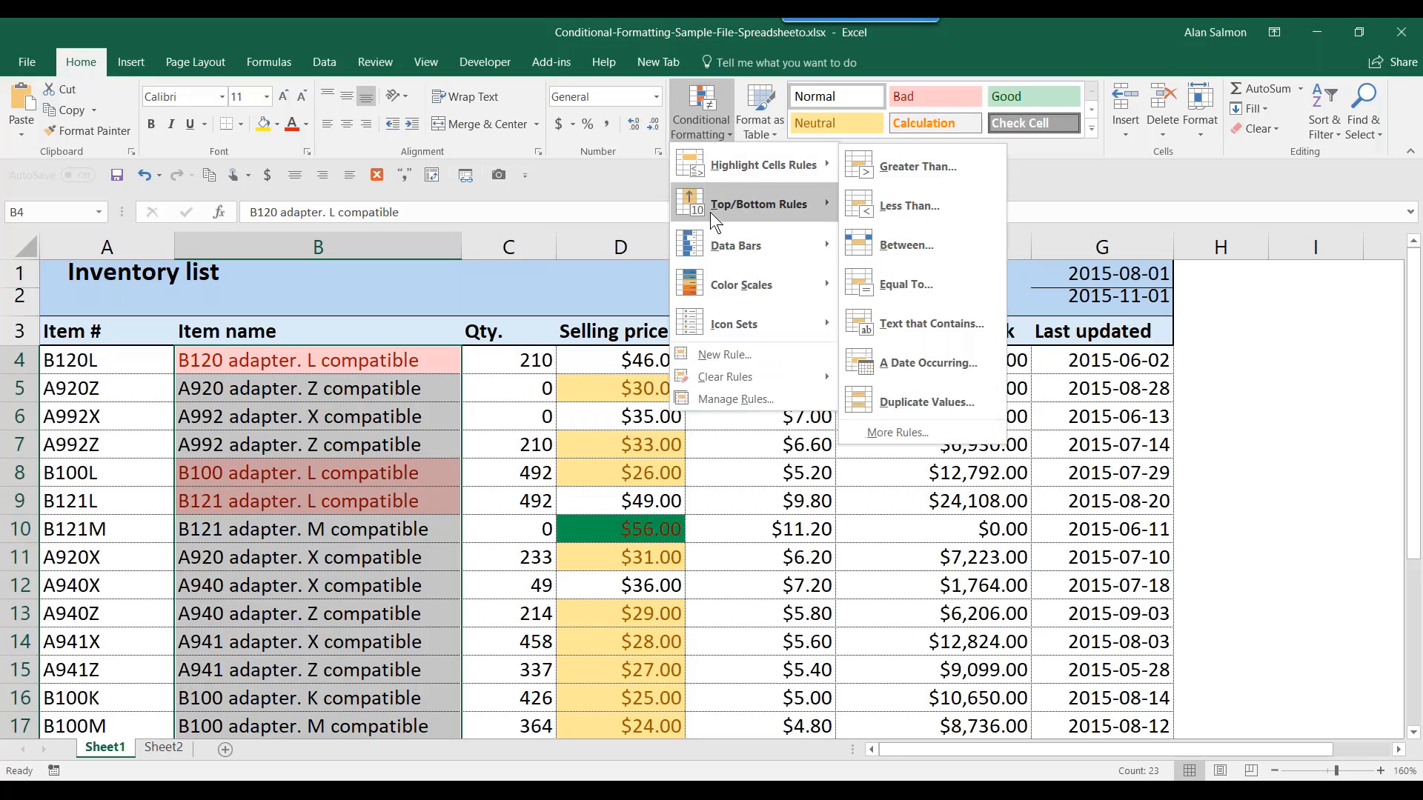
{"action": "left_click", "coordinate": [737, 398]}
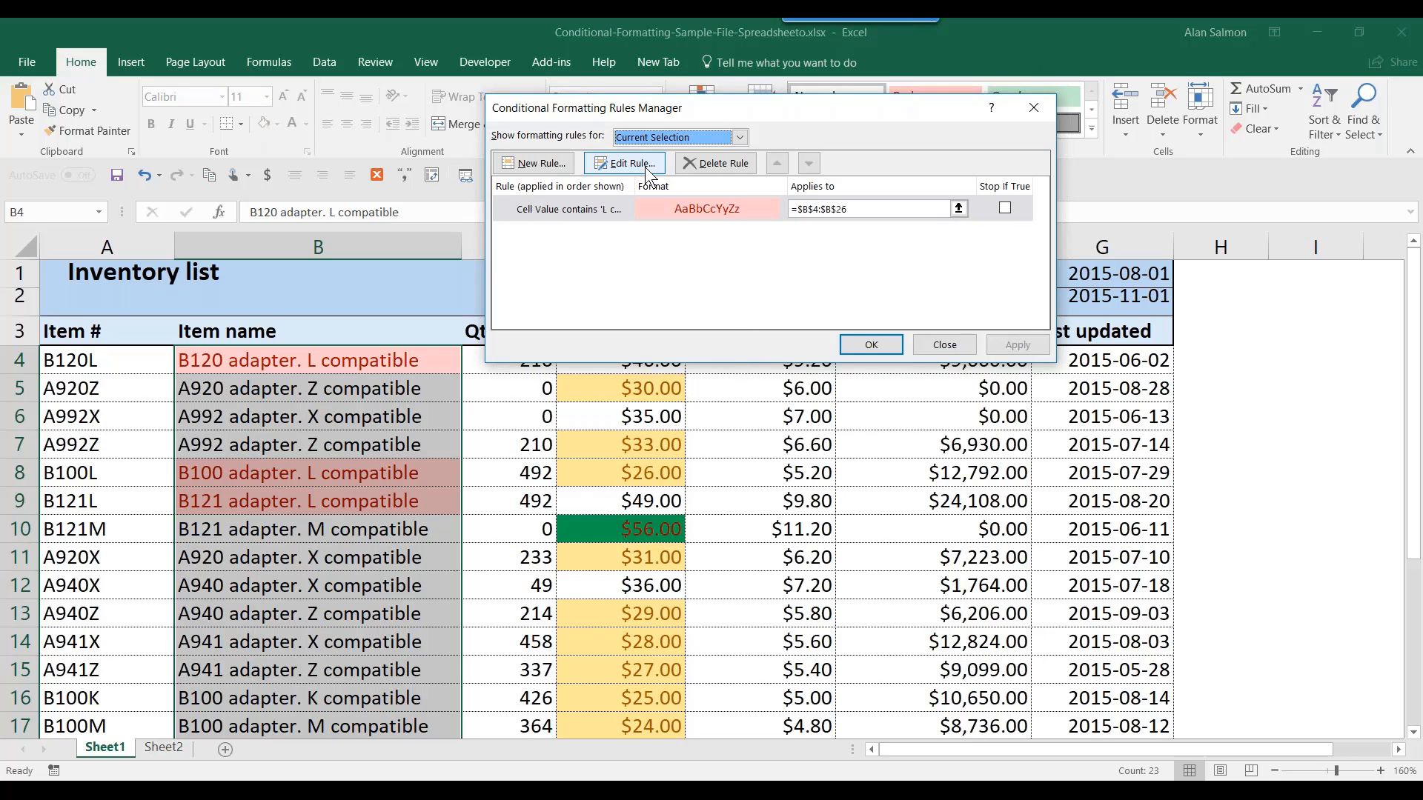
{"action": "left_click", "coordinate": [718, 162]}
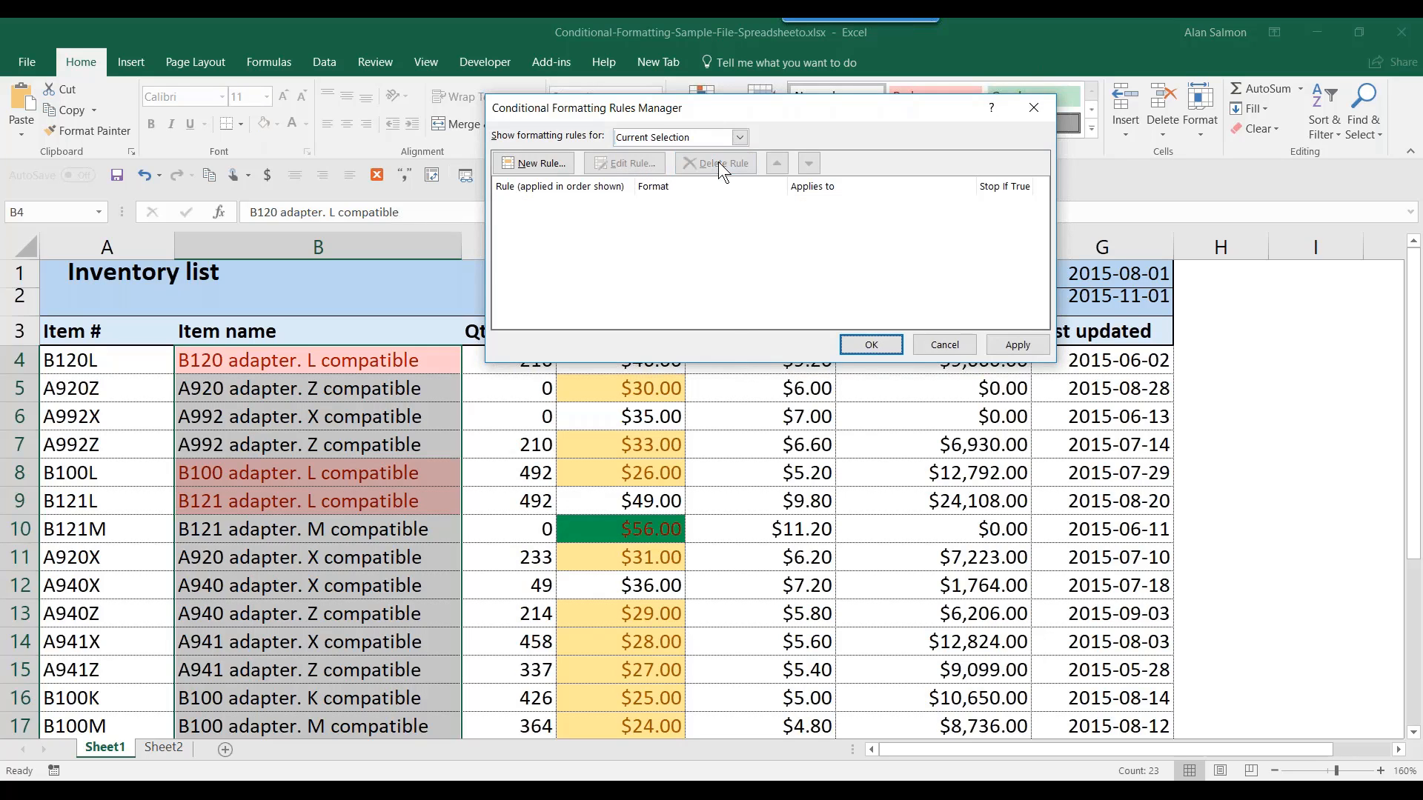
{"action": "left_click", "coordinate": [868, 345]}
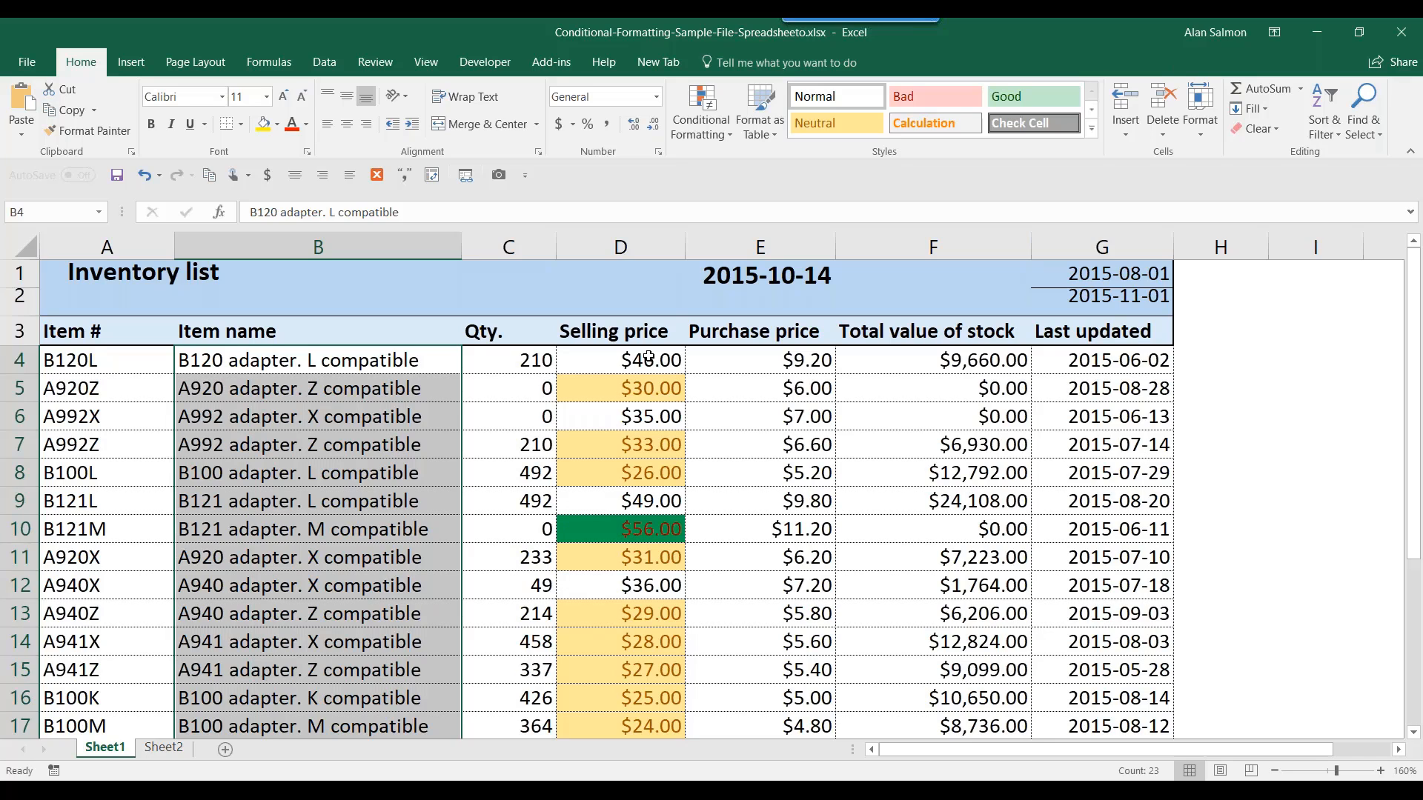
- Clear the remaining conditional formatting rules from the entire sheet
{"action": "left_click", "coordinate": [715, 136]}
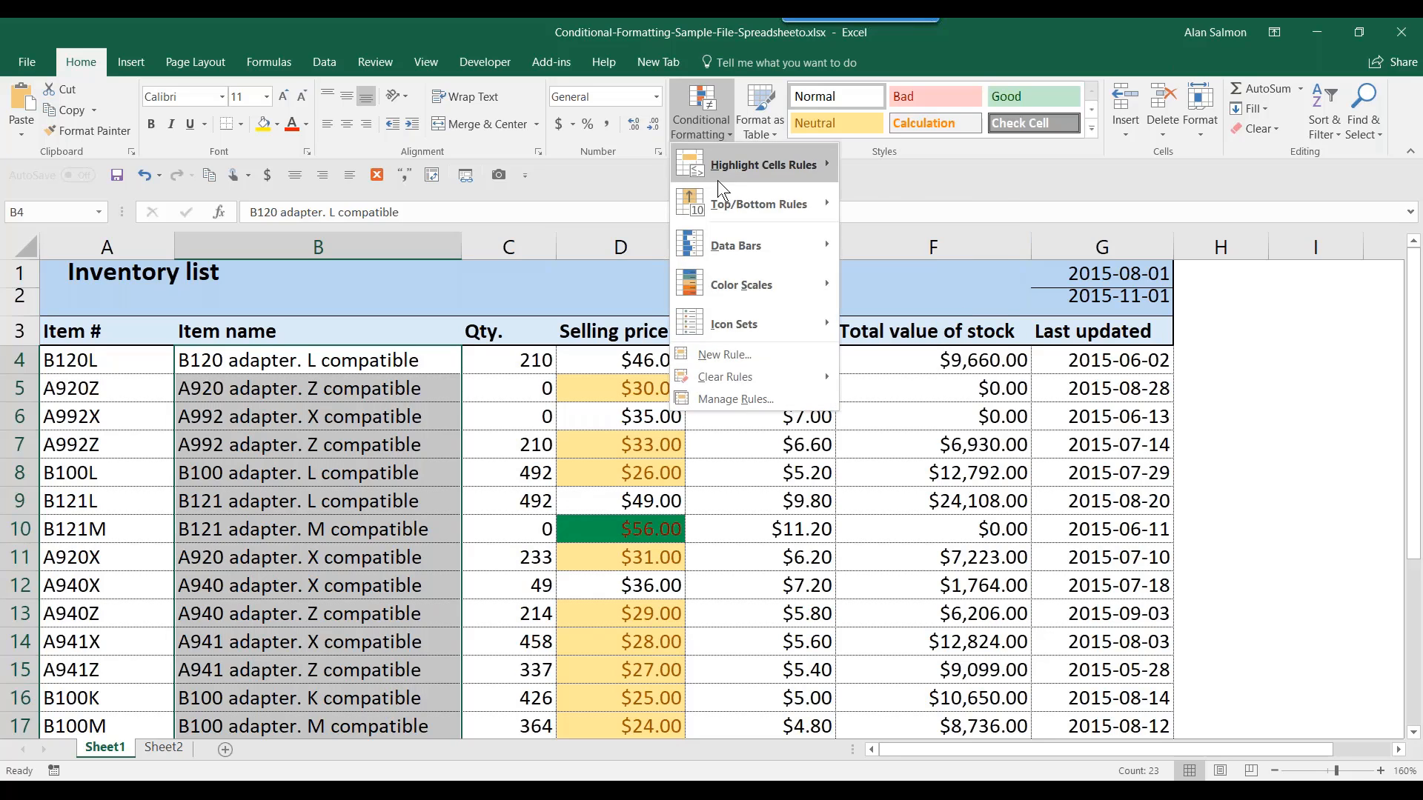
{"action": "mouse_move", "coordinate": [757, 370]}
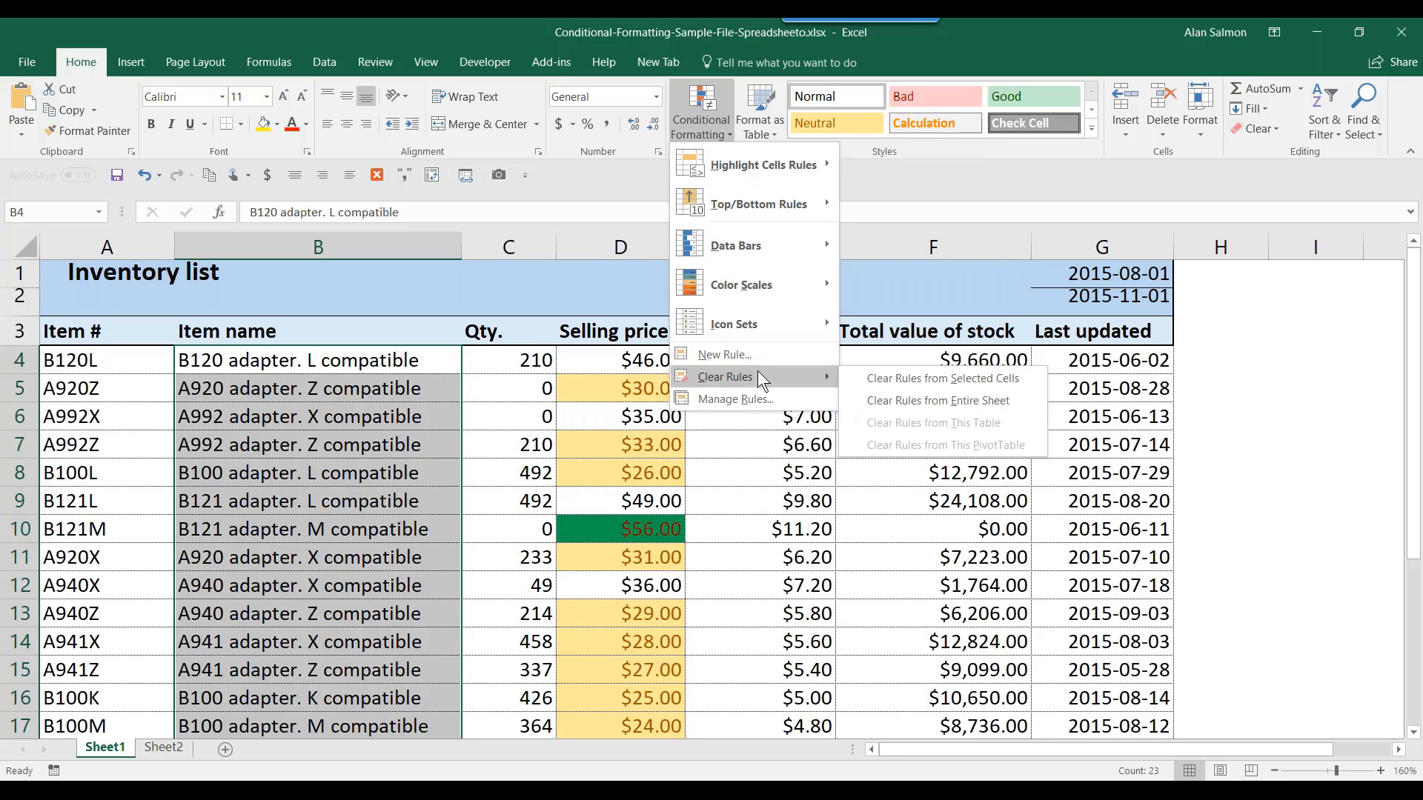
{"action": "left_click", "coordinate": [913, 403]}
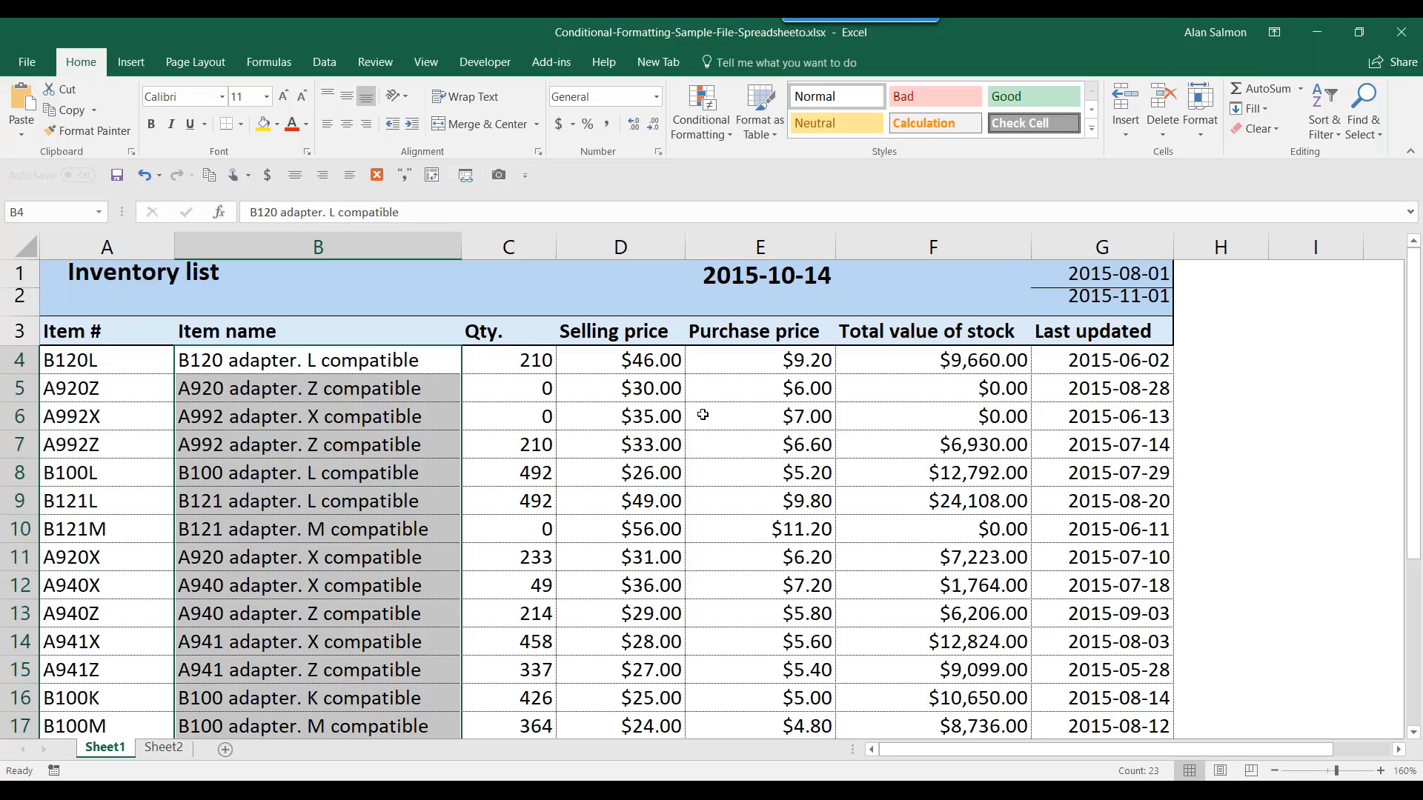
- Select Qty cells C4:C26 and highlight the Top 5 items in light red with dark red text
{"action": "left_click", "coordinate": [531, 356]}
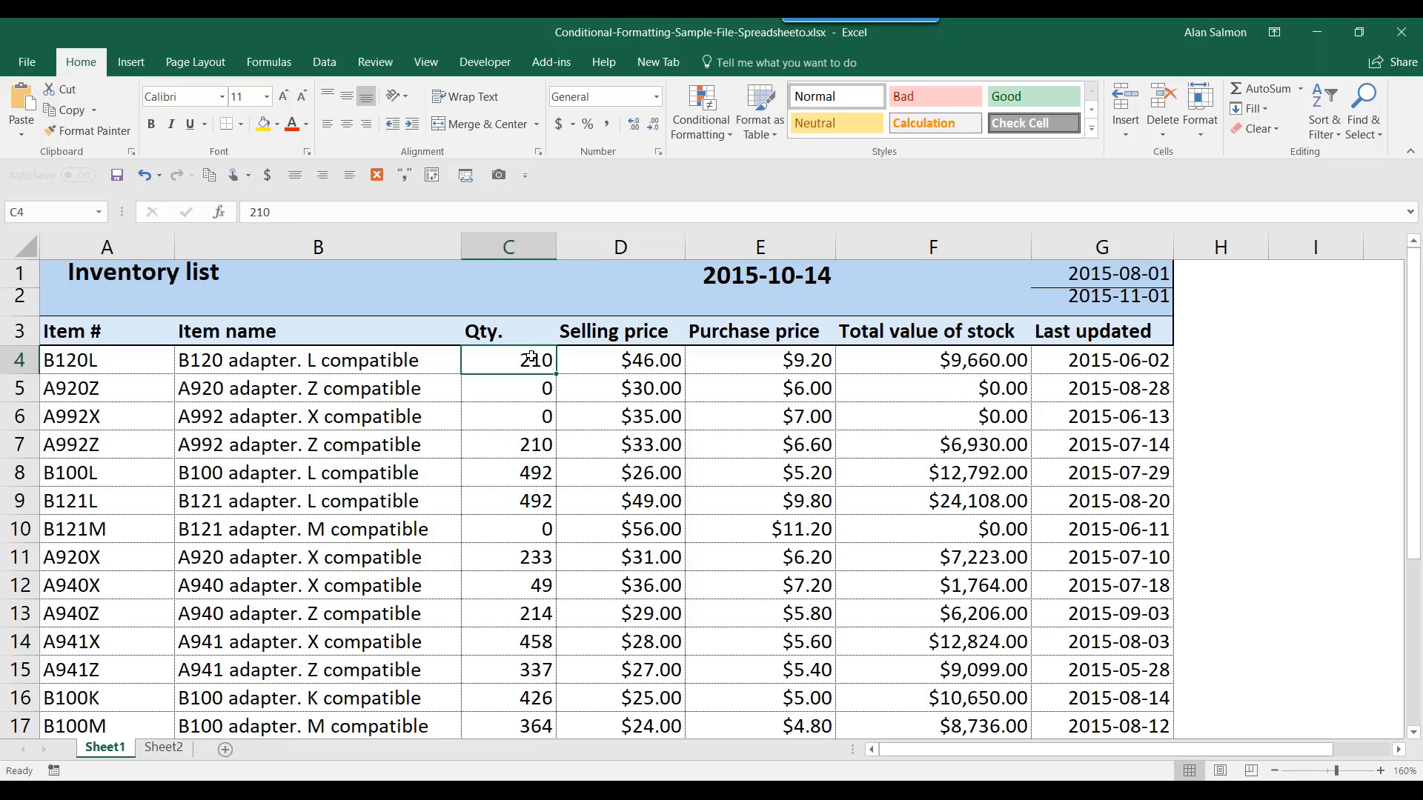
{"action": "left_click_drag", "start_coordinate": [531, 357], "coordinate": [526, 695]}
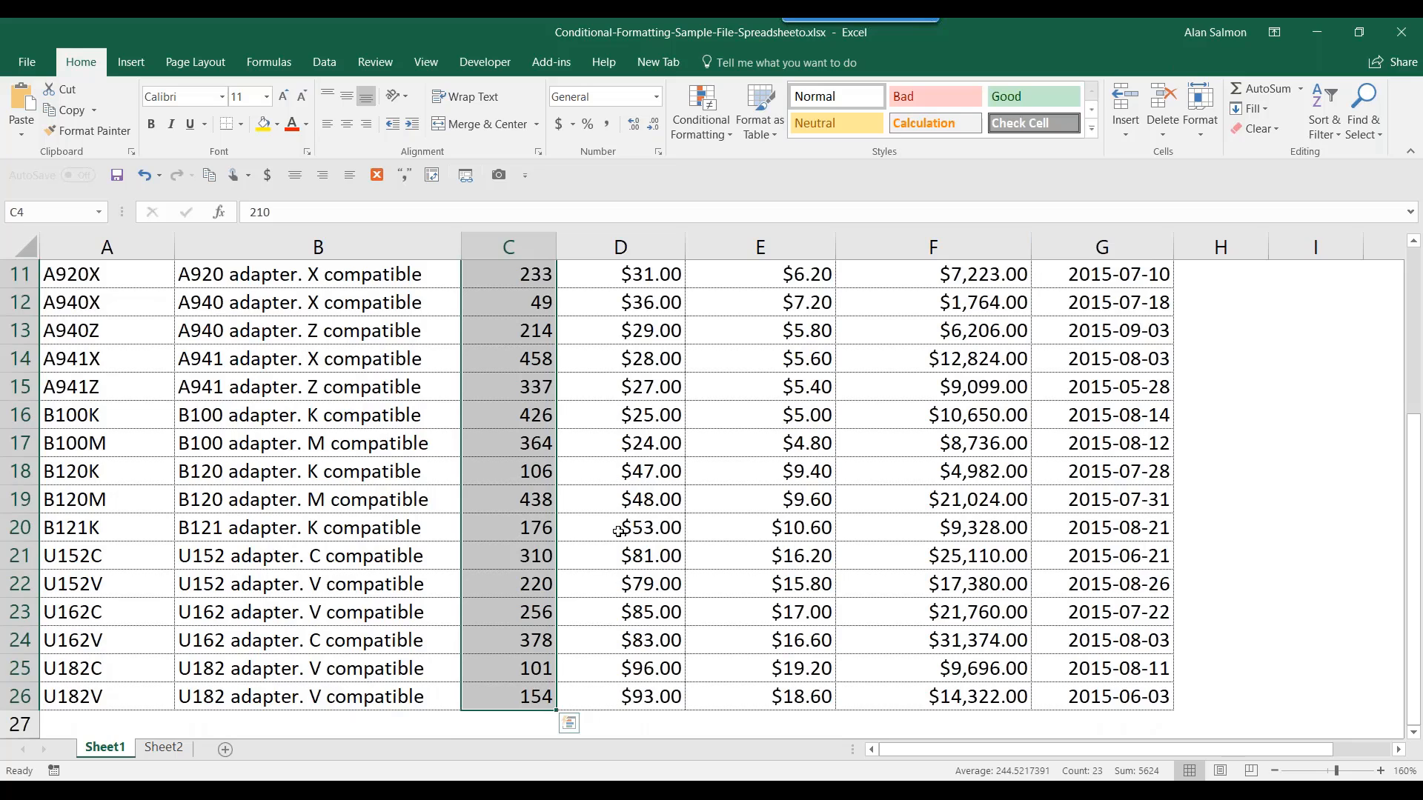
{"action": "left_click", "coordinate": [710, 131]}
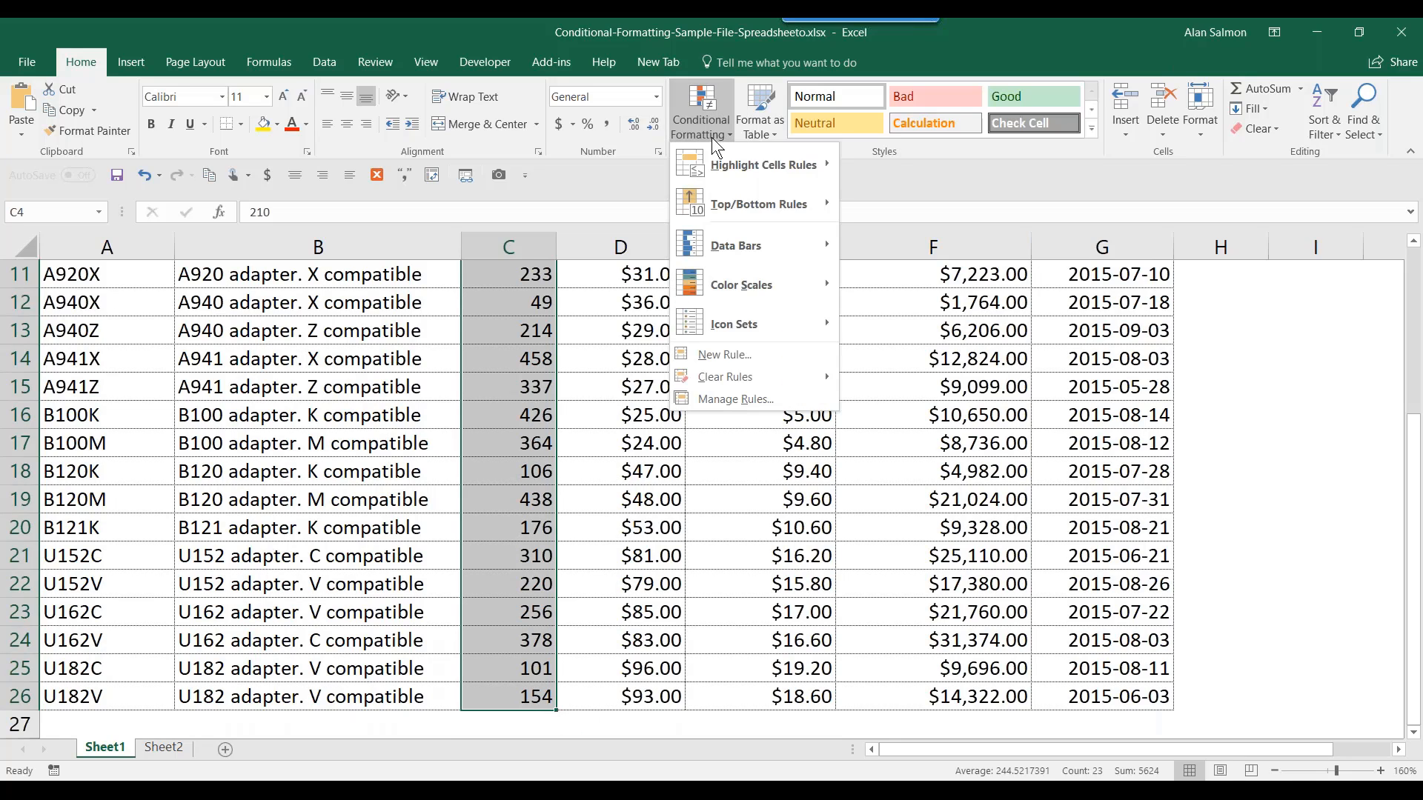
{"action": "mouse_move", "coordinate": [717, 156]}
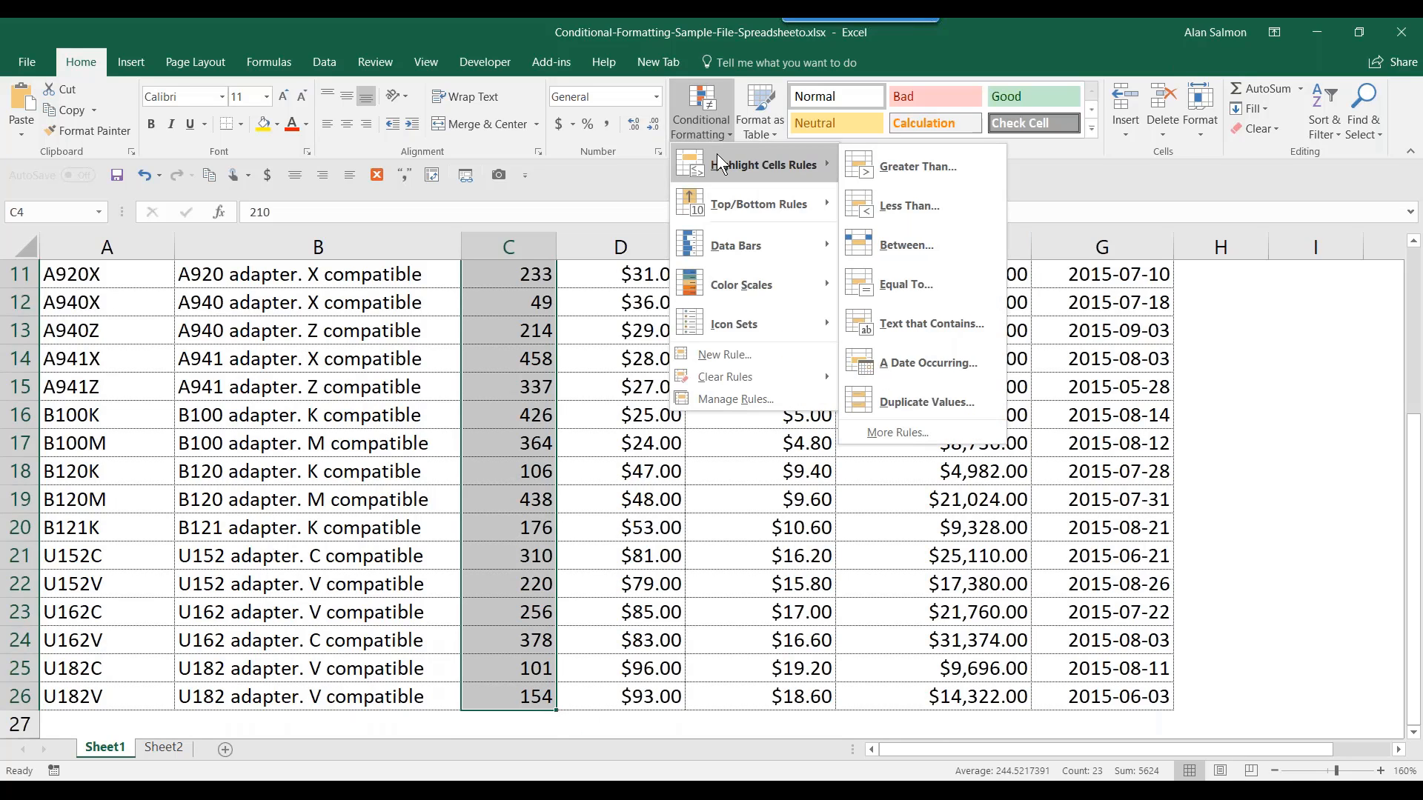
{"action": "mouse_move", "coordinate": [724, 206]}
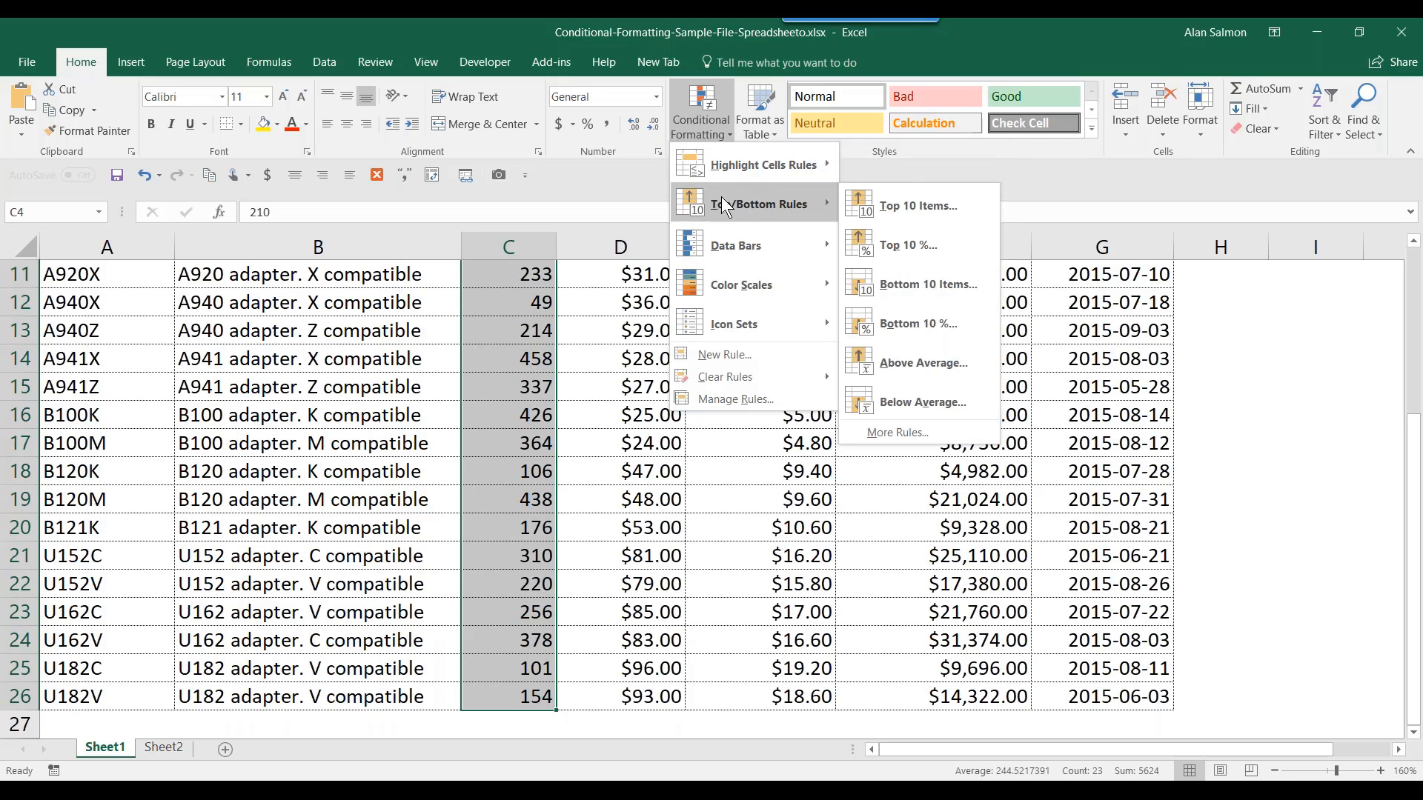
{"action": "left_click", "coordinate": [907, 208]}
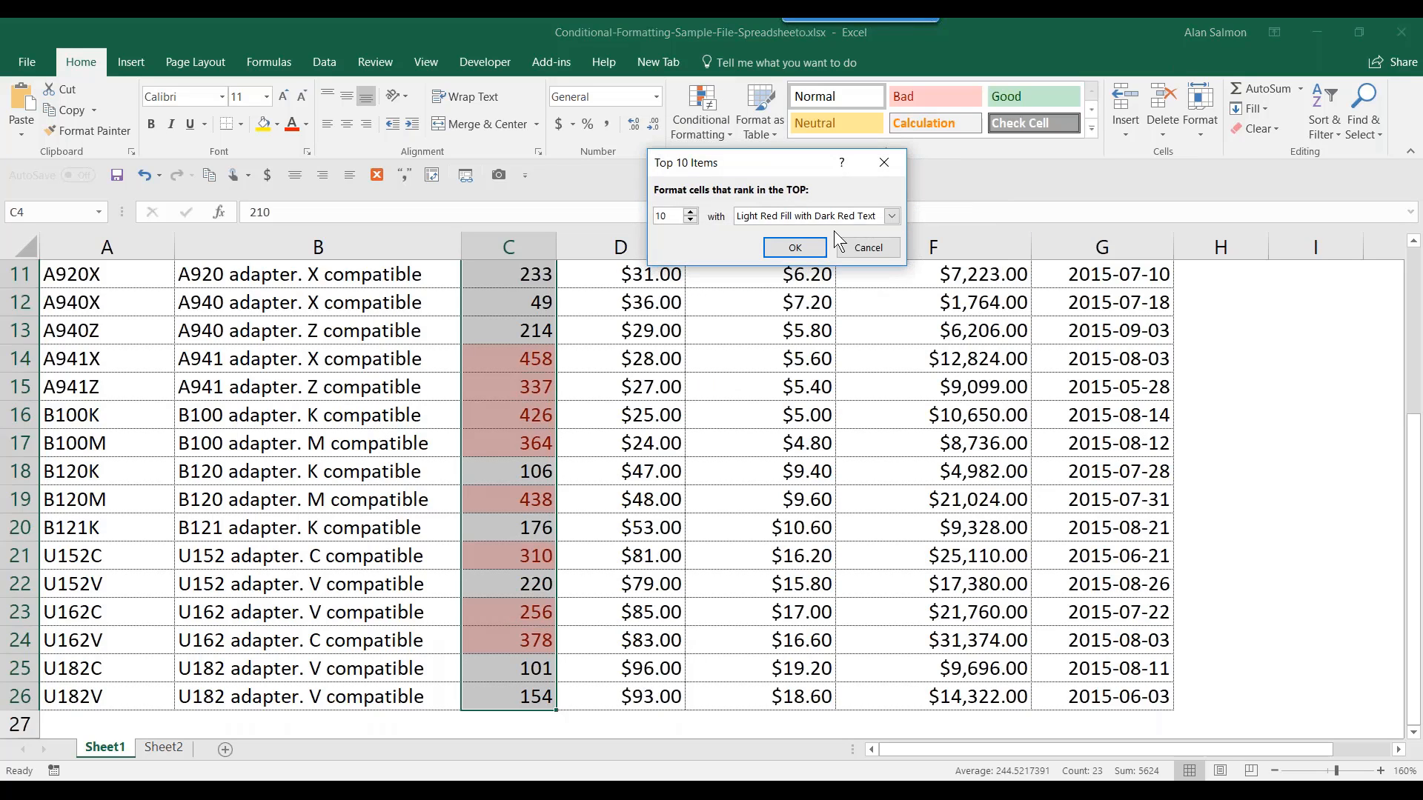
{"action": "left_click", "coordinate": [689, 220]}
{"action": "left_click", "coordinate": [690, 220]}
{"action": "left_click", "coordinate": [690, 220]}
{"action": "left_click", "coordinate": [690, 220]}
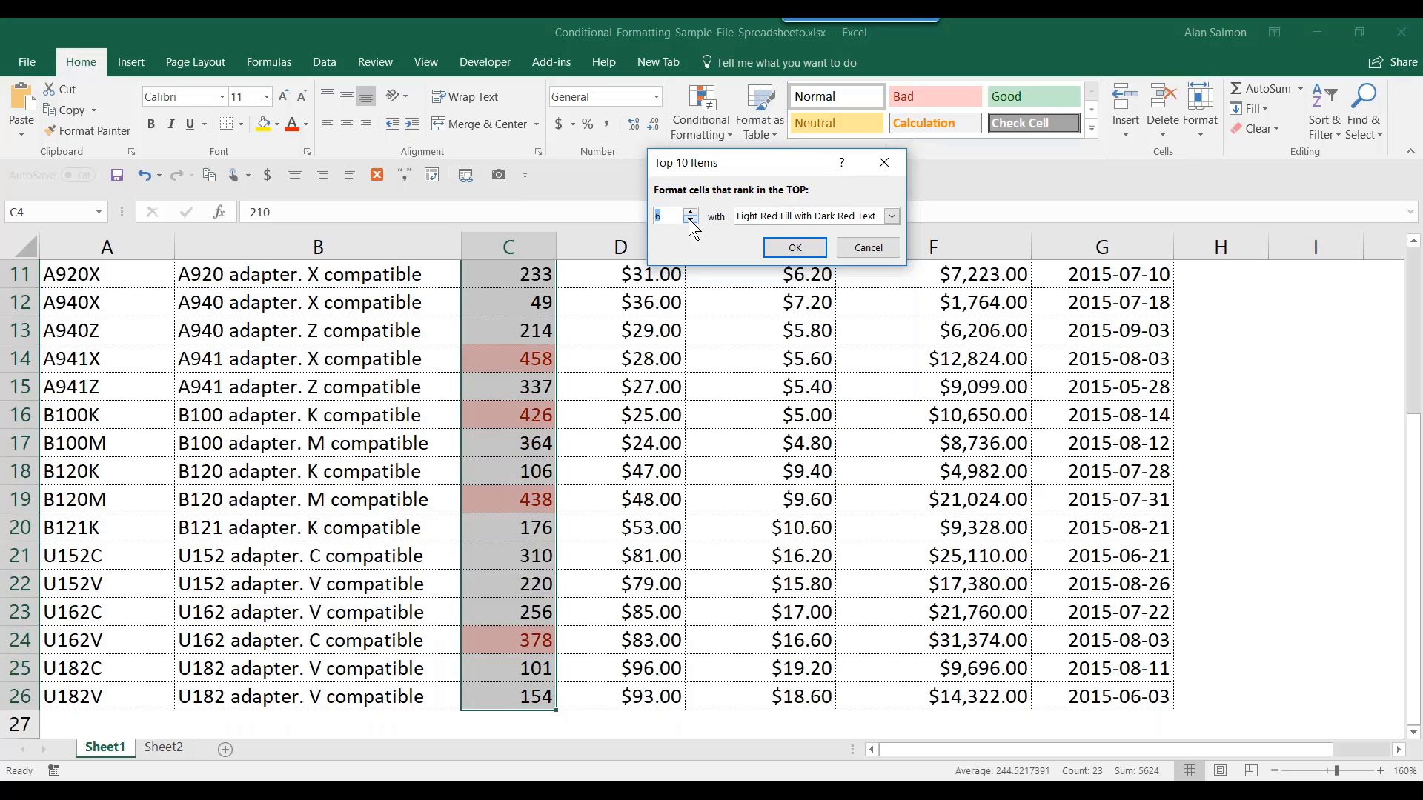
{"action": "left_click", "coordinate": [690, 220]}
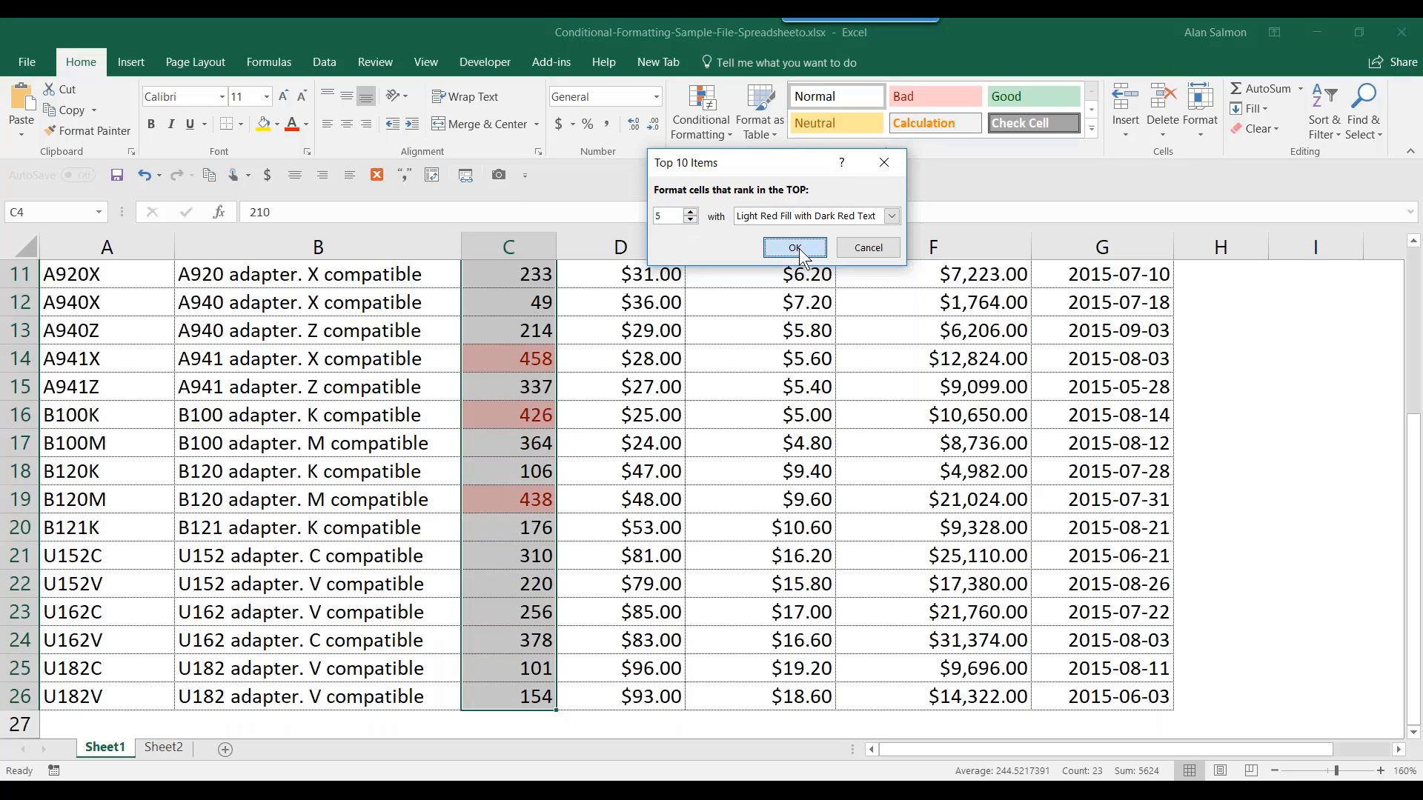
{"action": "left_click", "coordinate": [783, 248]}
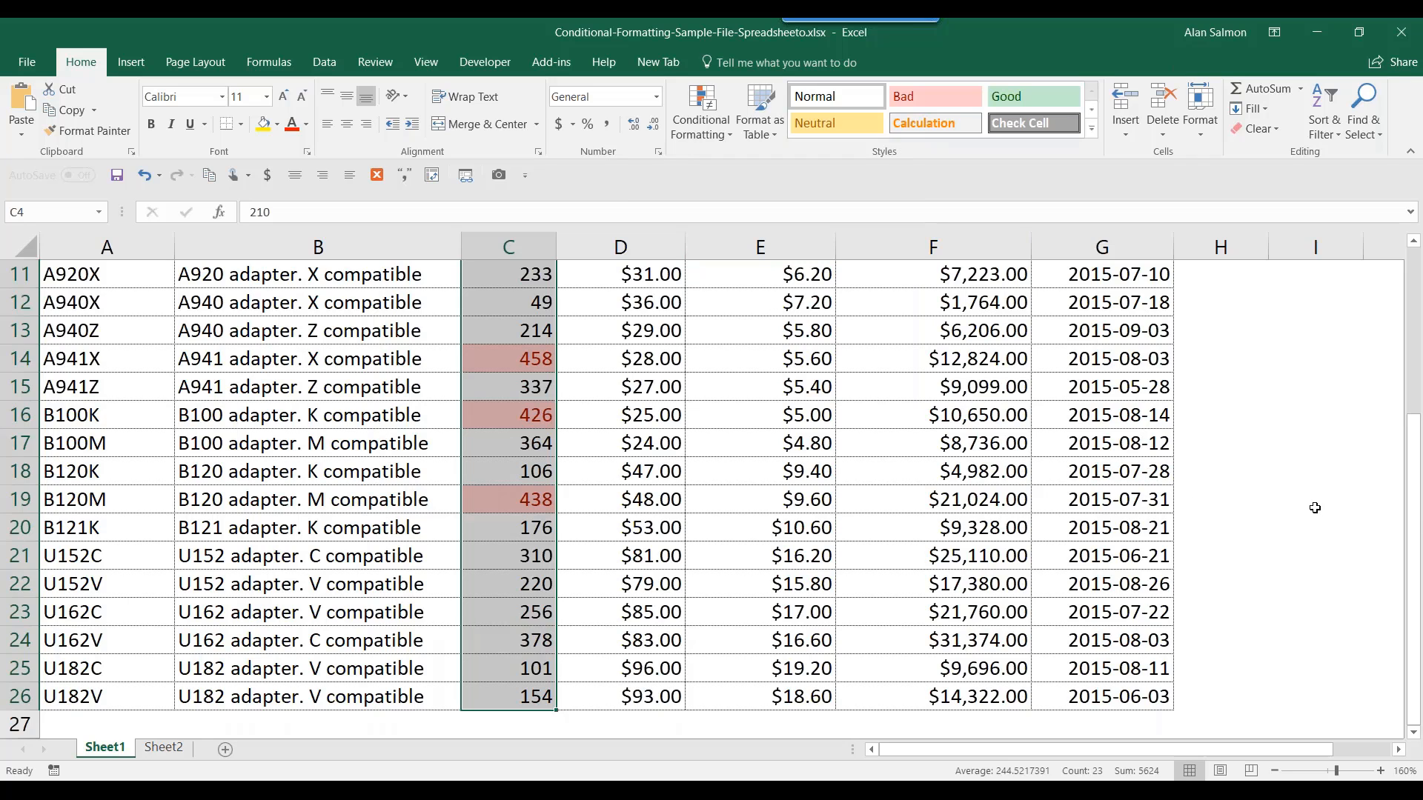
{"action": "left_click_drag", "start_coordinate": [1416, 495], "coordinate": [1418, 352]}
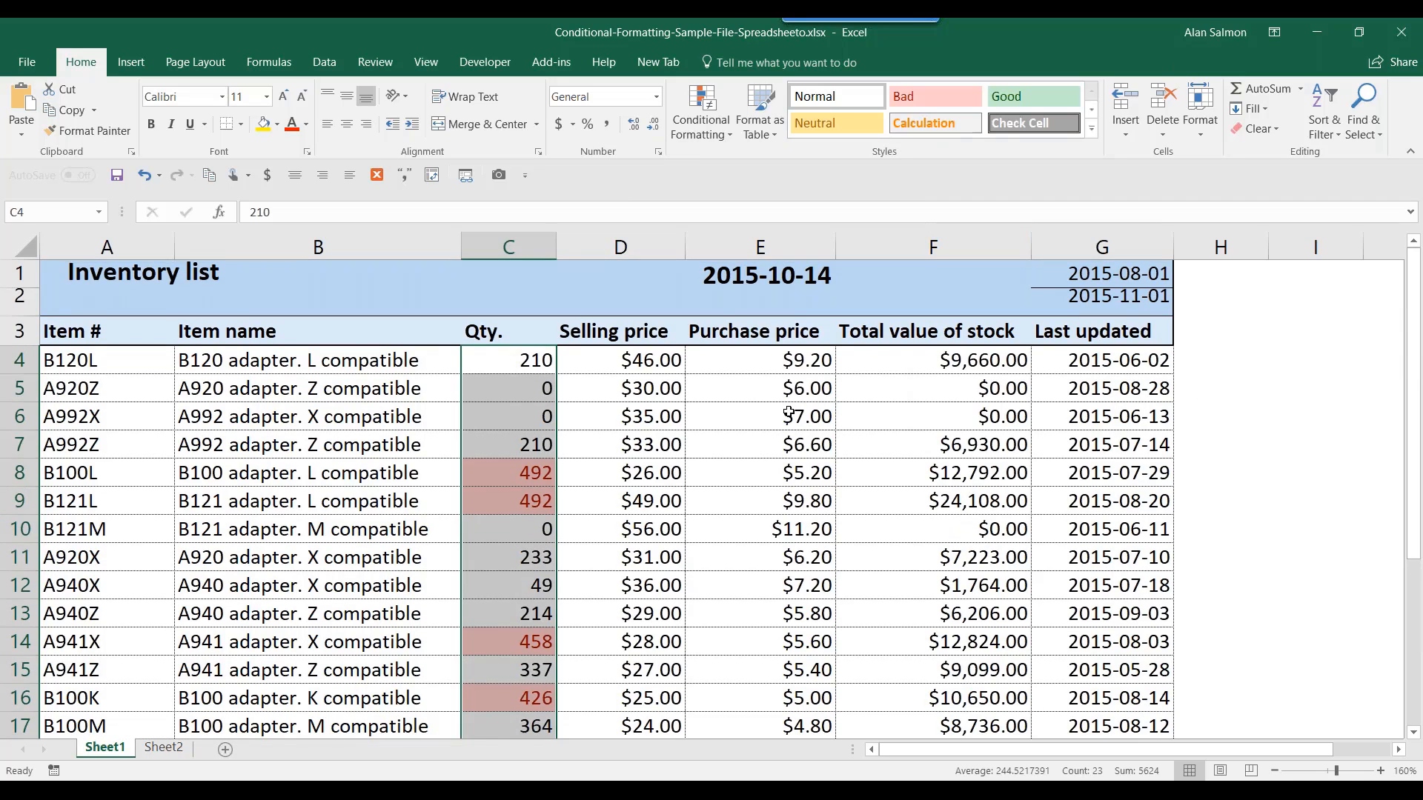
- Add a Bottom 5 Items rule on Qty with Green Fill with Dark Green Text
{"action": "left_click", "coordinate": [717, 136]}
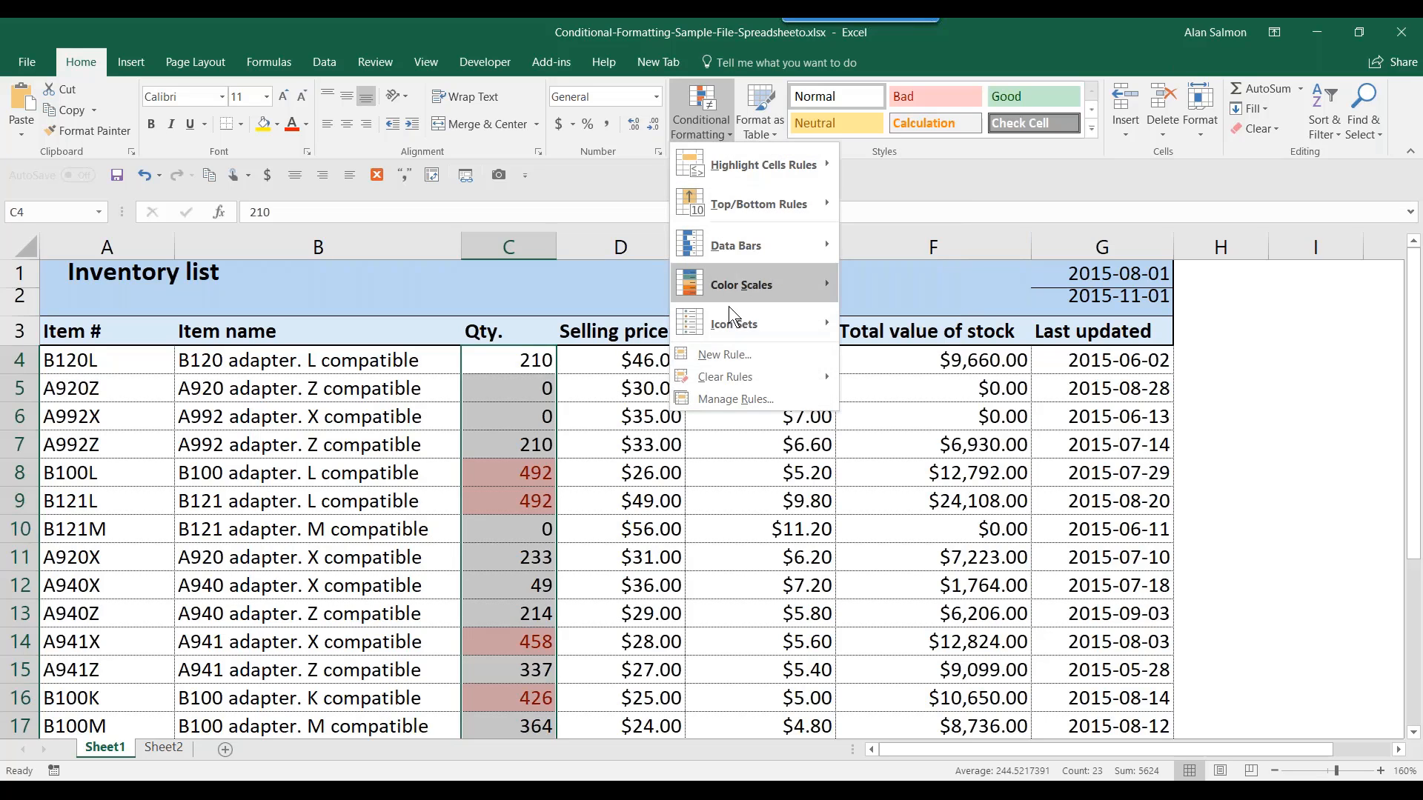
{"action": "mouse_move", "coordinate": [735, 208]}
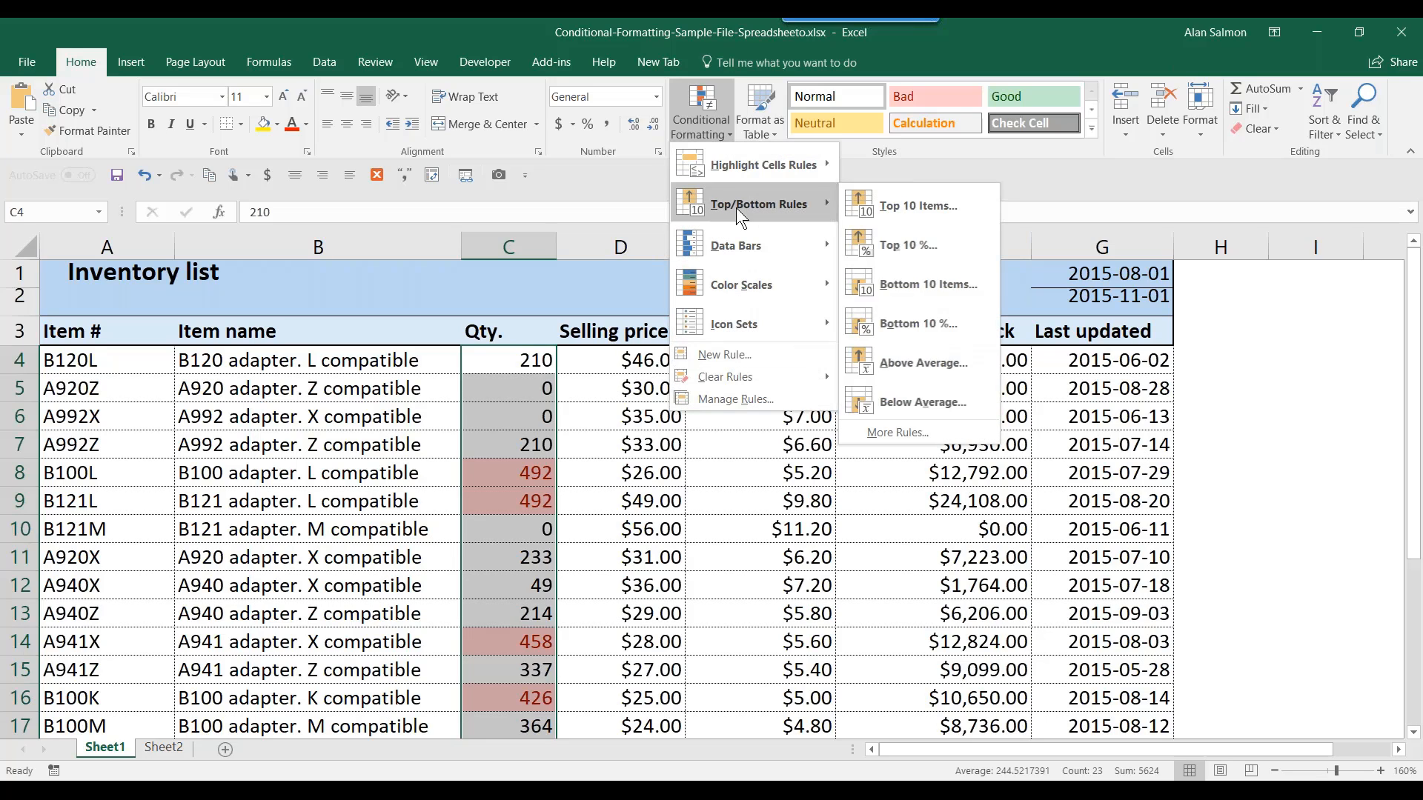
{"action": "left_click", "coordinate": [889, 278]}
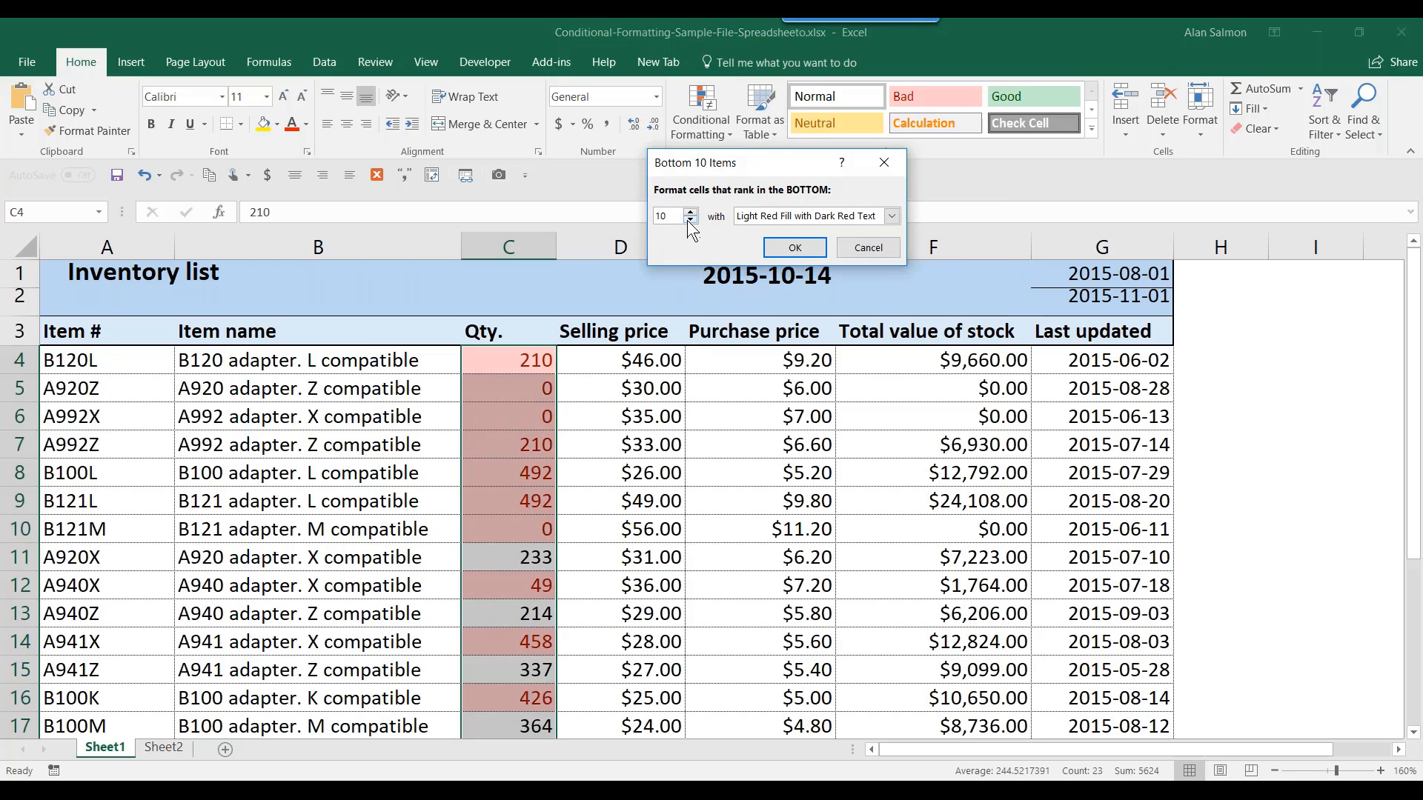
{"action": "left_click", "coordinate": [690, 220]}
{"action": "left_click", "coordinate": [690, 220]}
{"action": "left_click", "coordinate": [690, 220]}
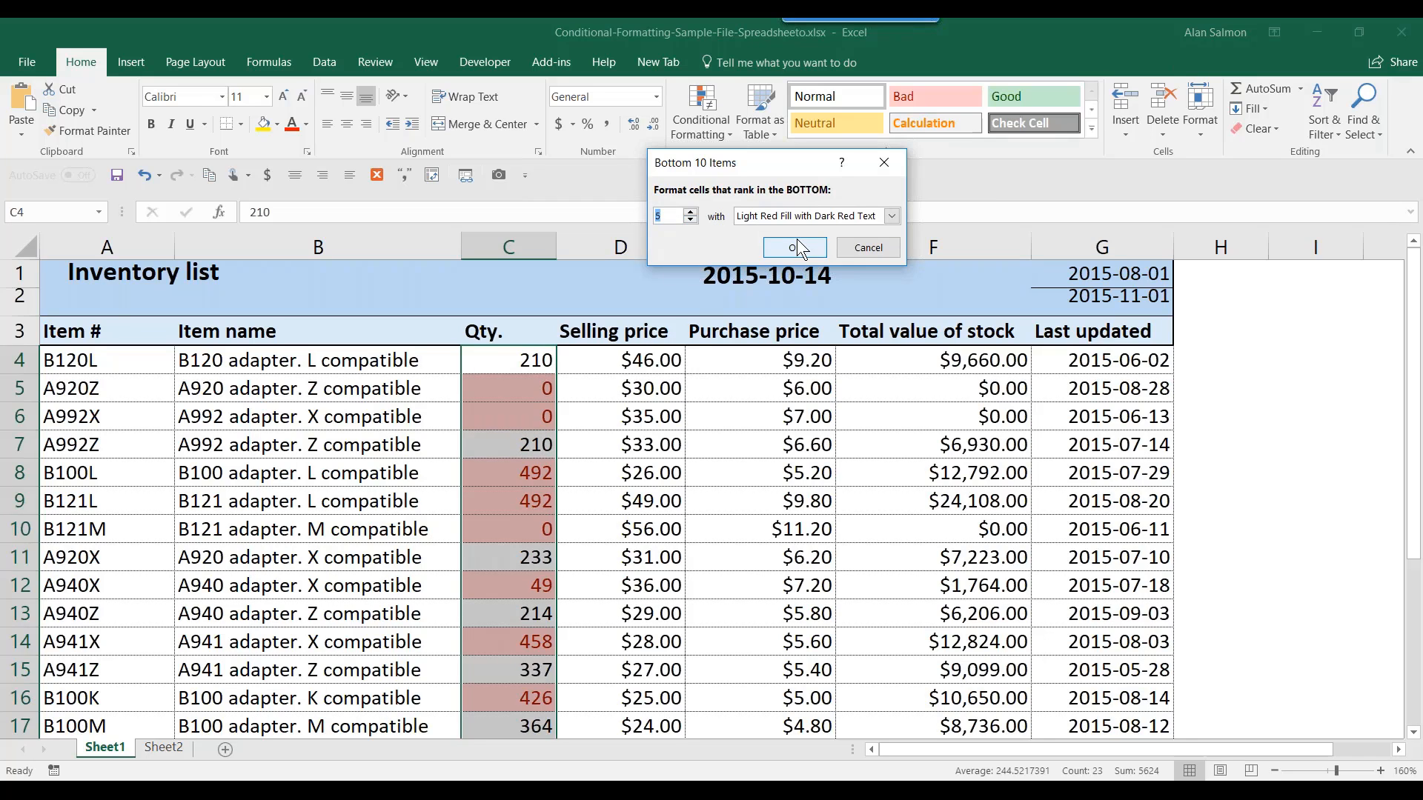
{"action": "left_click", "coordinate": [892, 215]}
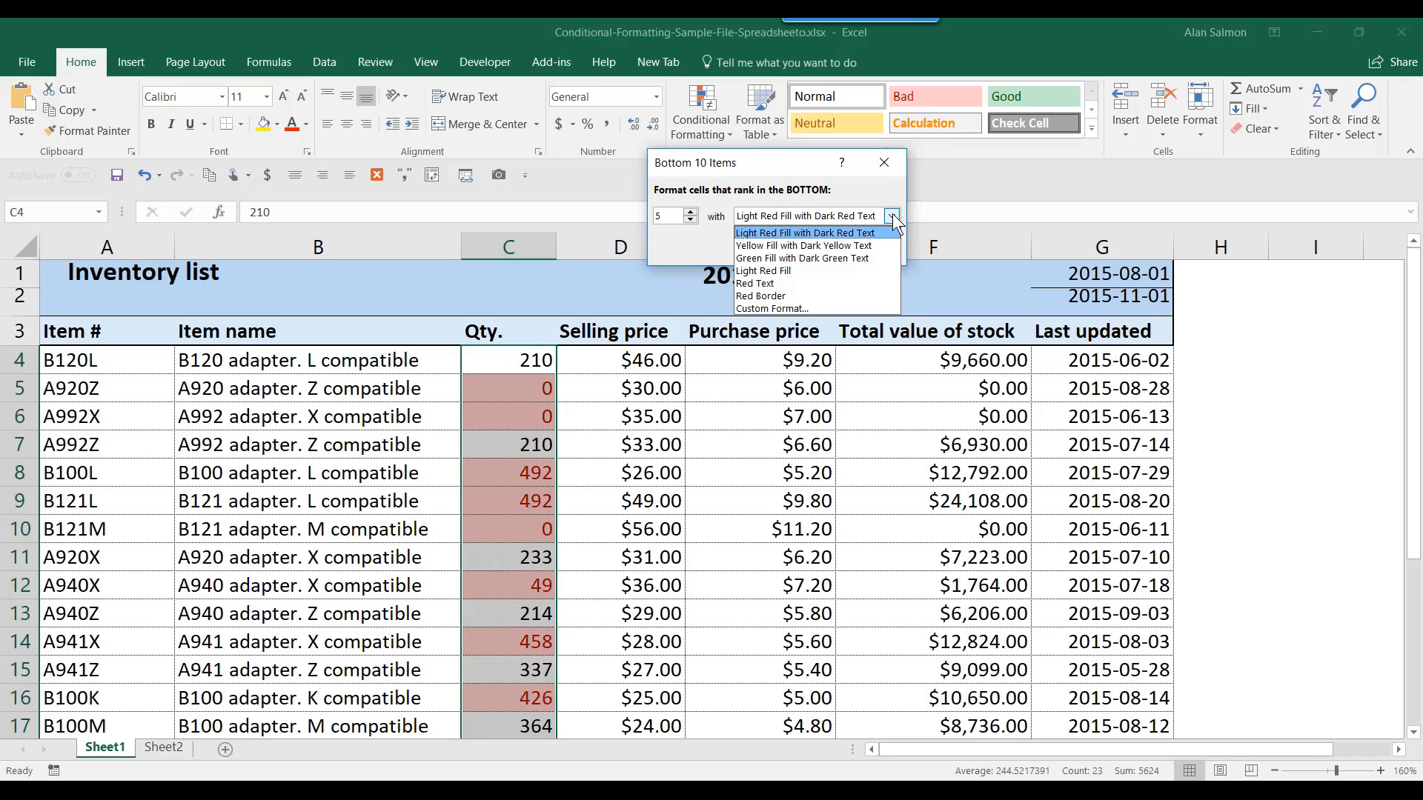
{"action": "left_click", "coordinate": [767, 259]}
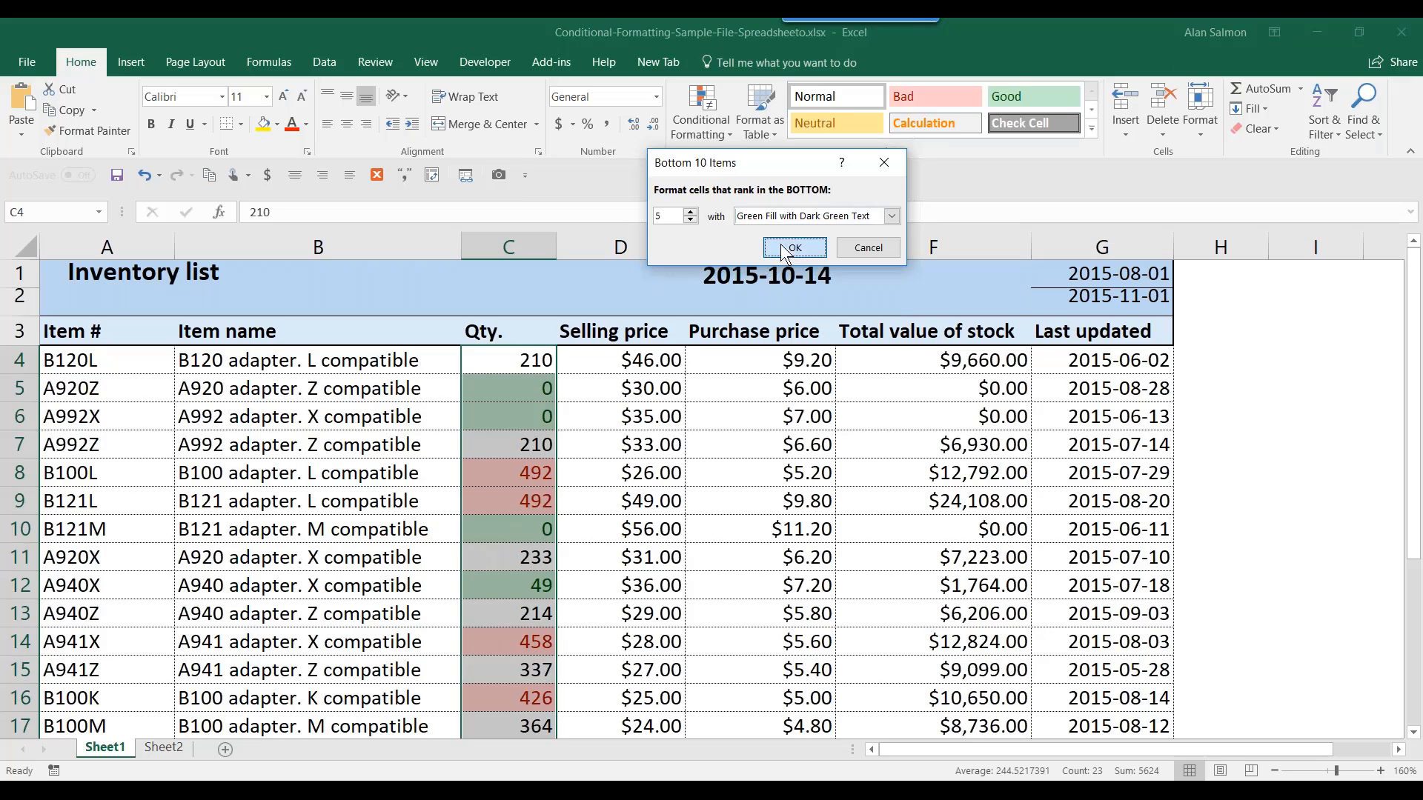
{"action": "left_click", "coordinate": [794, 246]}
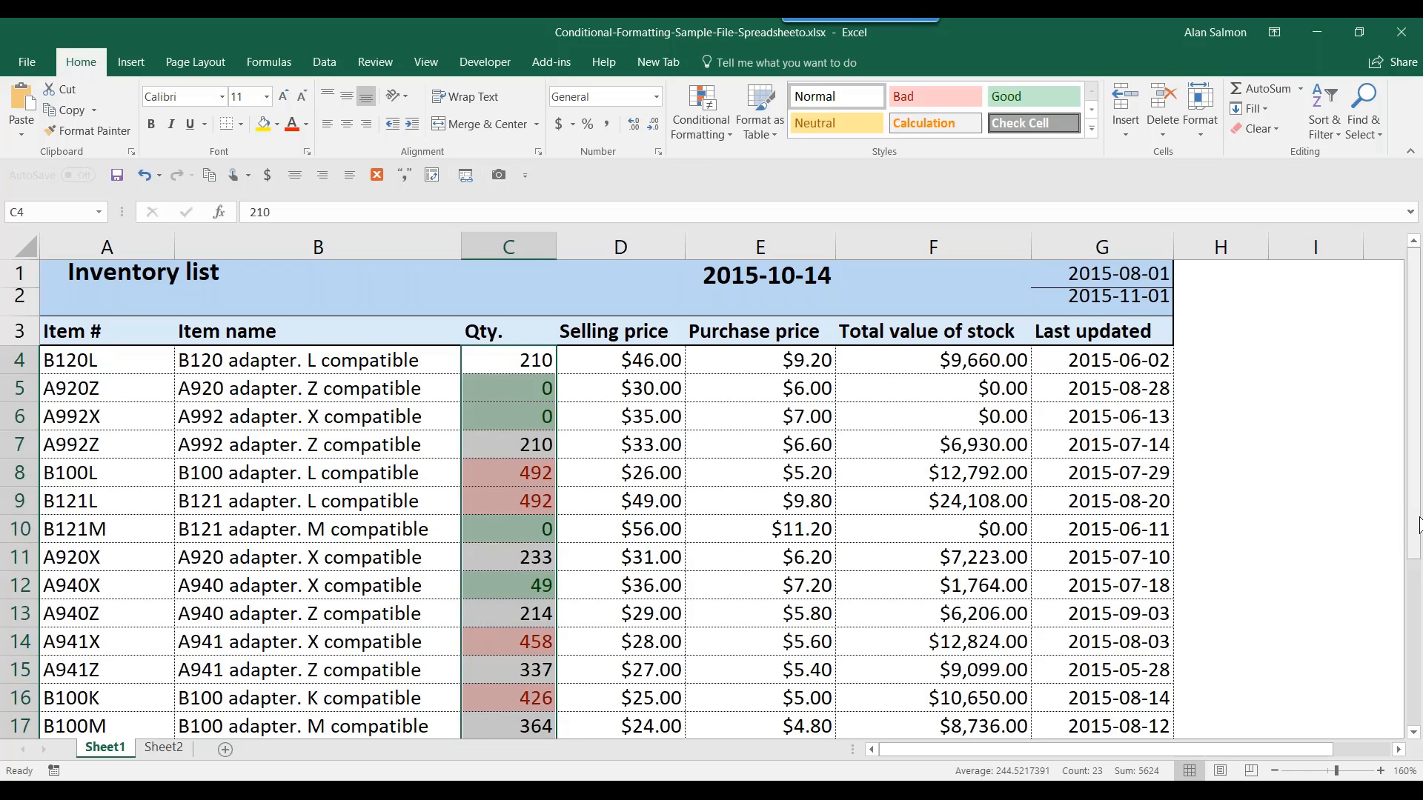
{"action": "left_click_drag", "start_coordinate": [1415, 550], "coordinate": [1420, 725]}
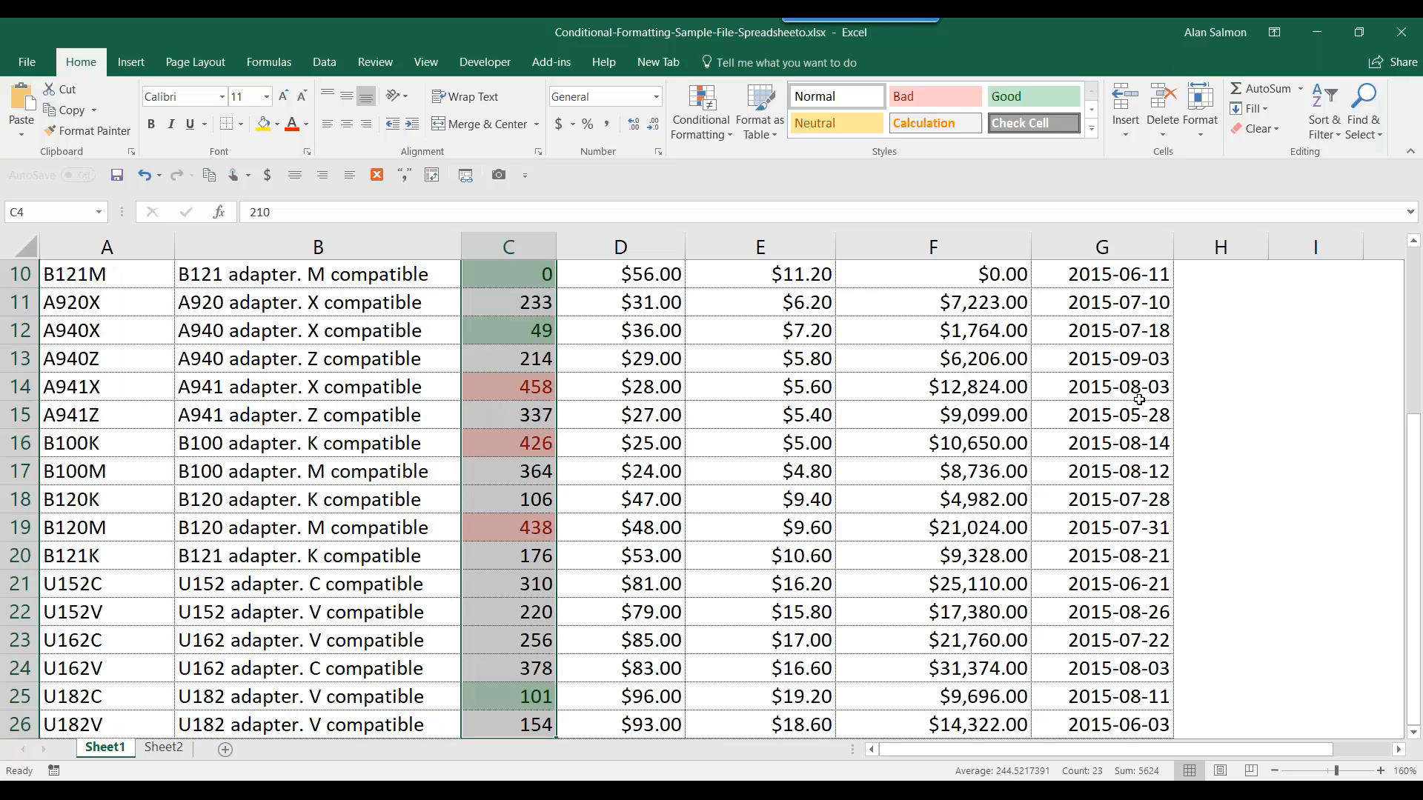
- Use Clear Rules from Entire Sheet to remove the top-5 and bottom-5 Qty highlights
{"action": "left_click", "coordinate": [684, 136]}
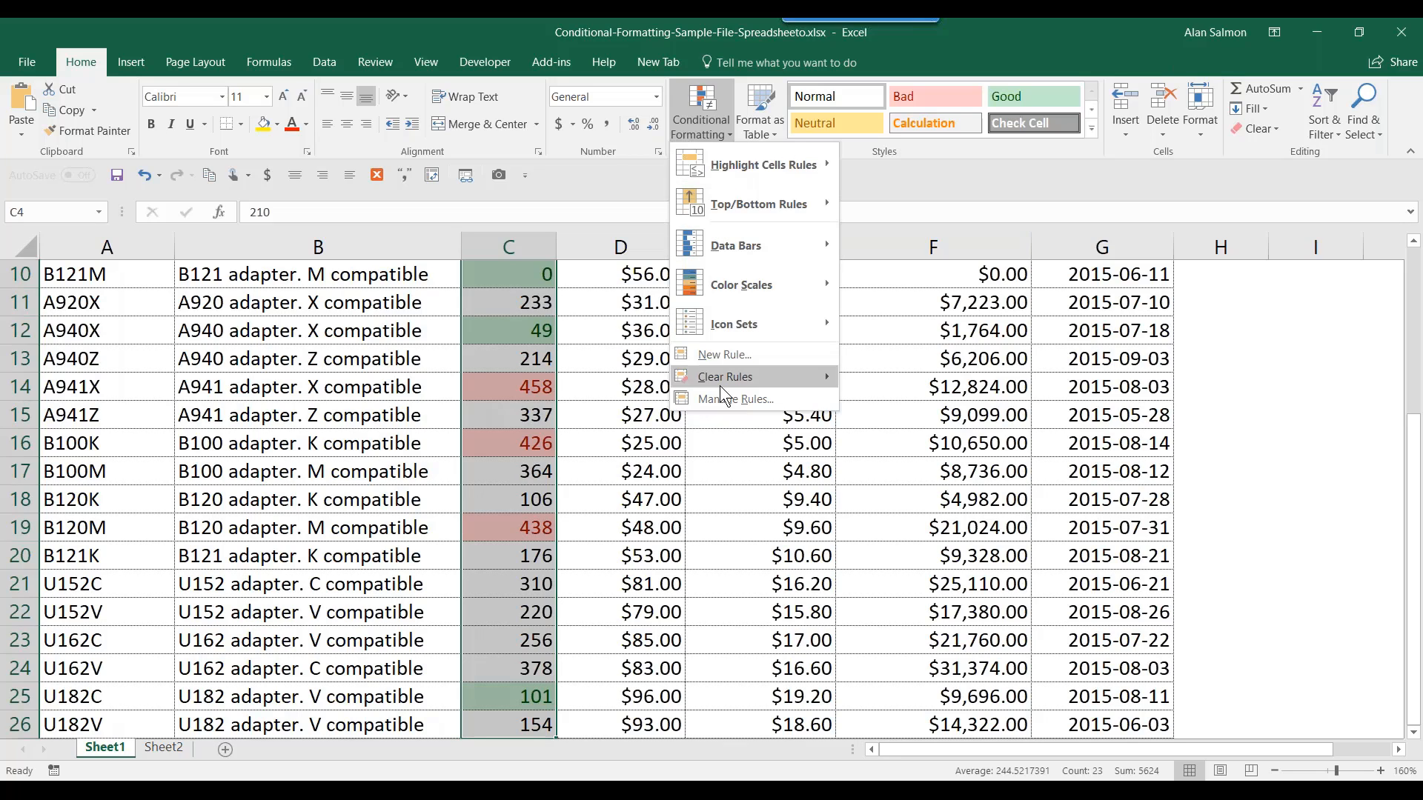
{"action": "mouse_move", "coordinate": [728, 379]}
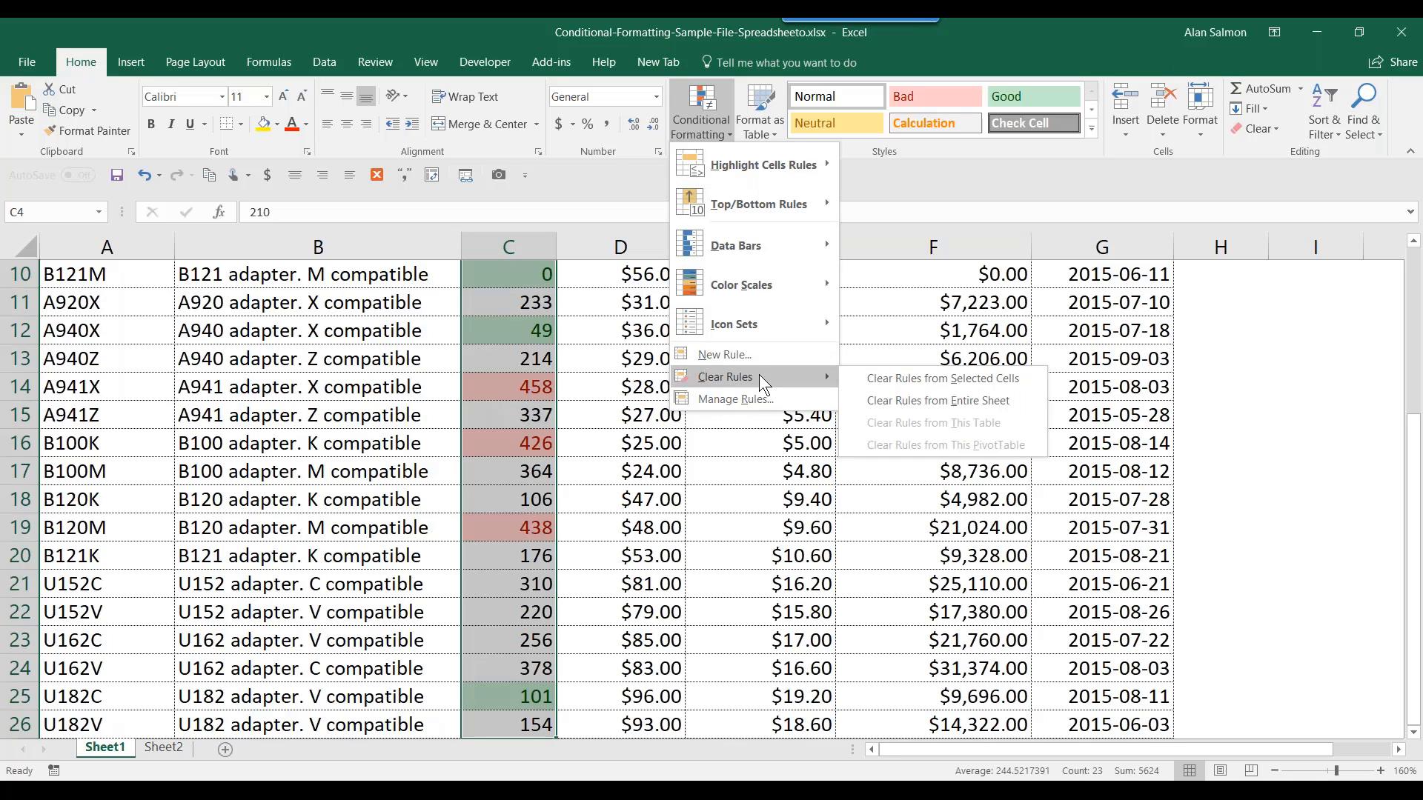
{"action": "left_click", "coordinate": [896, 400]}
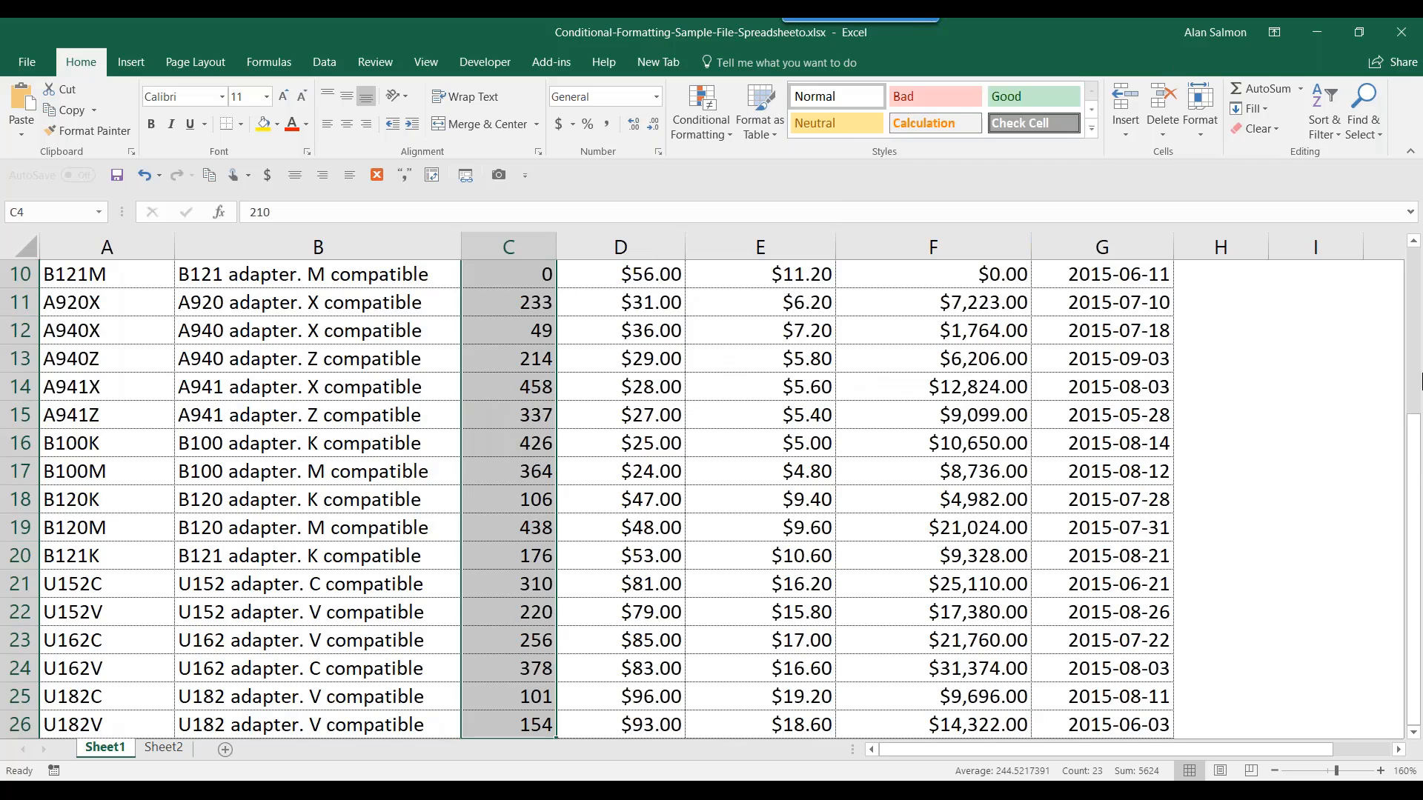
{"action": "left_click_drag", "start_coordinate": [1416, 439], "coordinate": [1416, 274]}
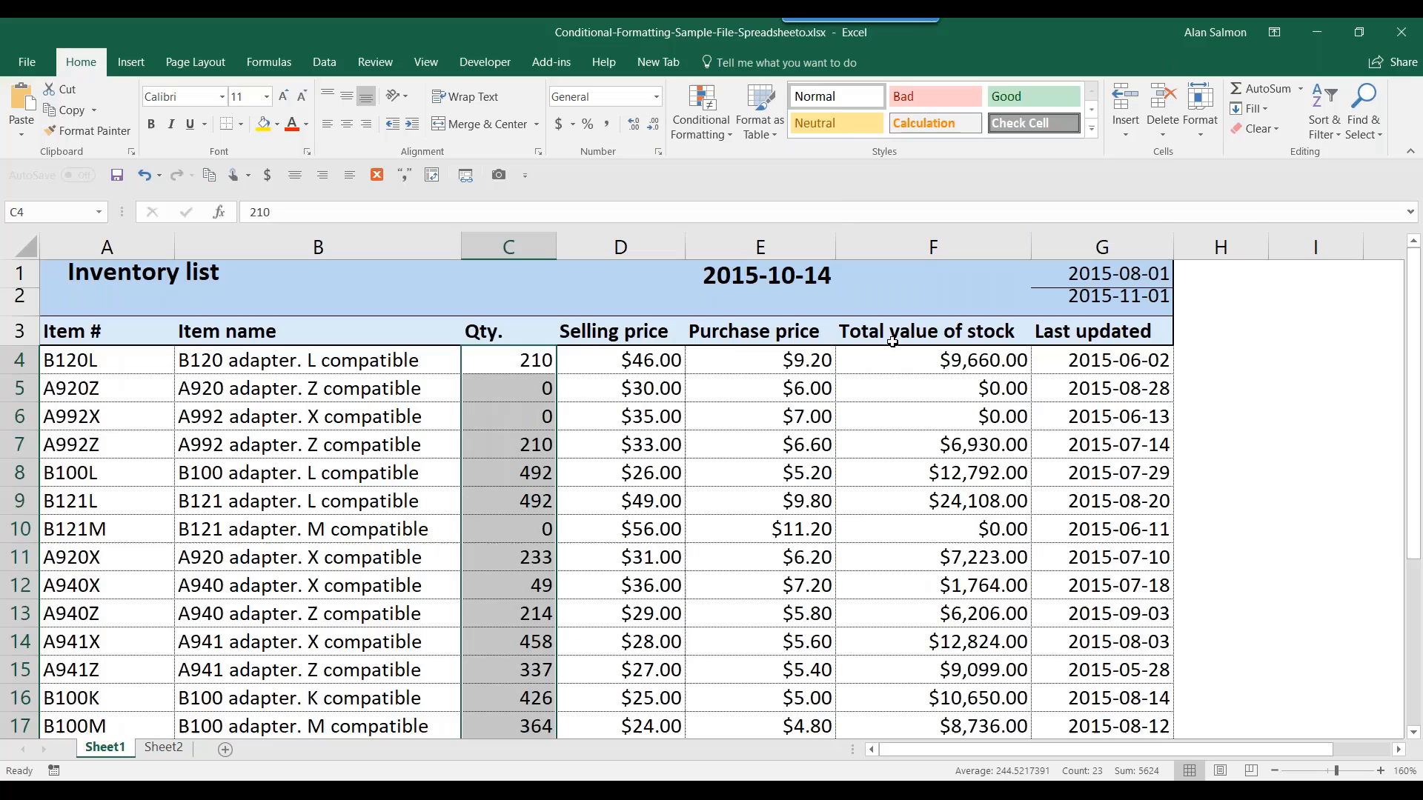
{"action": "left_click", "coordinate": [635, 360]}
- Add Blue Data Bar gradient fill to selling prices D4:D26 and check cells D25 and D16
{"action": "left_click_drag", "start_coordinate": [635, 360], "coordinate": [637, 667]}
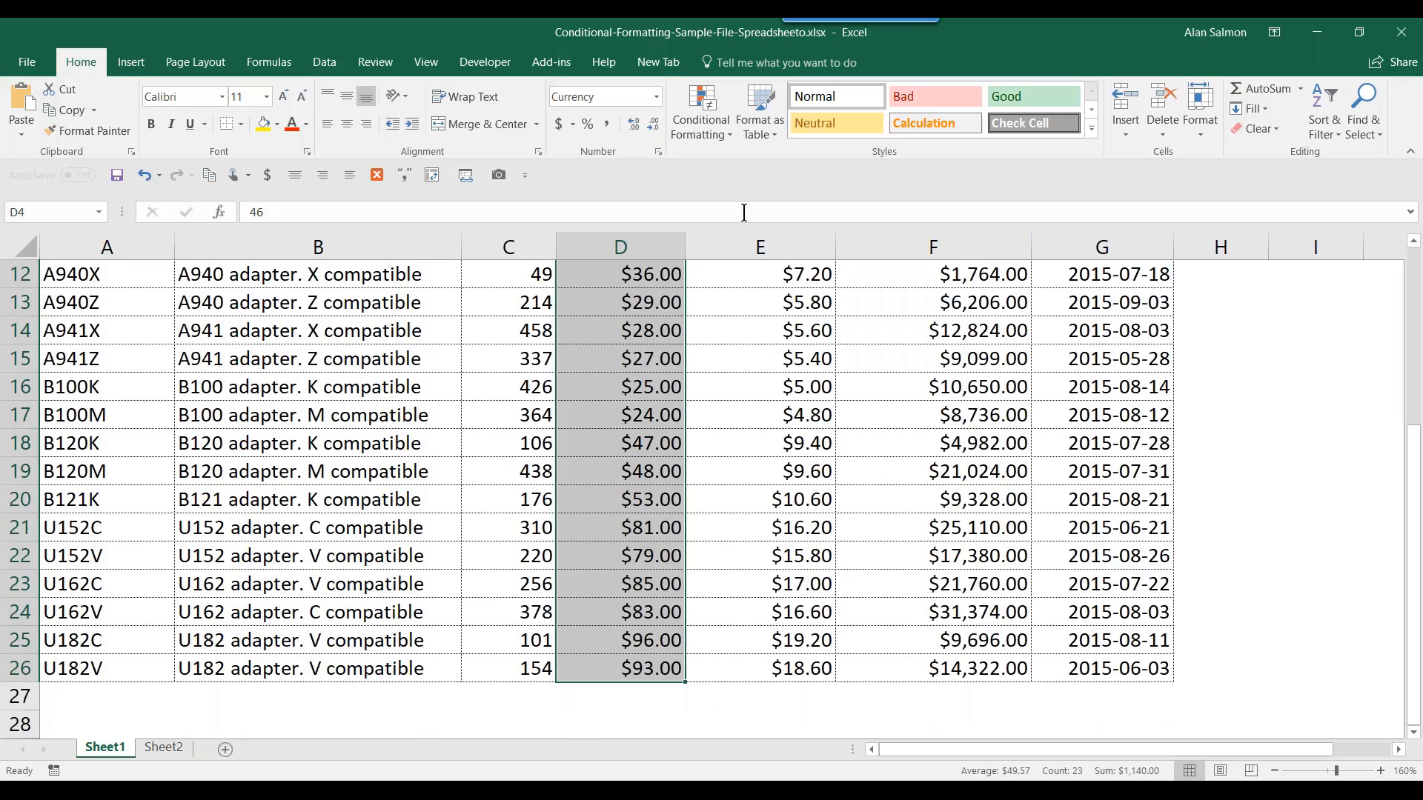
{"action": "left_click", "coordinate": [705, 122]}
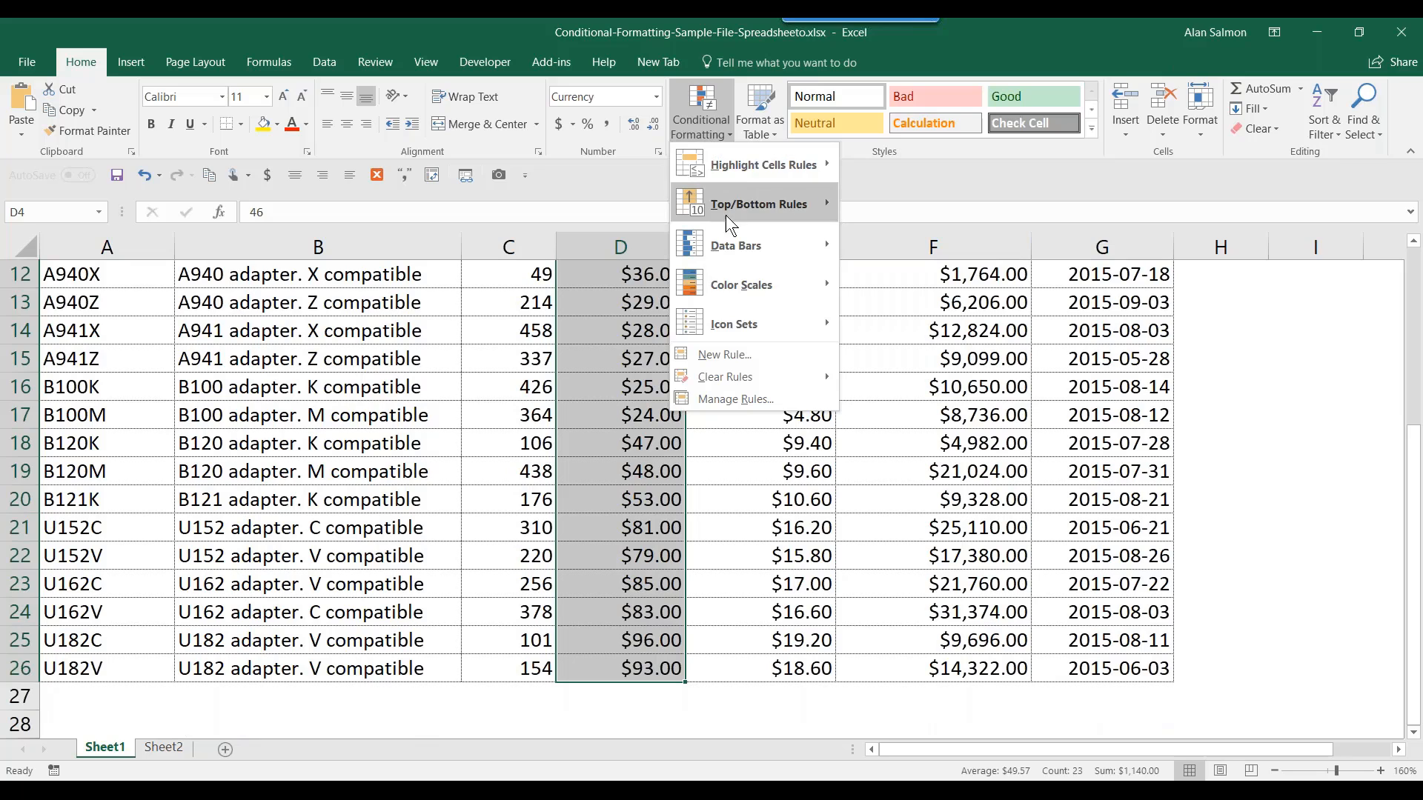
{"action": "mouse_move", "coordinate": [737, 250]}
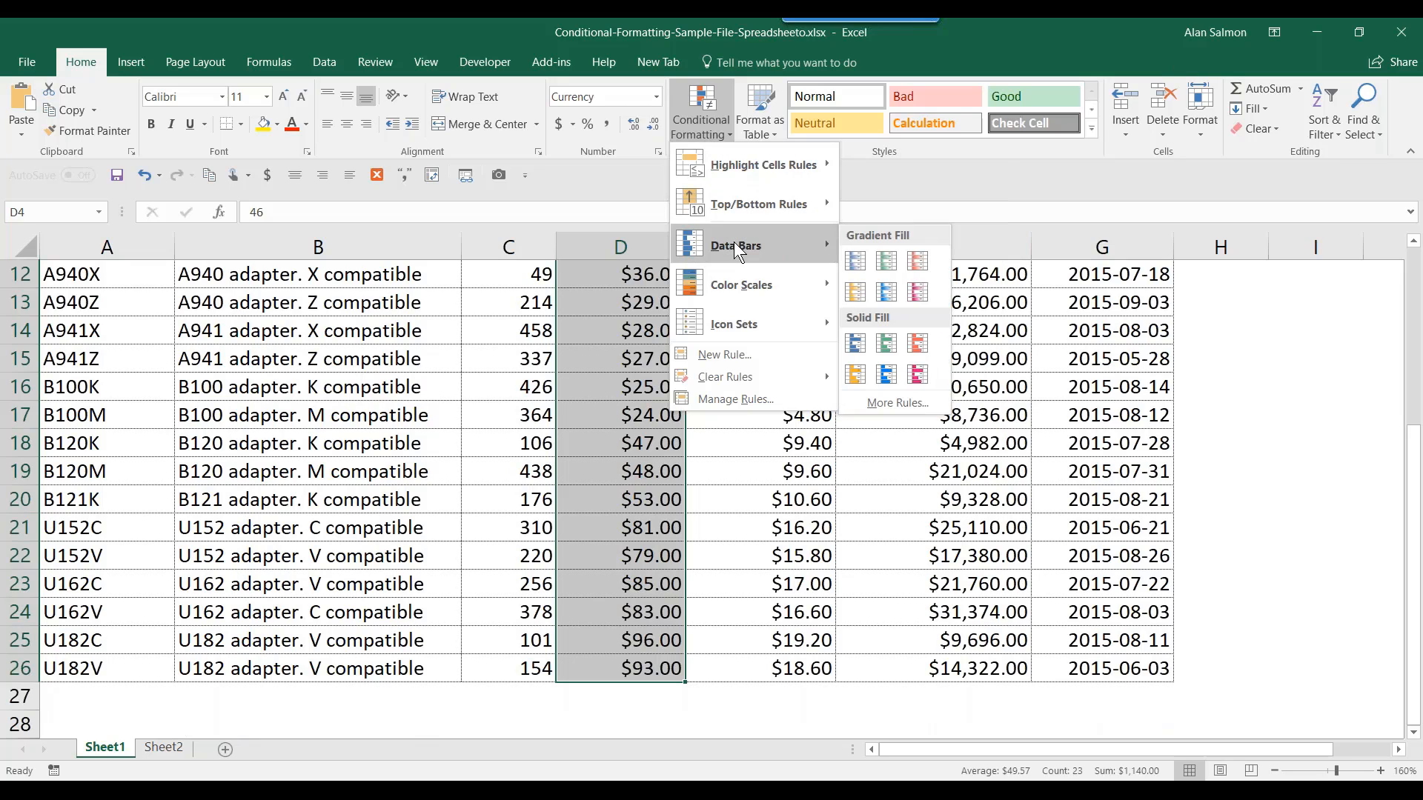
{"action": "left_click", "coordinate": [857, 264]}
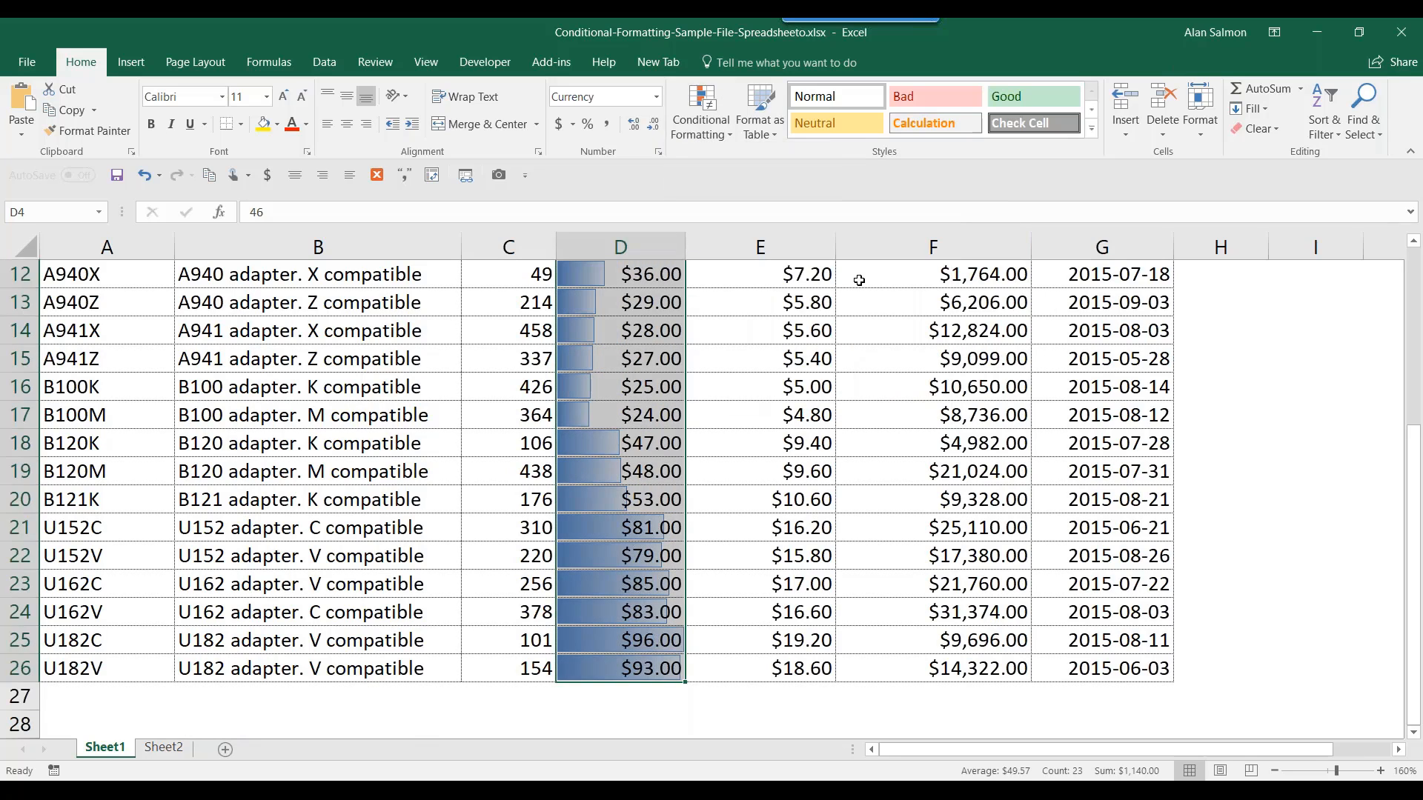
{"action": "left_click_drag", "start_coordinate": [1415, 552], "coordinate": [1413, 380]}
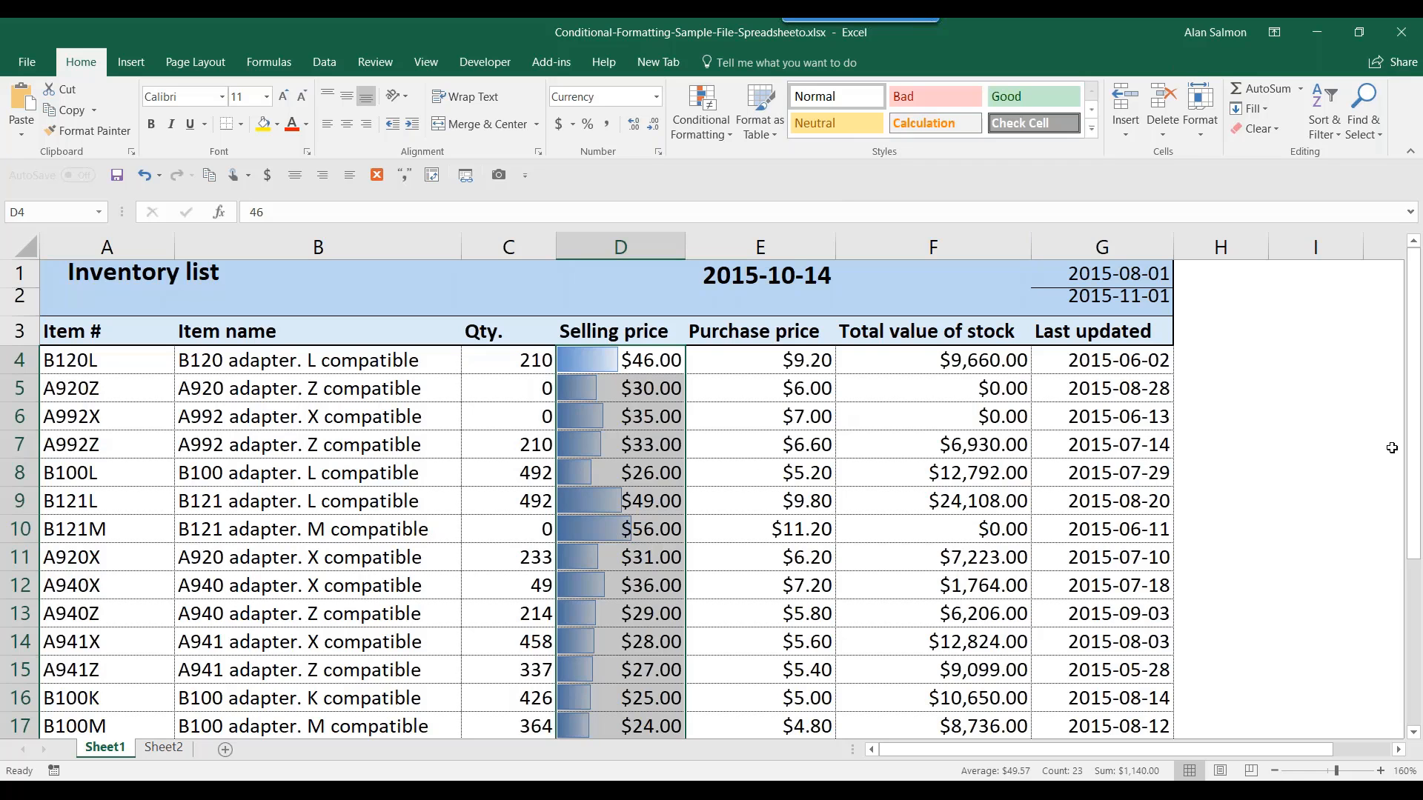
{"action": "scroll", "coordinate": [1417, 471], "scroll_direction": "down", "scroll_amount": 3}
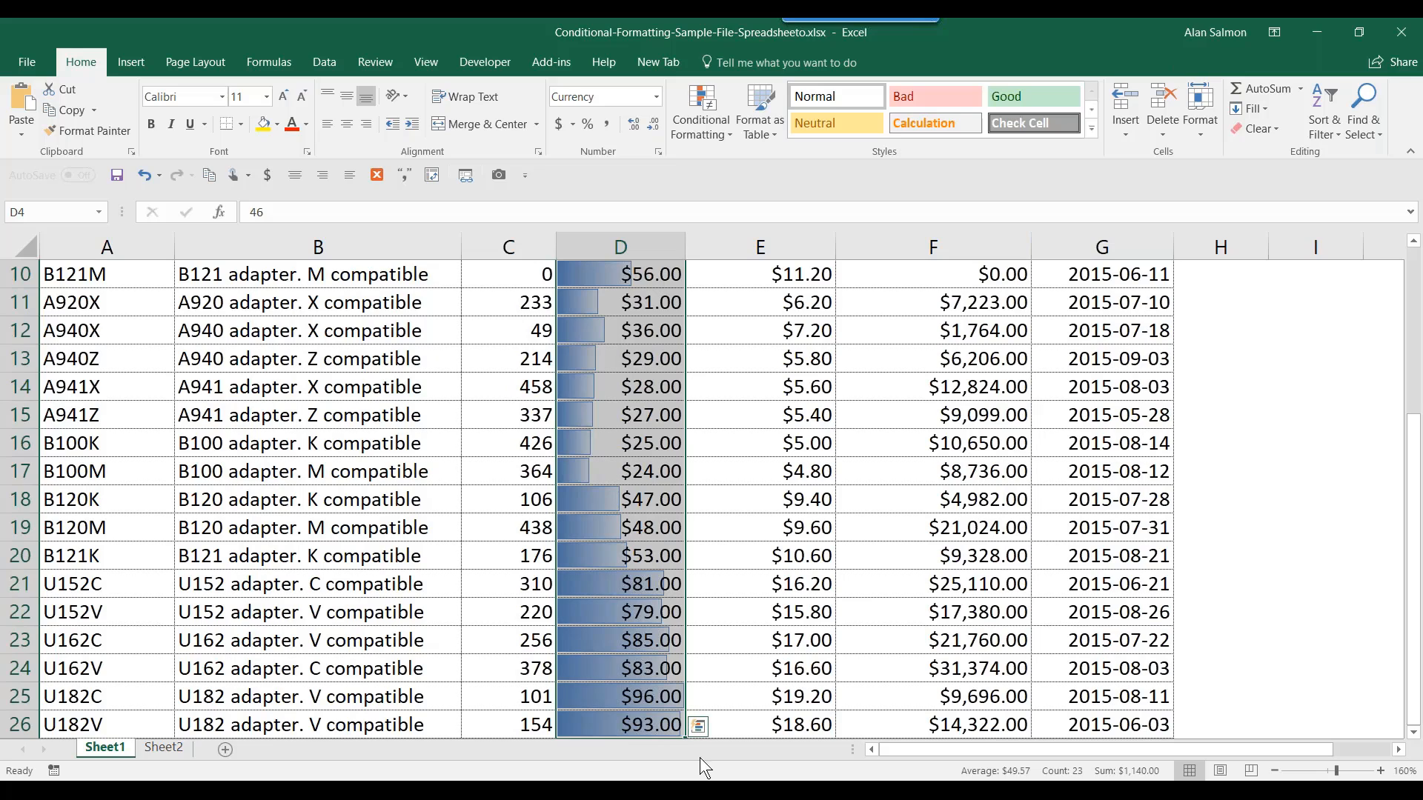
{"action": "left_click", "coordinate": [635, 695]}
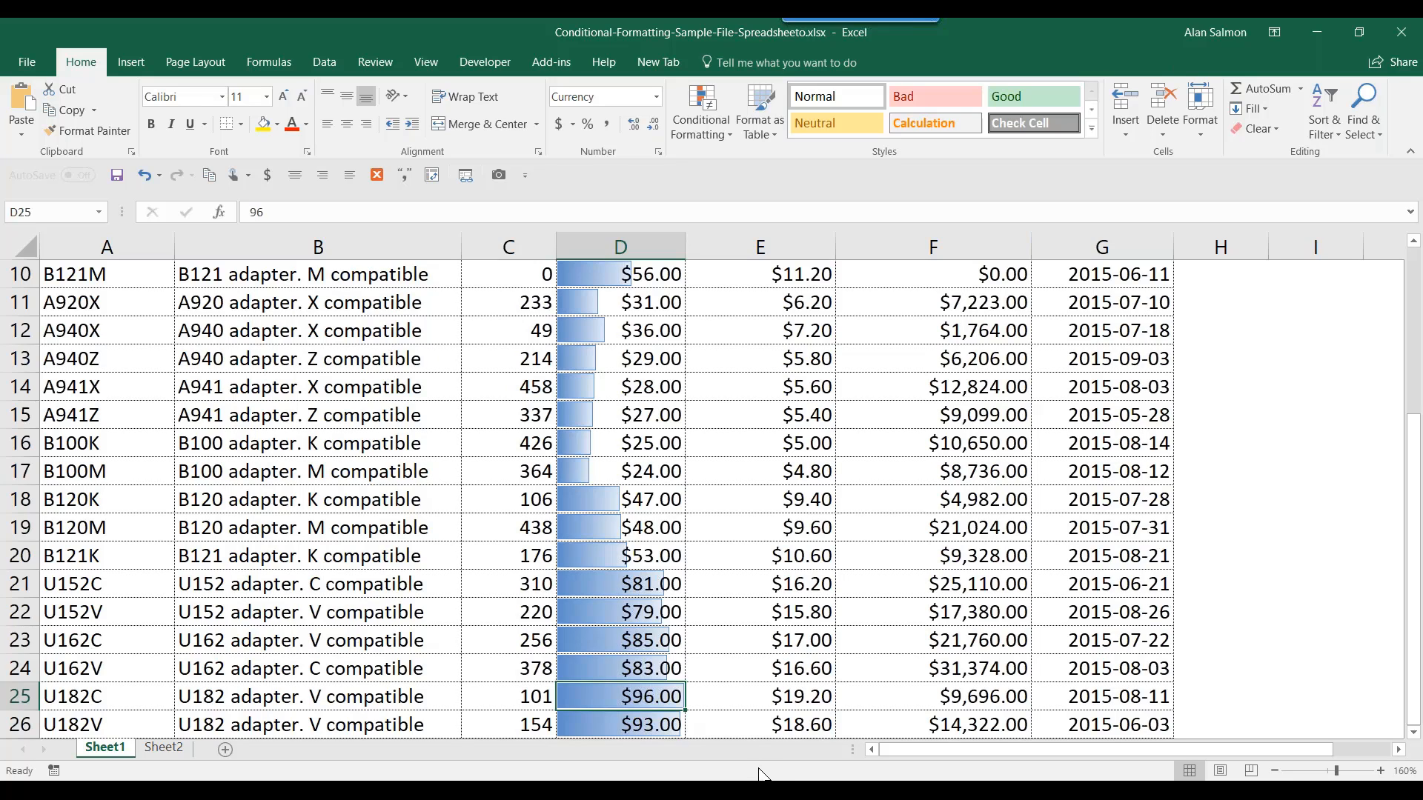
{"action": "left_click", "coordinate": [662, 445]}
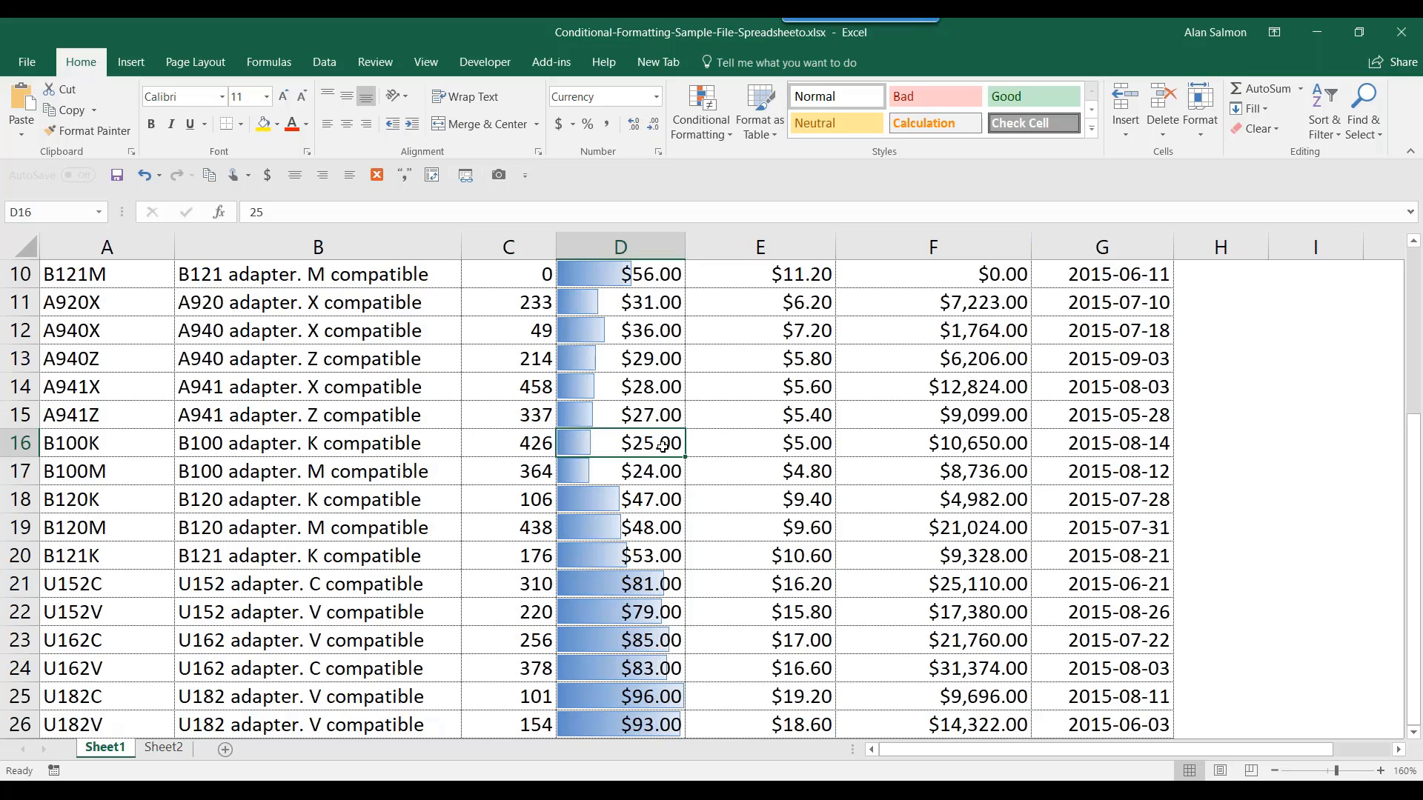
- Clear rules from the entire sheet, then reselect the selling prices from D4 down
{"action": "left_click", "coordinate": [727, 134]}
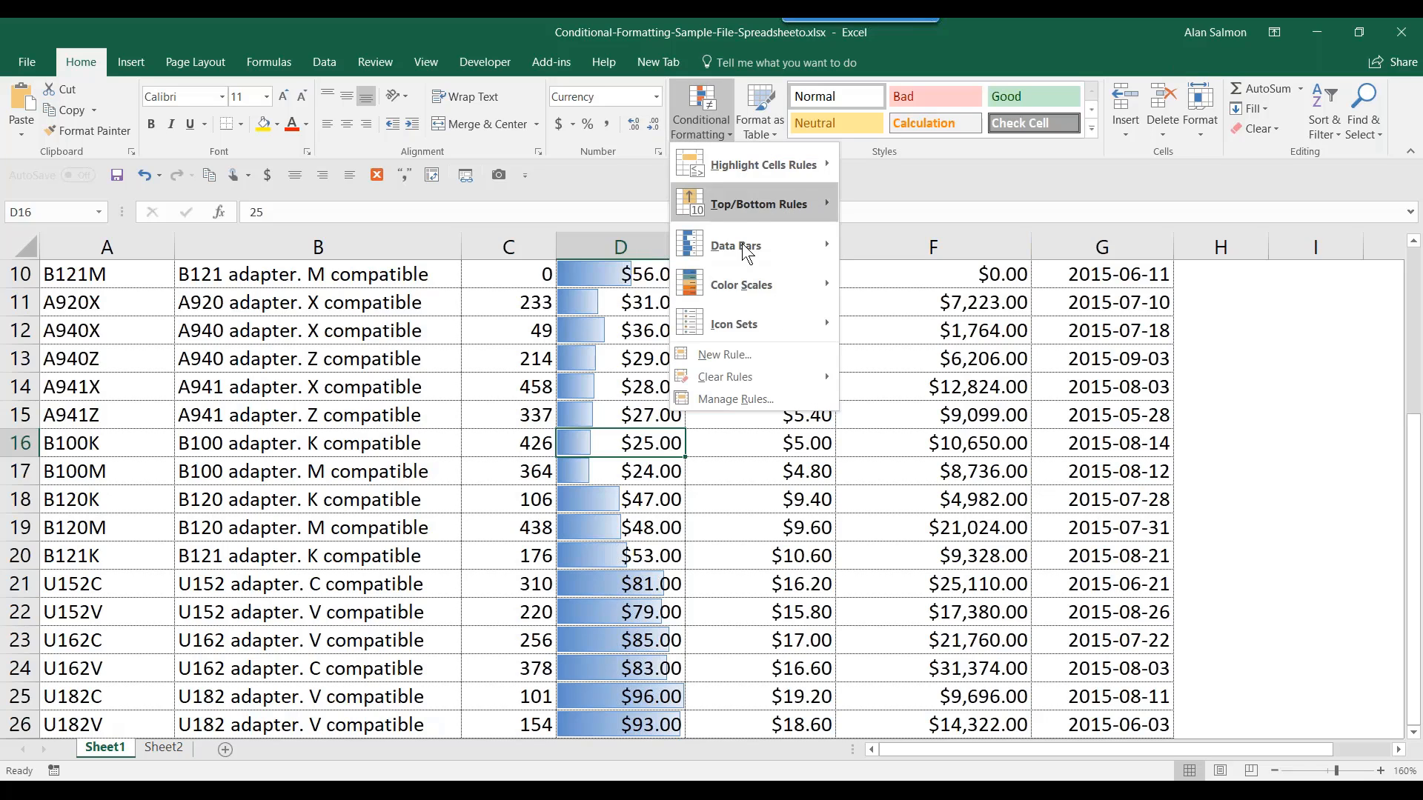
{"action": "mouse_move", "coordinate": [757, 374]}
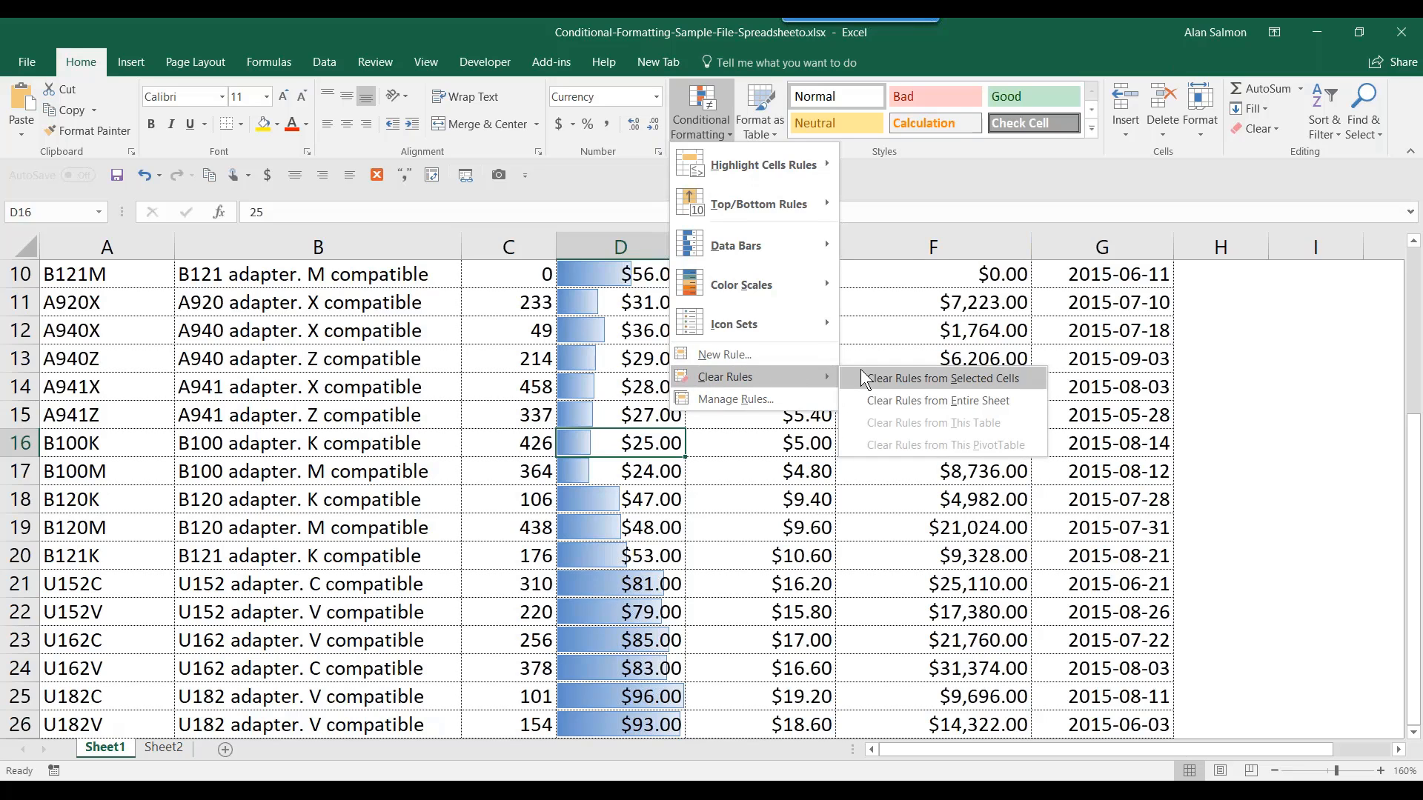
{"action": "left_click", "coordinate": [919, 400]}
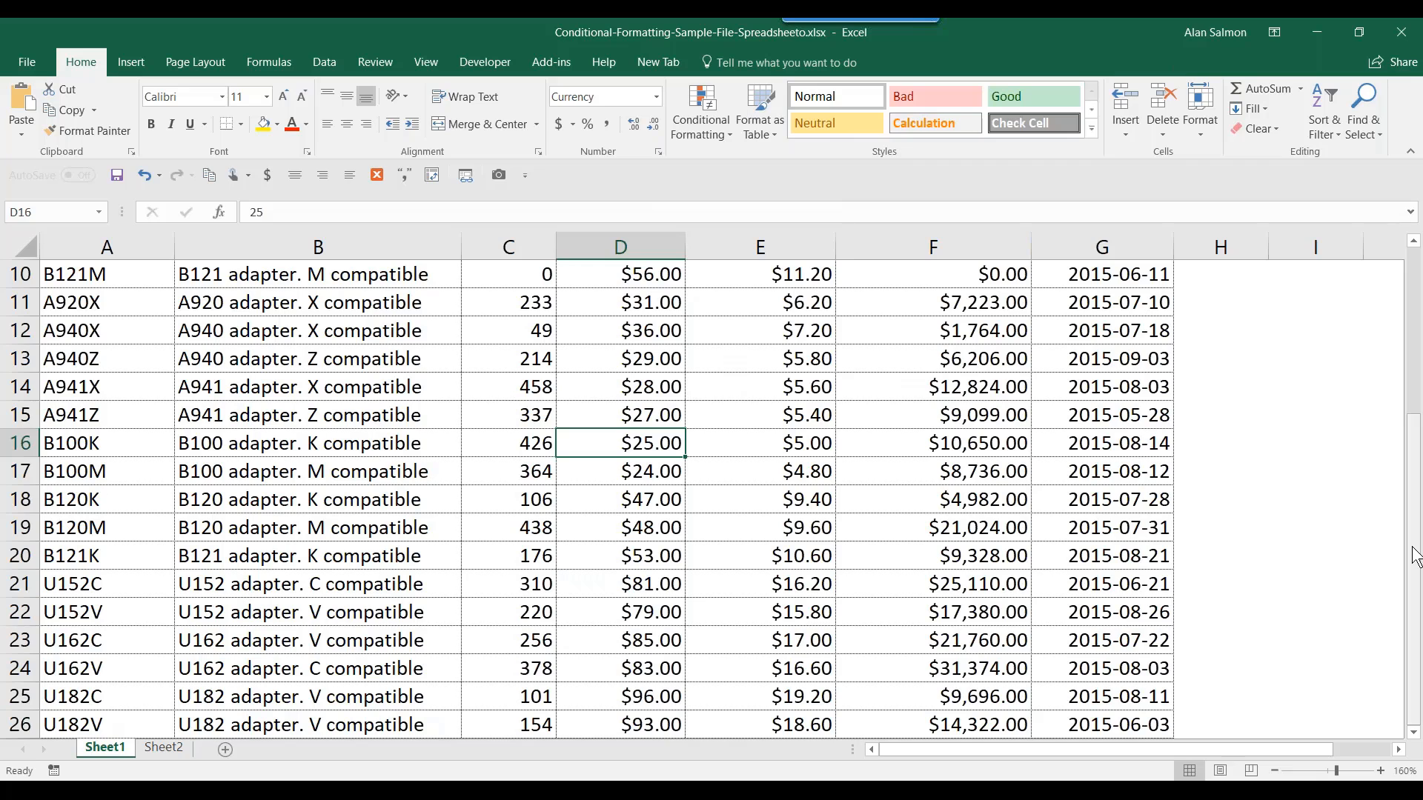
{"action": "left_click_drag", "start_coordinate": [1416, 554], "coordinate": [1414, 389]}
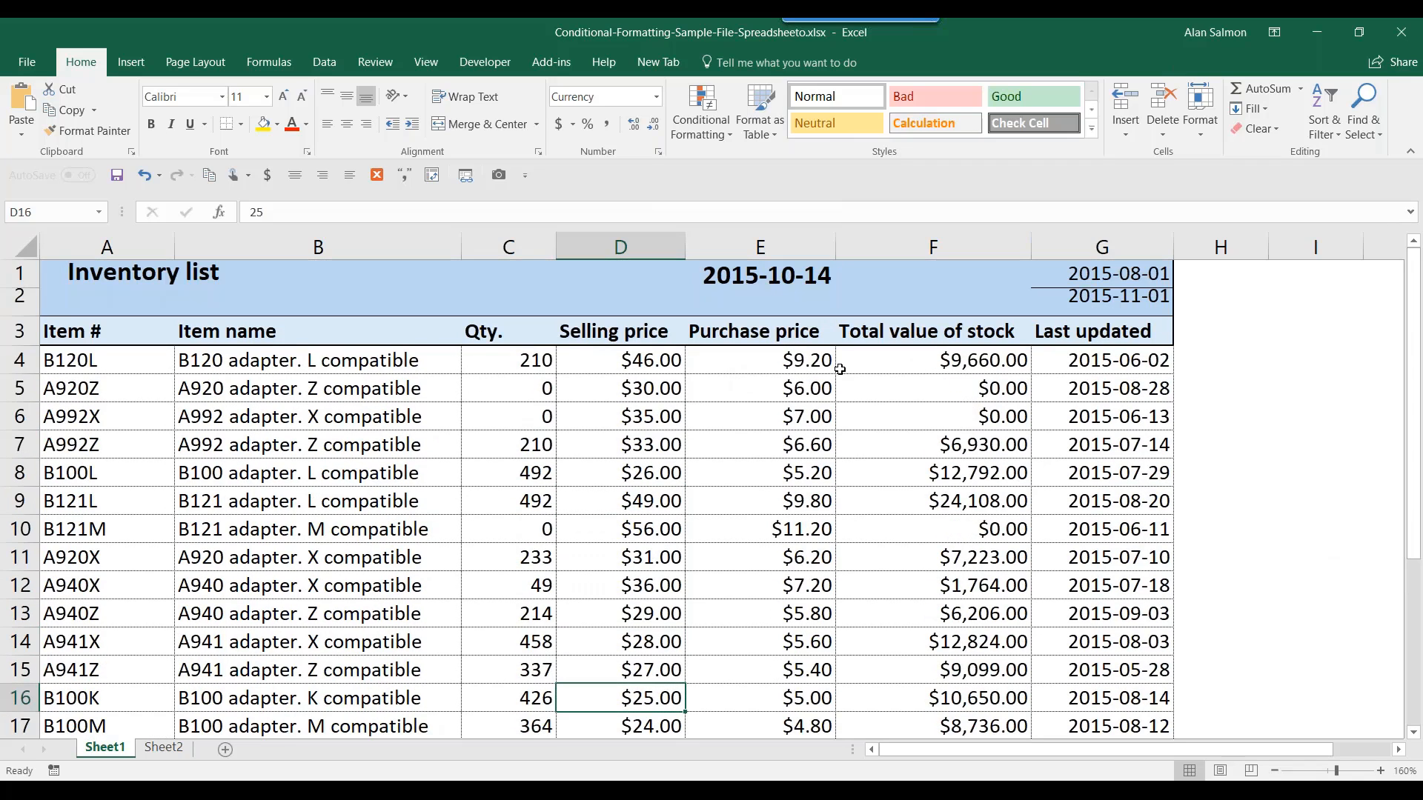
{"action": "left_click_drag", "start_coordinate": [673, 361], "coordinate": [655, 640]}
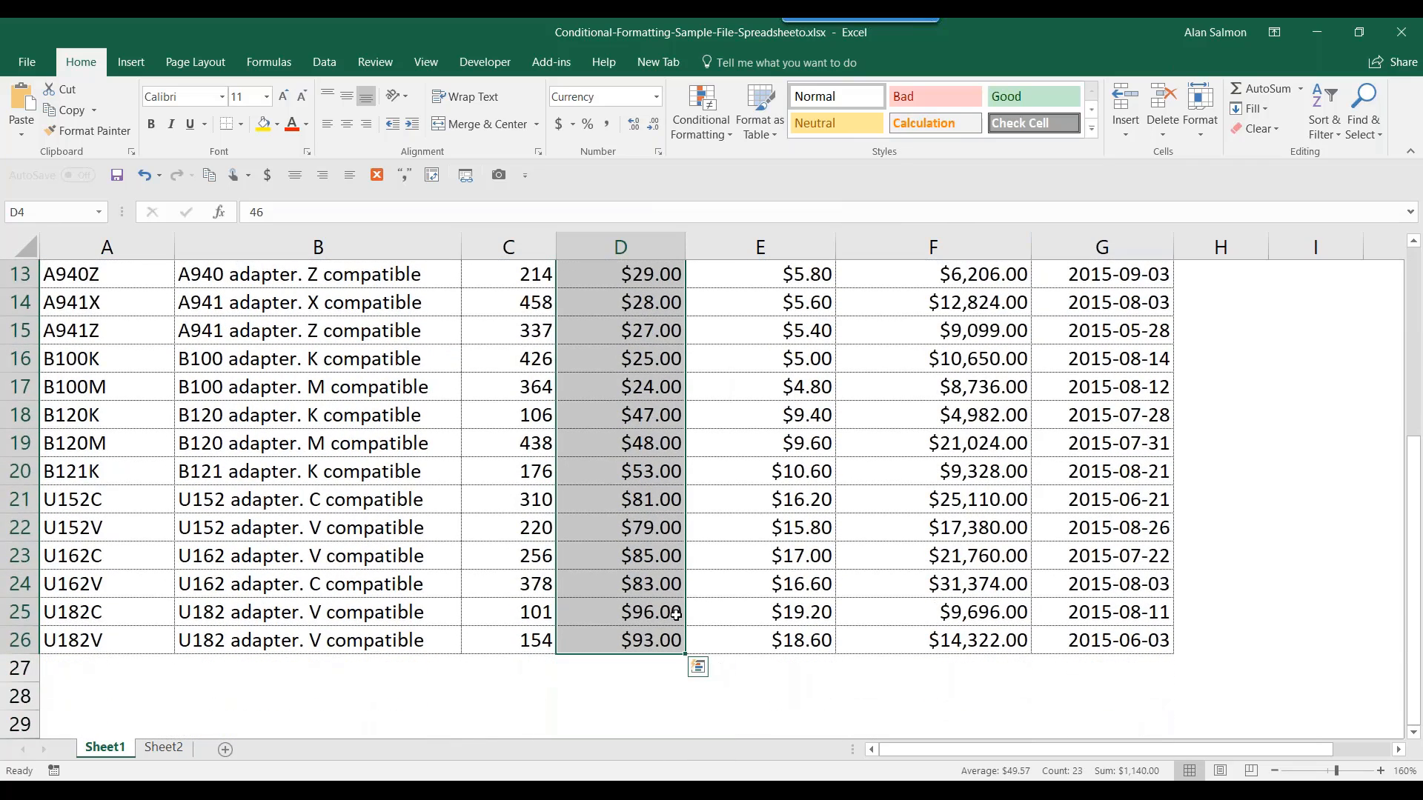
{"action": "left_click", "coordinate": [713, 105]}
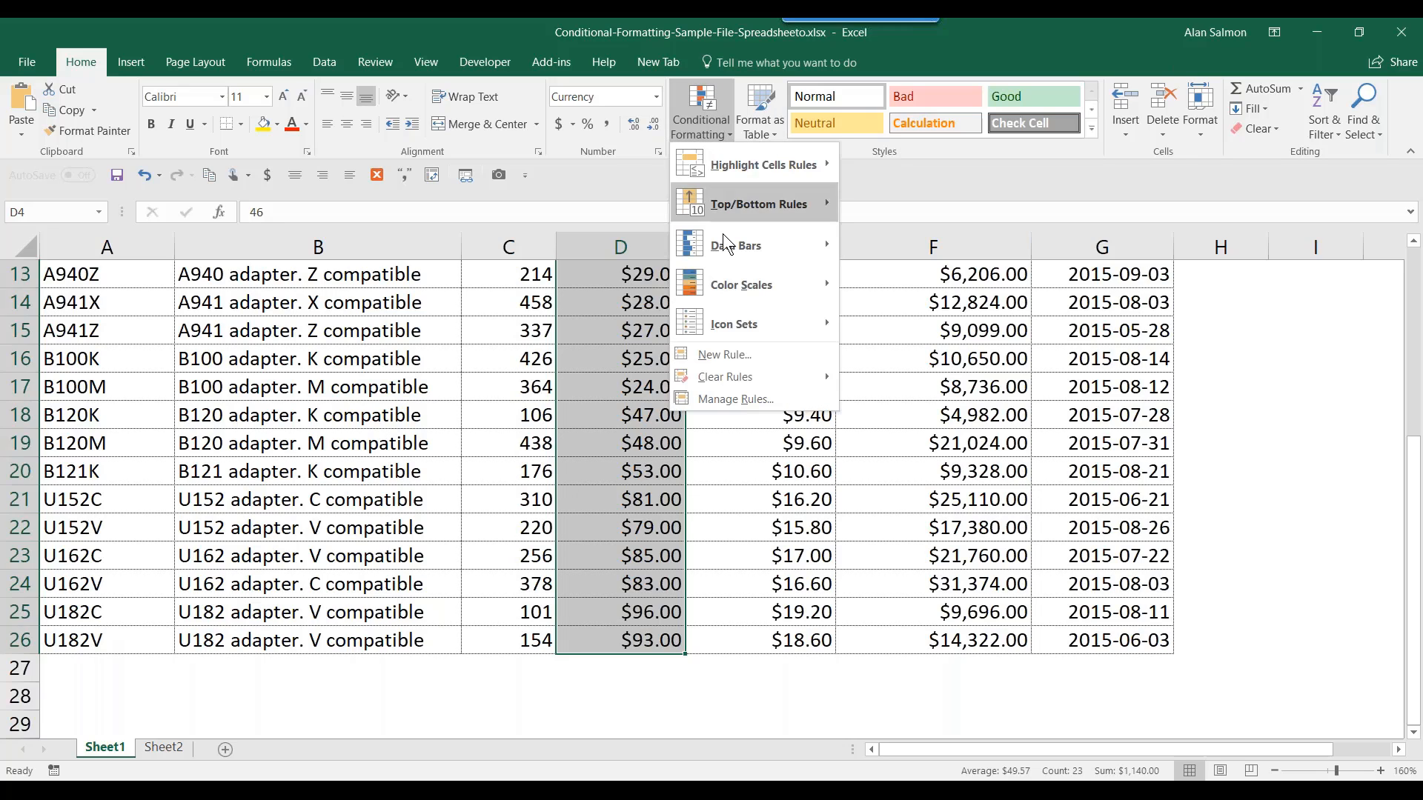
{"action": "mouse_move", "coordinate": [740, 286]}
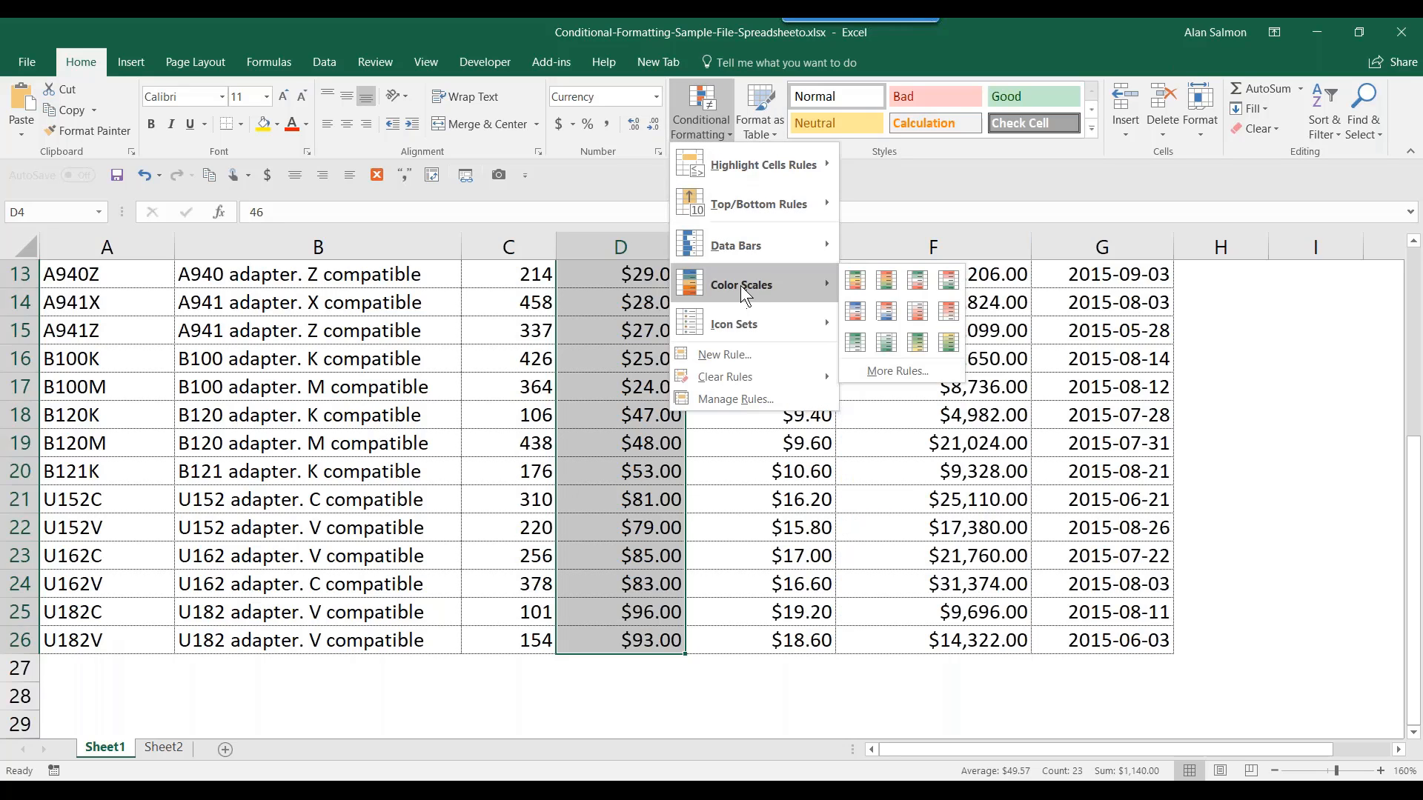
{"action": "left_click", "coordinate": [855, 282]}
{"action": "left_click_drag", "start_coordinate": [1412, 482], "coordinate": [1417, 304]}
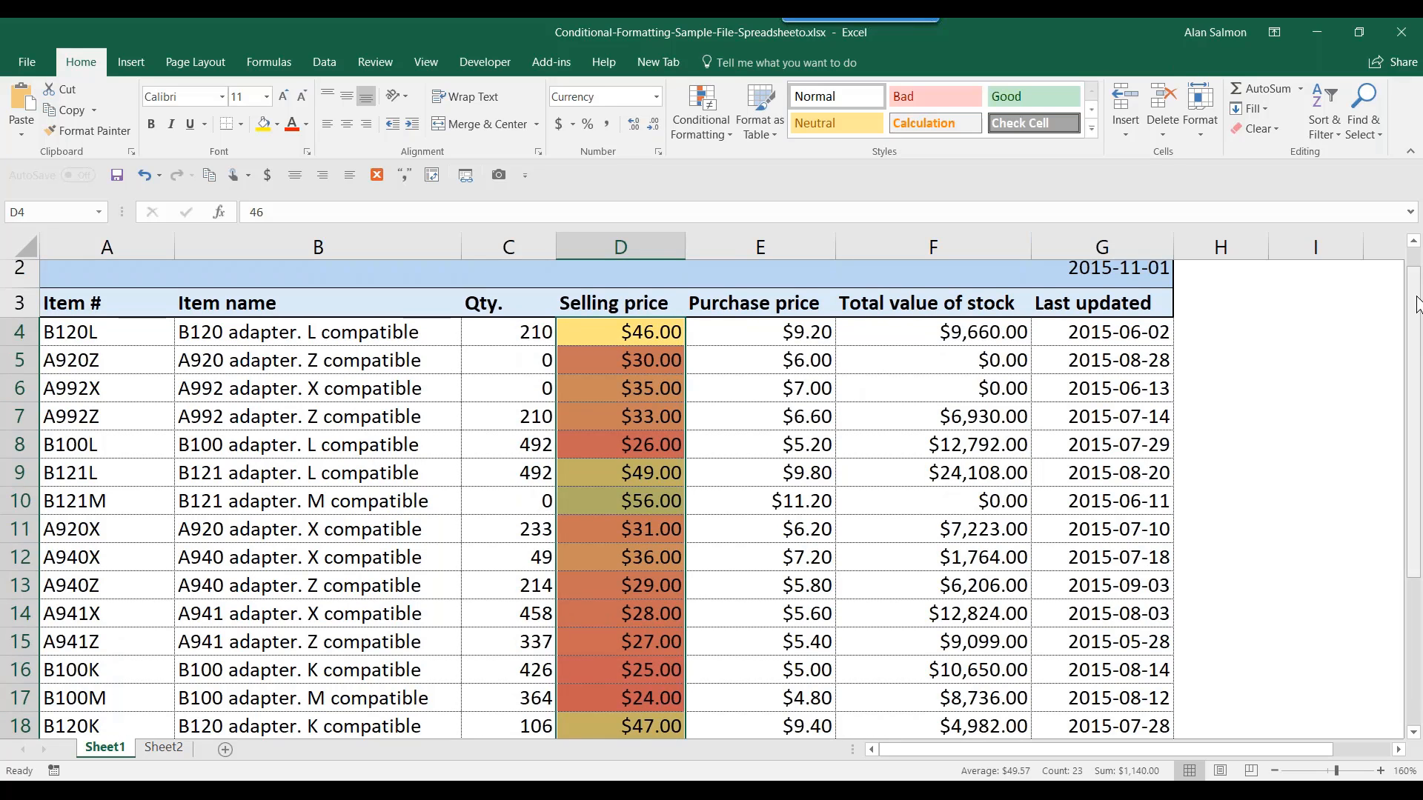
{"action": "left_click", "coordinate": [1412, 730]}
{"action": "left_click", "coordinate": [1411, 730]}
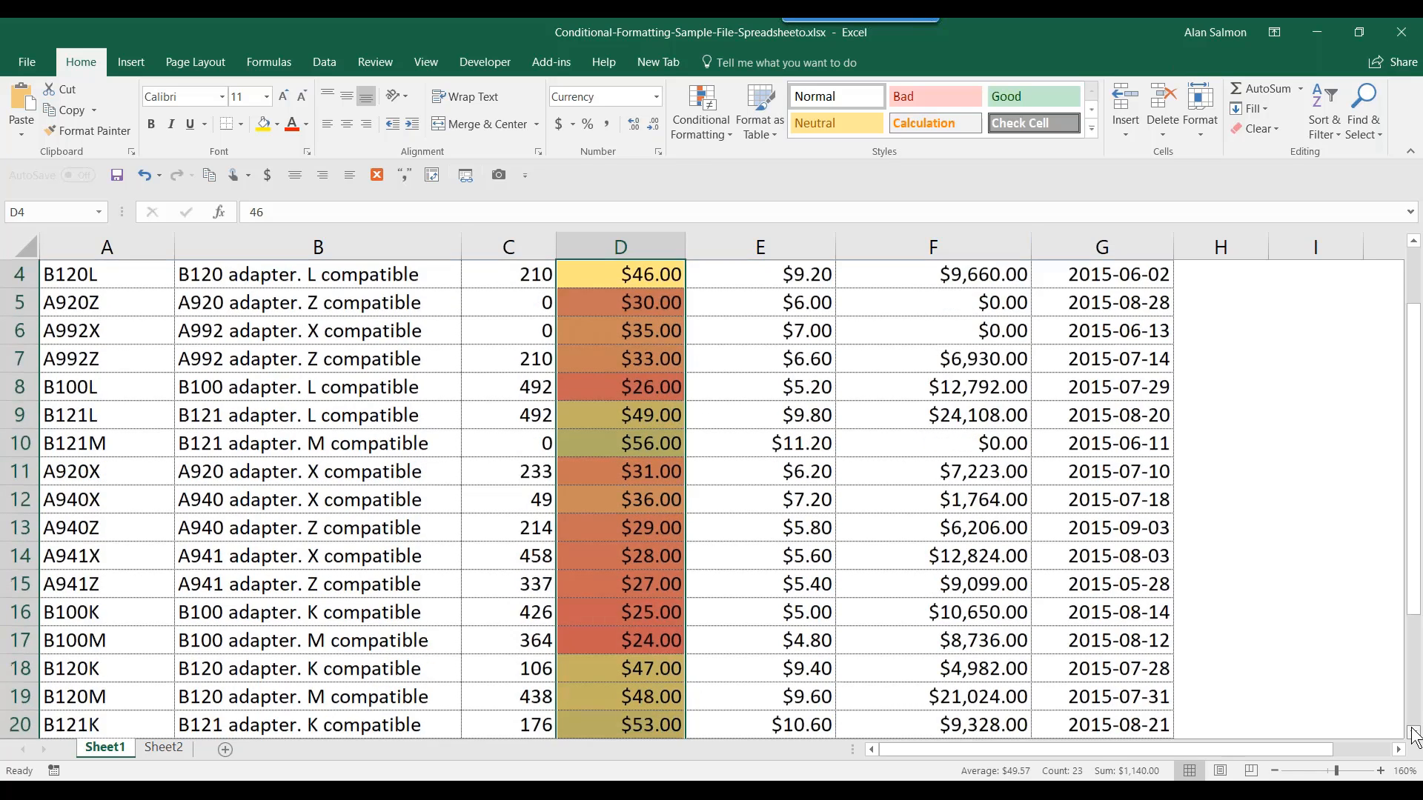
{"action": "left_click", "coordinate": [1411, 730]}
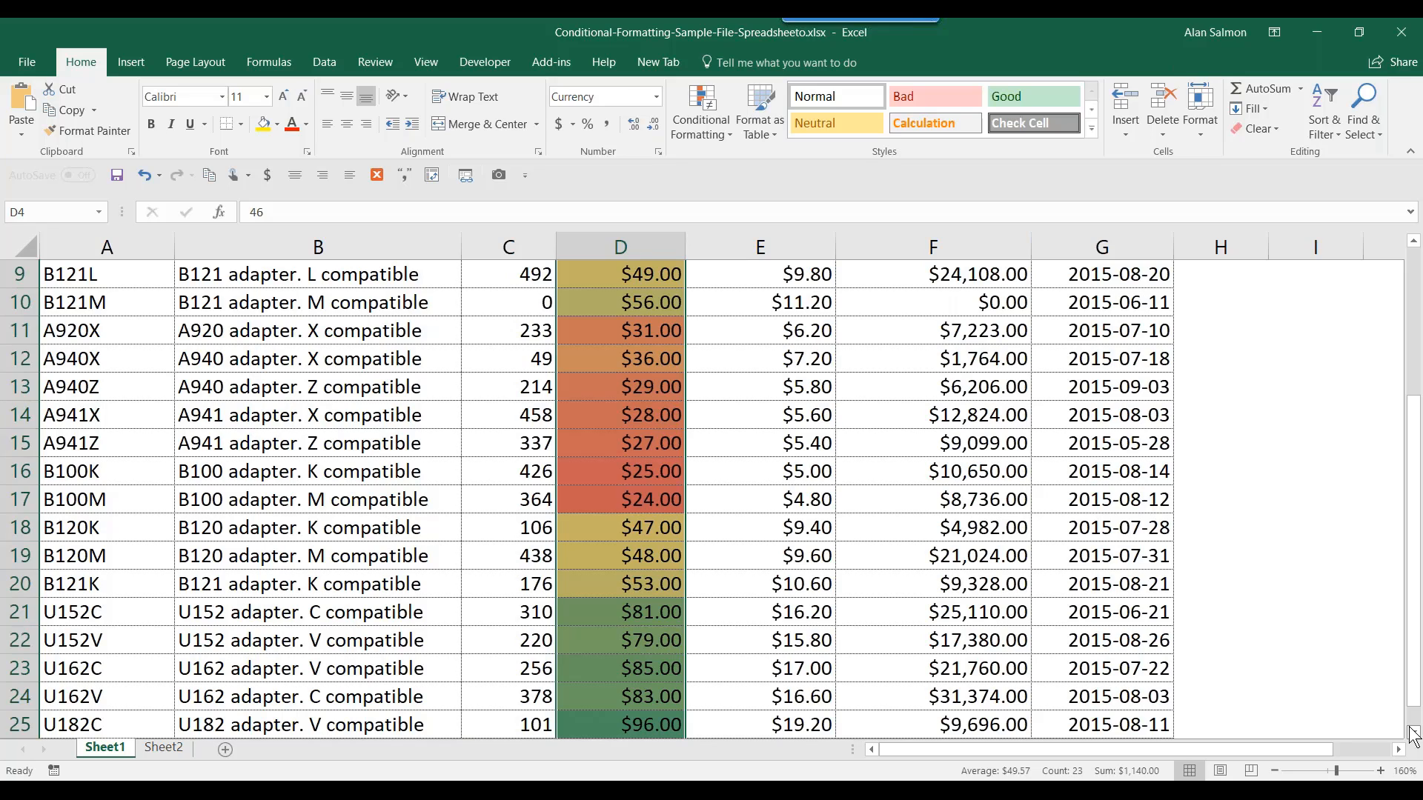
{"action": "left_click", "coordinate": [722, 136]}
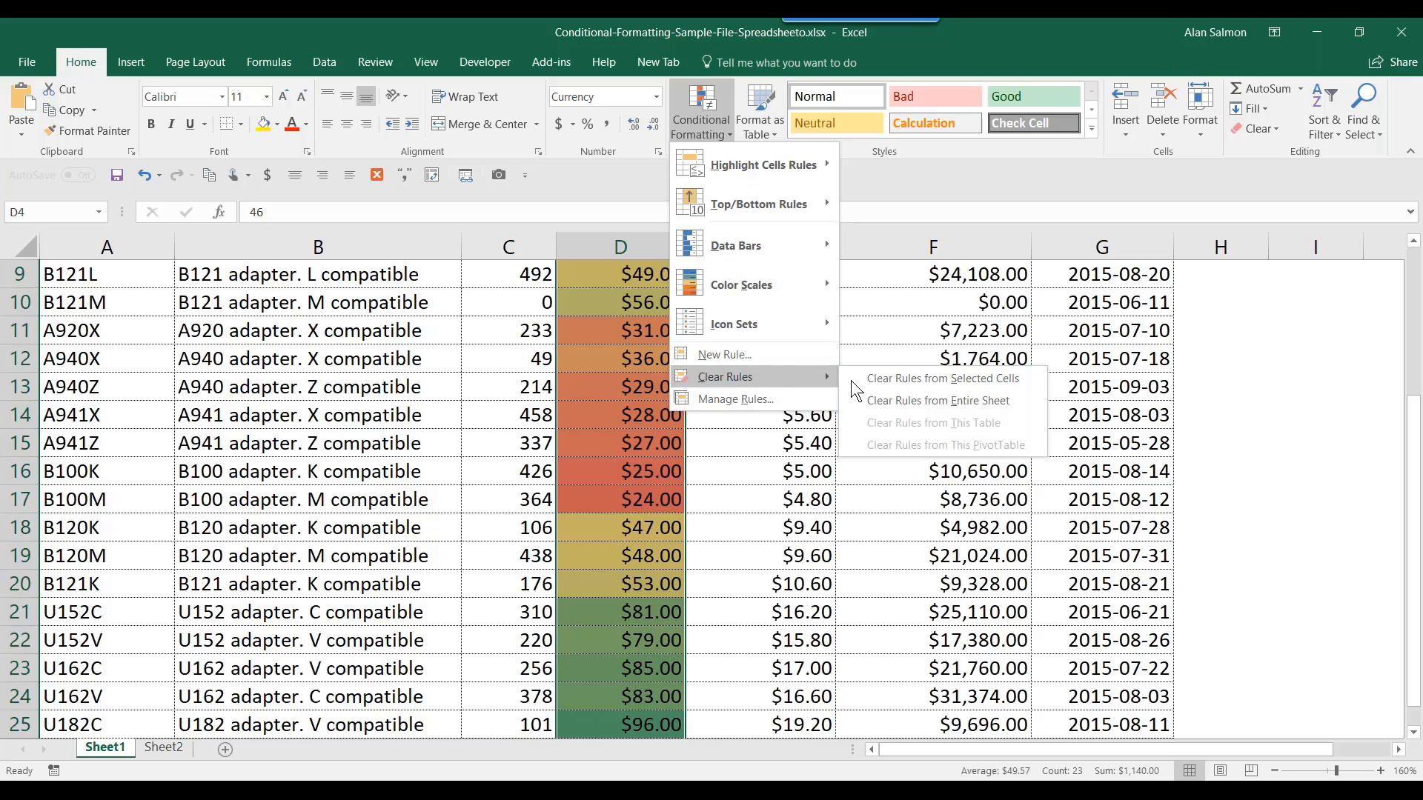
{"action": "left_click", "coordinate": [893, 396]}
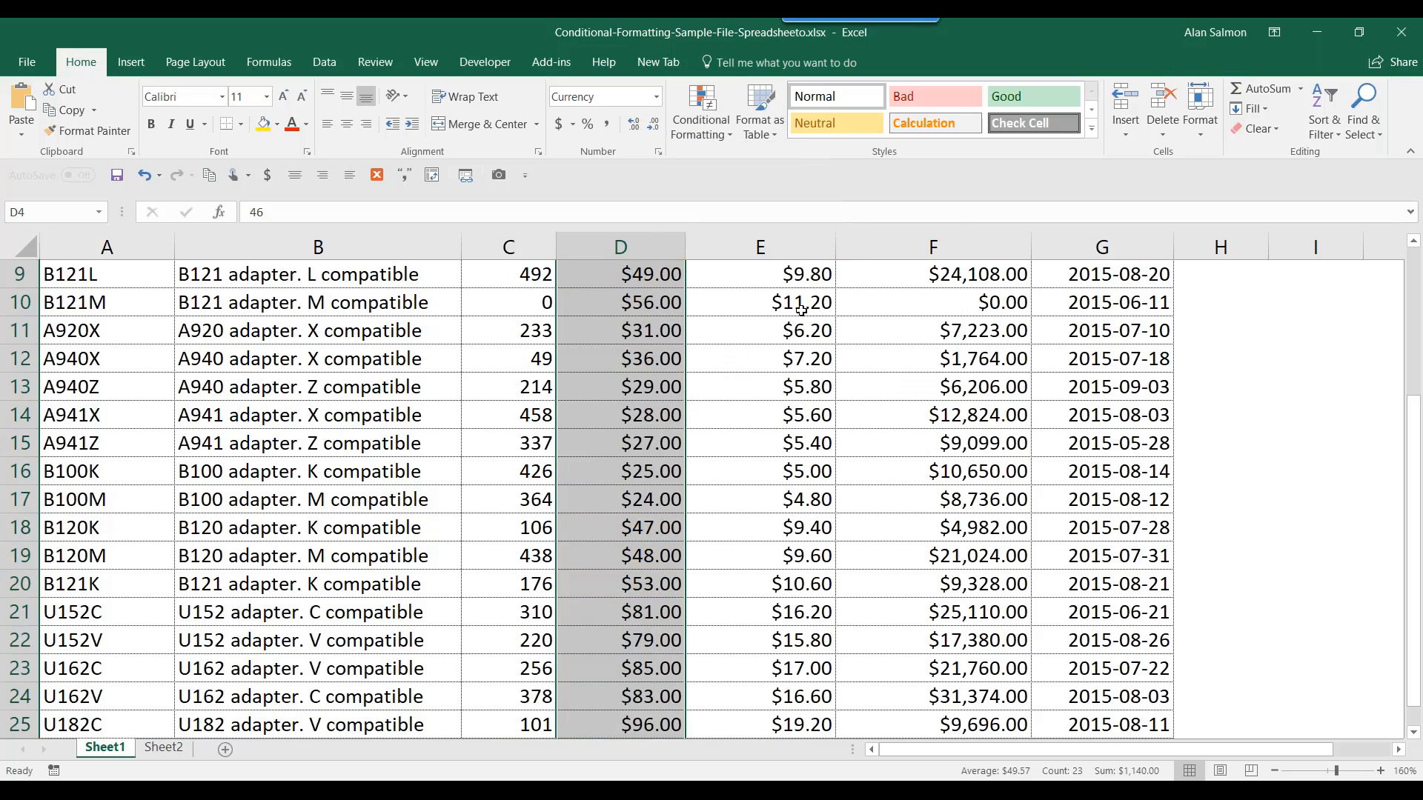
- Apply the 3 Traffic Lights (Rimmed) icon set to the column D prices
{"action": "left_click", "coordinate": [710, 111]}
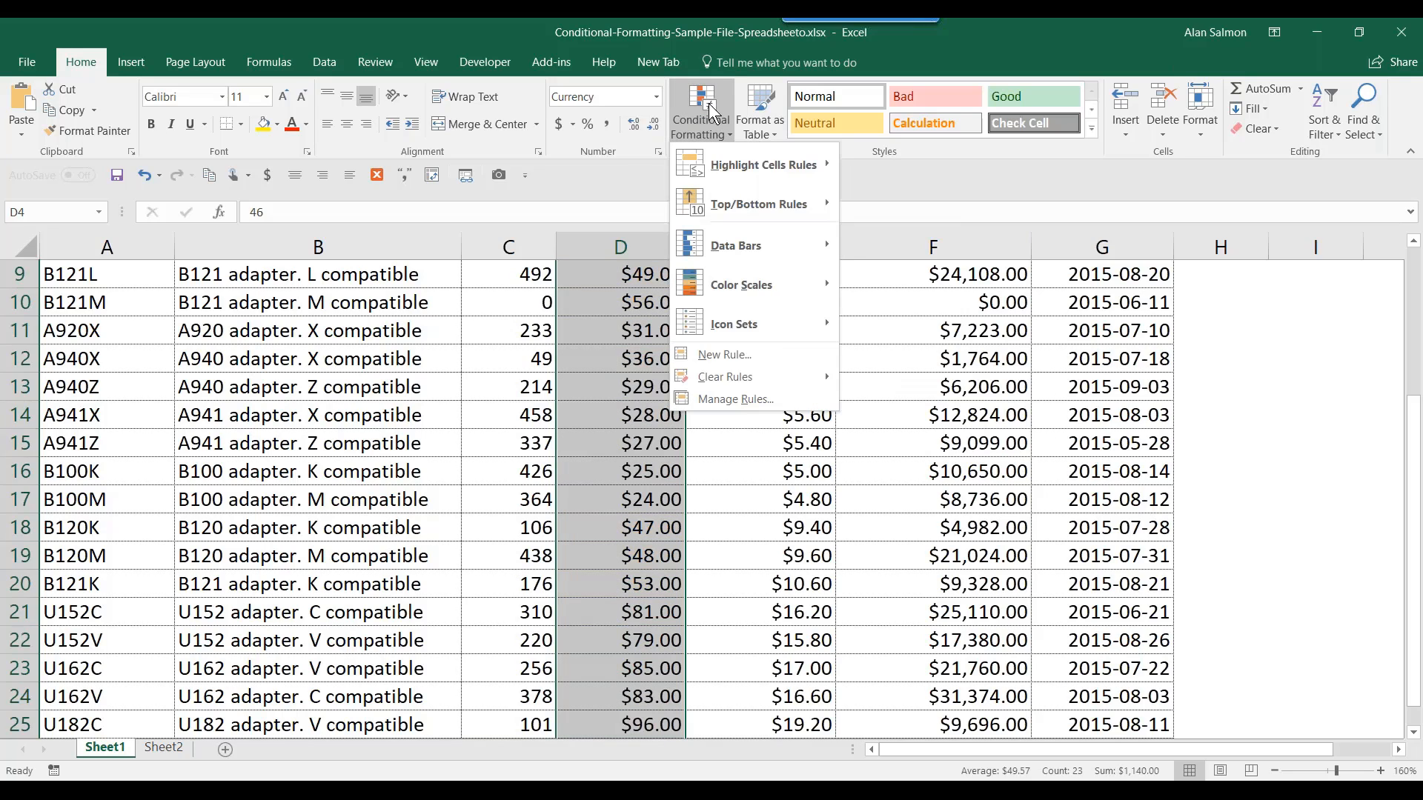
{"action": "mouse_move", "coordinate": [732, 320]}
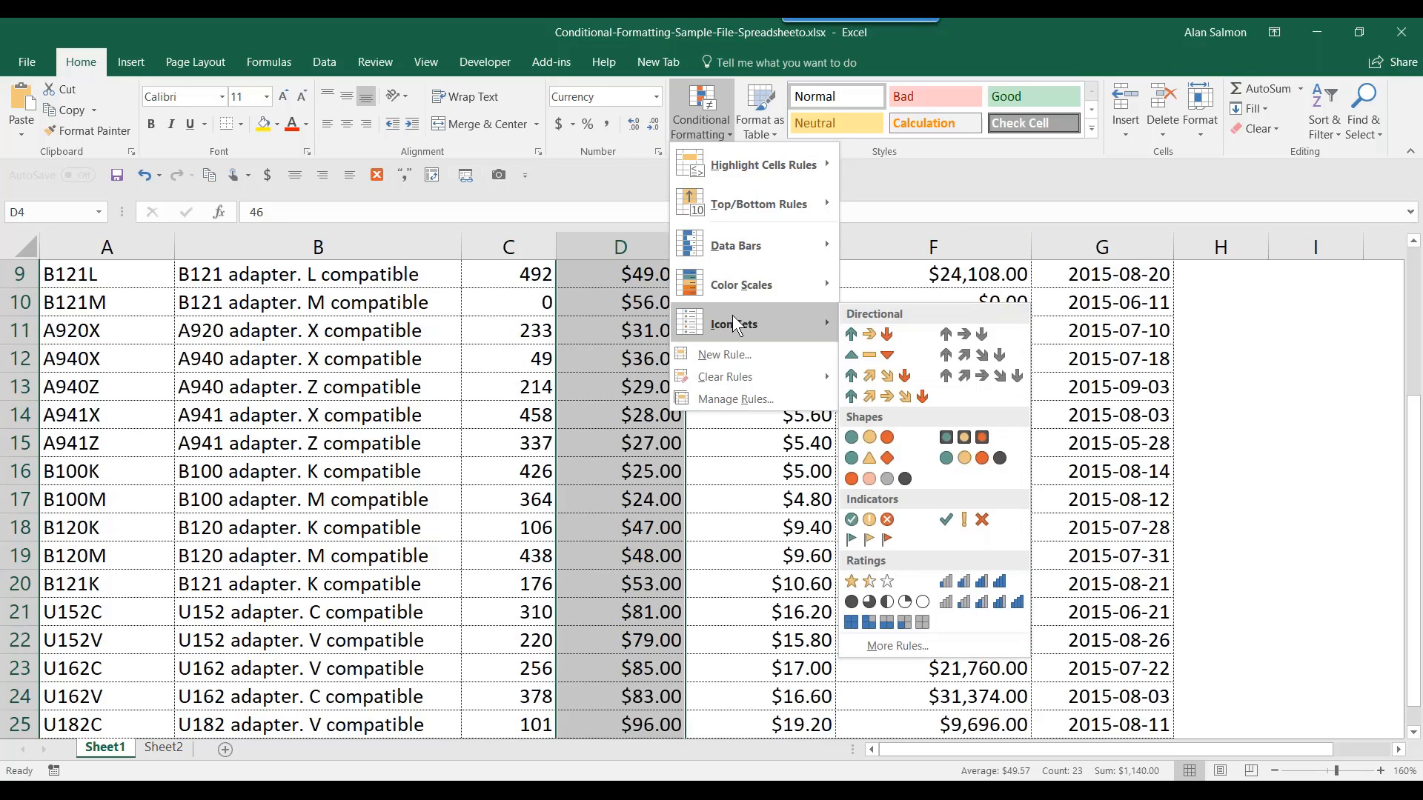
{"action": "left_click", "coordinate": [973, 441]}
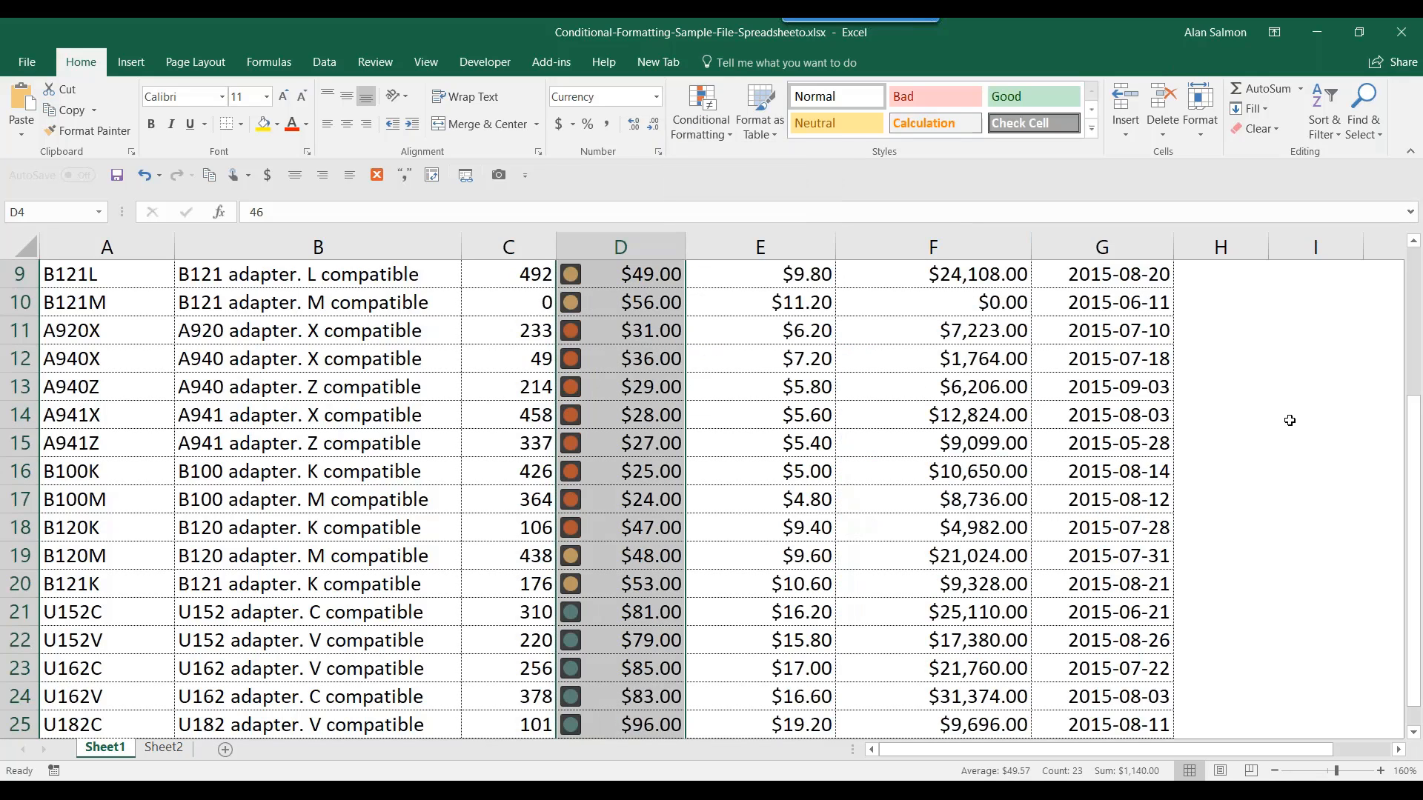
{"action": "left_click", "coordinate": [644, 362]}
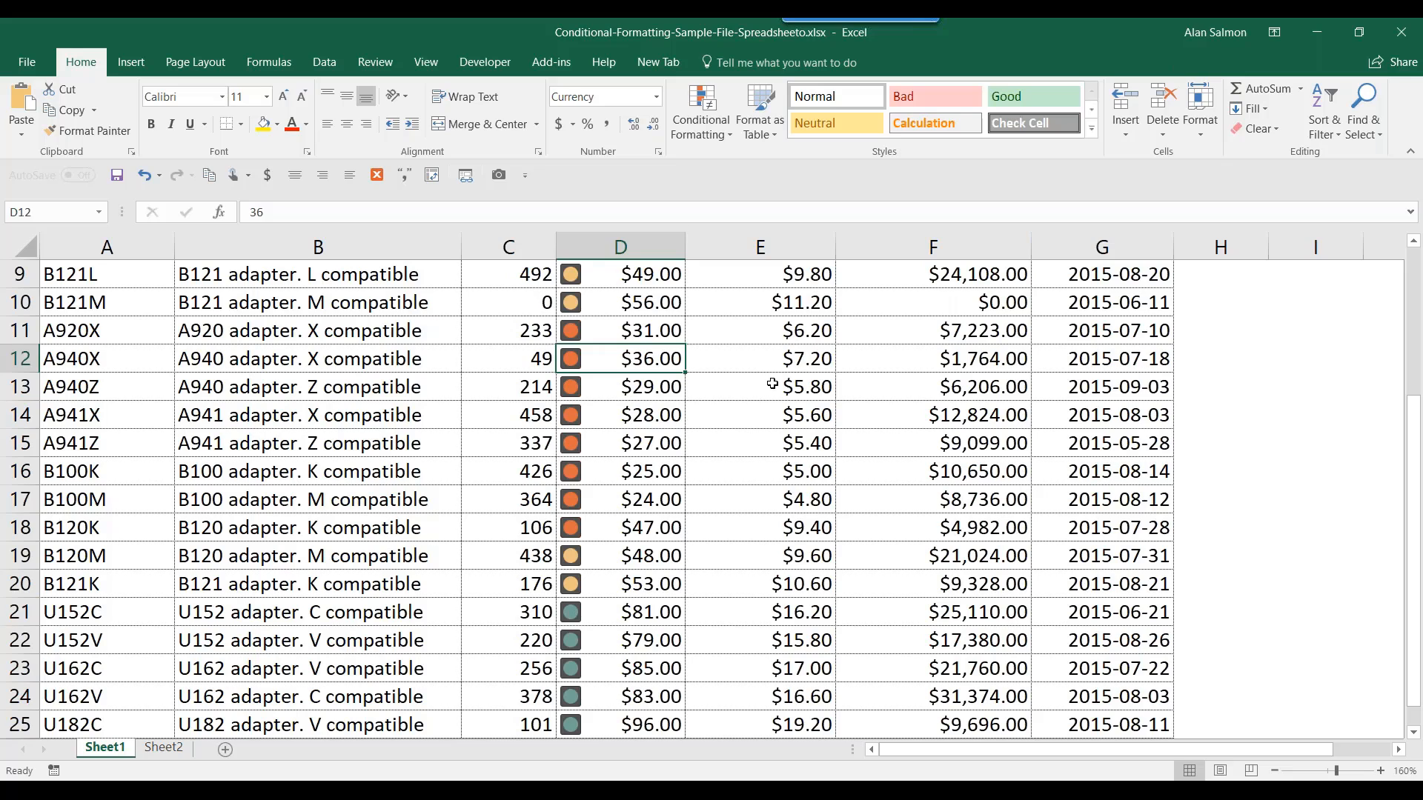
- Clear all conditional formatting rules from the entire sheet
{"action": "left_click", "coordinate": [714, 140]}
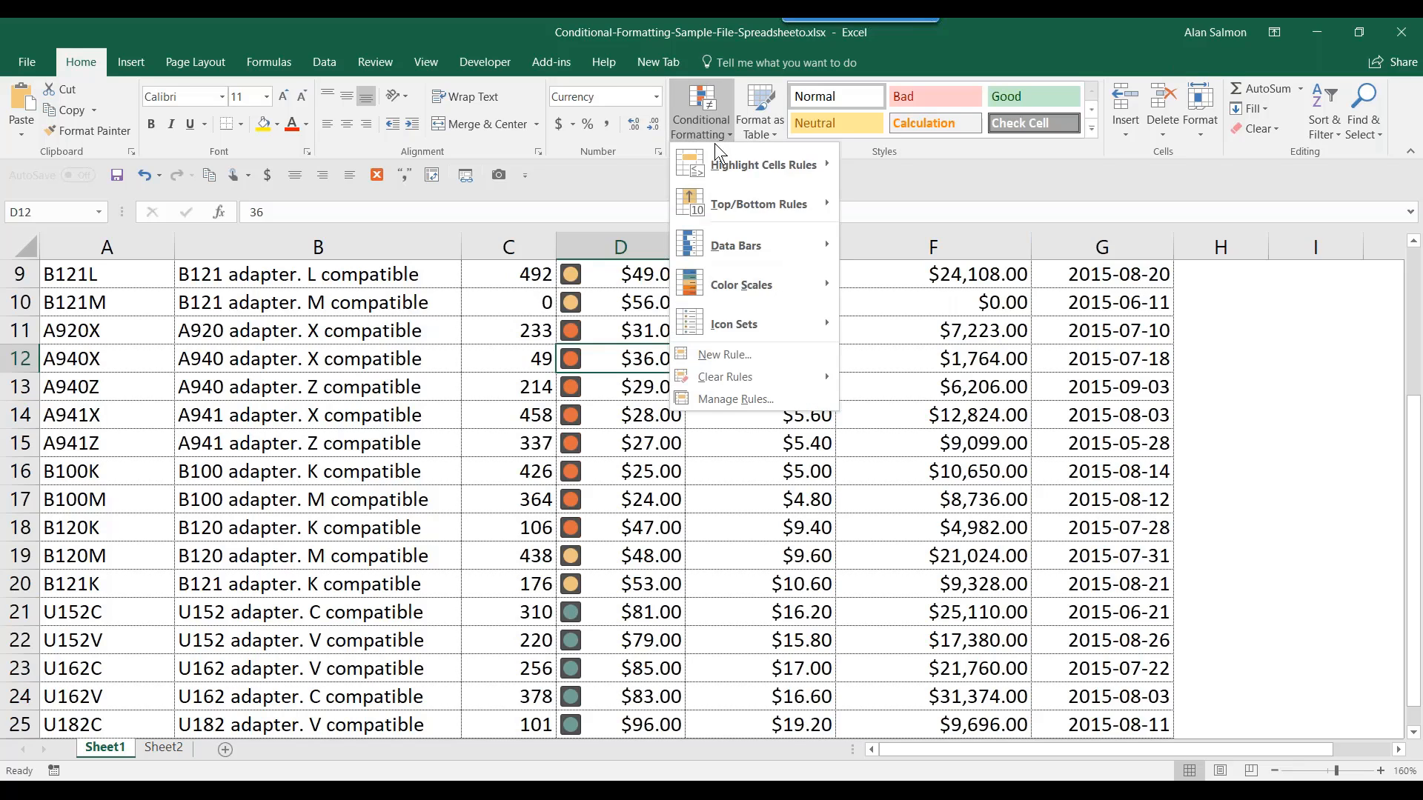
{"action": "mouse_move", "coordinate": [733, 380]}
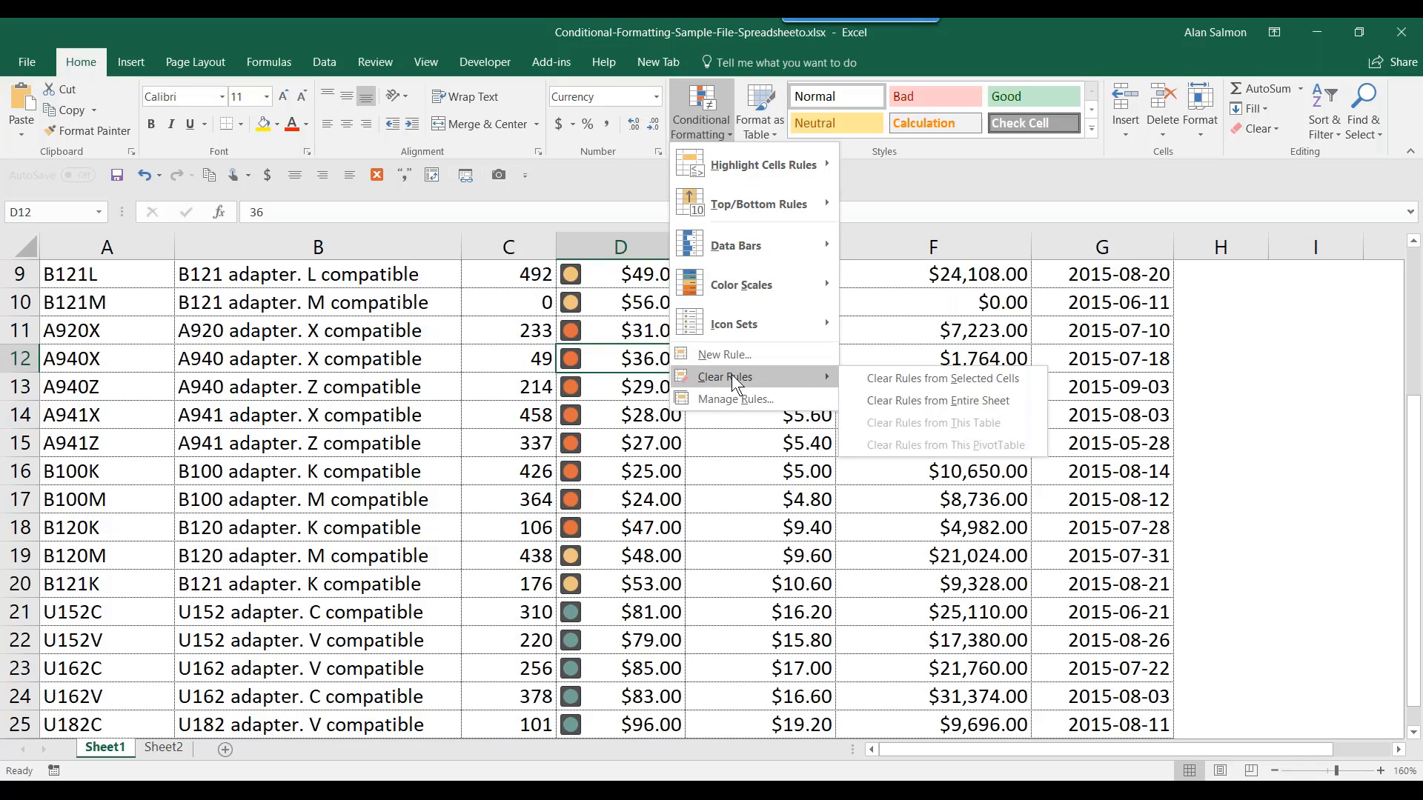
{"action": "left_click", "coordinate": [904, 400]}
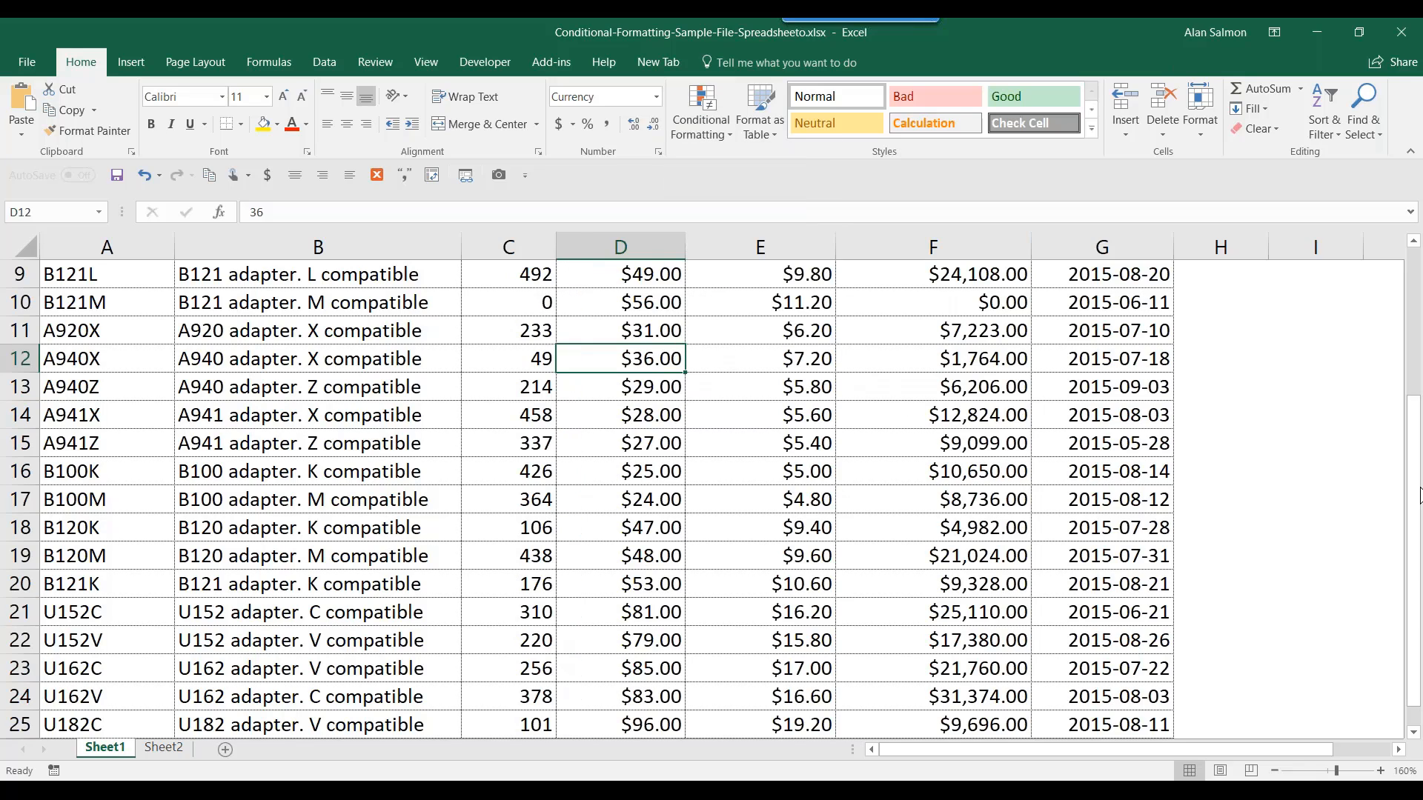
{"action": "left_click_drag", "start_coordinate": [1420, 496], "coordinate": [1421, 313]}
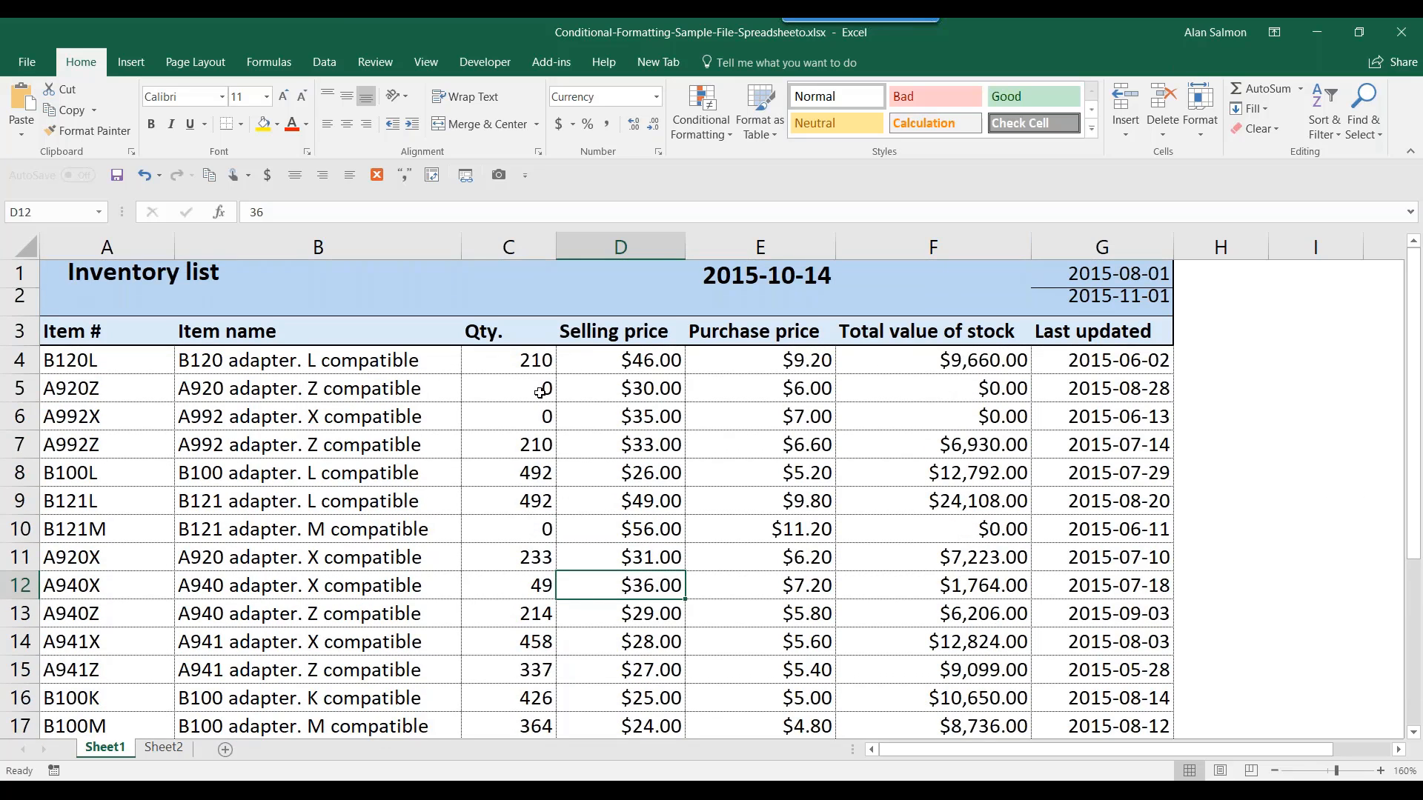
- Check the formula in F5, then select all inventory rows from A4 down
{"action": "left_click", "coordinate": [1015, 390]}
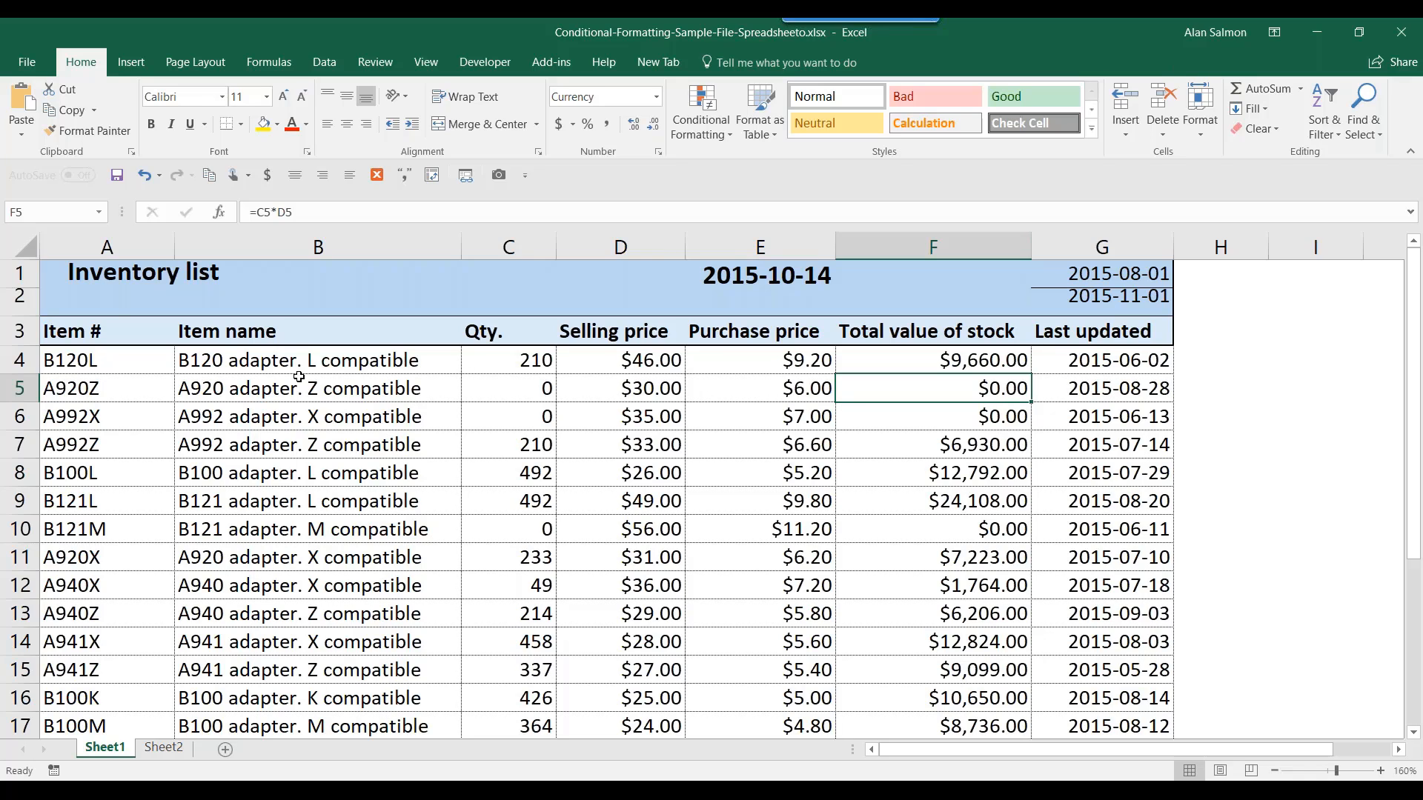
{"action": "left_click", "coordinate": [76, 359]}
{"action": "left_click_drag", "start_coordinate": [76, 360], "coordinate": [1116, 688]}
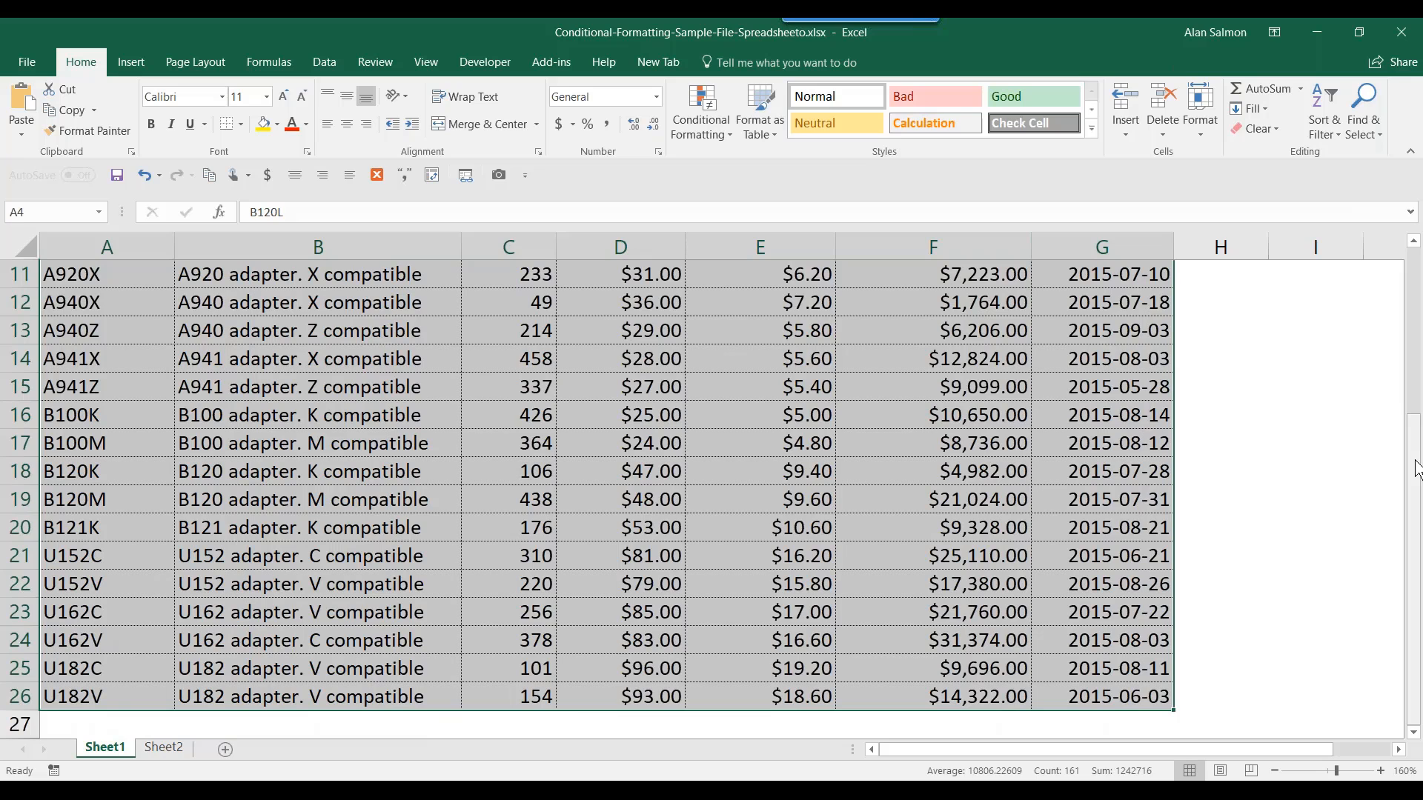
- Start a Highlight Cells Equal To rule for value 0 with a Custom Format
{"action": "left_click_drag", "start_coordinate": [1417, 468], "coordinate": [1417, 304]}
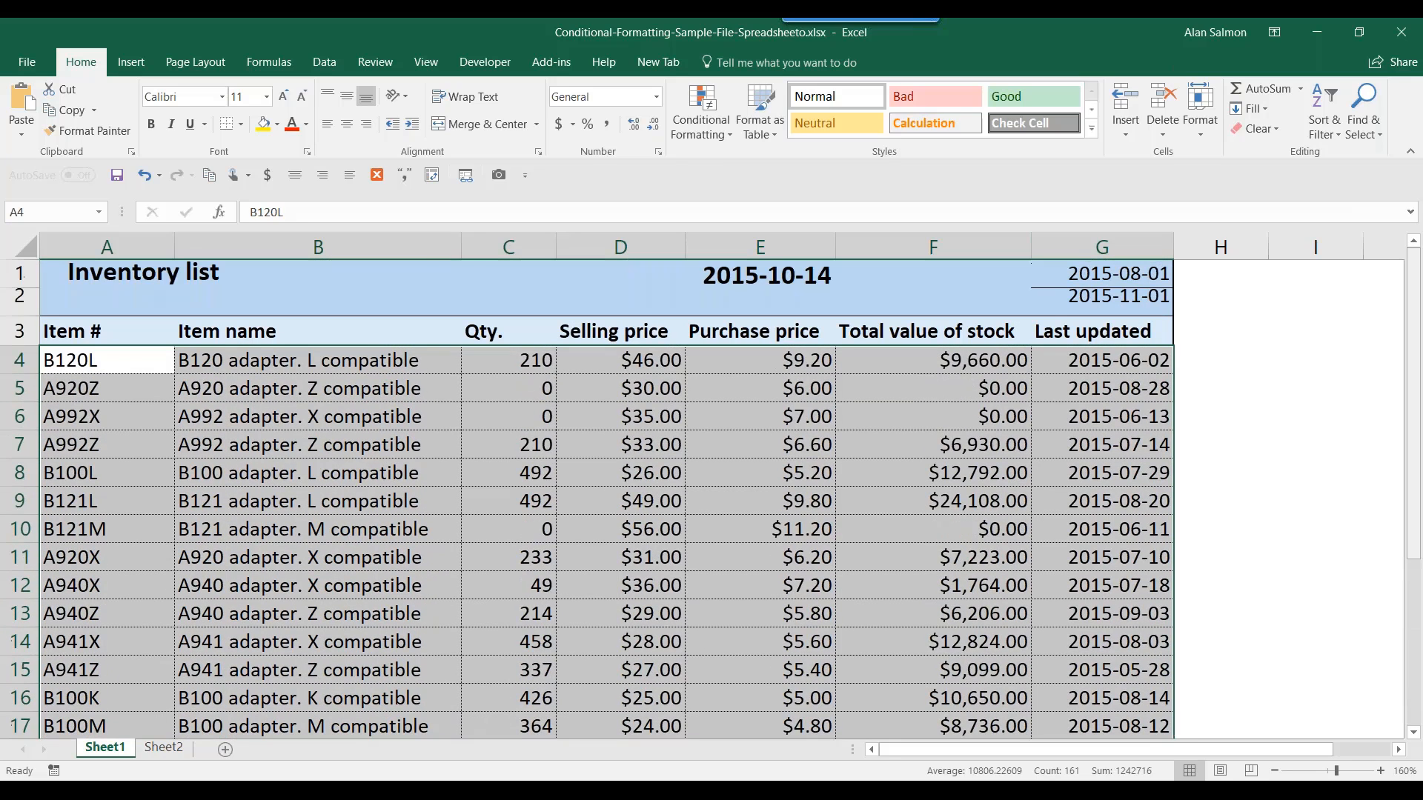
{"action": "left_click", "coordinate": [726, 141]}
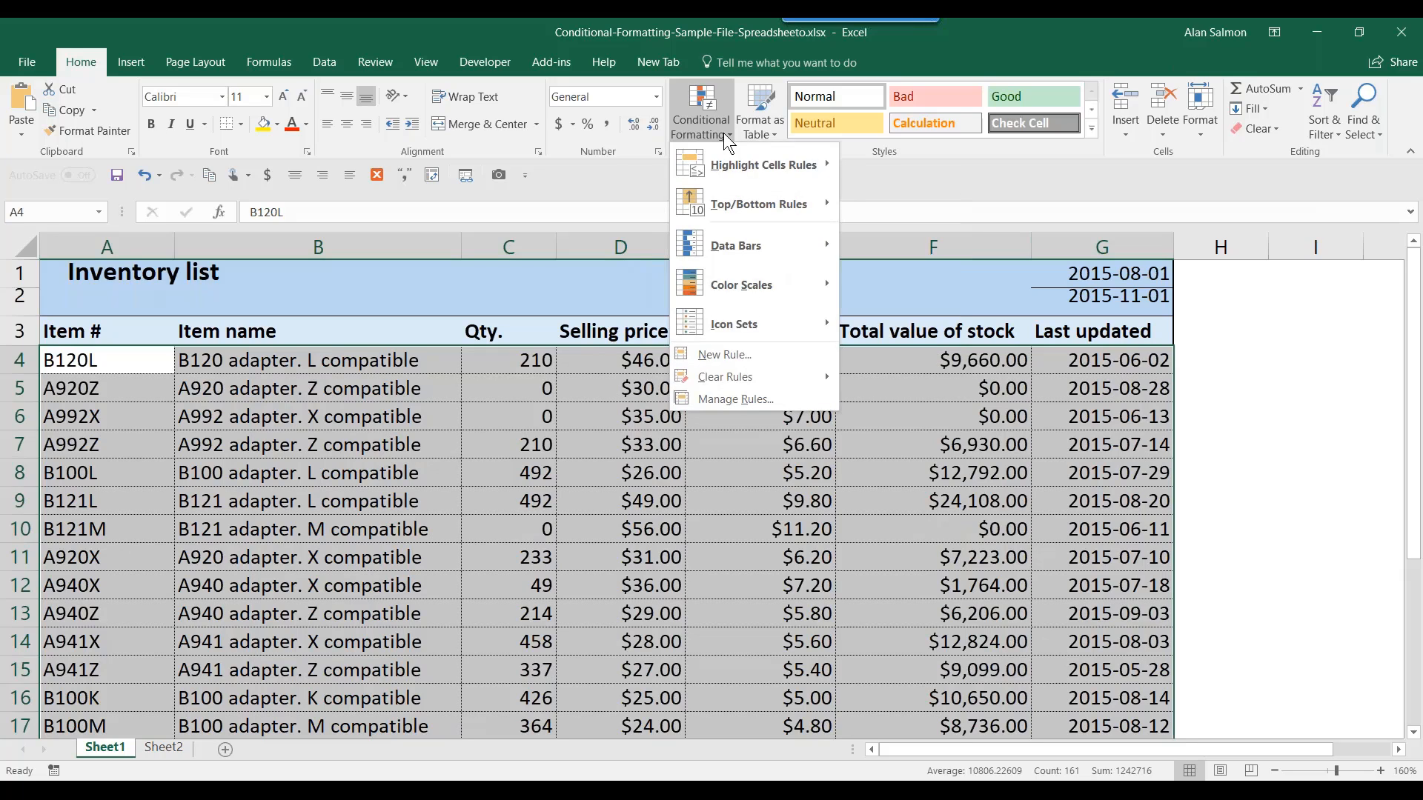
{"action": "mouse_move", "coordinate": [730, 157]}
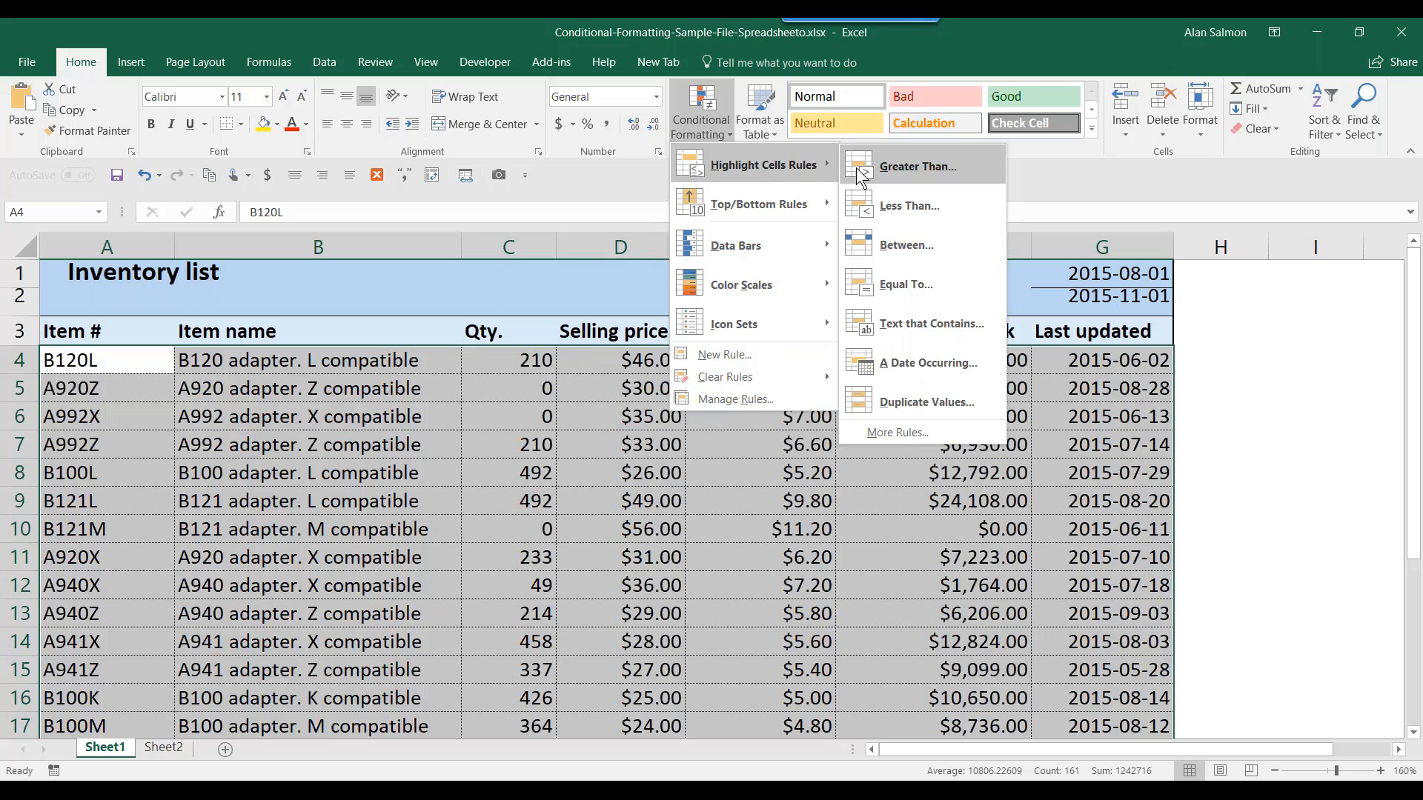
{"action": "left_click", "coordinate": [915, 281]}
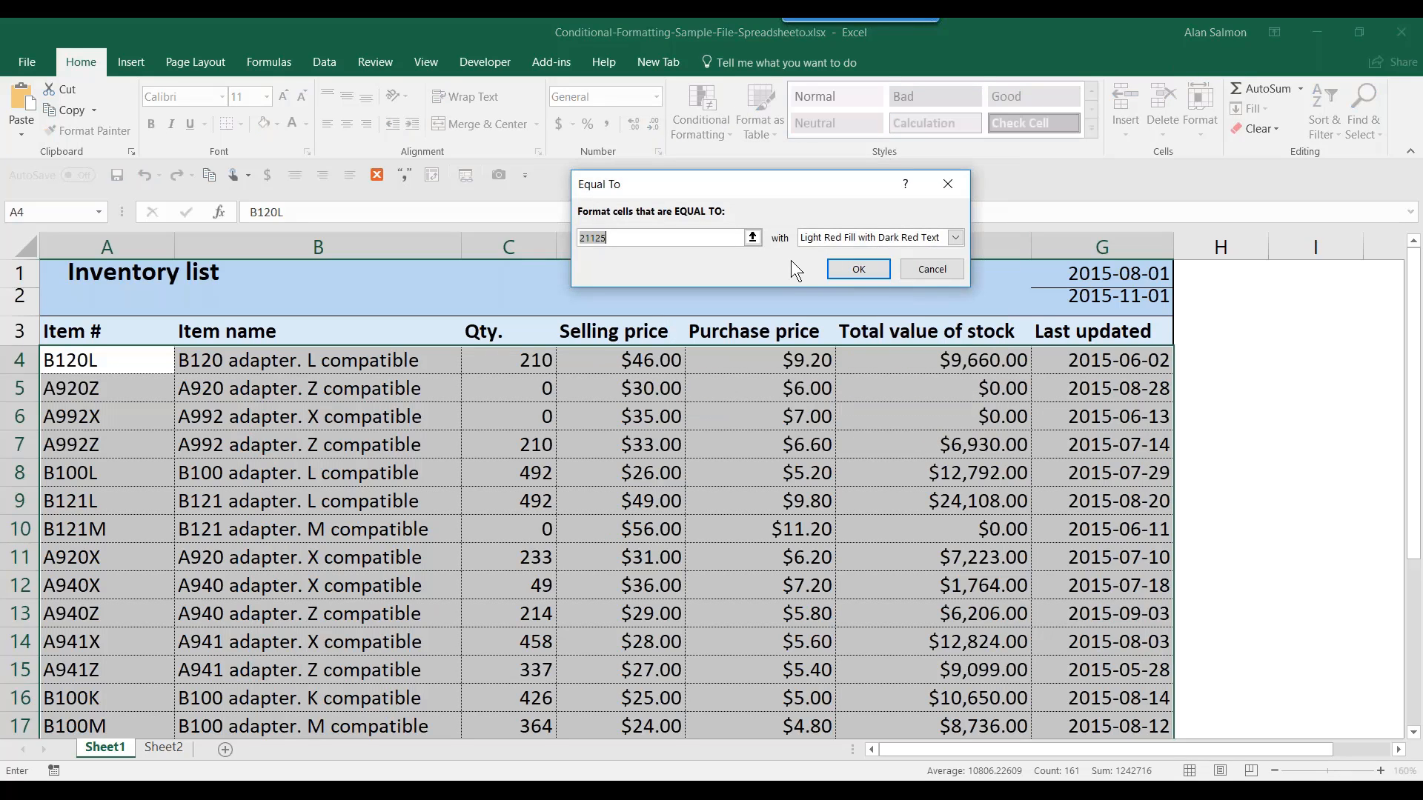
{"action": "type", "text": "0"}
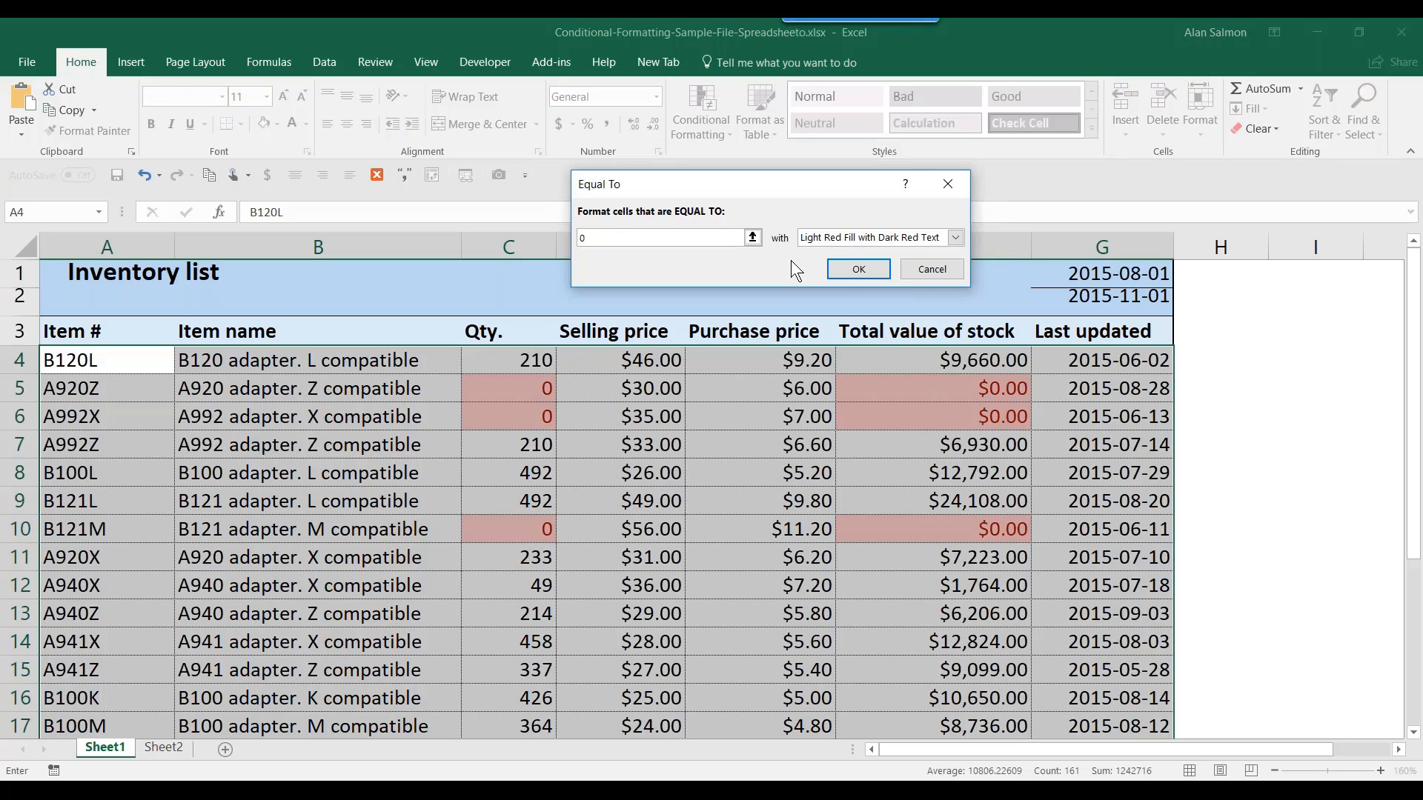
{"action": "left_click", "coordinate": [955, 236]}
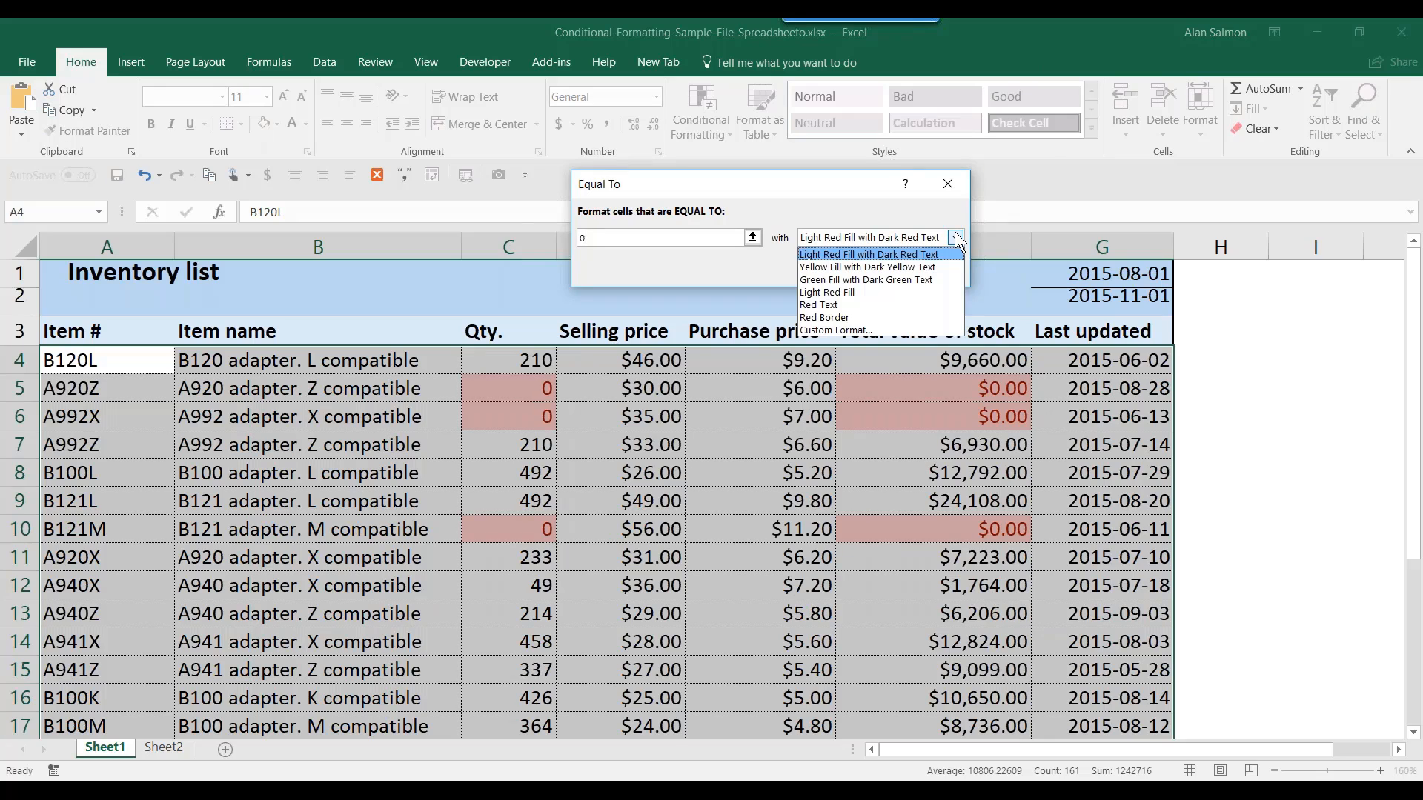
{"action": "left_click", "coordinate": [879, 331]}
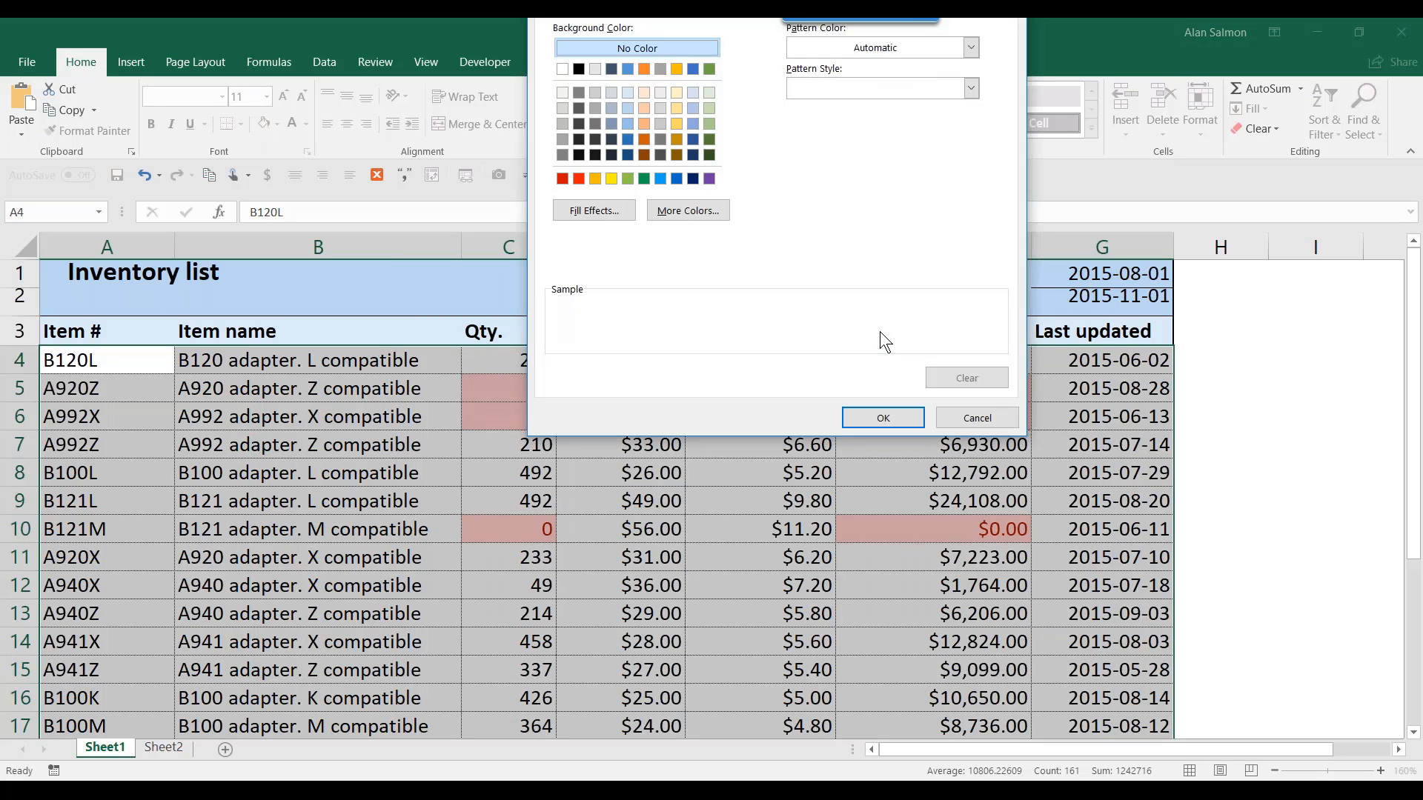
- Set the custom format's font colour to white and apply the rule to the table
{"action": "left_click", "coordinate": [852, 46]}
{"action": "left_click_drag", "start_coordinate": [811, 18], "coordinate": [789, 179]}
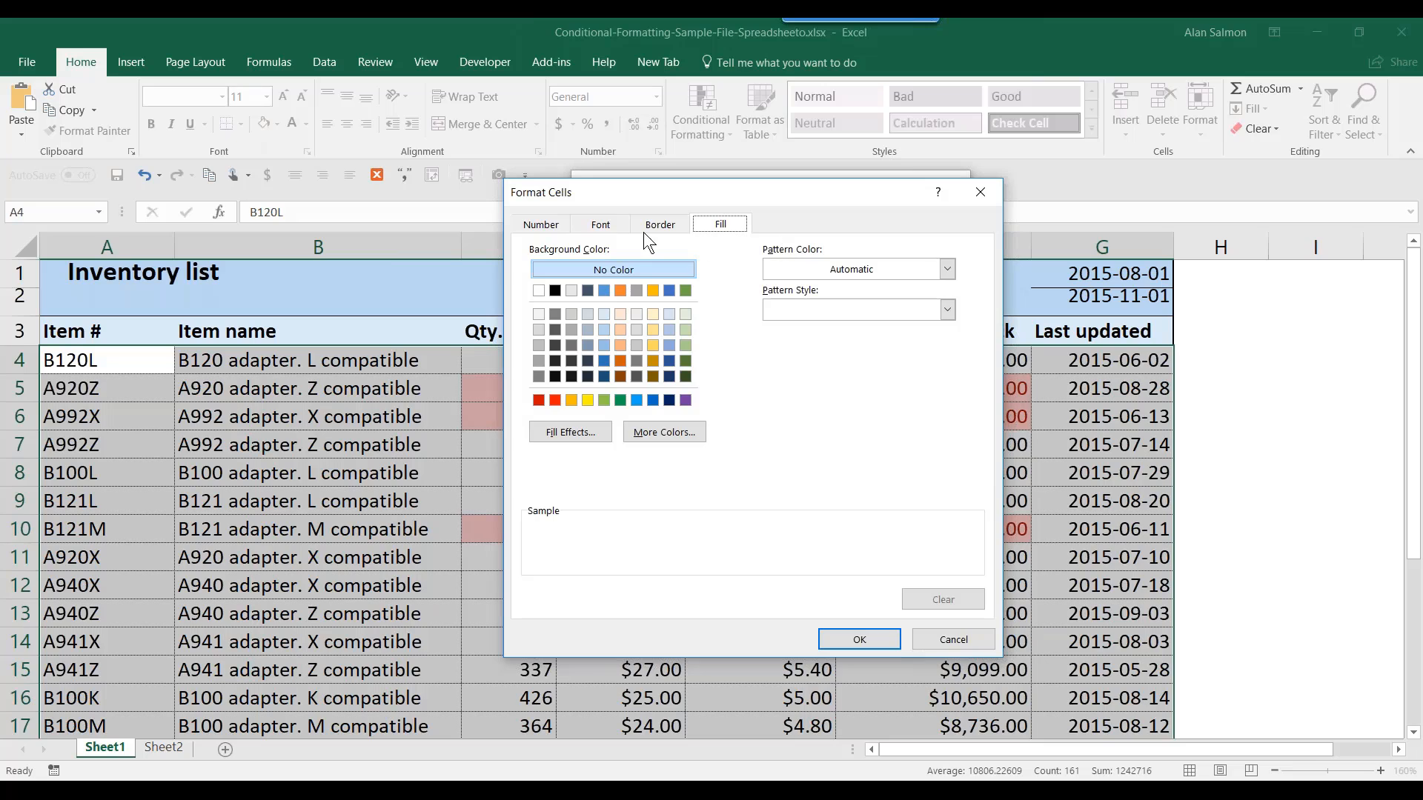
{"action": "left_click", "coordinate": [601, 228]}
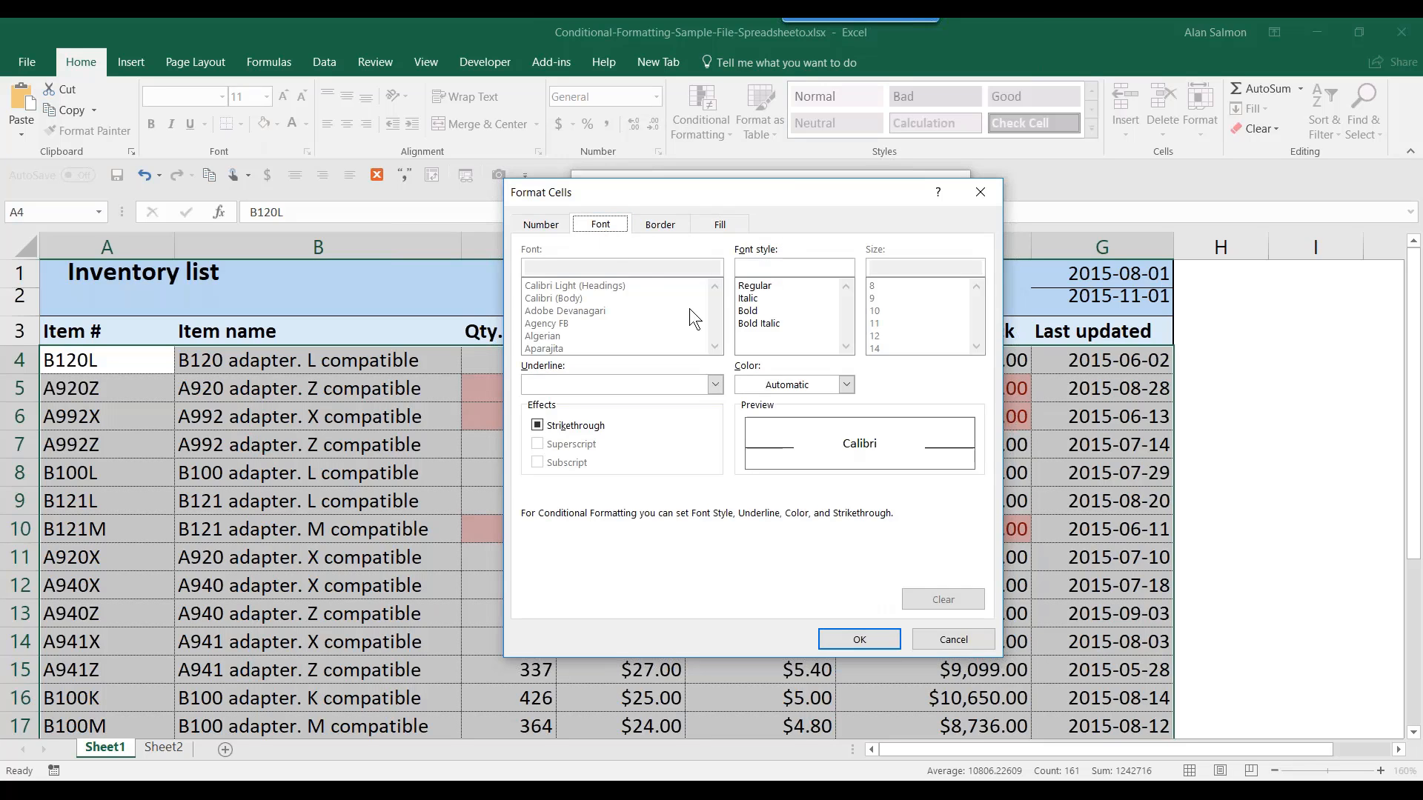
{"action": "left_click", "coordinate": [847, 382]}
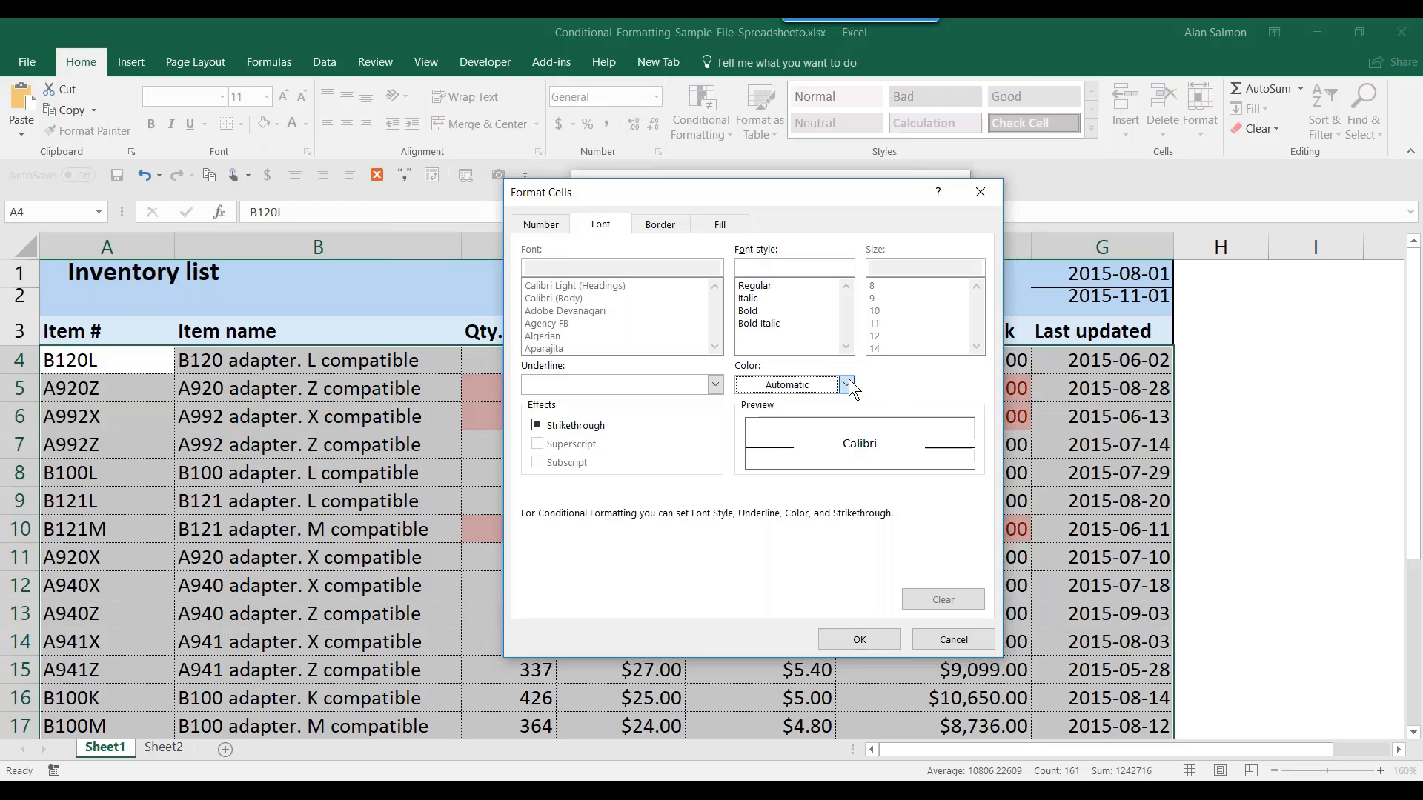
{"action": "left_click", "coordinate": [742, 444]}
{"action": "left_click", "coordinate": [854, 638]}
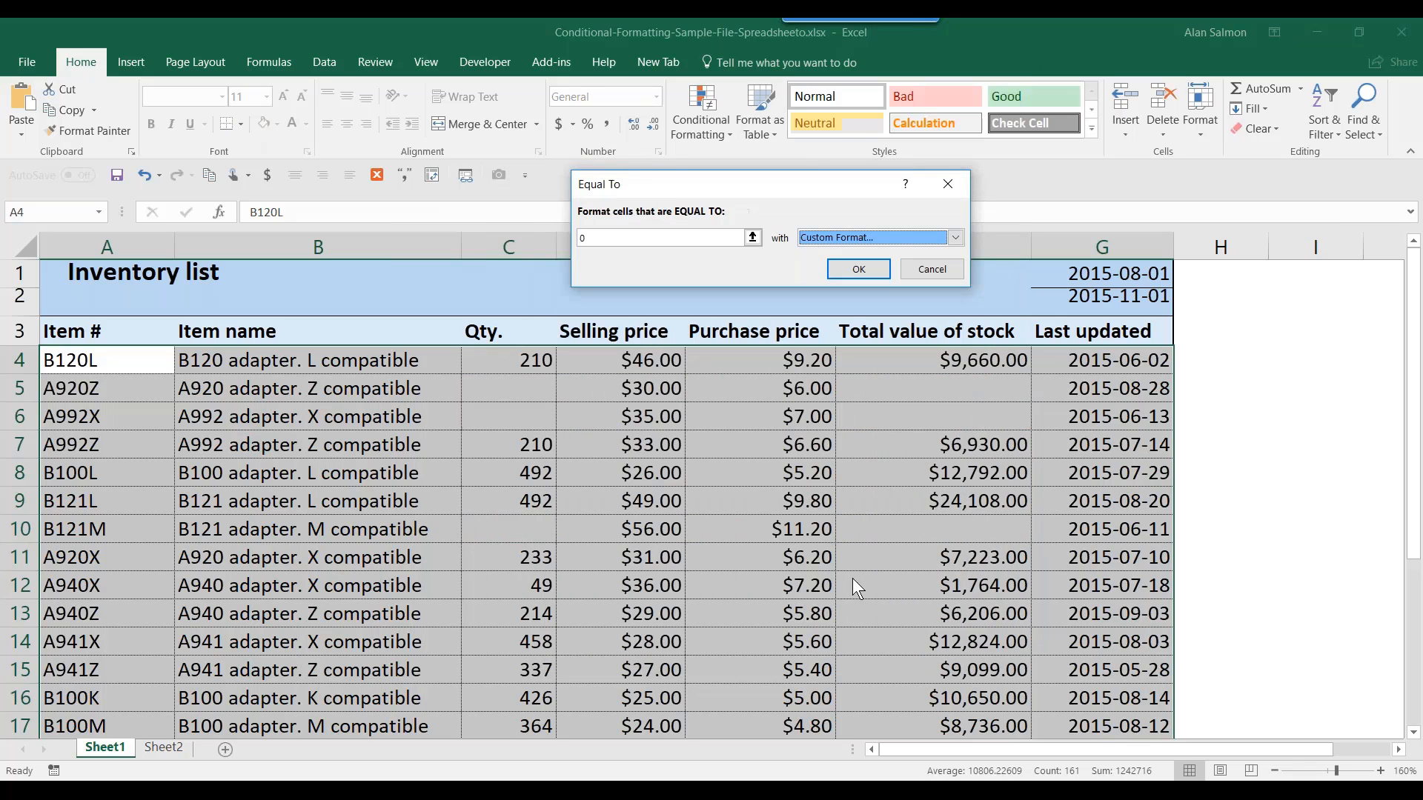
{"action": "left_click", "coordinate": [856, 272]}
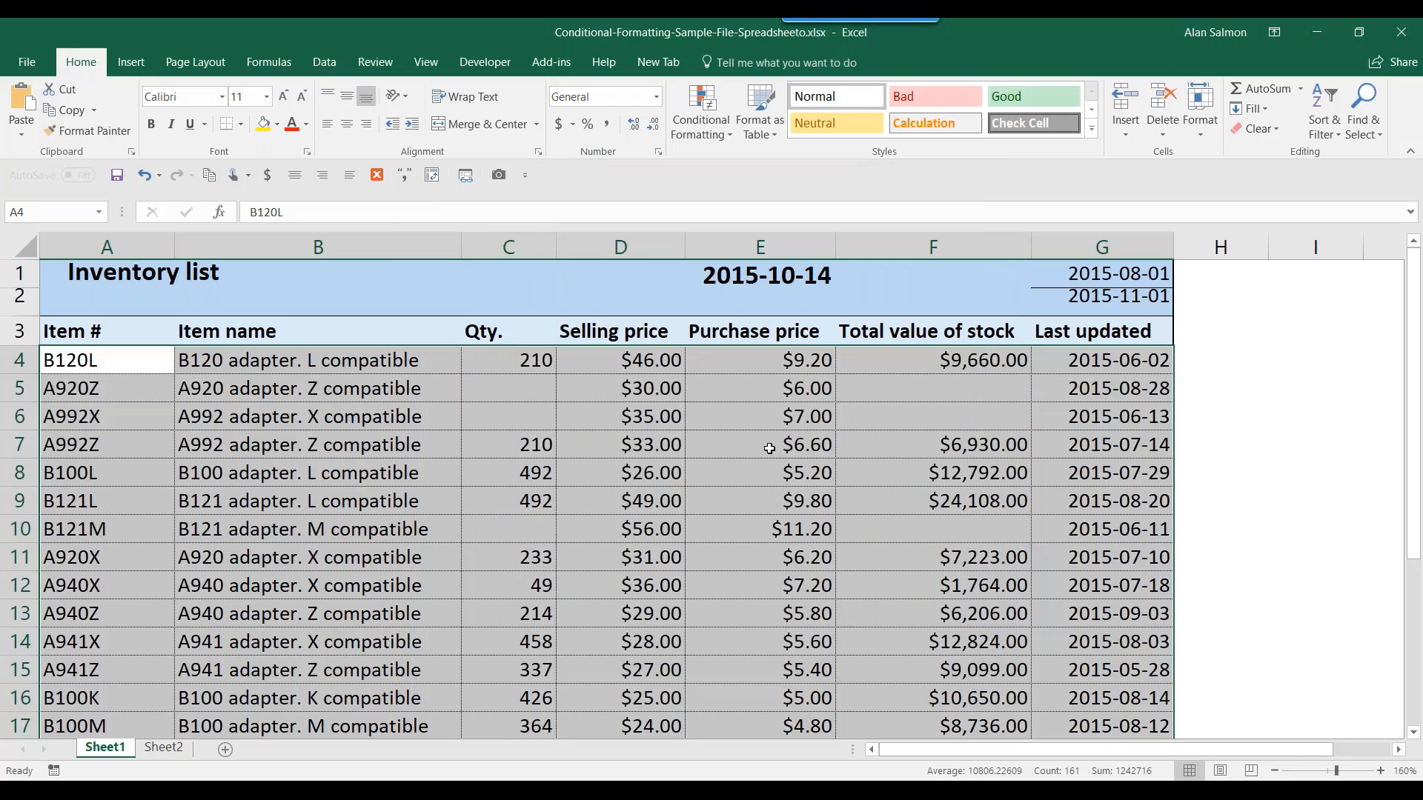
{"action": "left_click", "coordinate": [522, 379]}
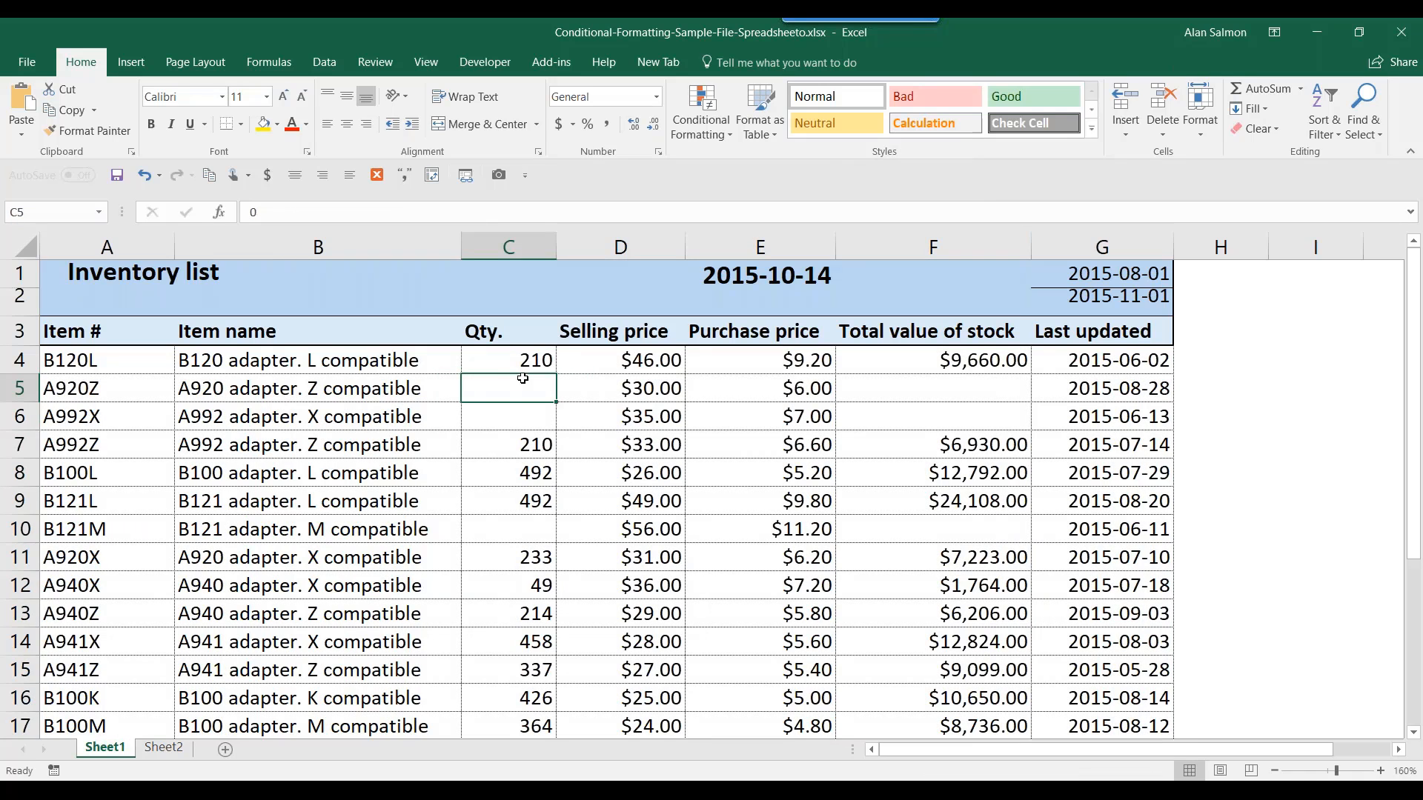
- Clear the zero-hiding rule from cell F5 only so it shows $0.00 again
{"action": "left_click", "coordinate": [966, 397]}
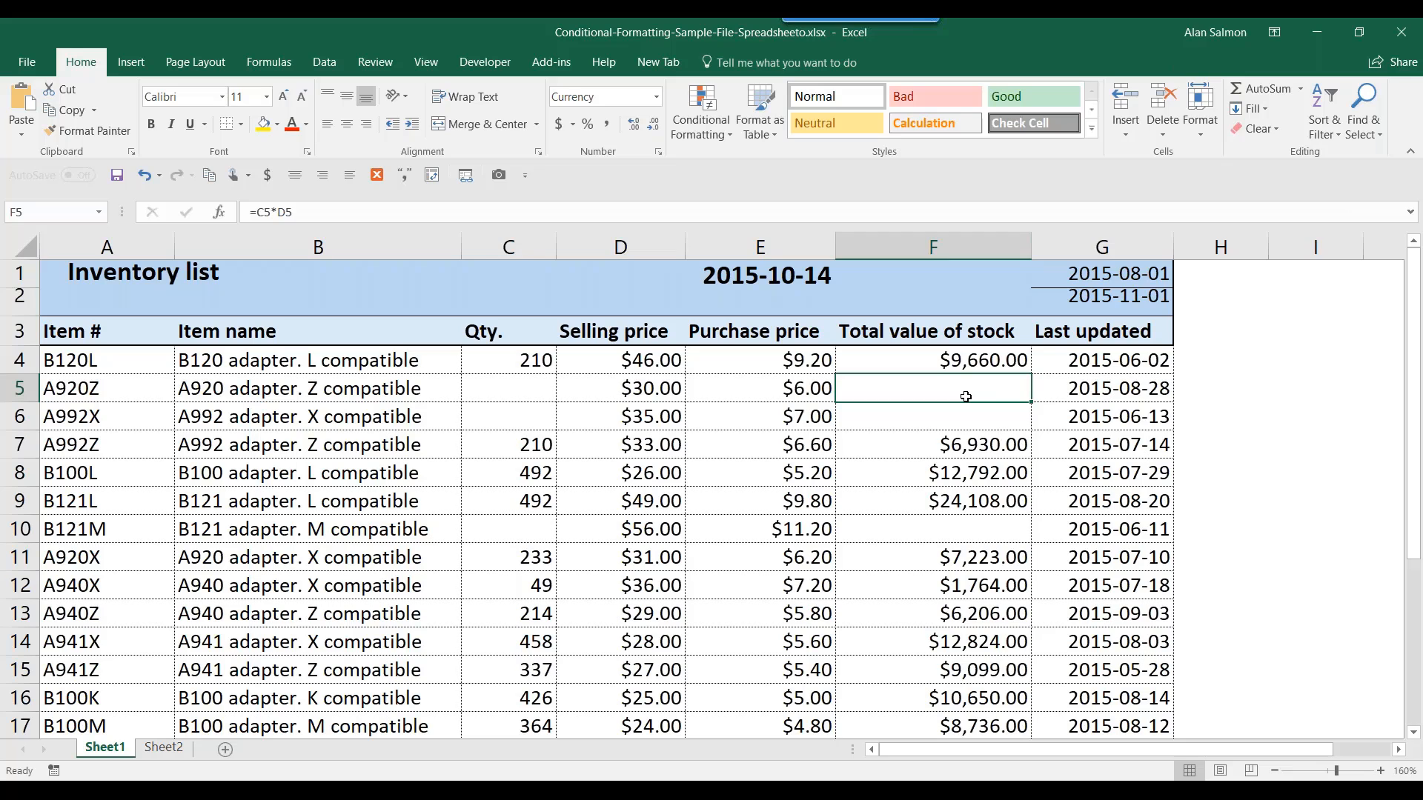
{"action": "left_click", "coordinate": [714, 130]}
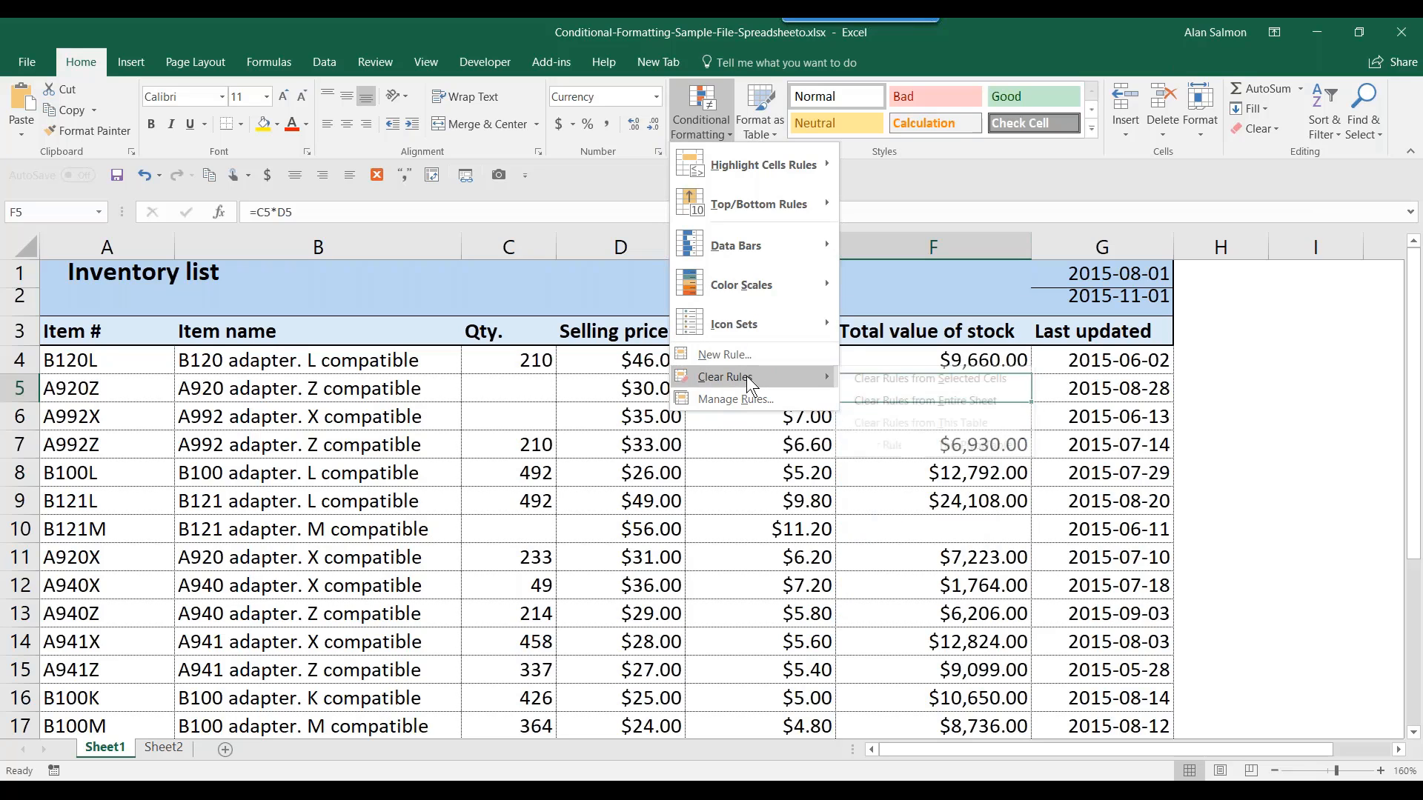
{"action": "mouse_move", "coordinate": [746, 376]}
{"action": "left_click", "coordinate": [889, 379]}
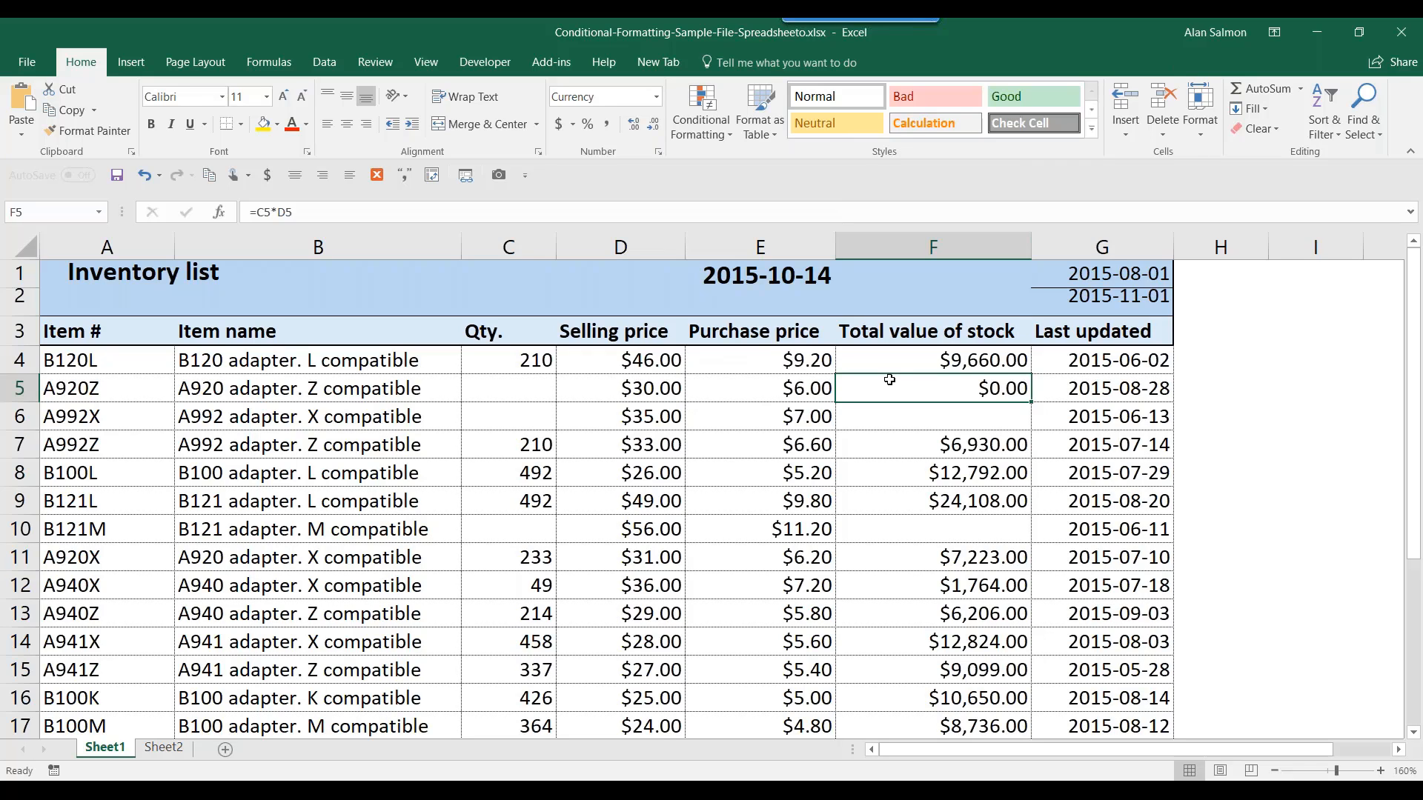
{"action": "left_click", "coordinate": [535, 360]}
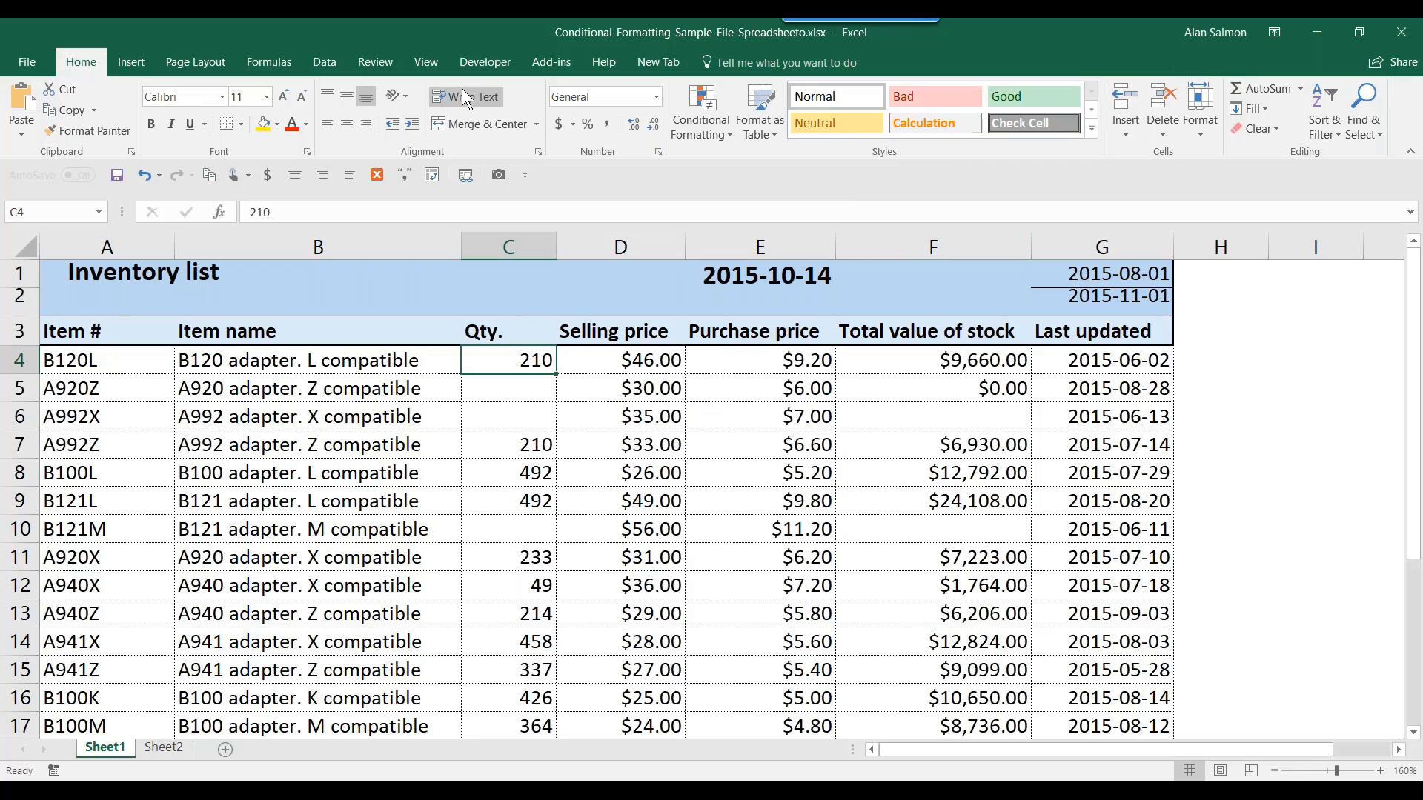
{"action": "left_click", "coordinate": [324, 62]}
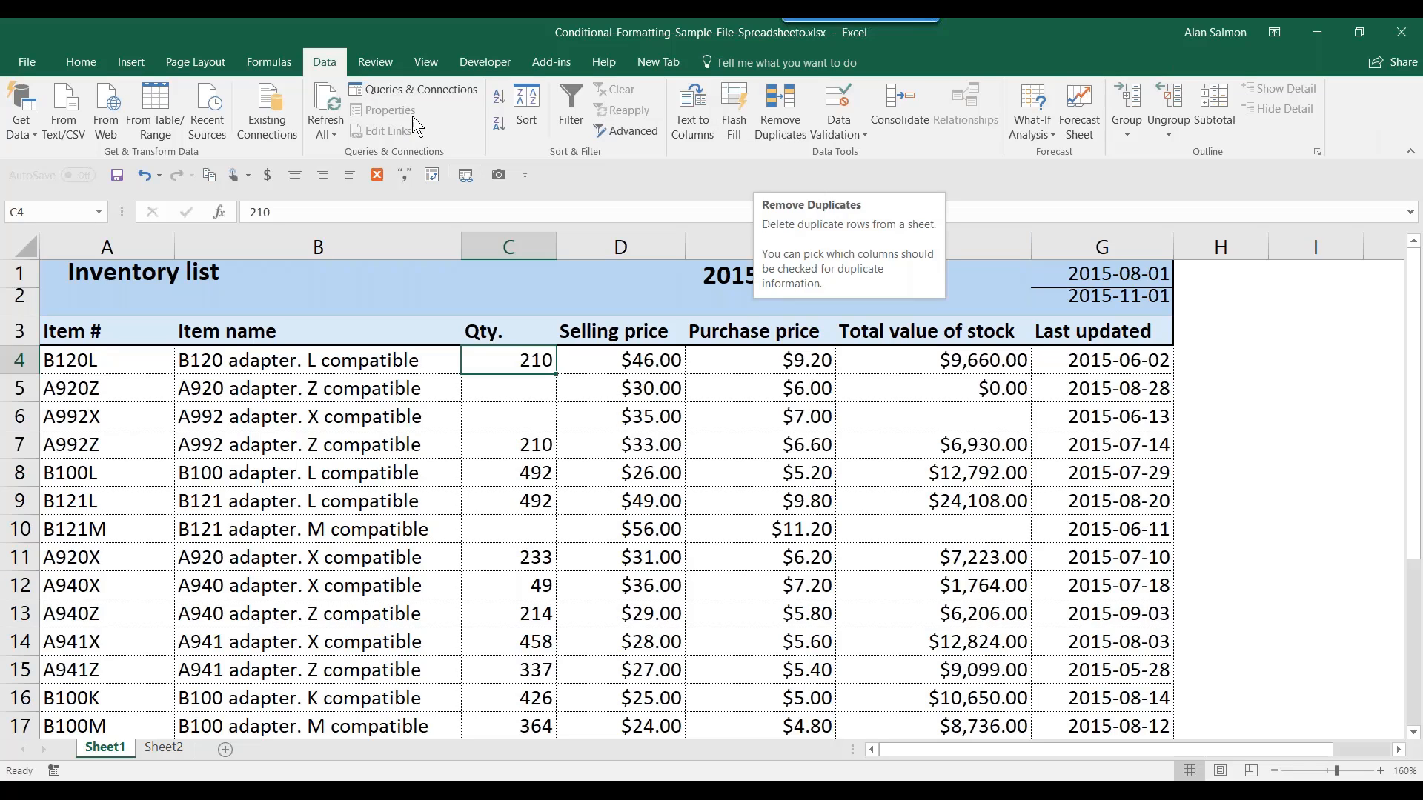
{"action": "left_click", "coordinate": [83, 60]}
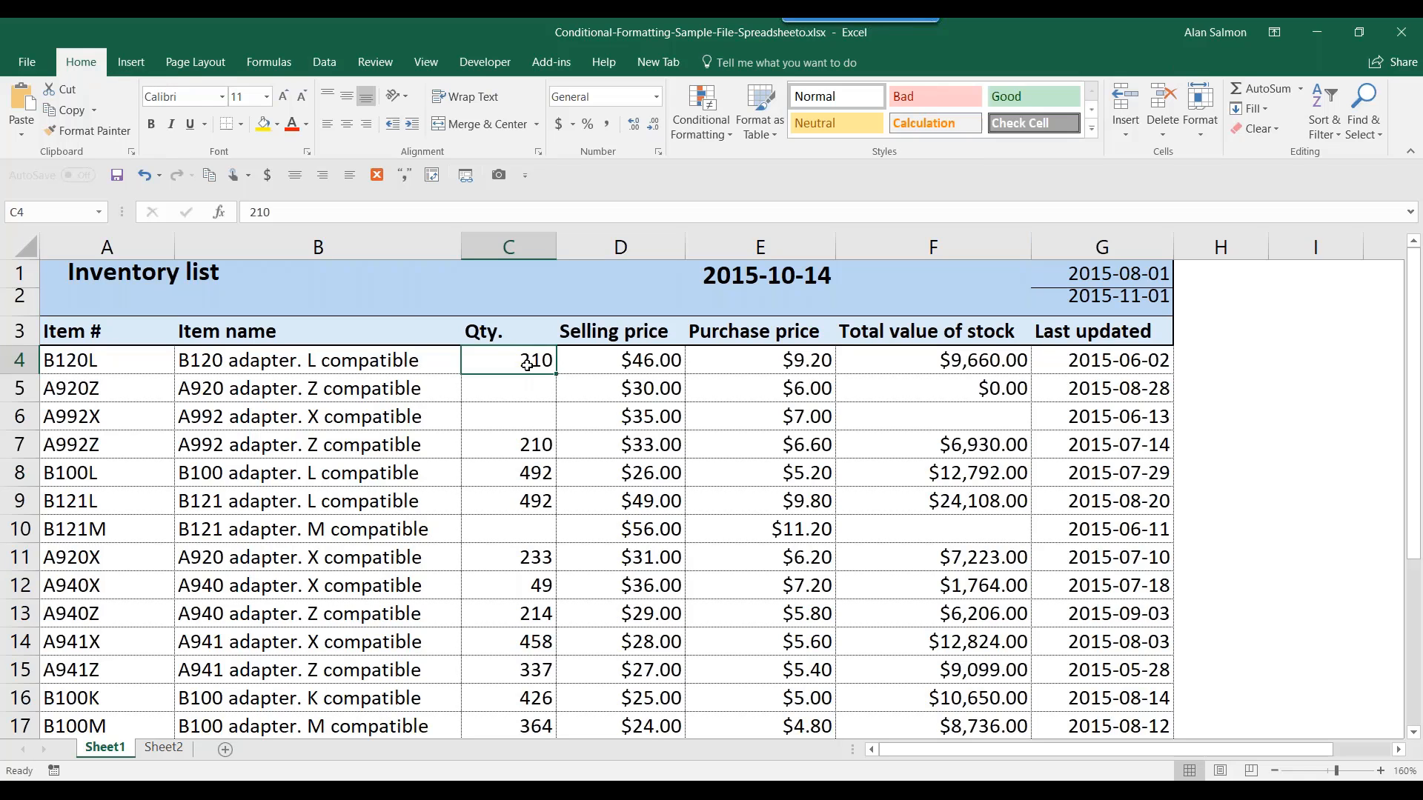
- Highlight duplicate quantities in C4:C26 with Light Red Fill and dark red text
{"action": "left_click_drag", "start_coordinate": [528, 357], "coordinate": [531, 674]}
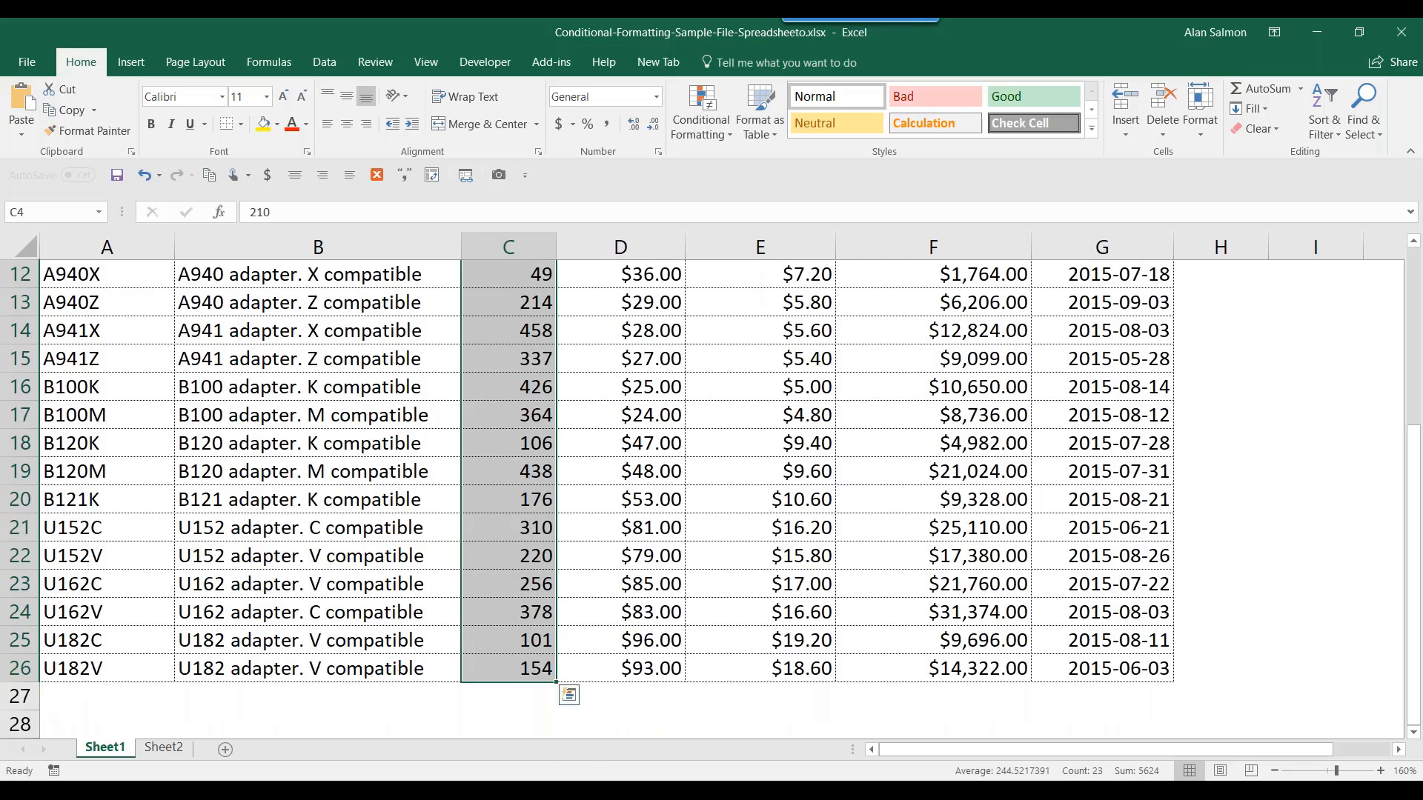
{"action": "left_click", "coordinate": [704, 114]}
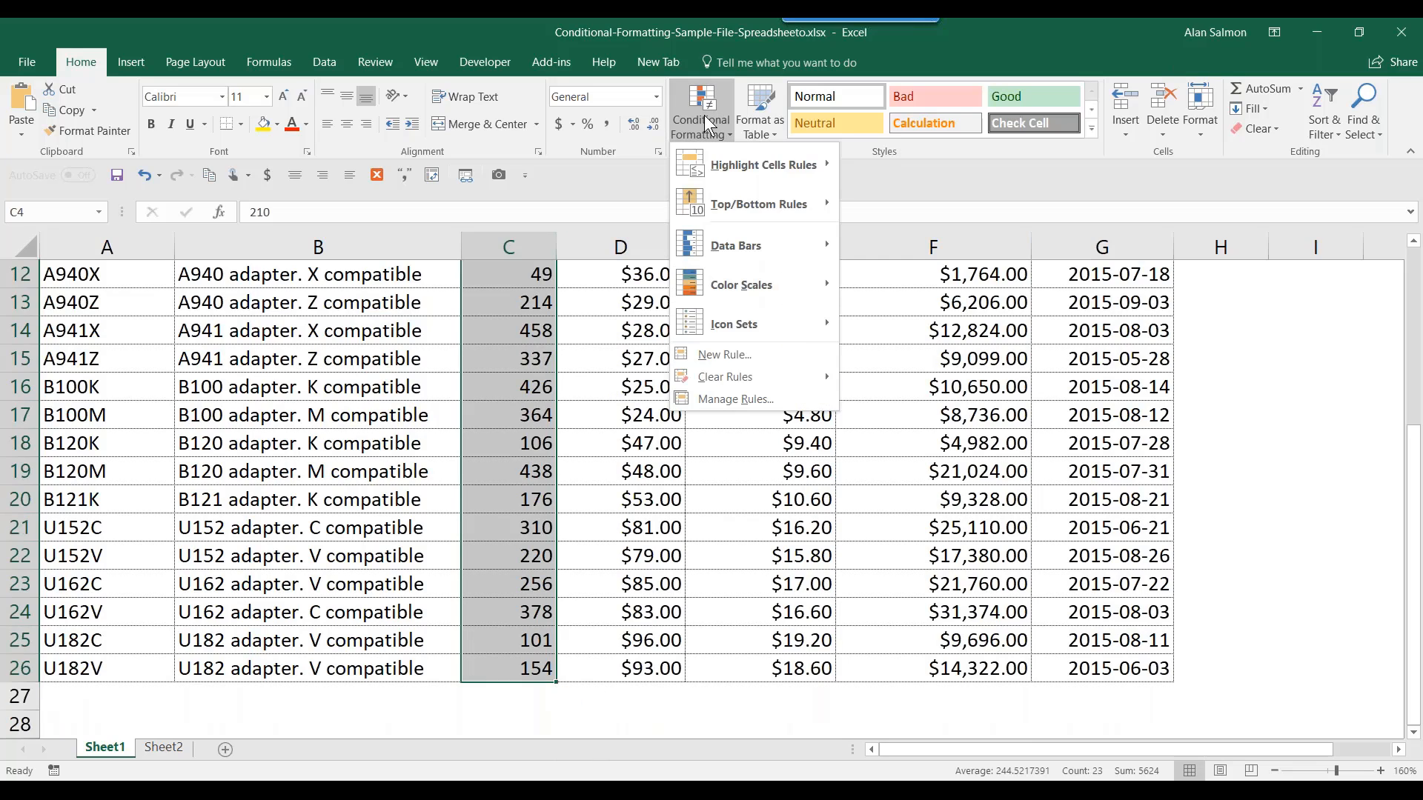
{"action": "mouse_move", "coordinate": [718, 157]}
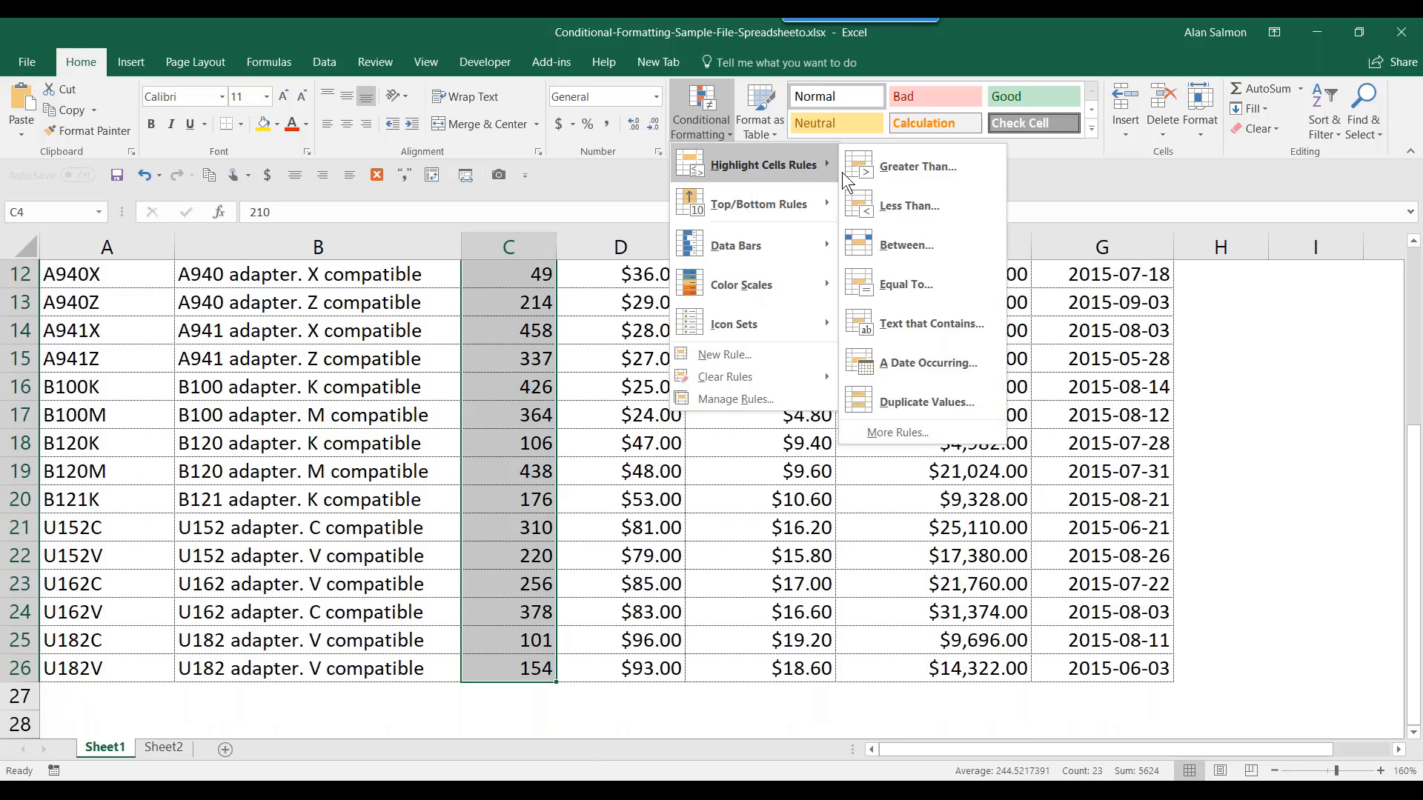
{"action": "left_click", "coordinate": [911, 400]}
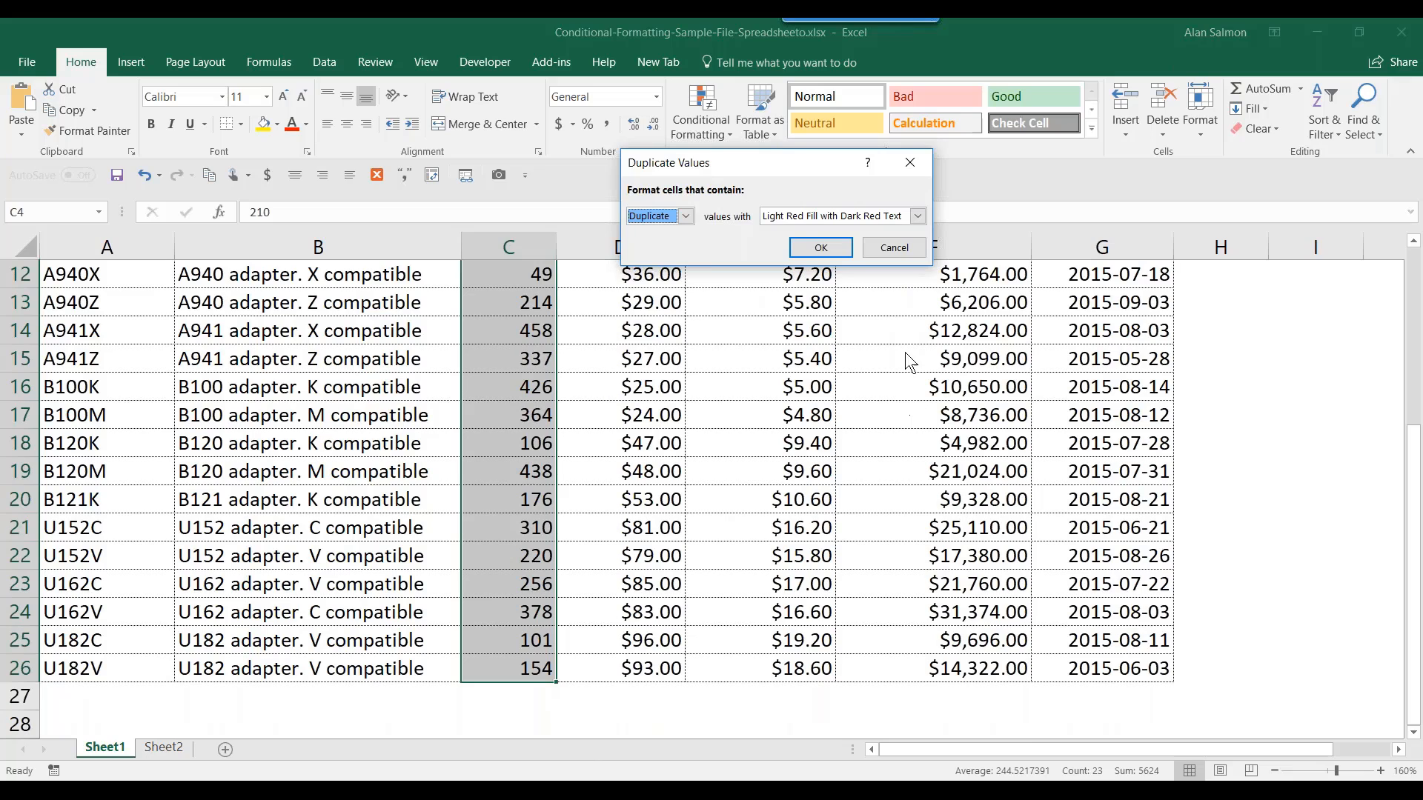
{"action": "left_click", "coordinate": [821, 249]}
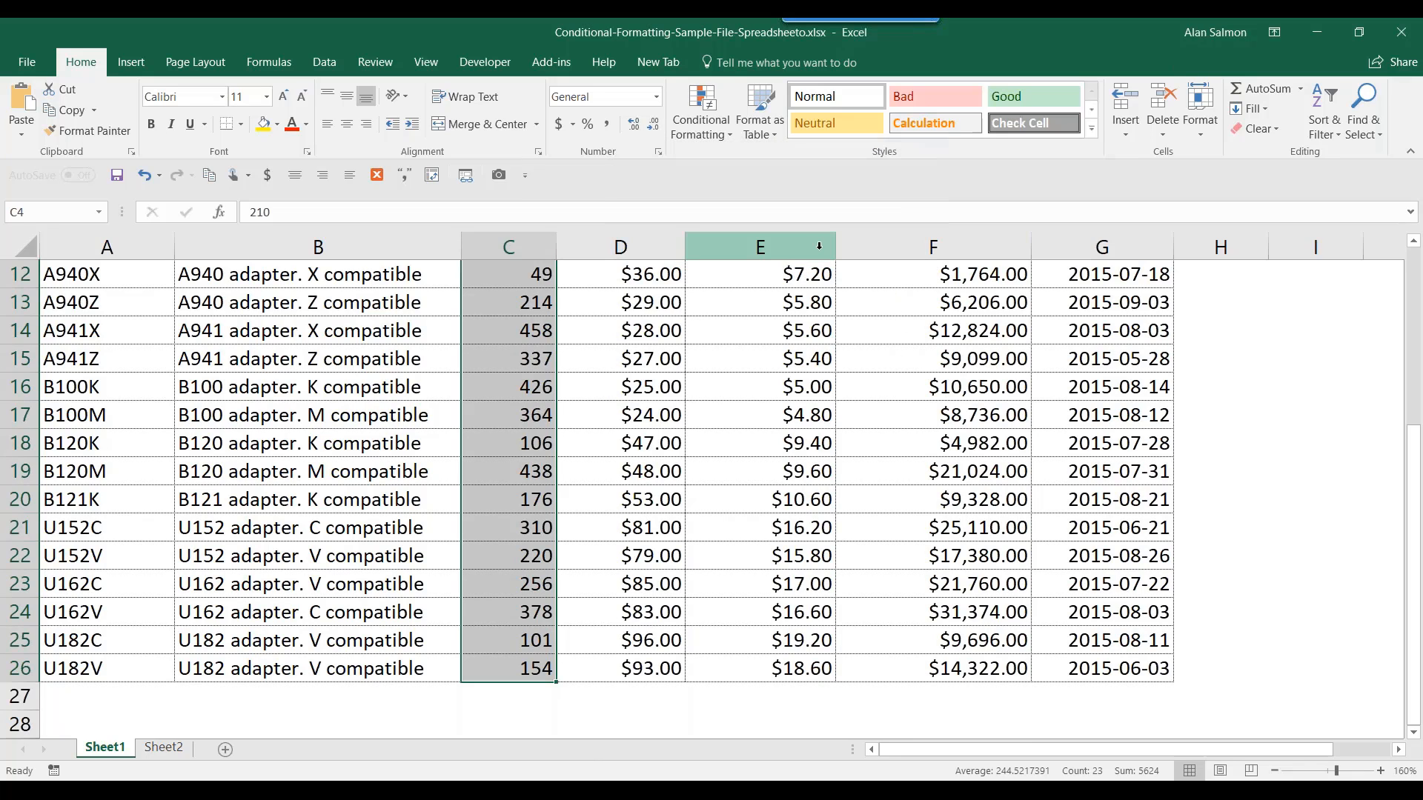
{"action": "left_click_drag", "start_coordinate": [1415, 474], "coordinate": [1417, 289]}
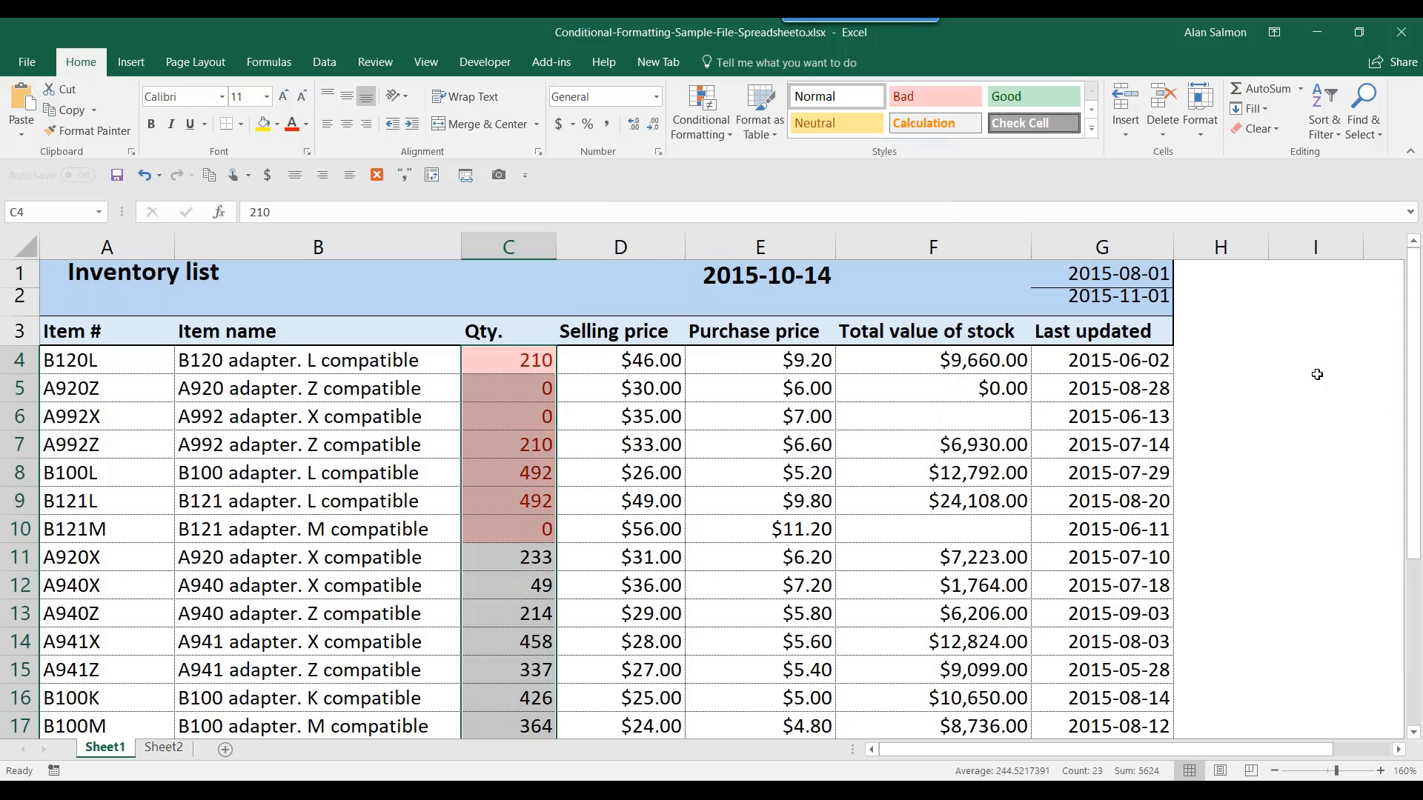
{"action": "left_click", "coordinate": [545, 421]}
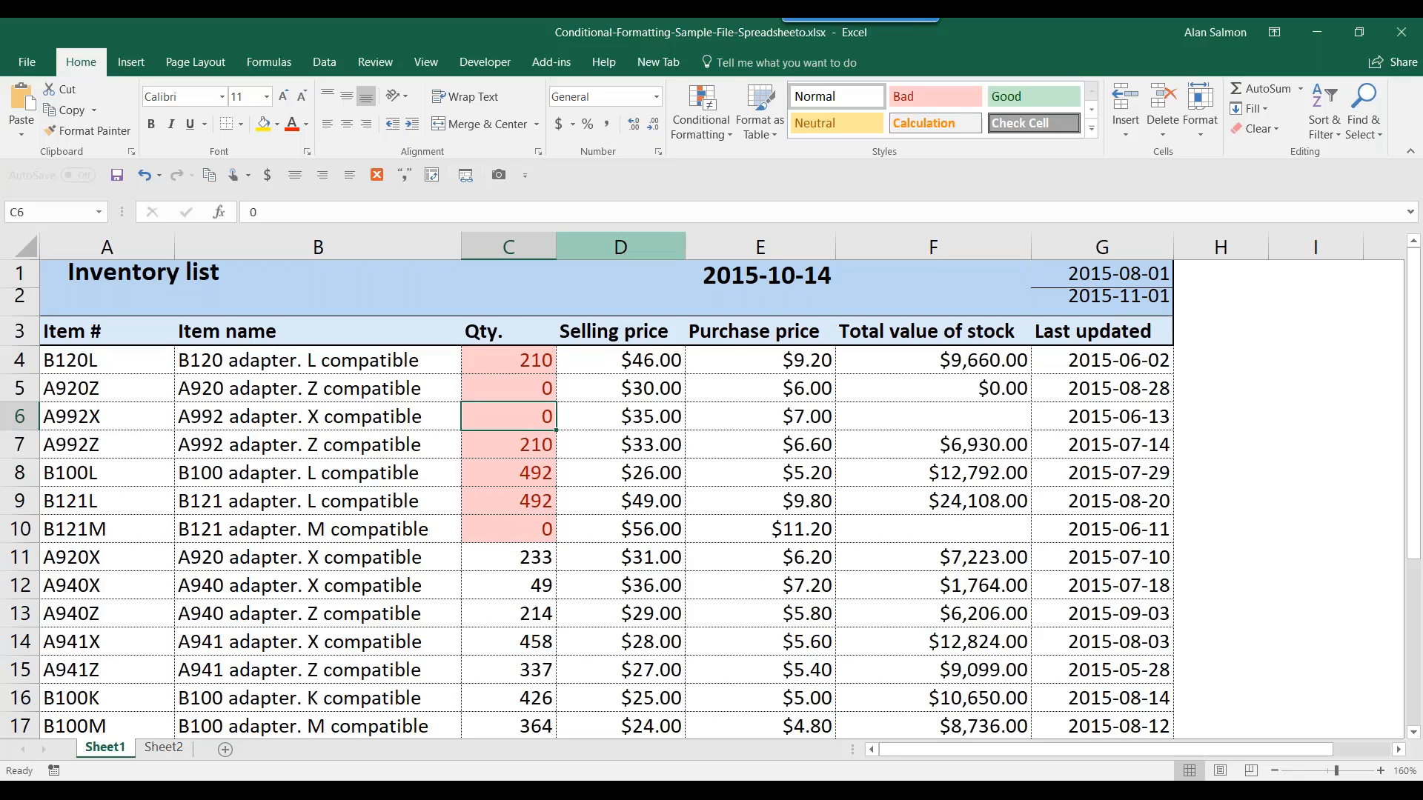
- Clear all conditional formatting from the entire sheet, leaving the Qty. values plain
{"action": "left_click", "coordinate": [697, 132]}
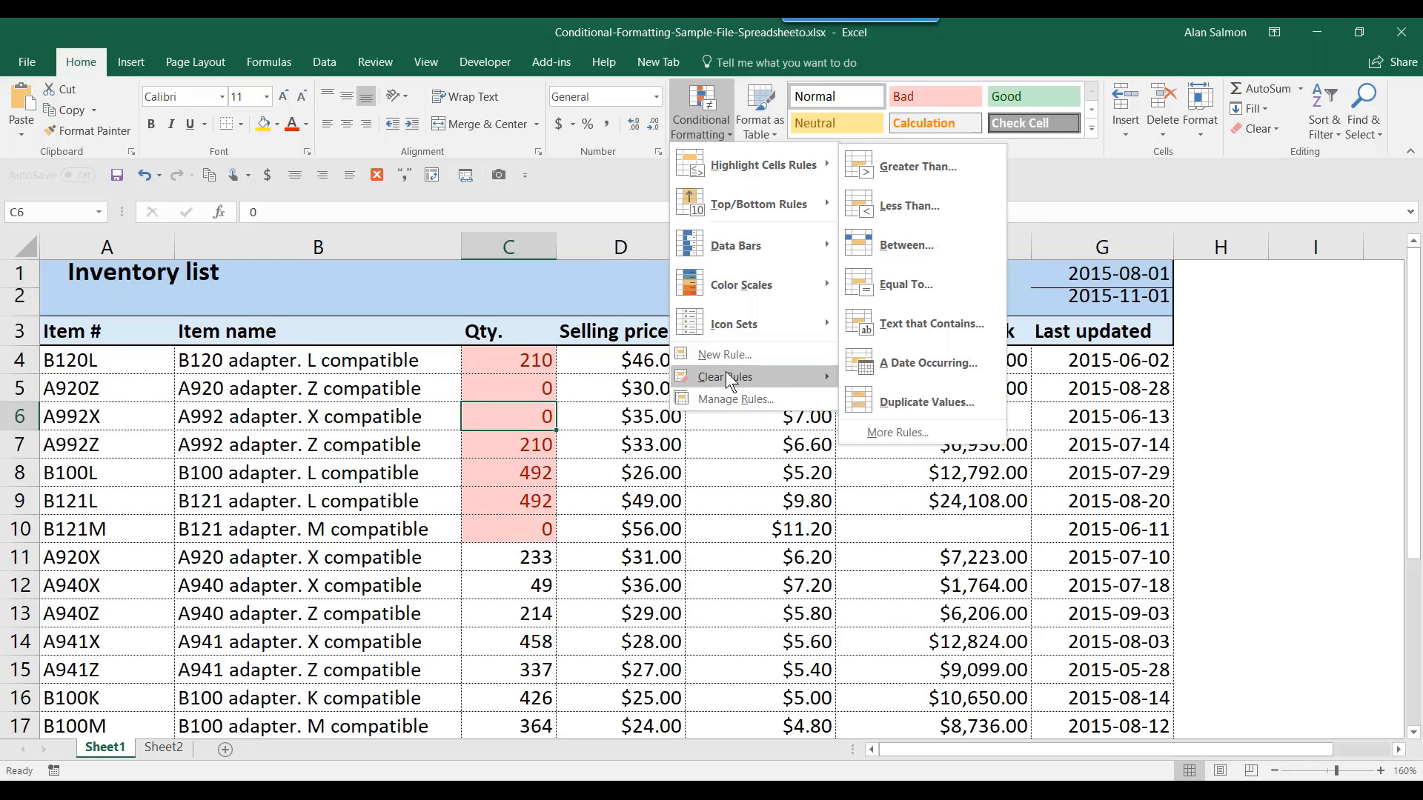
{"action": "mouse_move", "coordinate": [726, 374]}
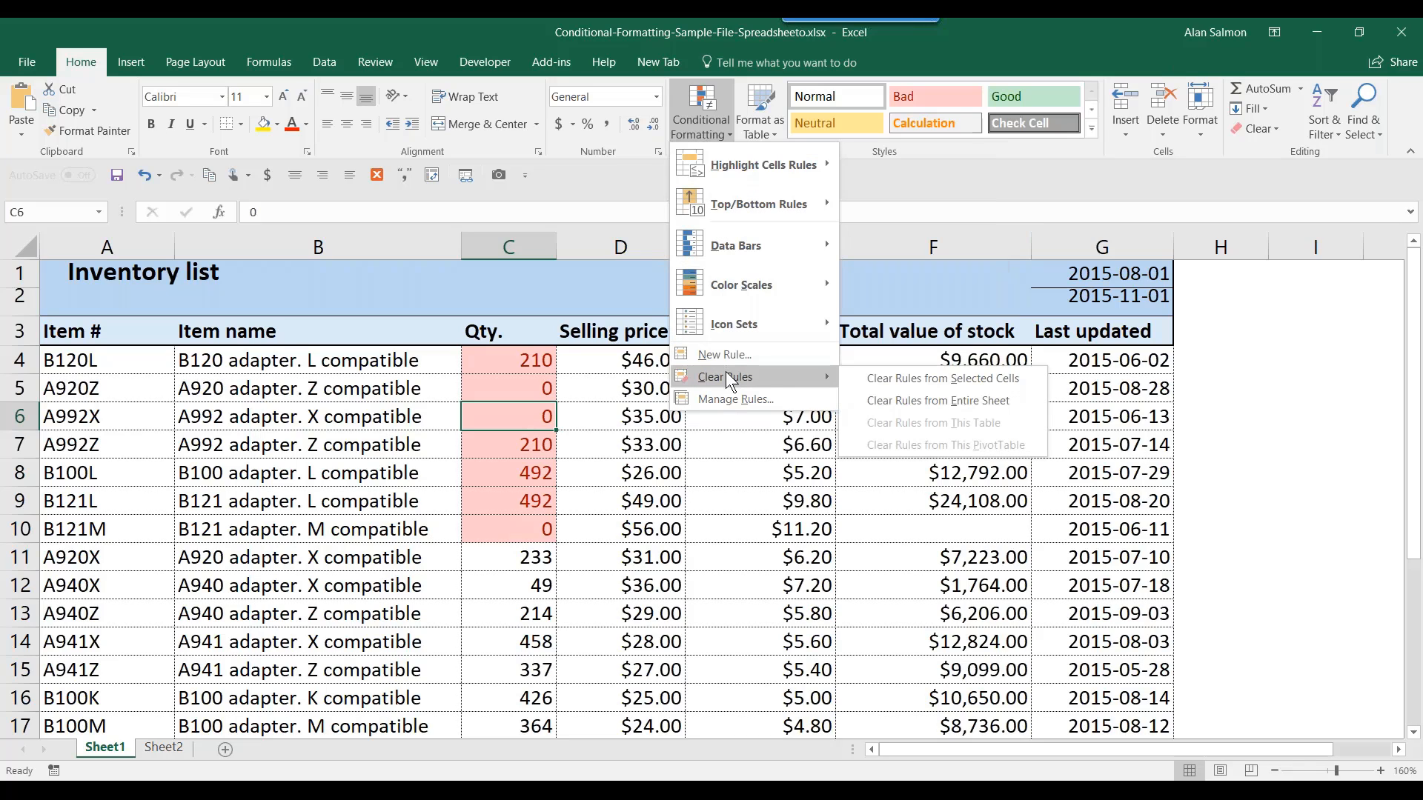
{"action": "left_click", "coordinate": [885, 401]}
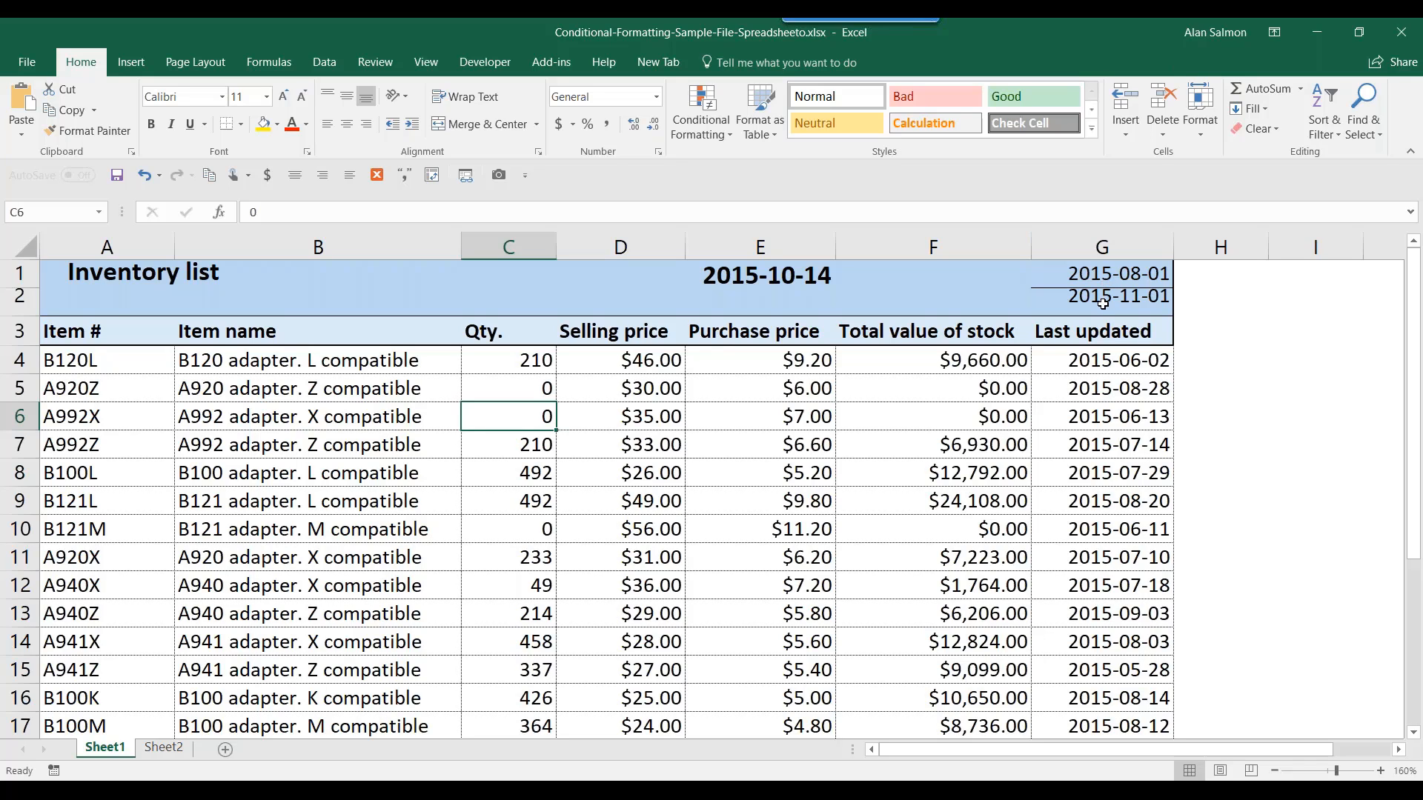
{"action": "left_click", "coordinate": [1116, 372]}
- Create a formula rule =AND($G4>$G$1,$G4<$G$2) for the dates in G4:G26
{"action": "left_click_drag", "start_coordinate": [1116, 376], "coordinate": [1115, 671]}
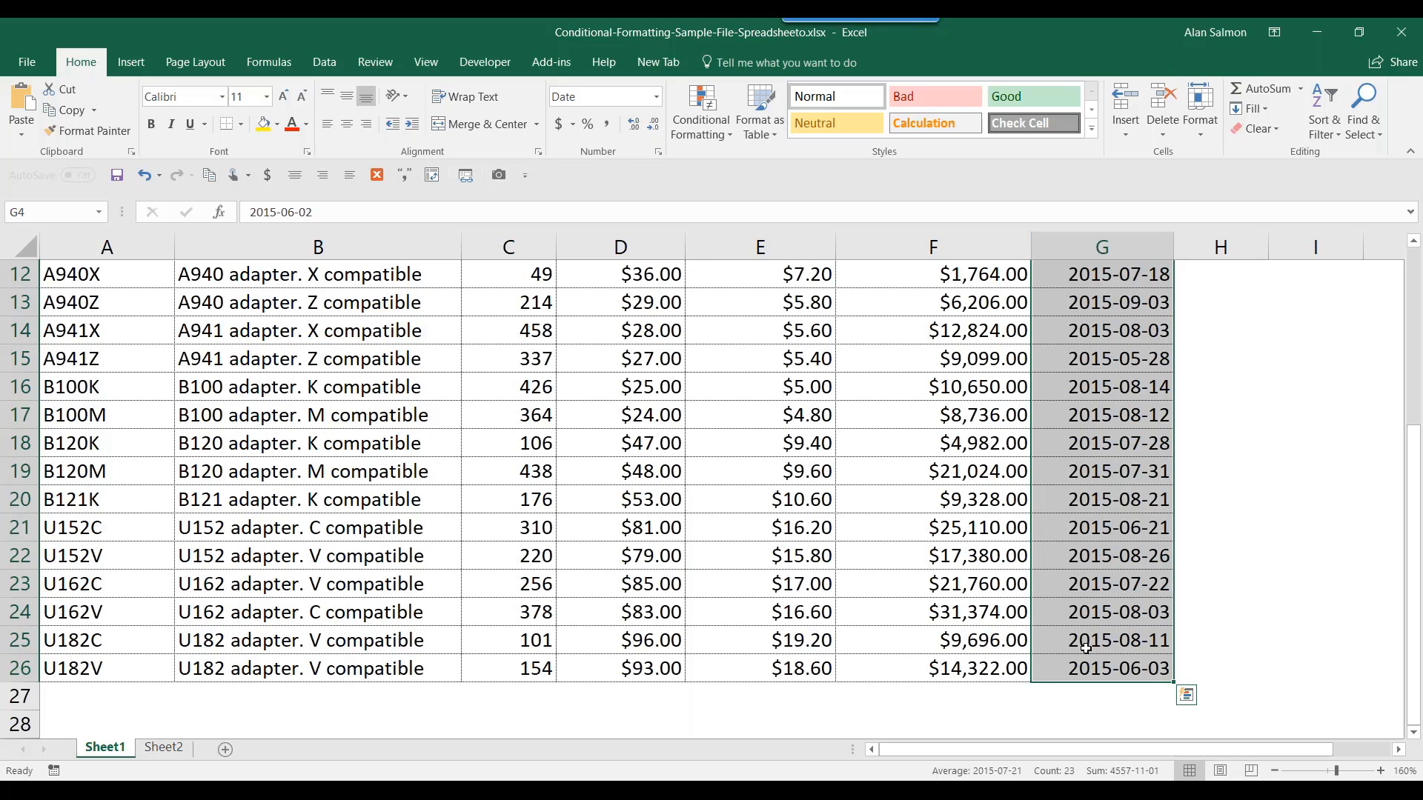
{"action": "left_click", "coordinate": [694, 135]}
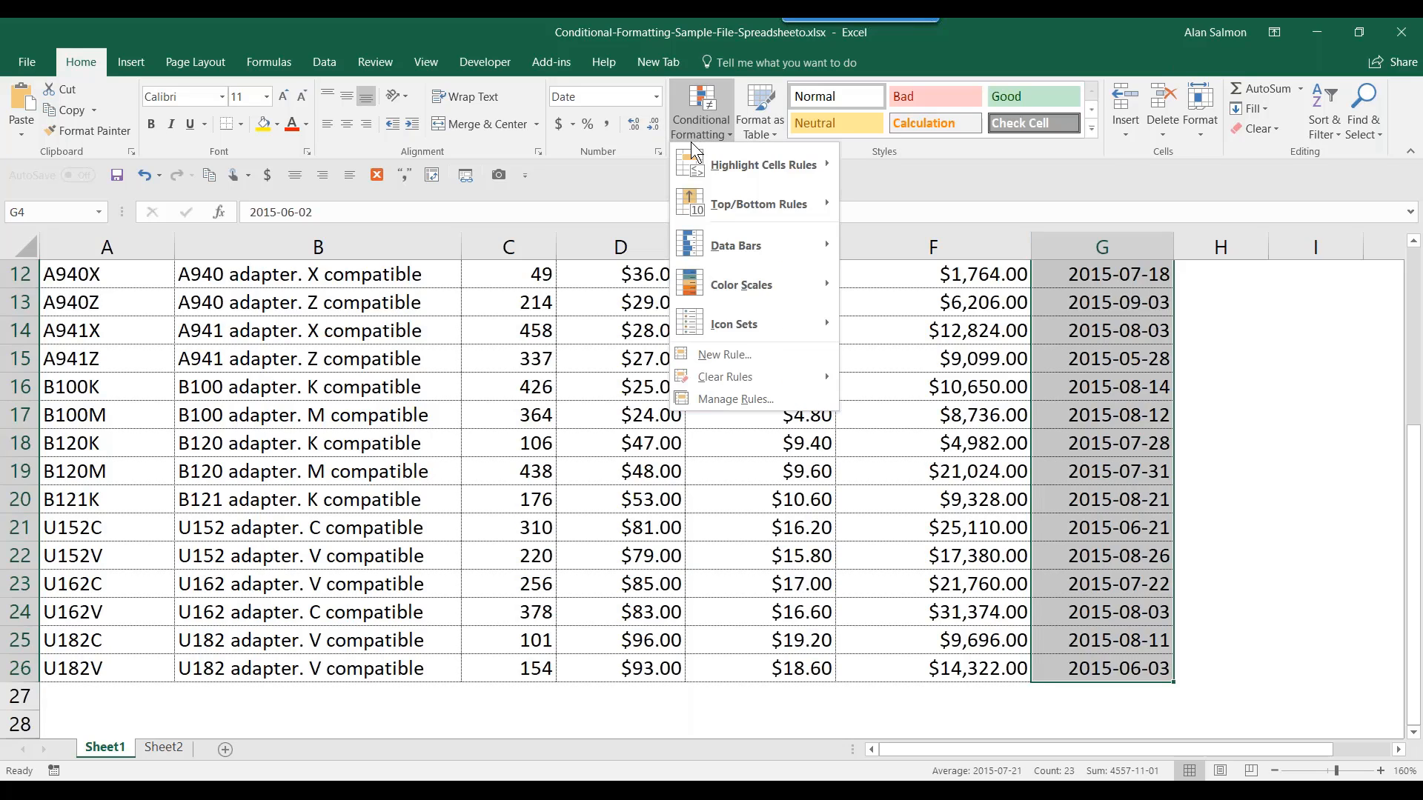
{"action": "left_click", "coordinate": [726, 356]}
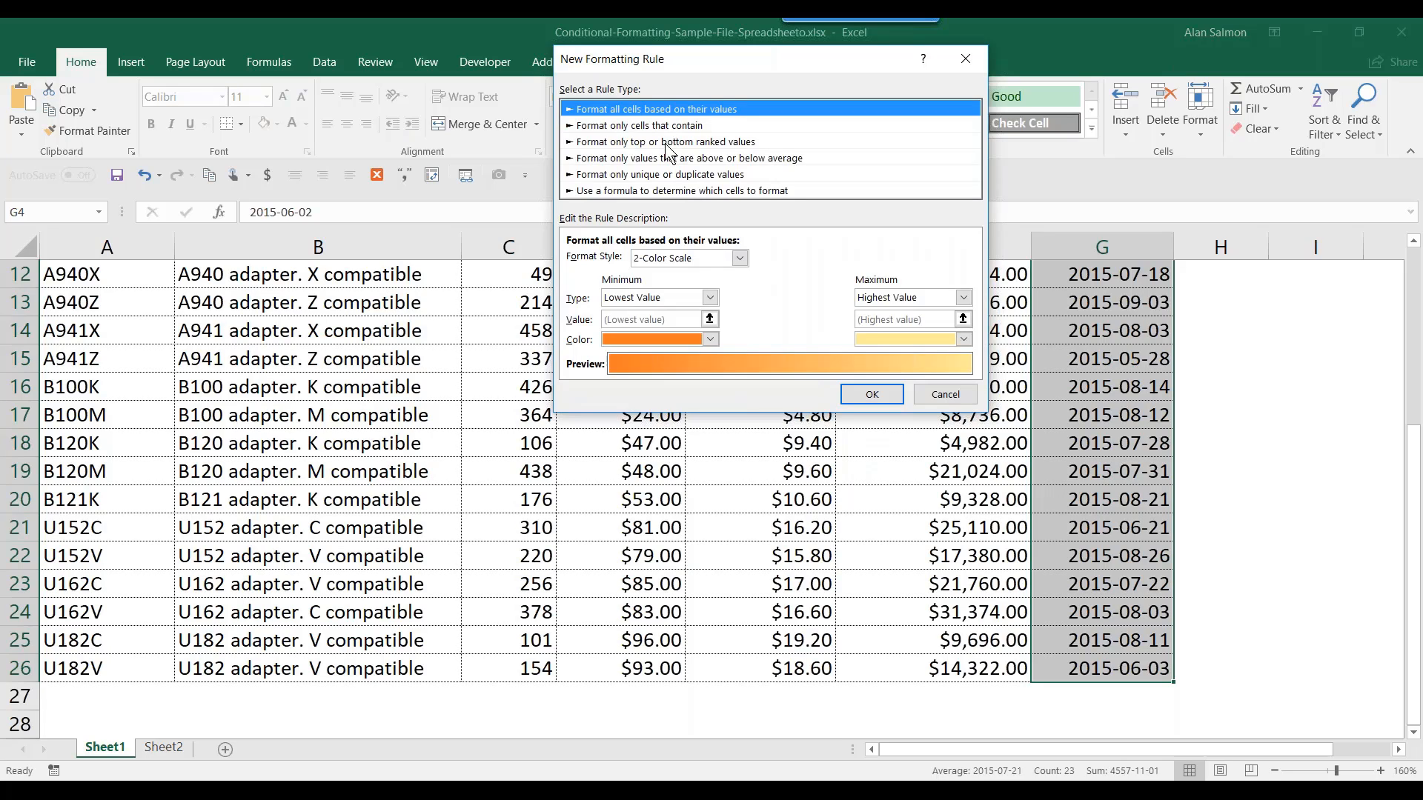
{"action": "left_click", "coordinate": [670, 193]}
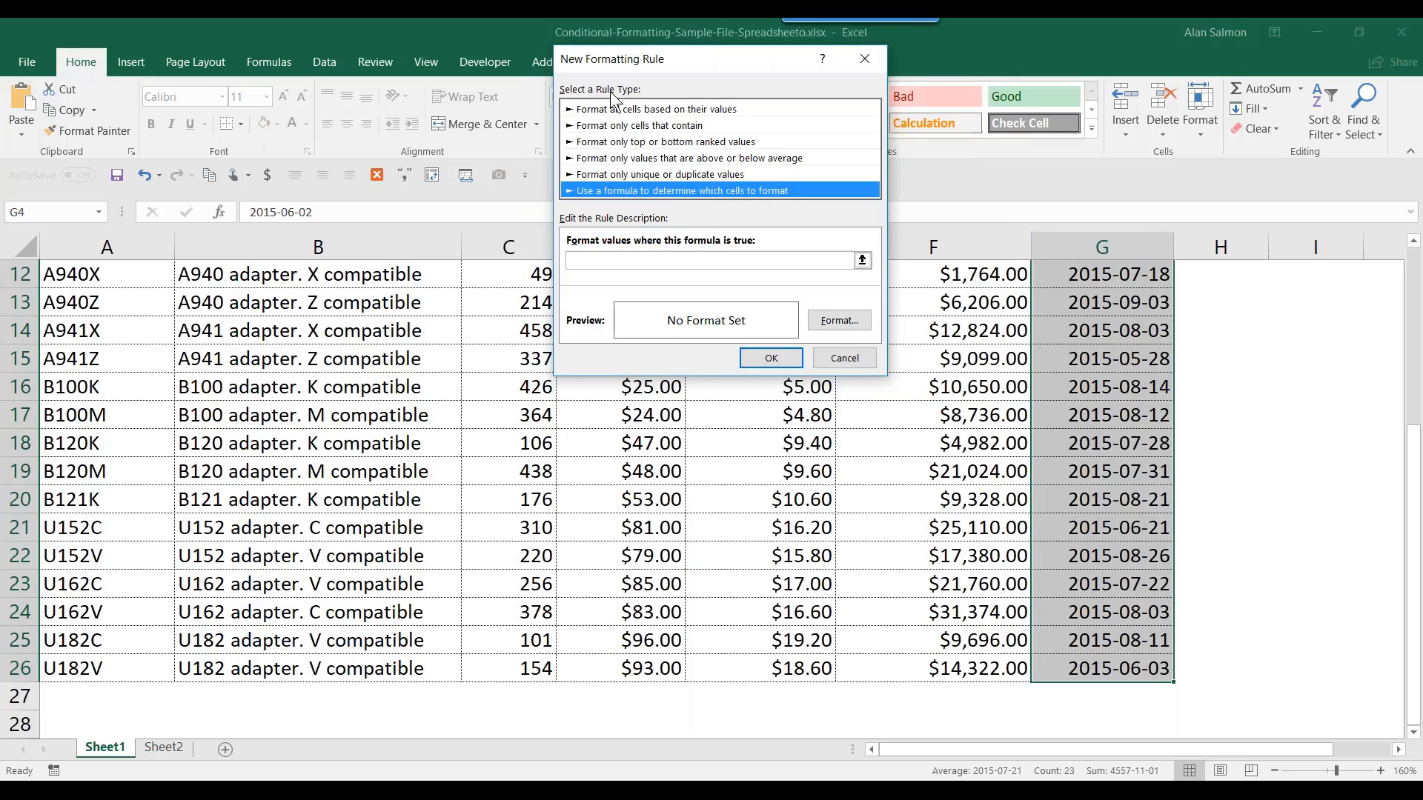
{"action": "left_click", "coordinate": [638, 260]}
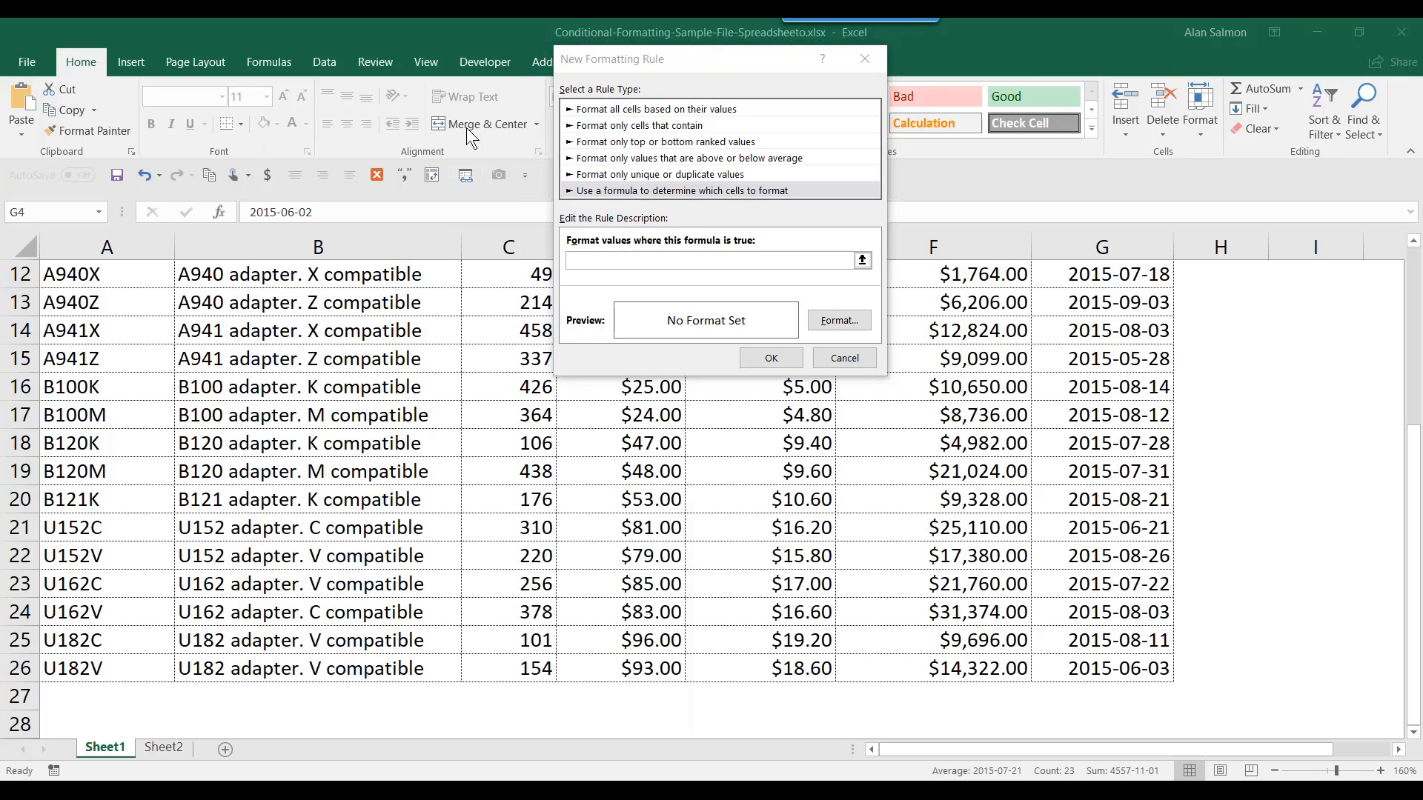
{"action": "left_click", "coordinate": [594, 265]}
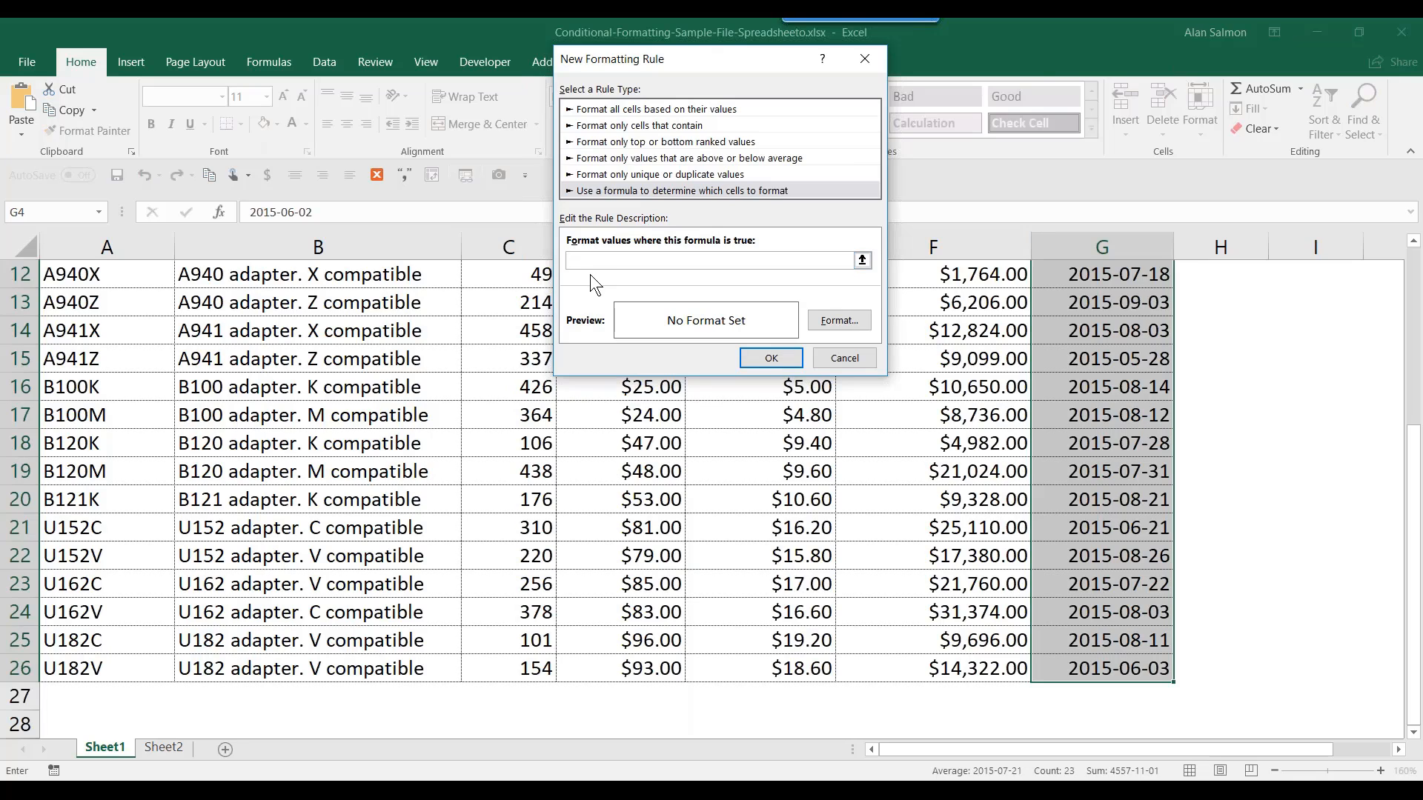
{"action": "type", "text": "=AND($G4>$G$1,$G4<$G$2)"}
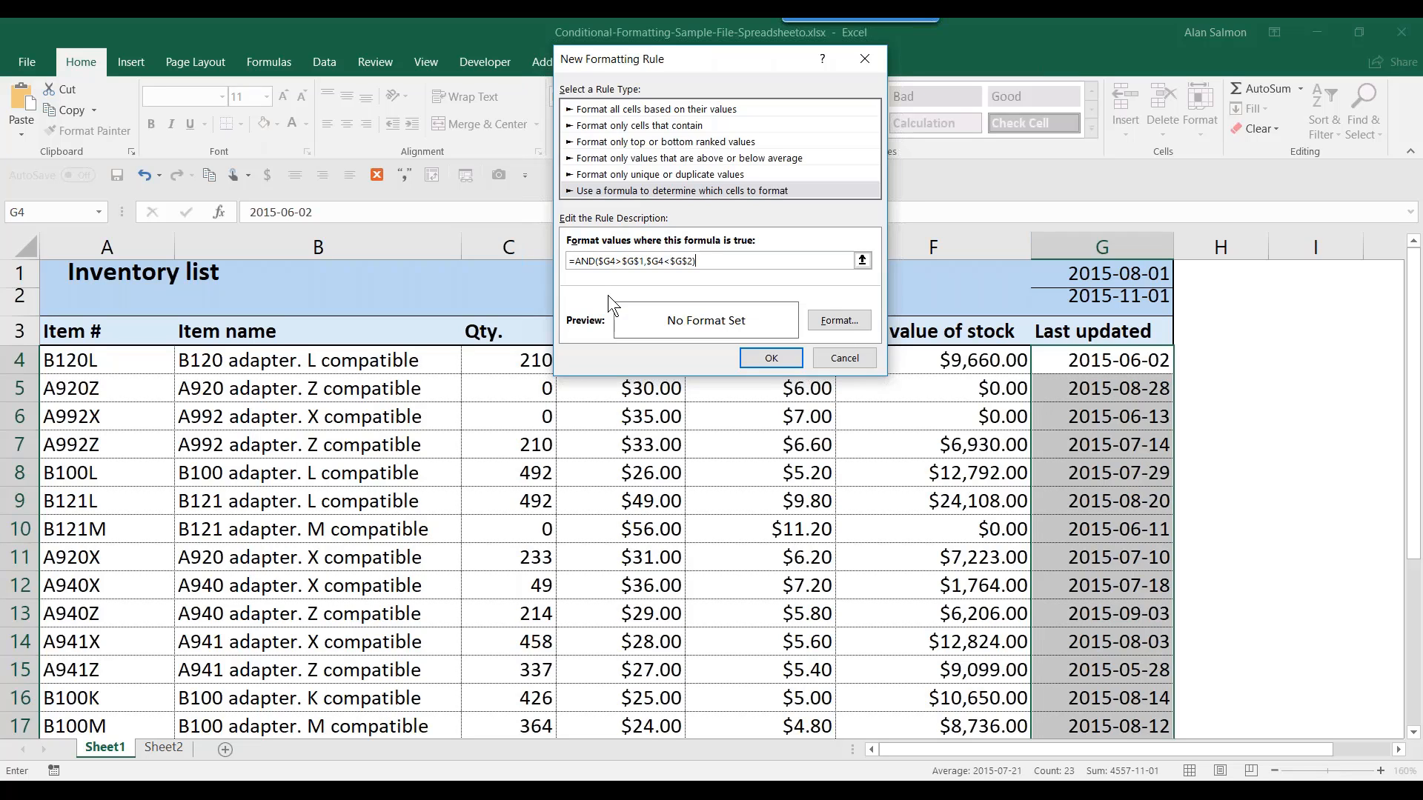
- Give the rule a light green background fill
{"action": "left_click", "coordinate": [824, 322]}
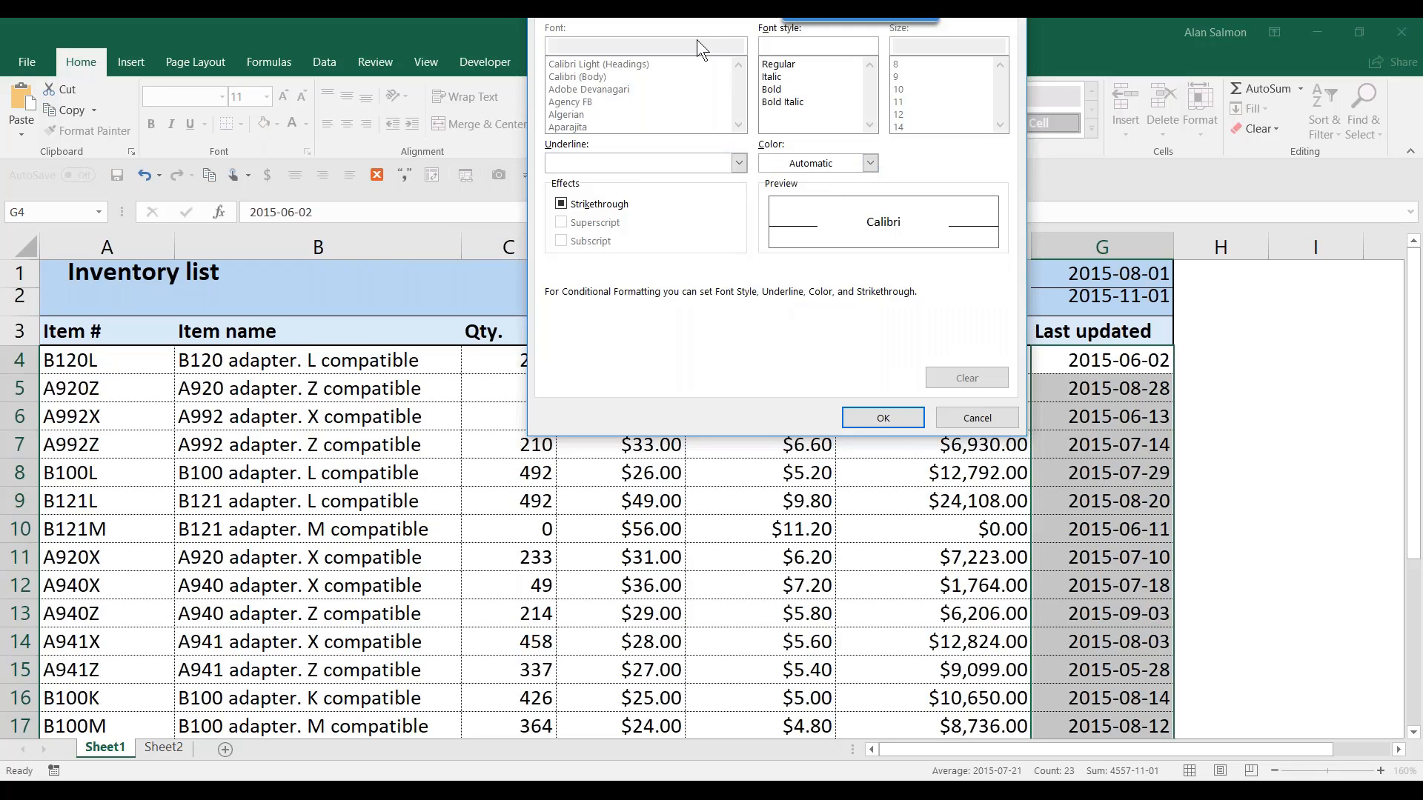
{"action": "left_click_drag", "start_coordinate": [697, 39], "coordinate": [717, 181]}
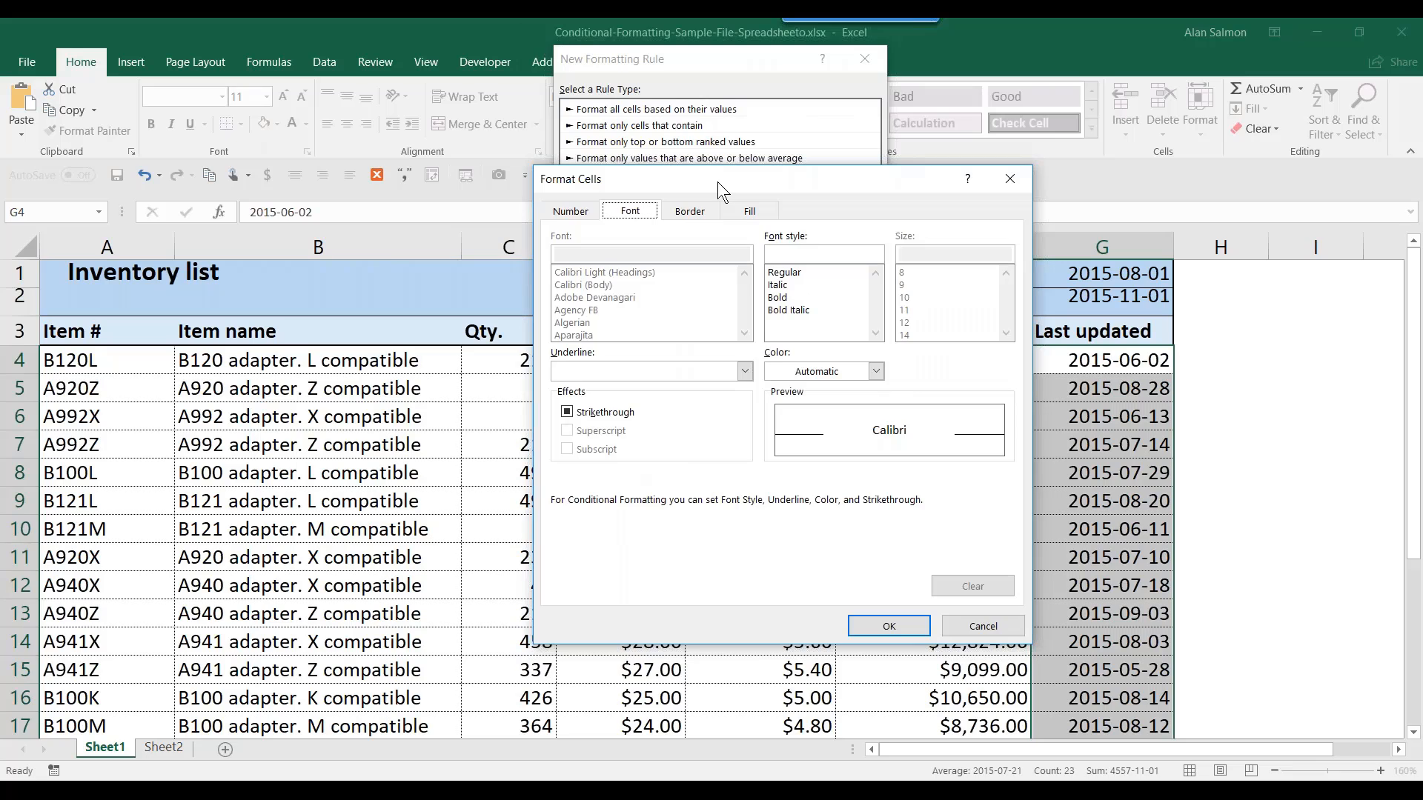
{"action": "left_click", "coordinate": [744, 212]}
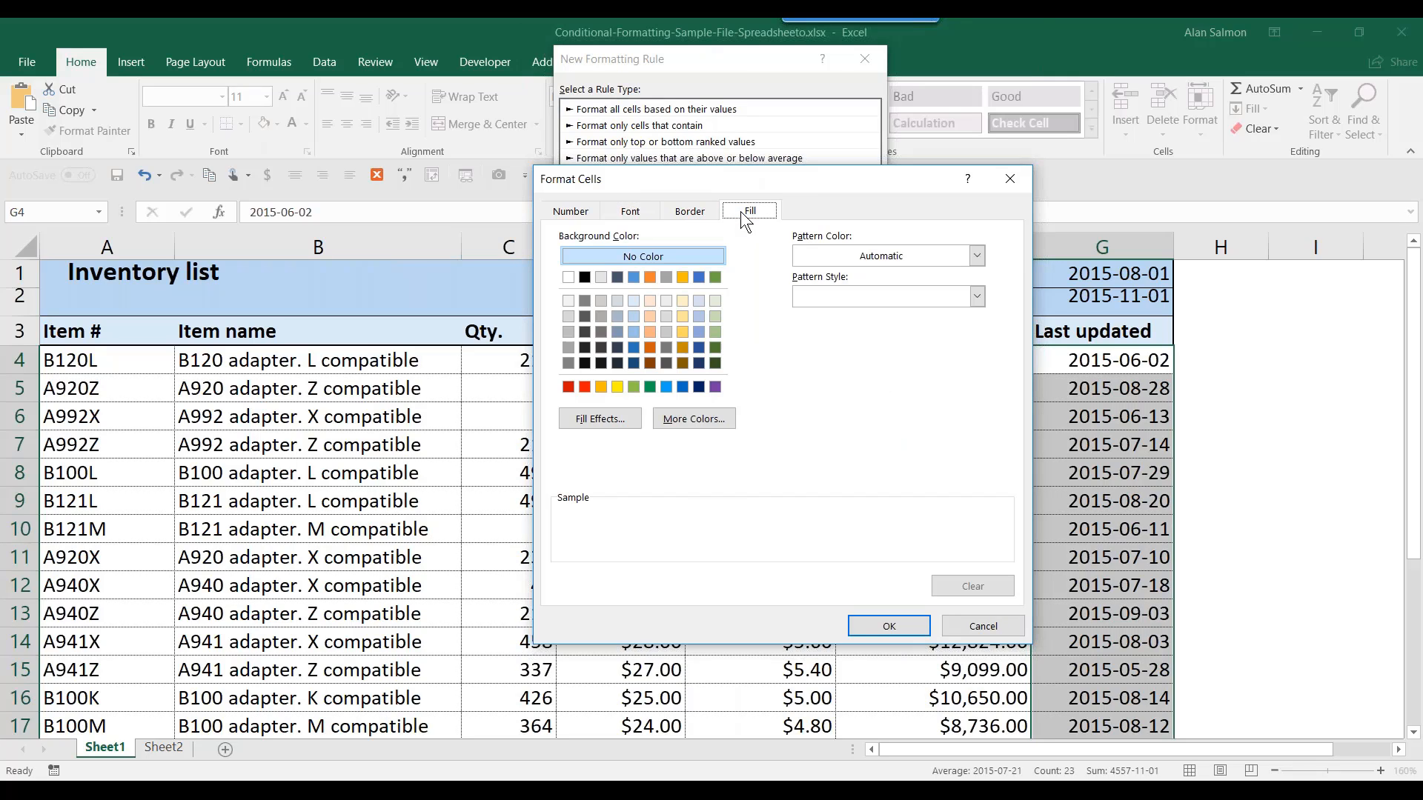
{"action": "left_click", "coordinate": [712, 300]}
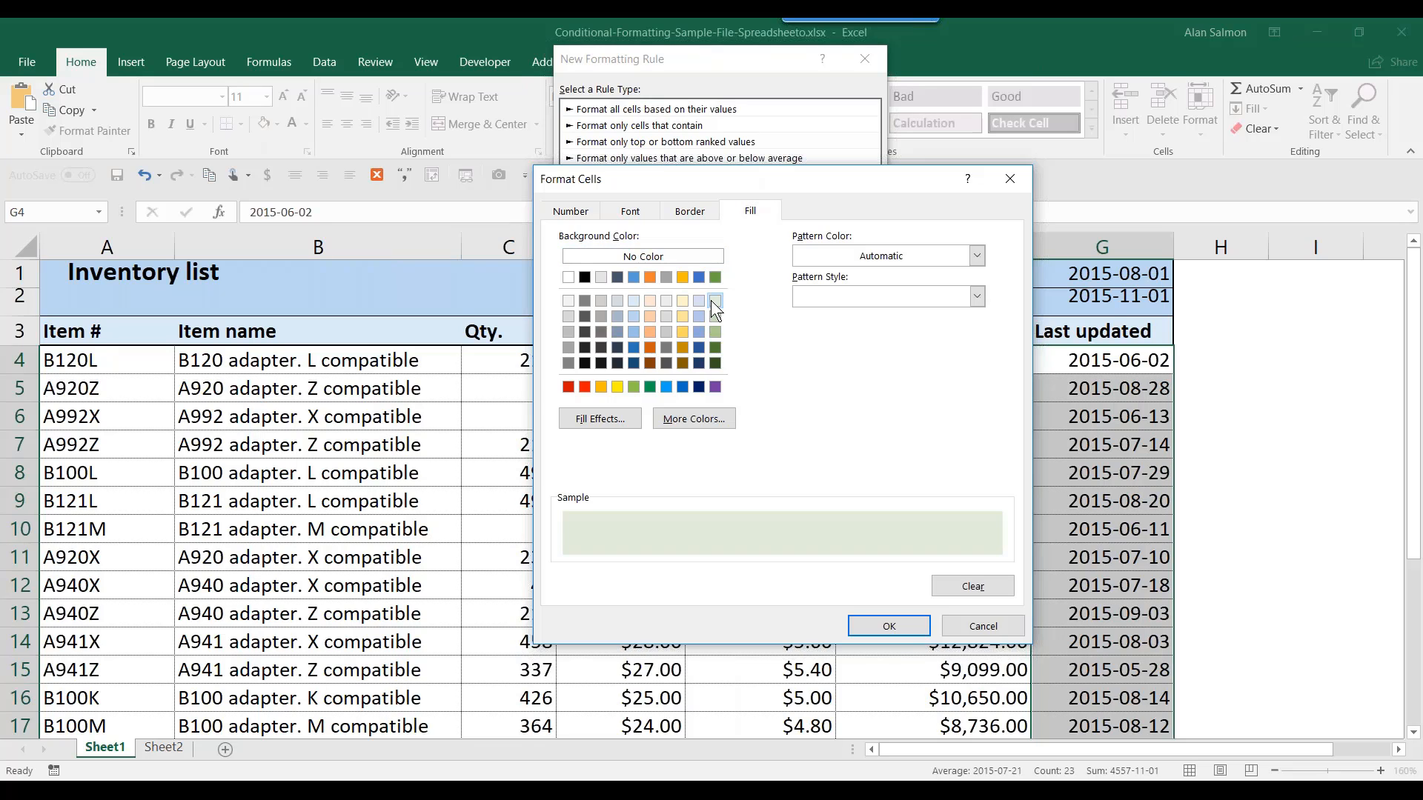
{"action": "left_click", "coordinate": [890, 627]}
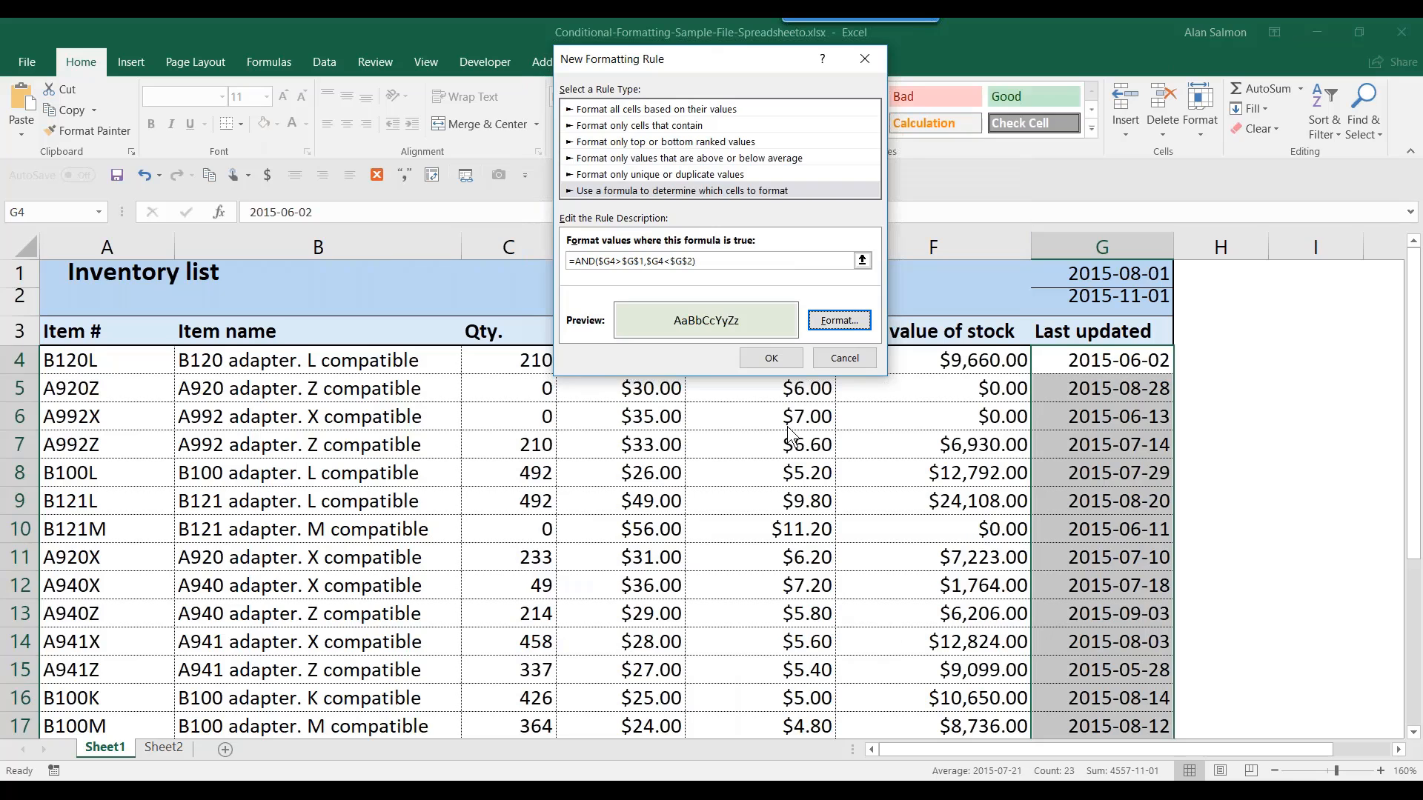
- Apply the light green date-range rule, then clear all rules from the entire sheet
{"action": "left_click", "coordinate": [771, 358]}
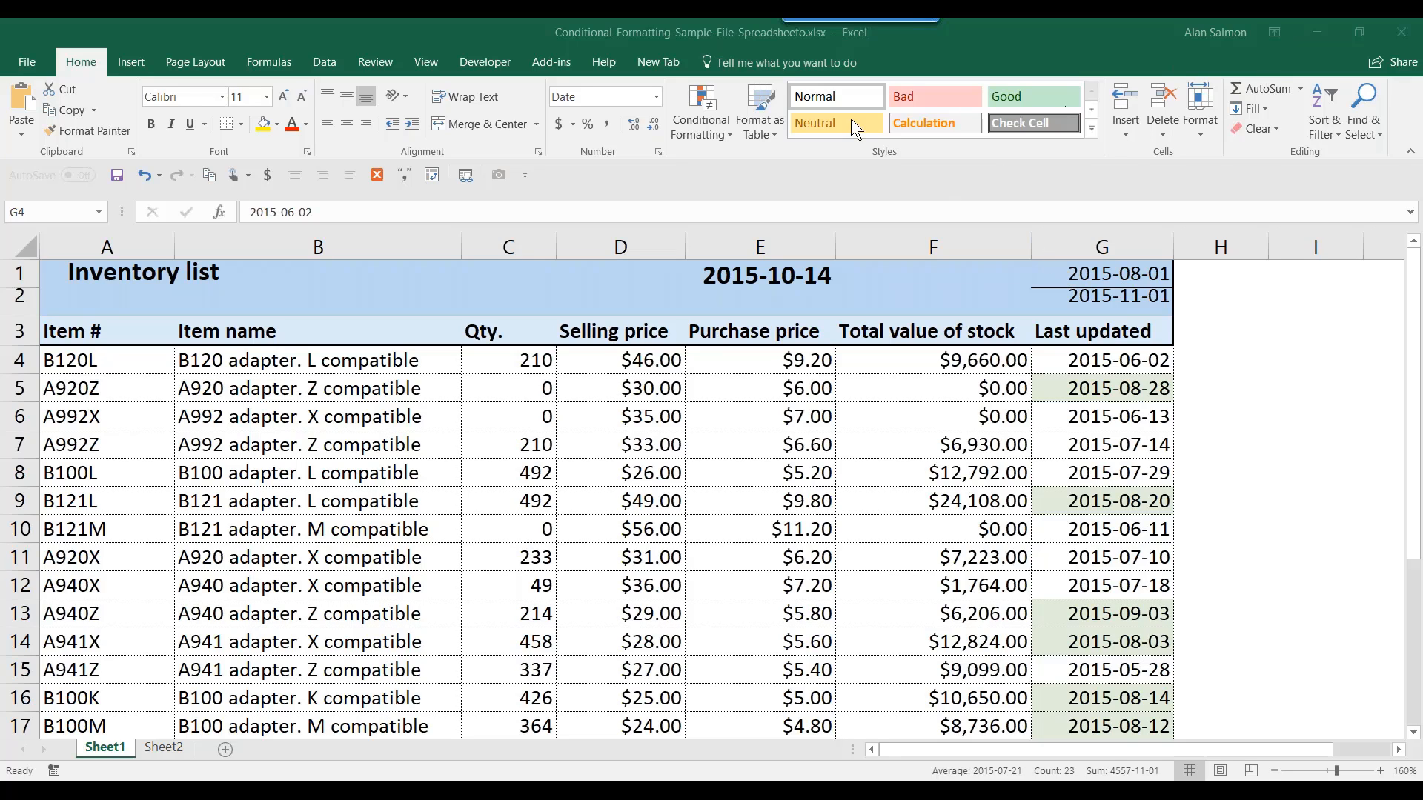
{"action": "left_click", "coordinate": [711, 113]}
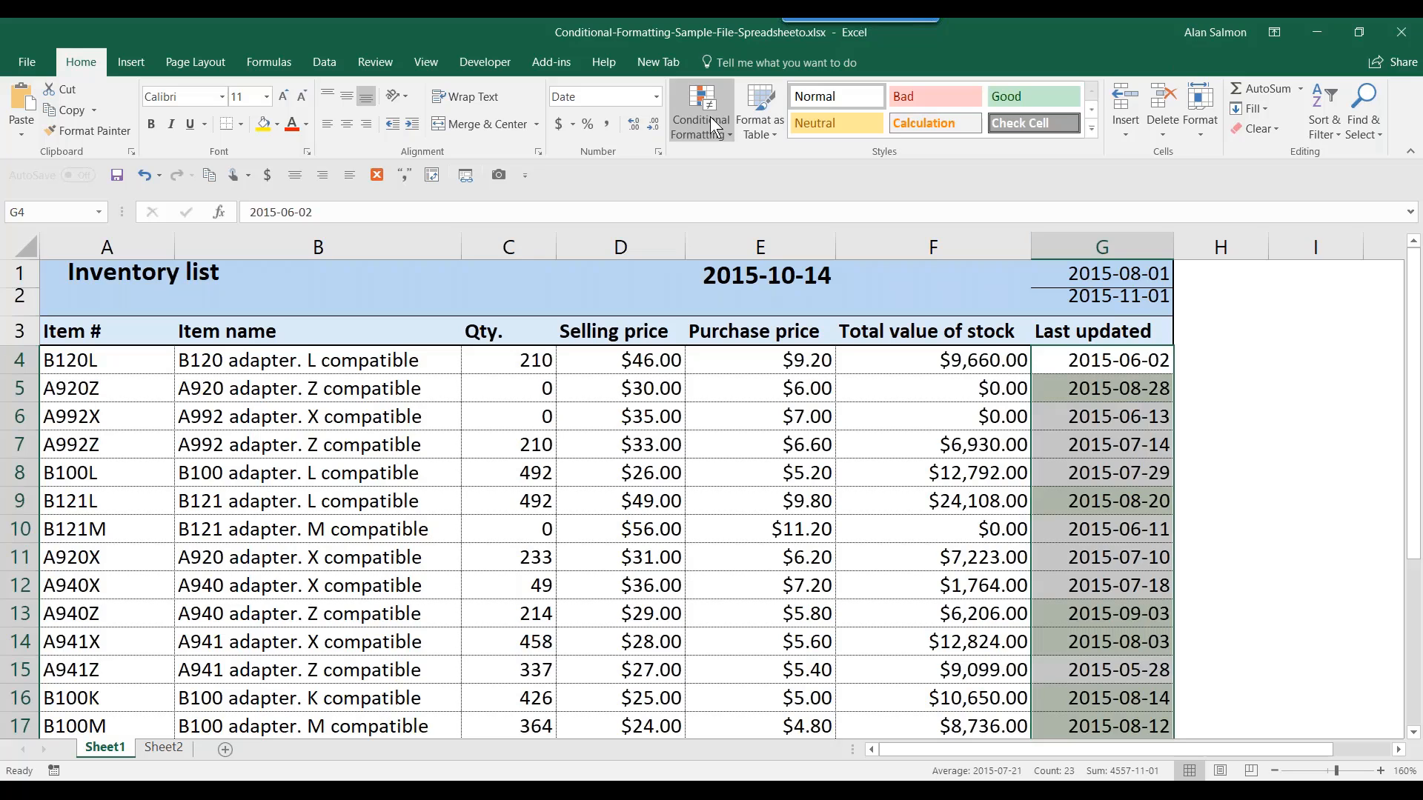
{"action": "left_click", "coordinate": [709, 129]}
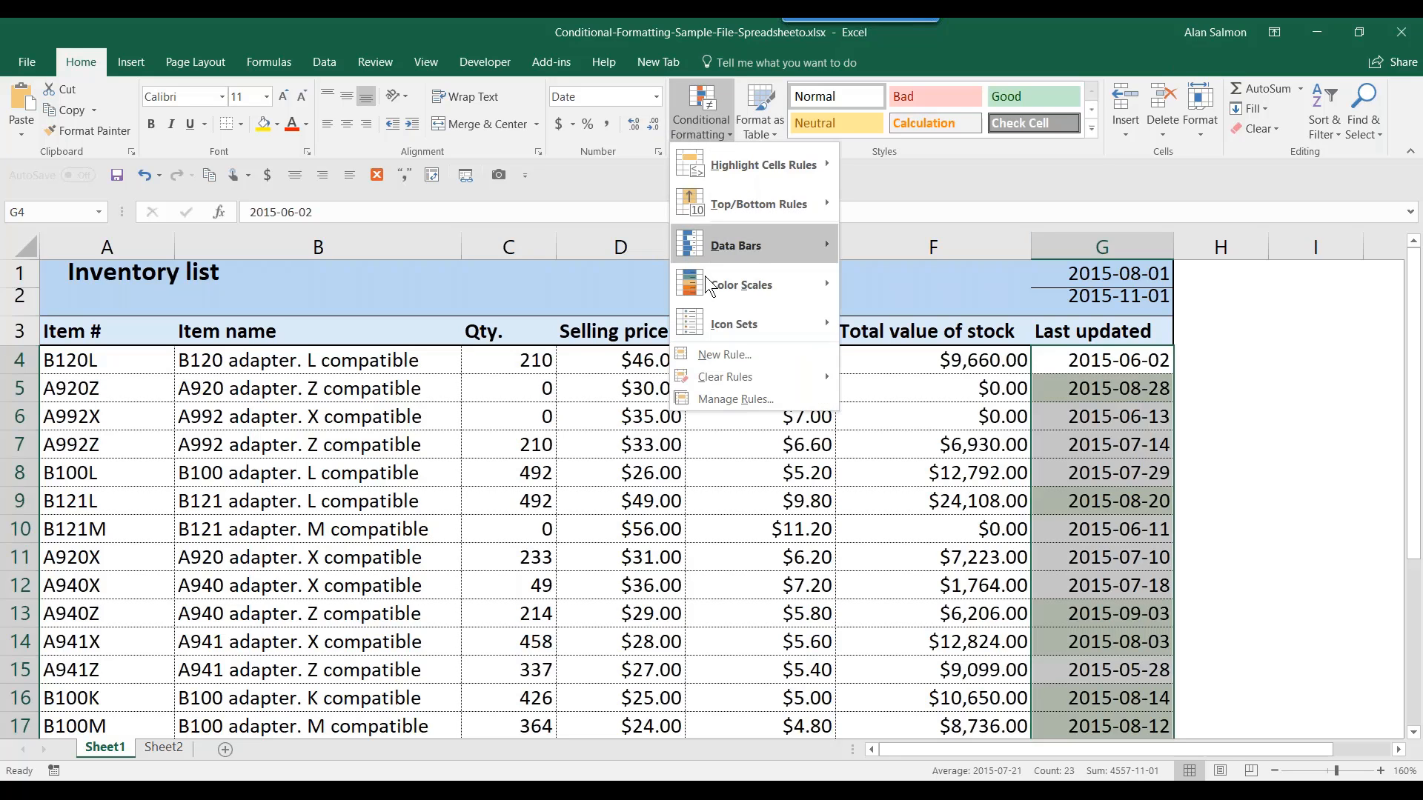
{"action": "mouse_move", "coordinate": [711, 378]}
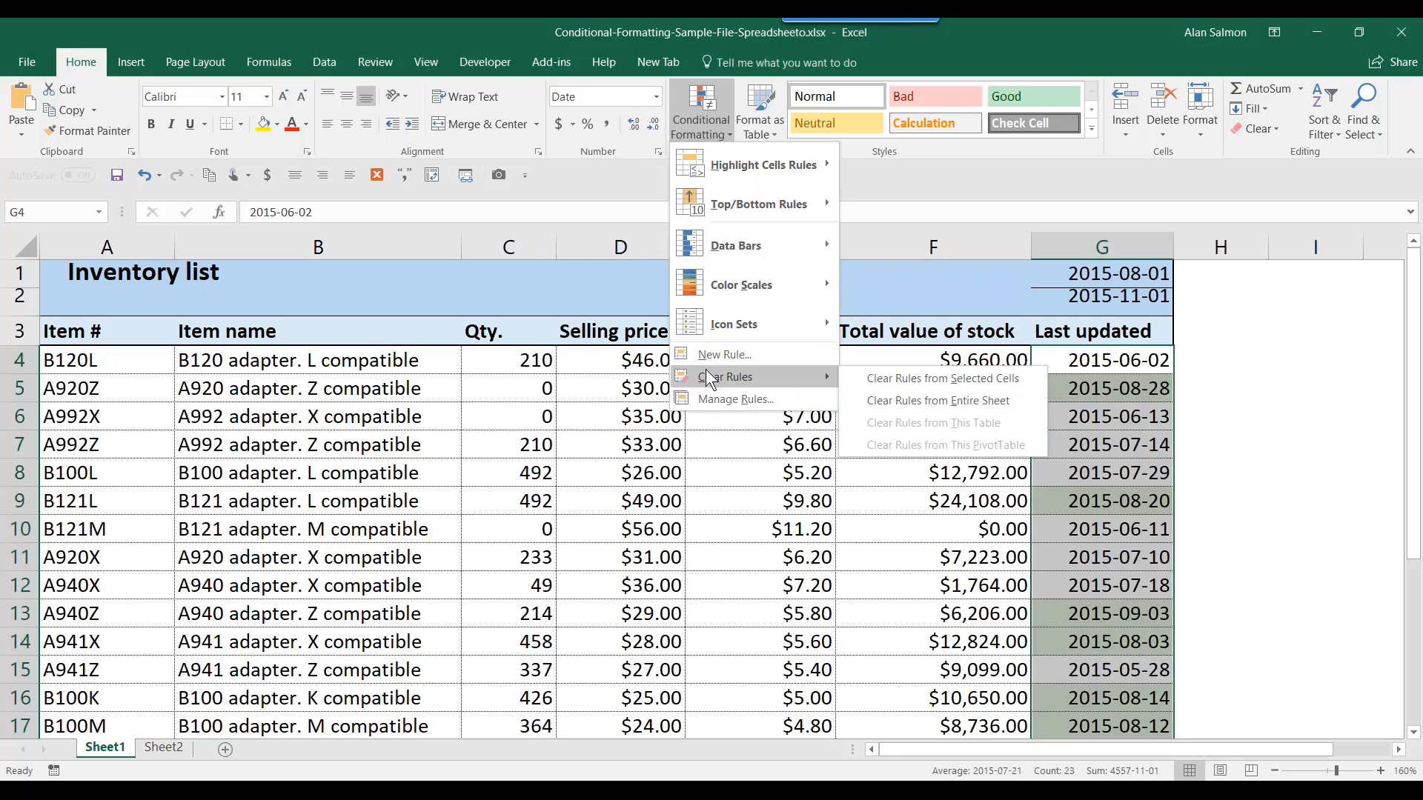
{"action": "left_click", "coordinate": [904, 404]}
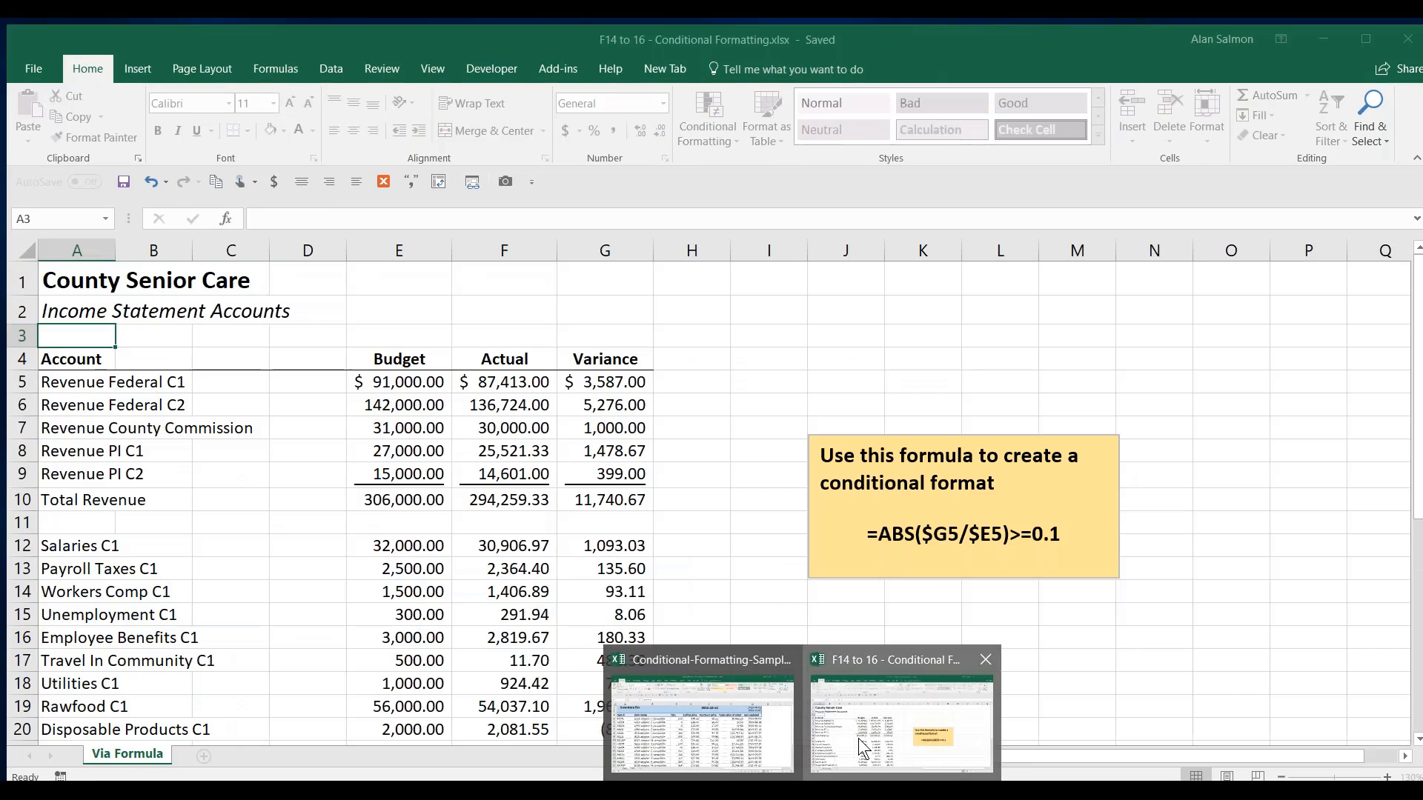
- Switch to the F14 to 16 Conditional Formatting workbook and select the account rows A5:G36
{"action": "left_click", "coordinate": [863, 749]}
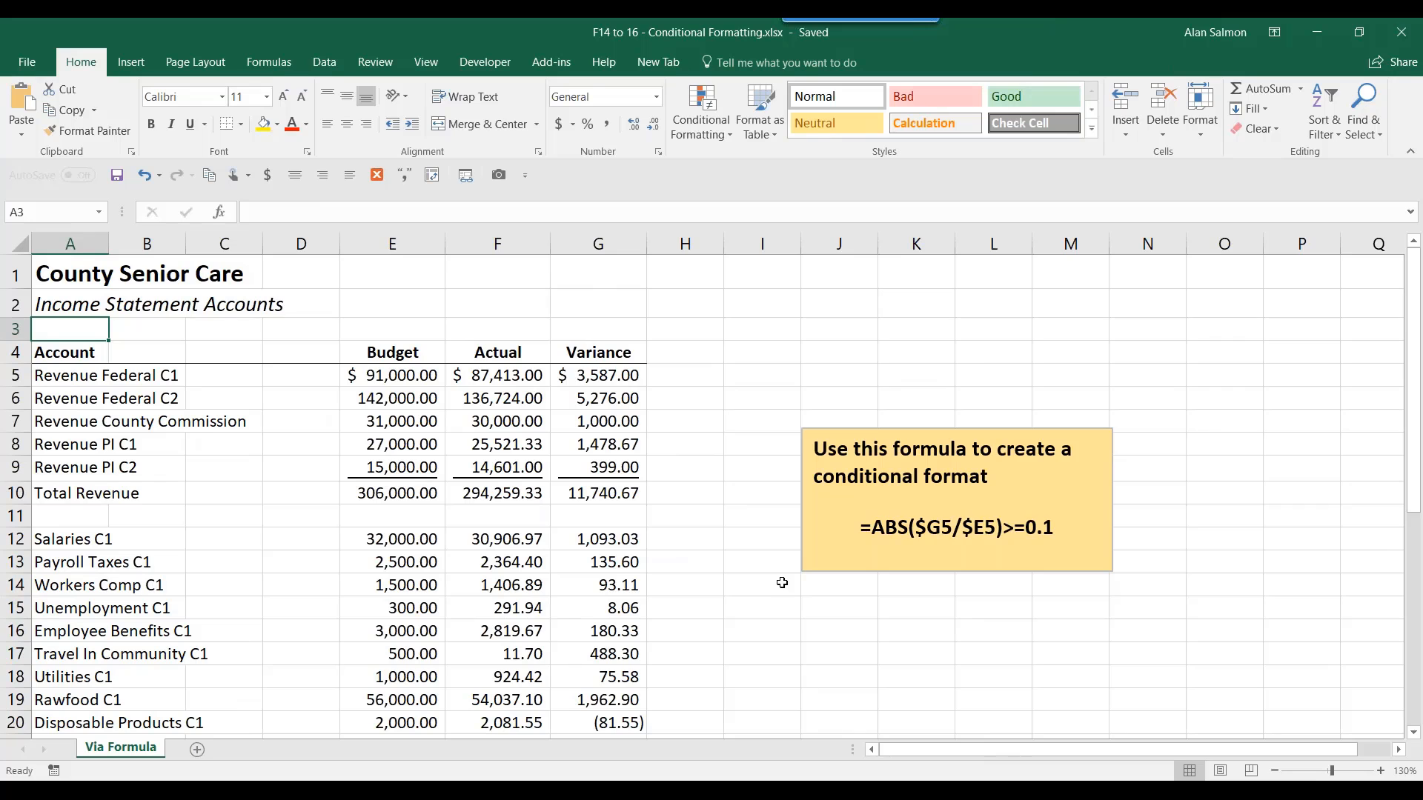
{"action": "scroll", "coordinate": [784, 583], "scroll_direction": "up", "scroll_amount": 1}
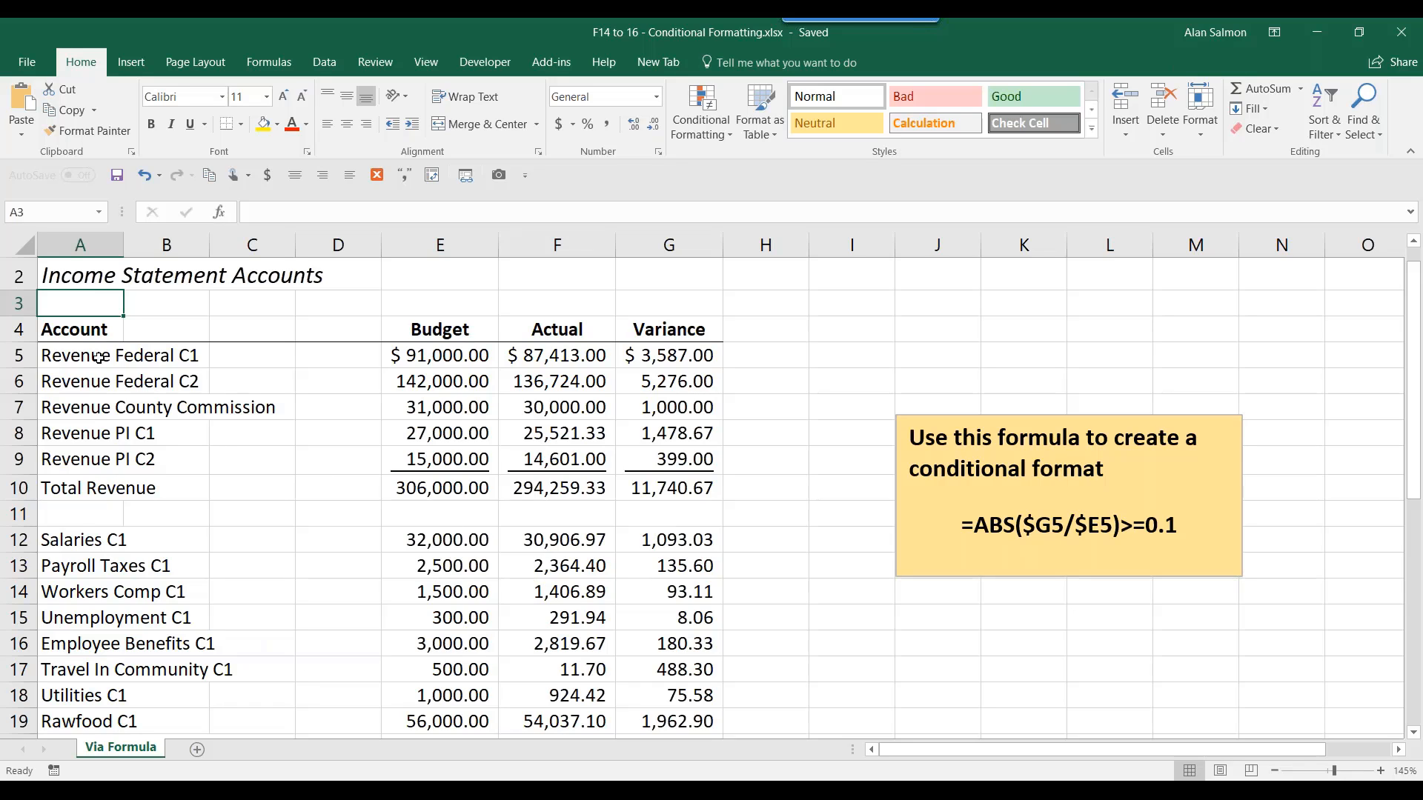
{"action": "left_click_drag", "start_coordinate": [59, 360], "coordinate": [644, 652]}
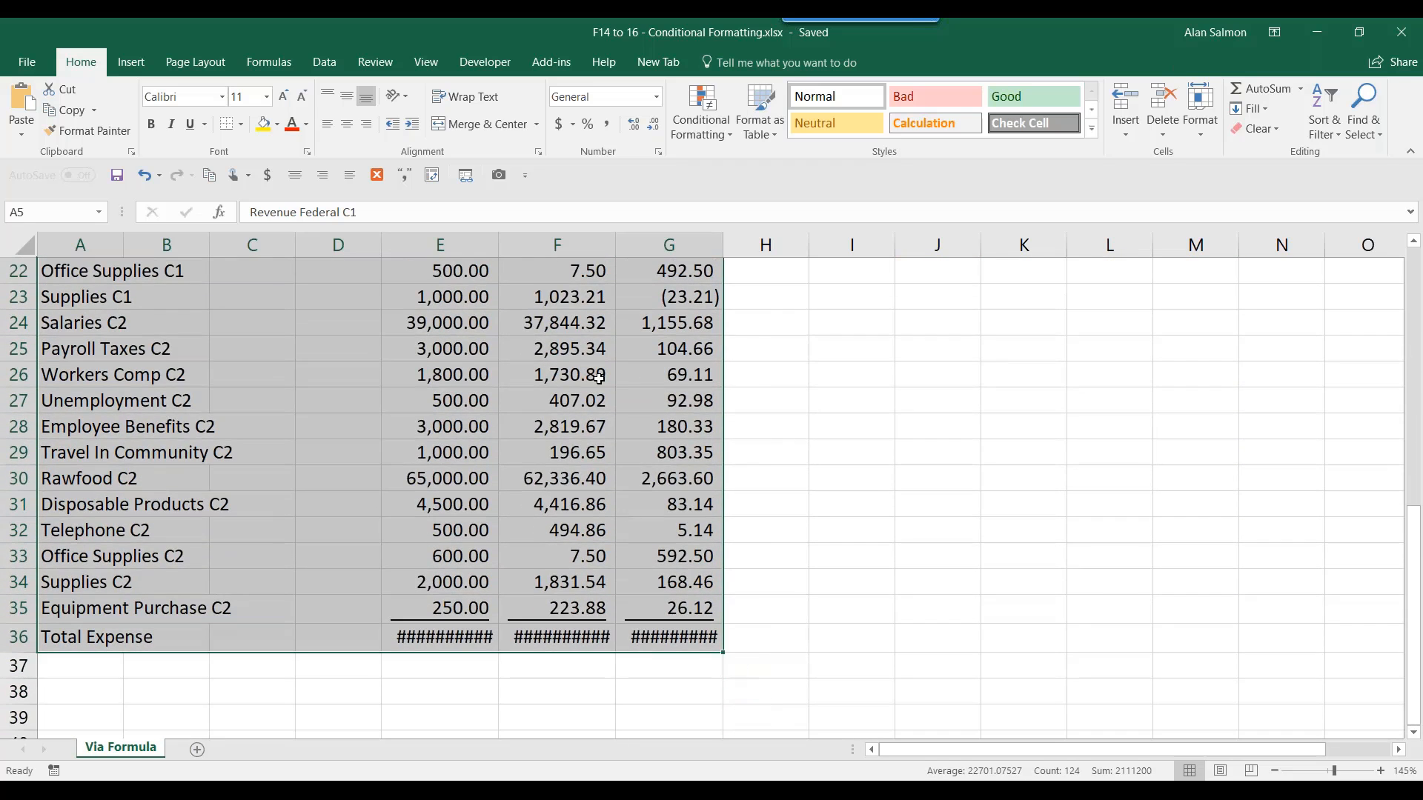
- Widen columns E, F and G so their totals show, then open Conditional Formatting
{"action": "left_click_drag", "start_coordinate": [498, 245], "coordinate": [505, 244]}
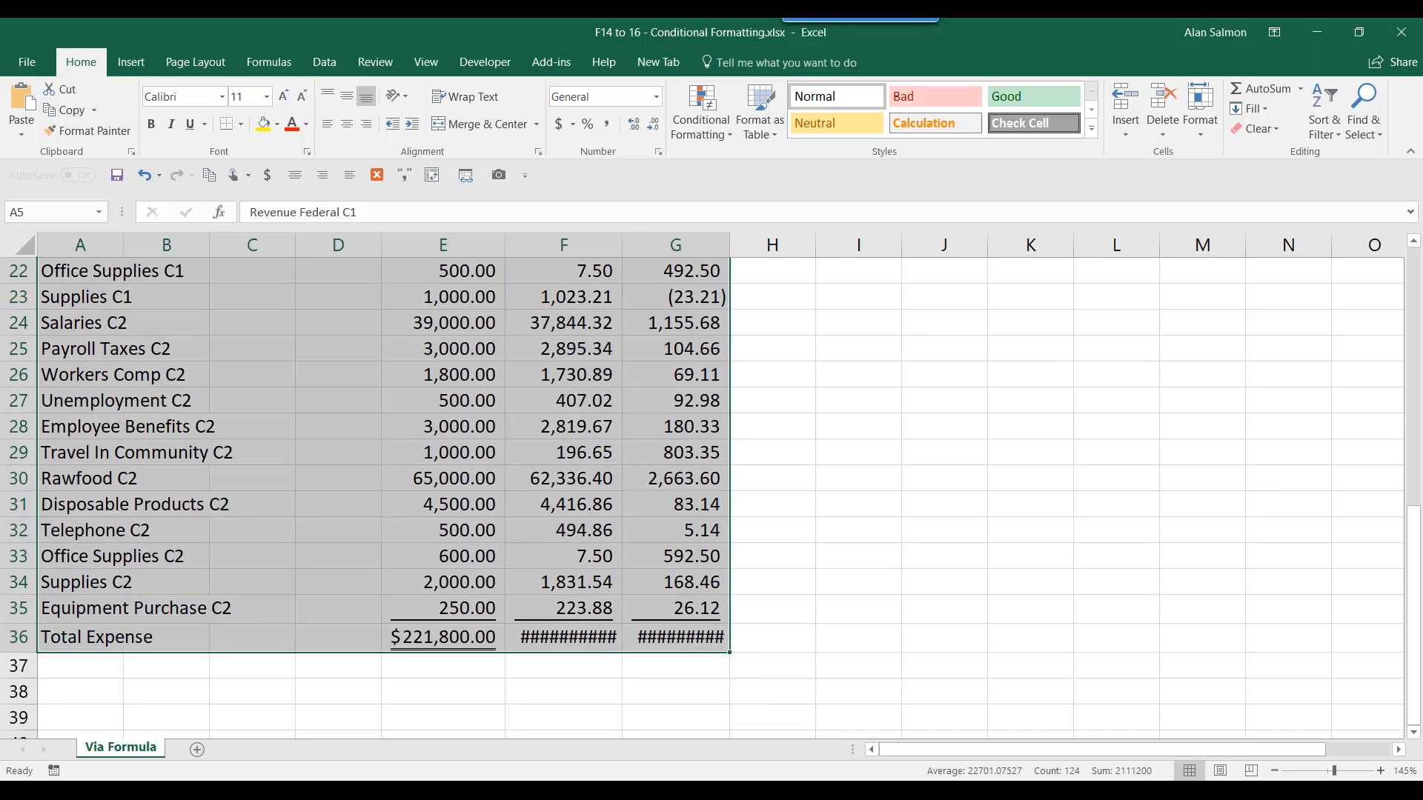
{"action": "left_click_drag", "start_coordinate": [622, 245], "coordinate": [630, 245]}
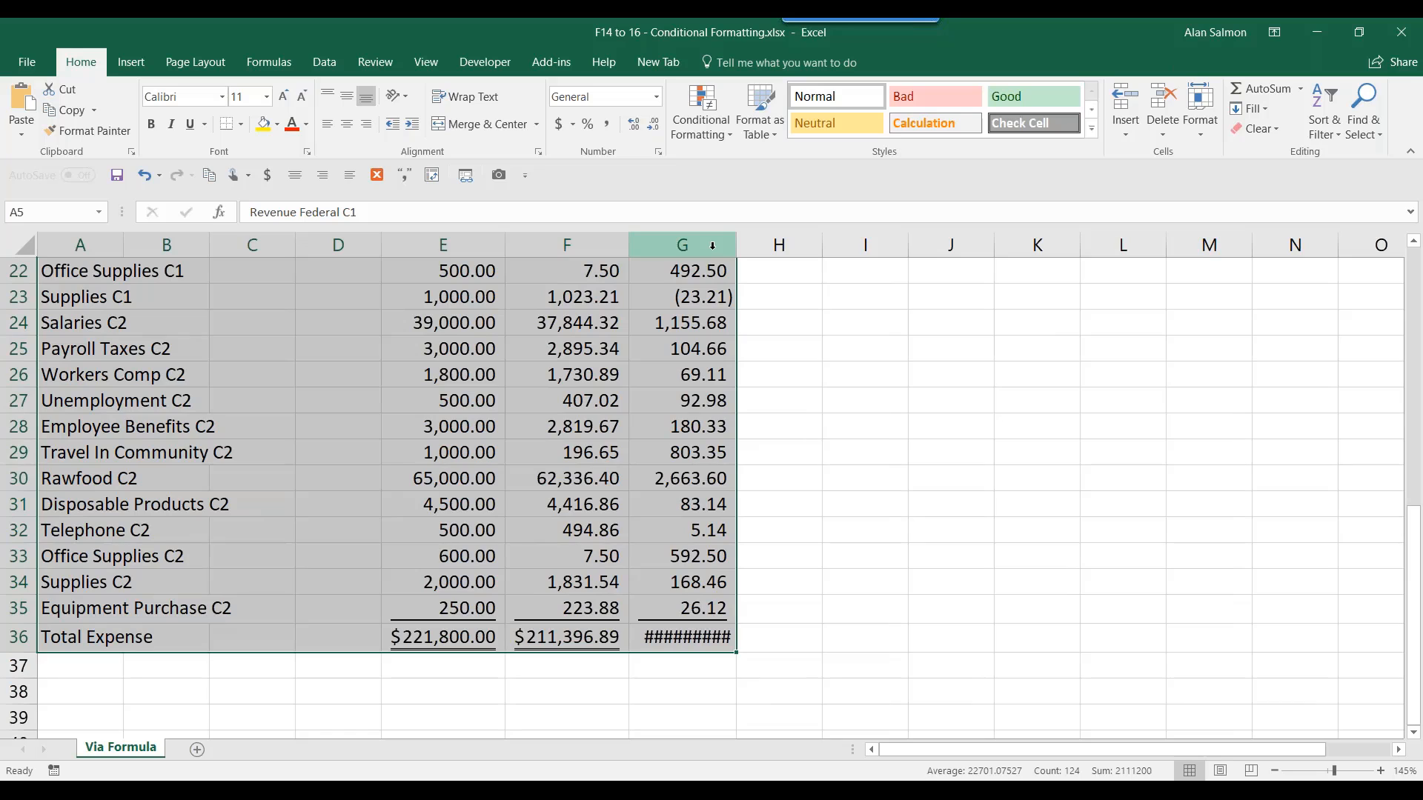
{"action": "left_click_drag", "start_coordinate": [736, 252], "coordinate": [743, 254]}
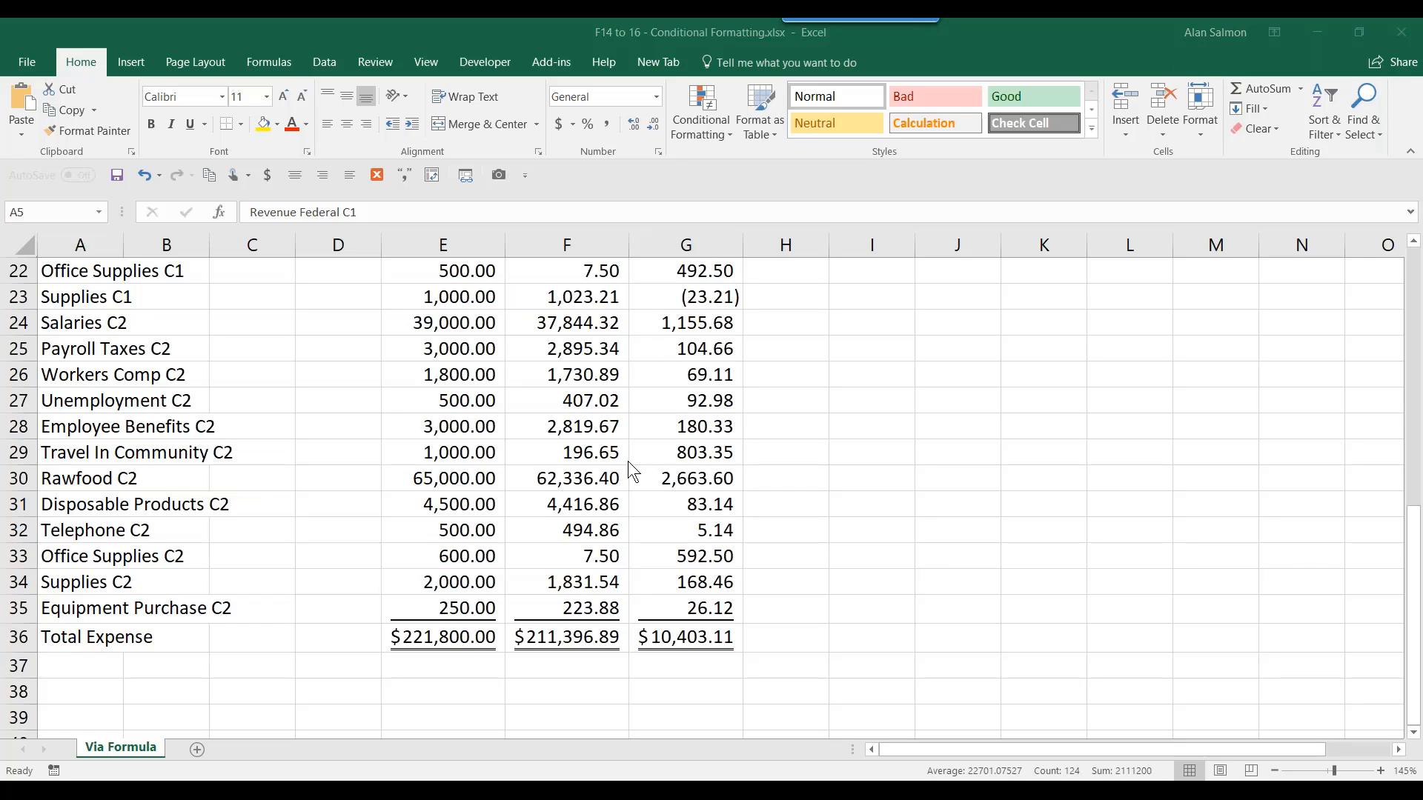
{"action": "left_click", "coordinate": [700, 627]}
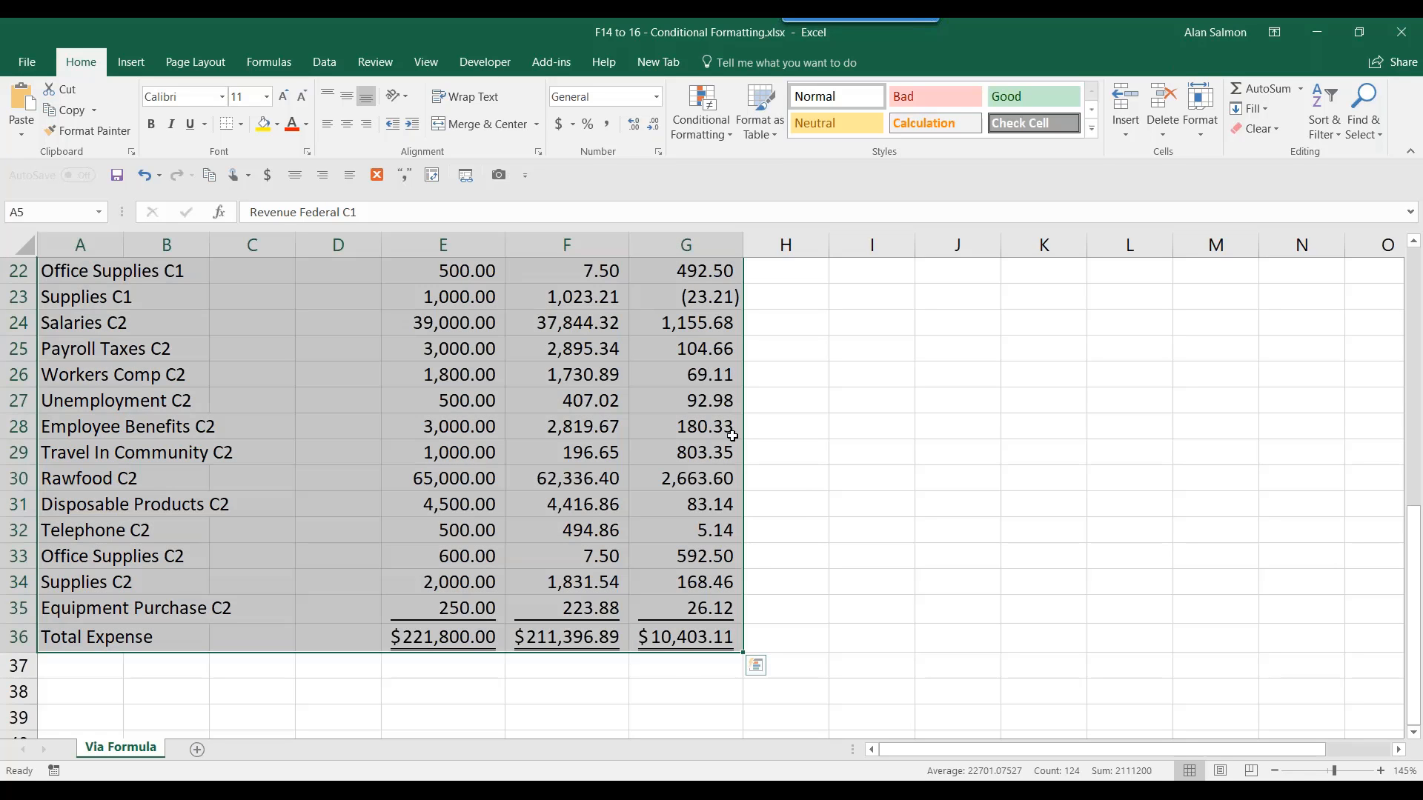
{"action": "left_click", "coordinate": [704, 123]}
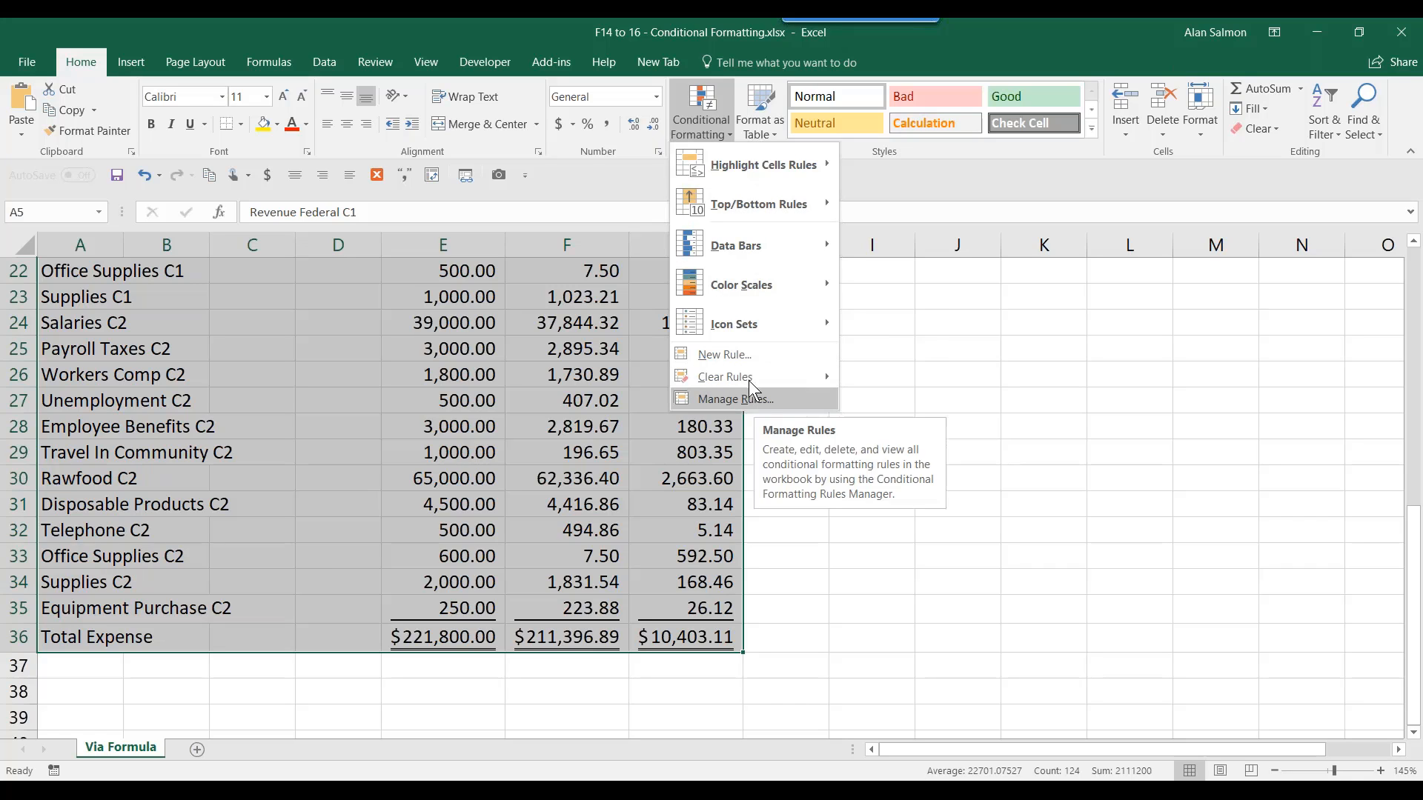
- Start a new 'Use a formula to determine which cells to format' rule with =ABS($G5/$E5)>=0.1
{"action": "left_click", "coordinate": [743, 350]}
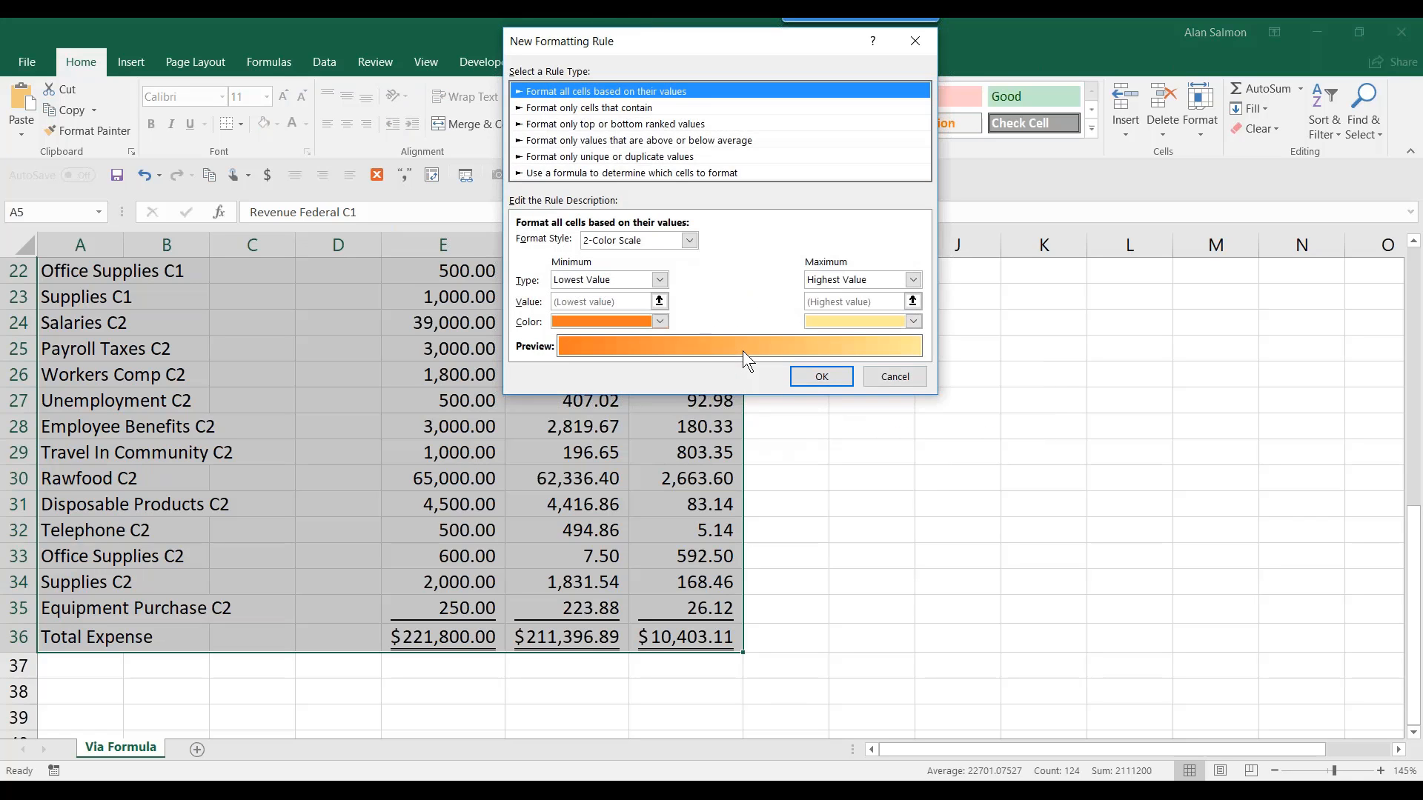
{"action": "left_click", "coordinate": [647, 175]}
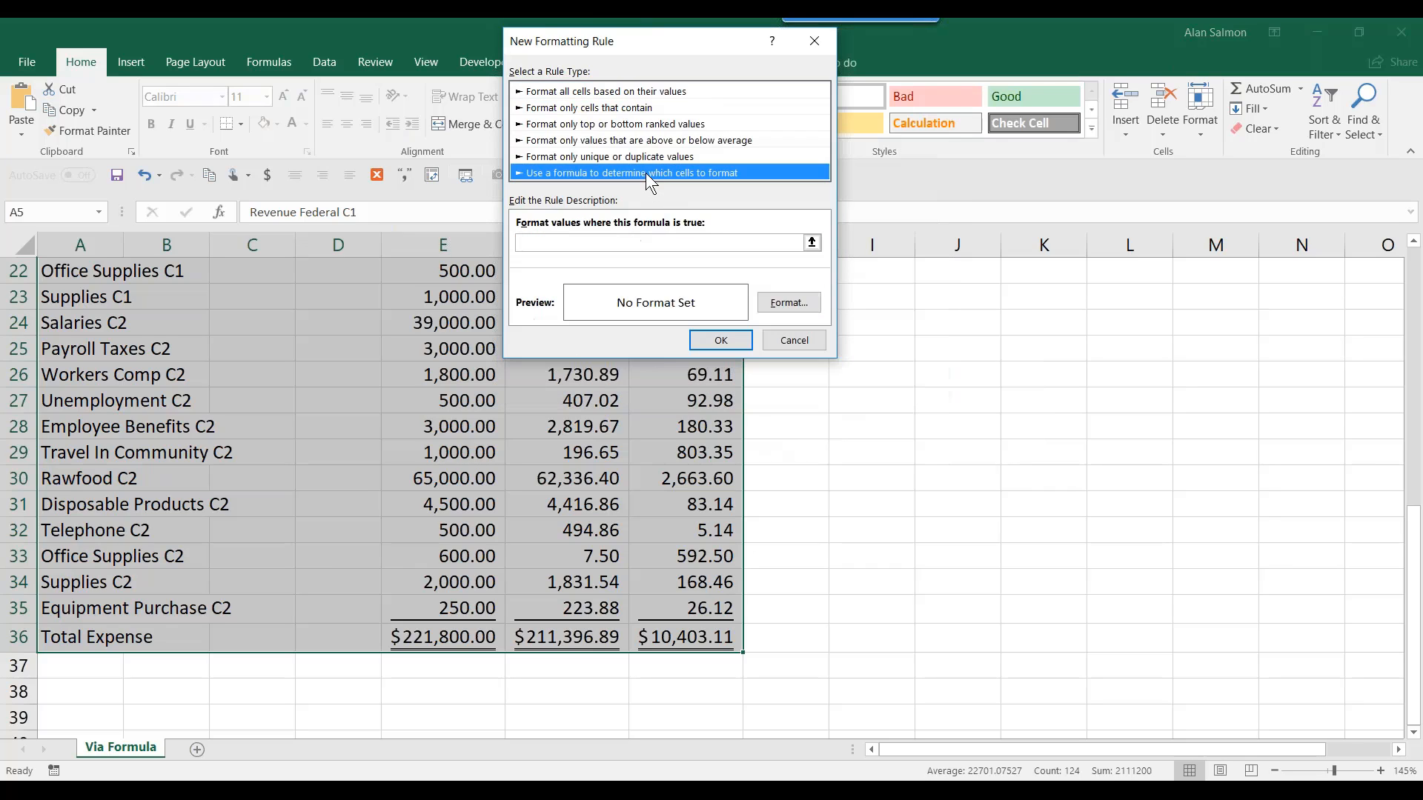
{"action": "left_click", "coordinate": [576, 243]}
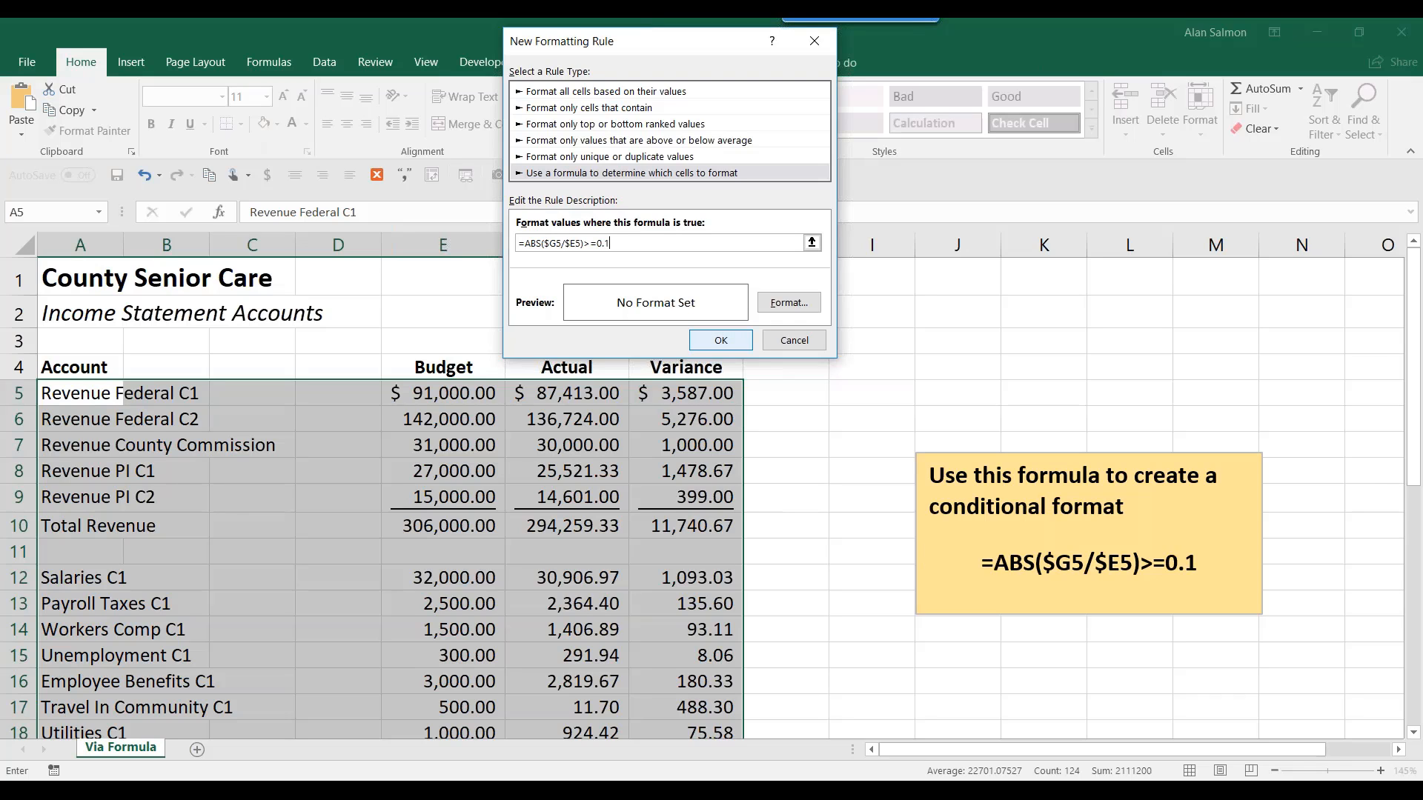
- Give the variance rule a light gold fill and apply it to the income statement rows
{"action": "left_click", "coordinate": [791, 304]}
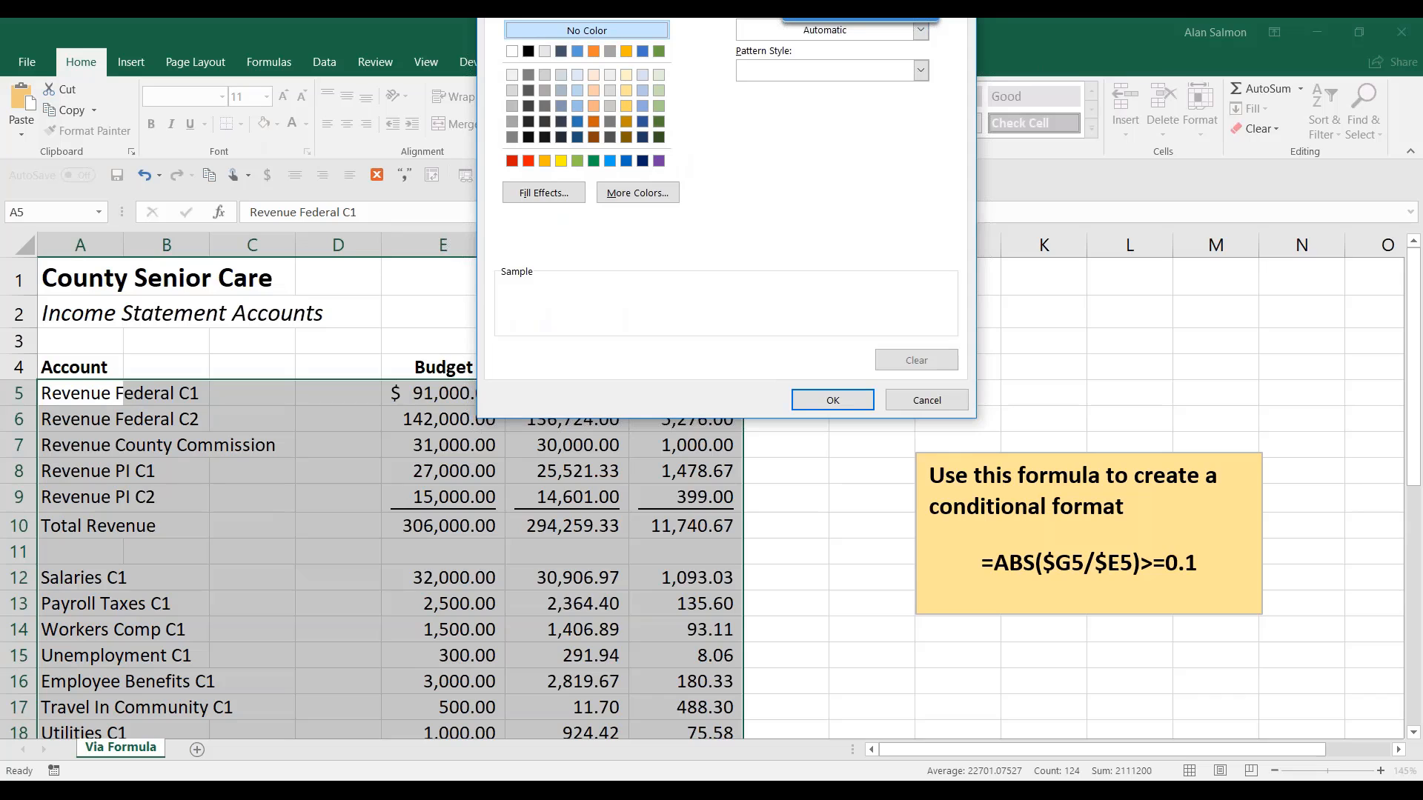
{"action": "left_click_drag", "start_coordinate": [782, 19], "coordinate": [765, 137]}
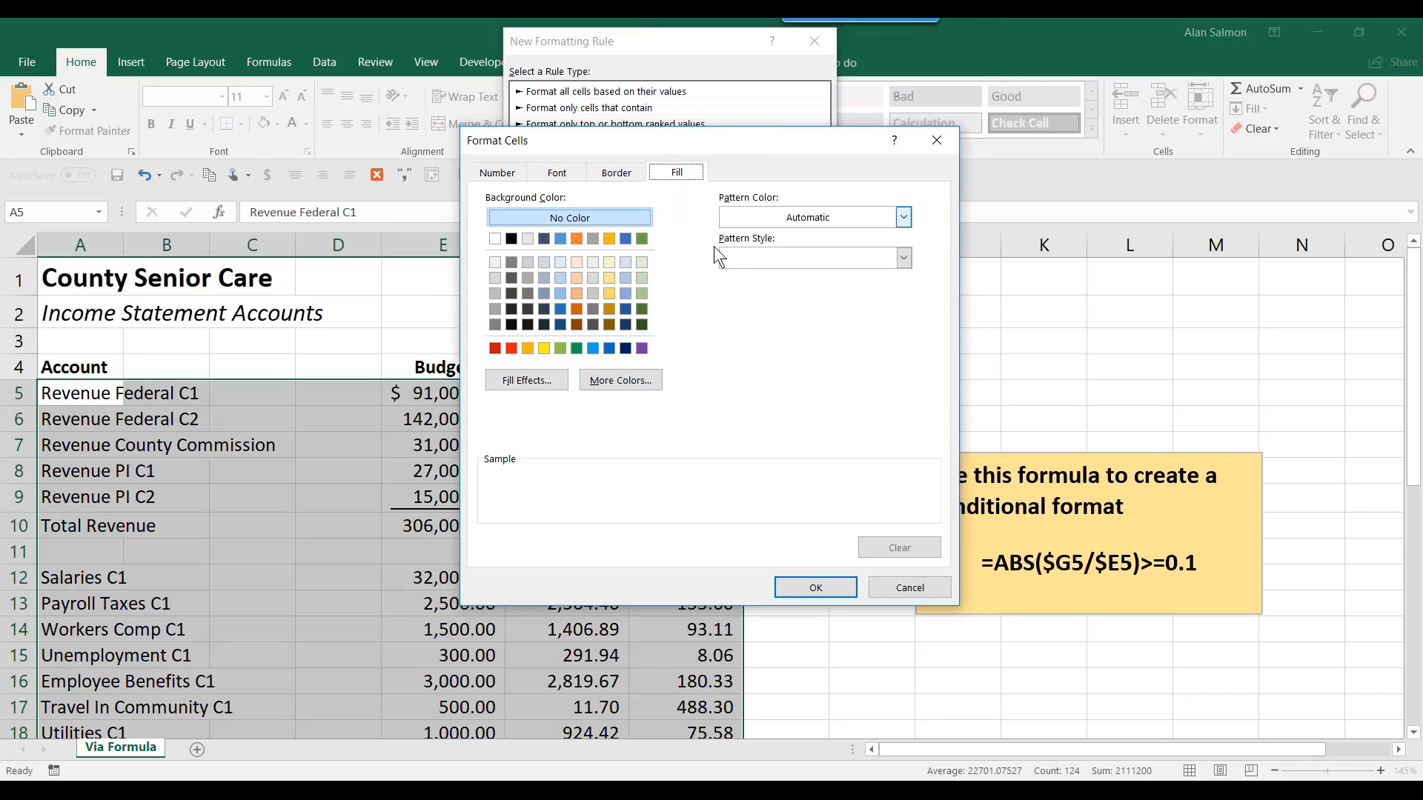
{"action": "left_click", "coordinate": [607, 293]}
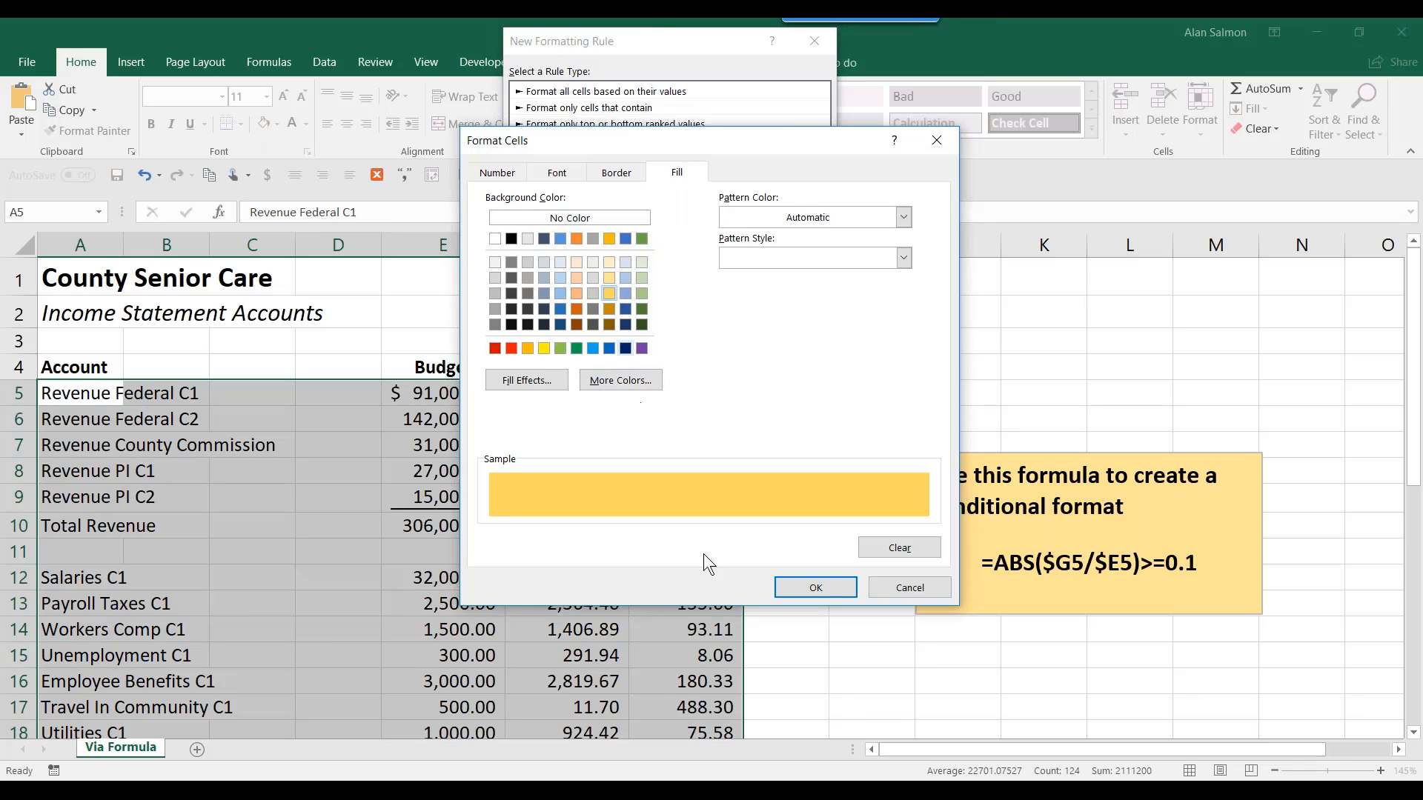
{"action": "left_click", "coordinate": [825, 581]}
{"action": "left_click", "coordinate": [720, 341]}
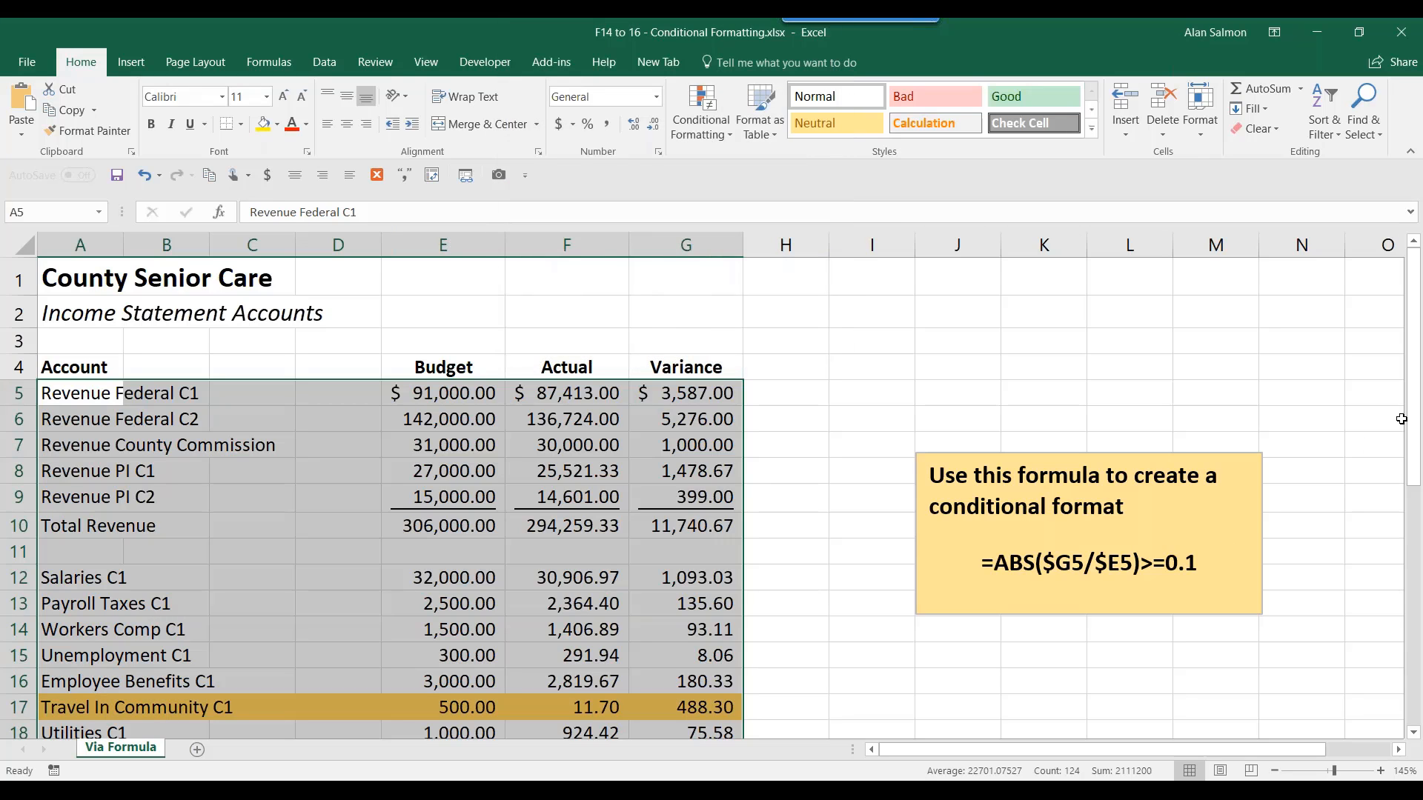
{"action": "left_click_drag", "start_coordinate": [1414, 426], "coordinate": [1421, 634]}
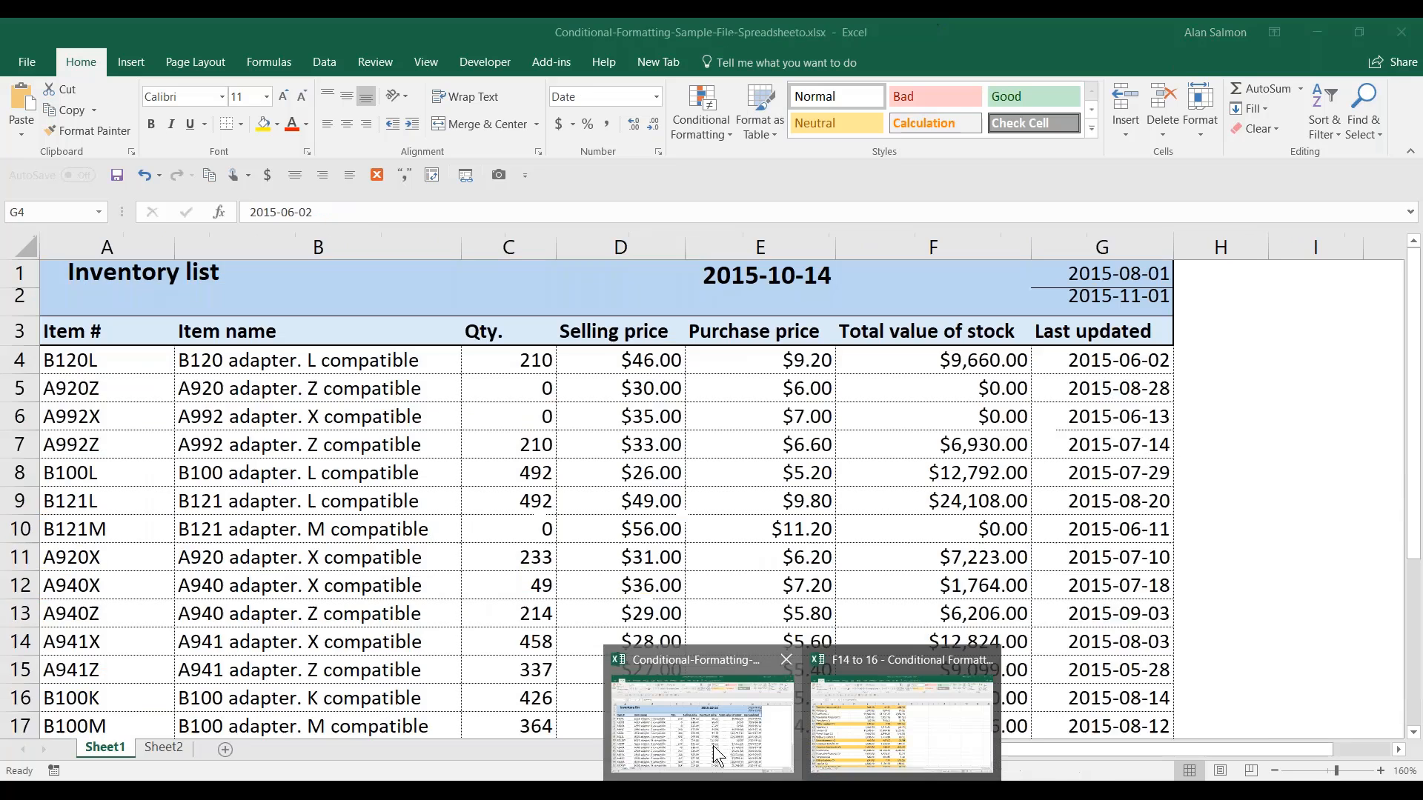
- Open Sheet2 of the Conditional-Formatting-Sample workbook and select the time-log range B5:AF9
{"action": "left_click", "coordinate": [713, 745]}
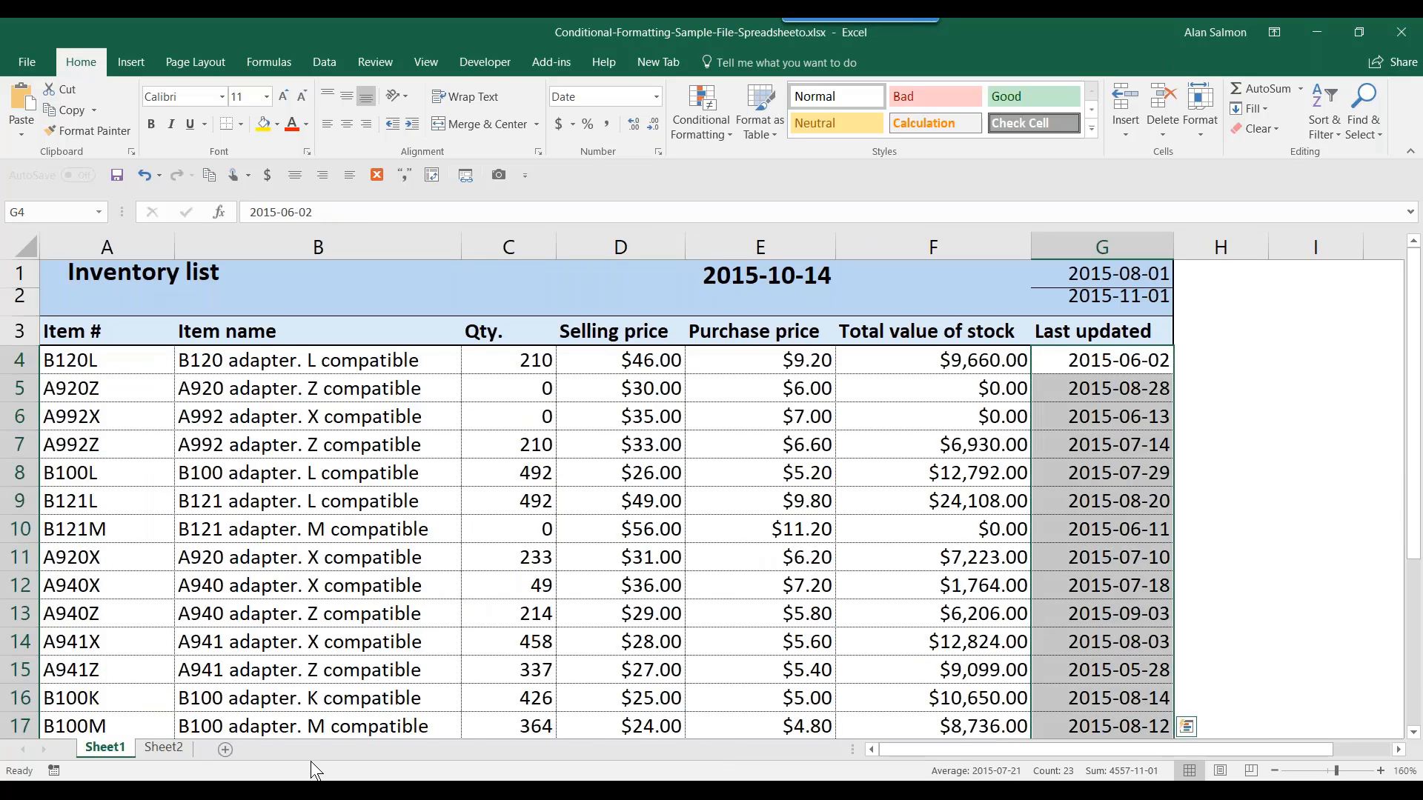
{"action": "left_click", "coordinate": [164, 747]}
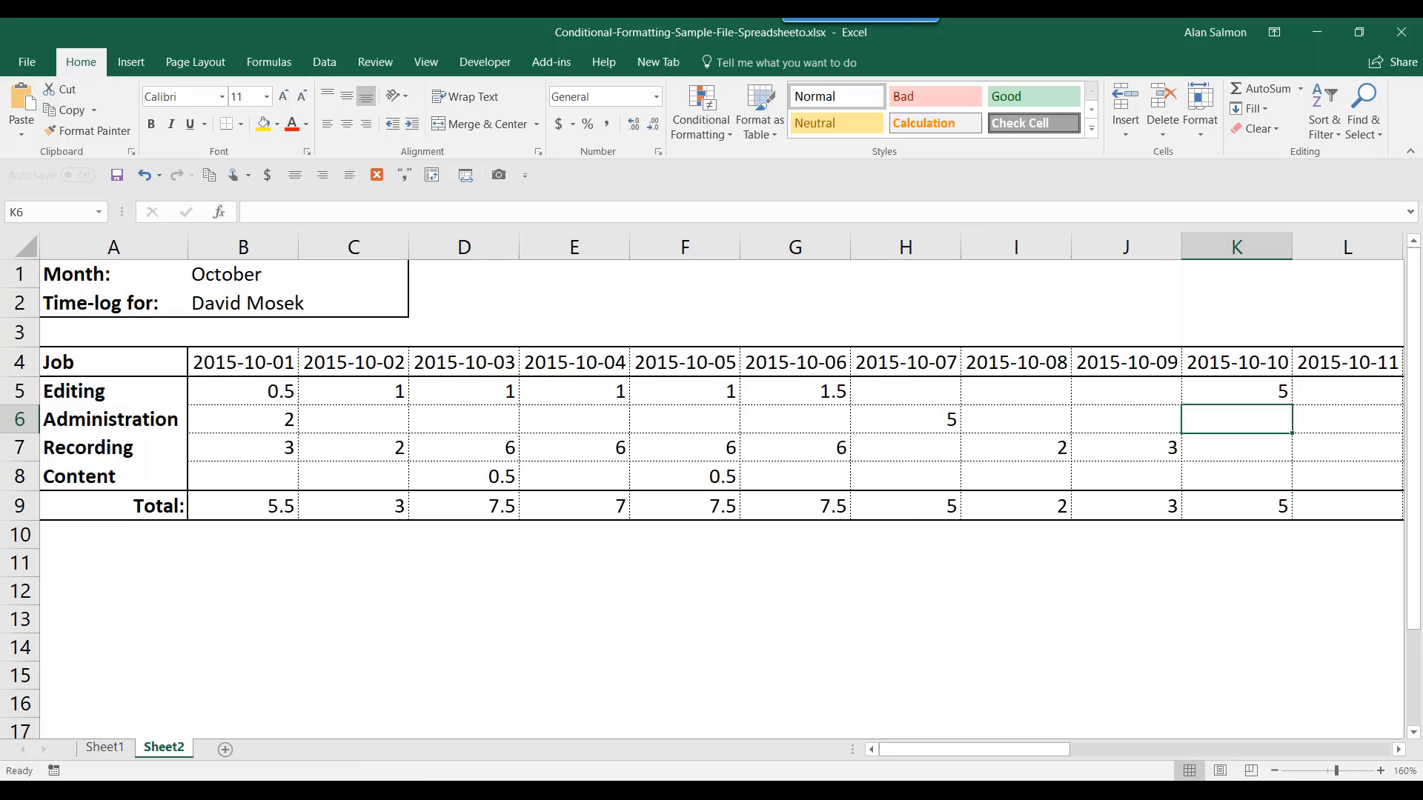
{"action": "left_click", "coordinate": [263, 386]}
{"action": "left_click_drag", "start_coordinate": [279, 394], "coordinate": [1077, 511]}
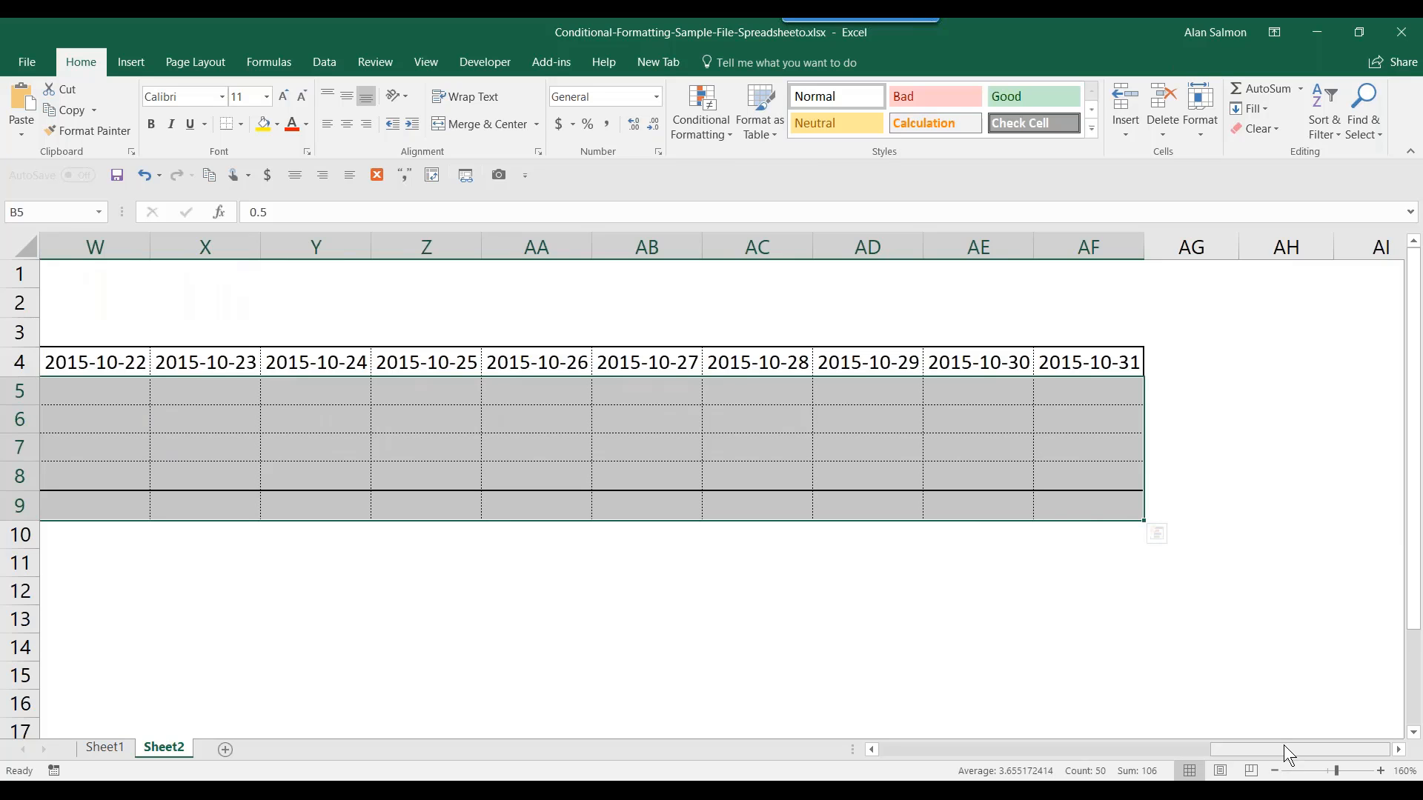
{"action": "left_click_drag", "start_coordinate": [1284, 747], "coordinate": [910, 754]}
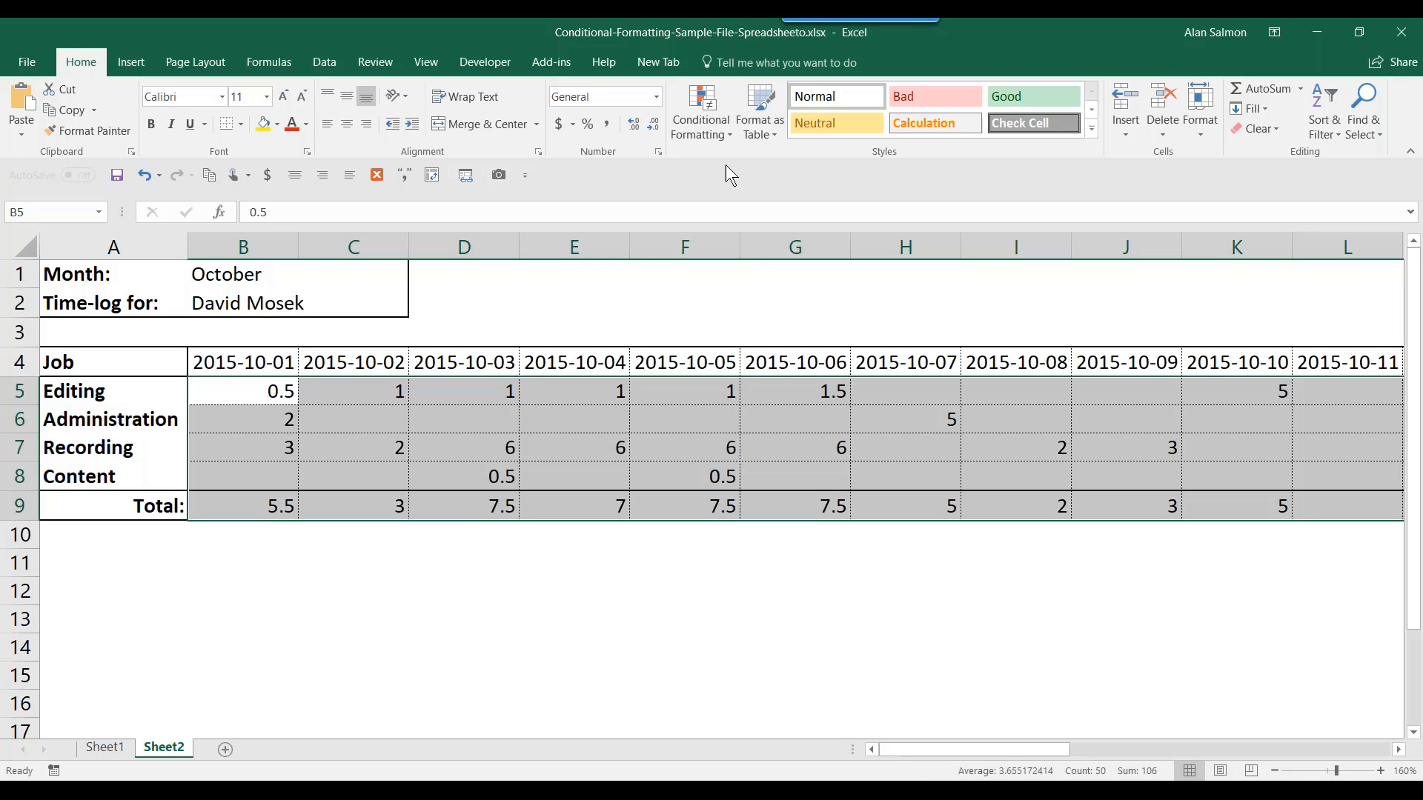
- Create a new formula-based conditional formatting rule by pasting =ISNUMBER(B$9)
{"action": "left_click", "coordinate": [715, 122]}
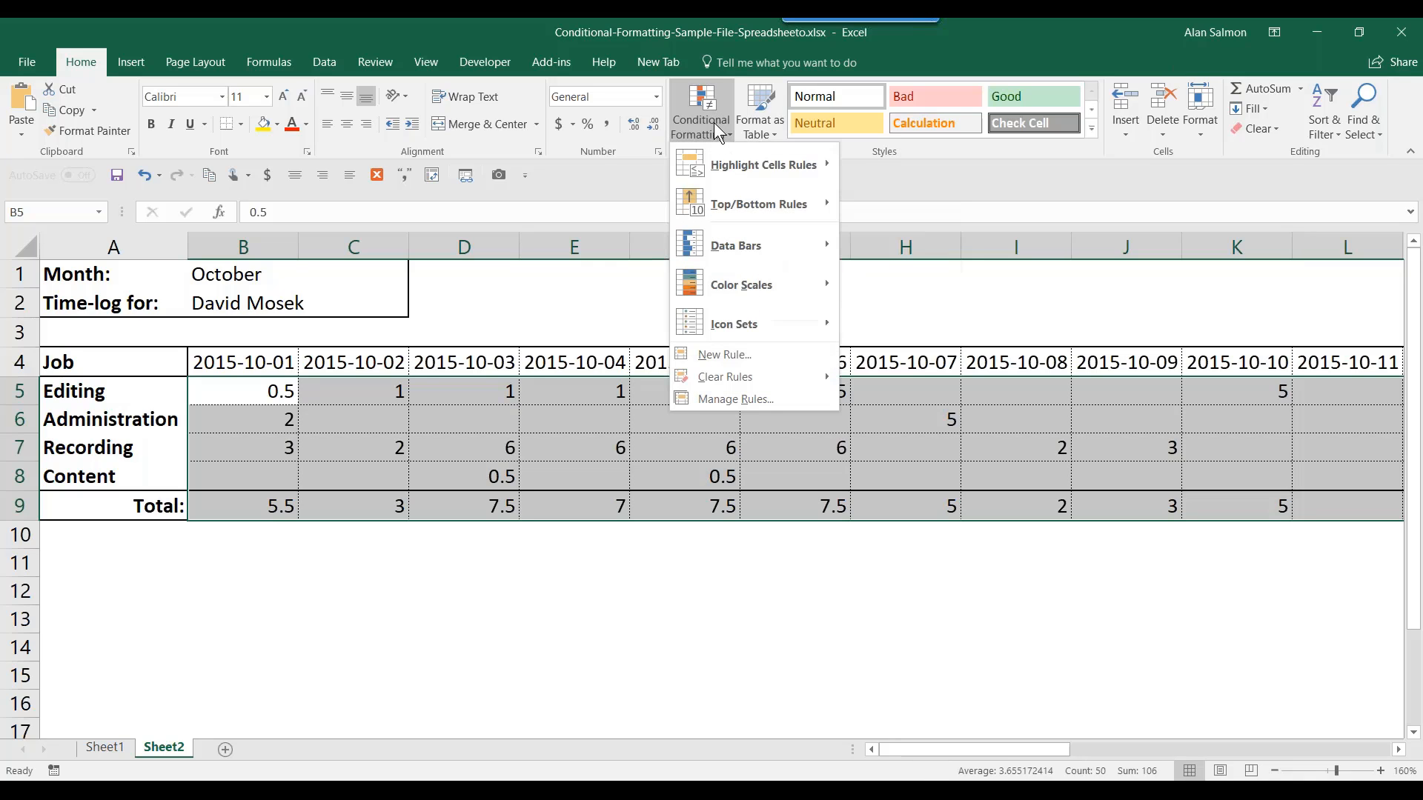
{"action": "left_click", "coordinate": [743, 357]}
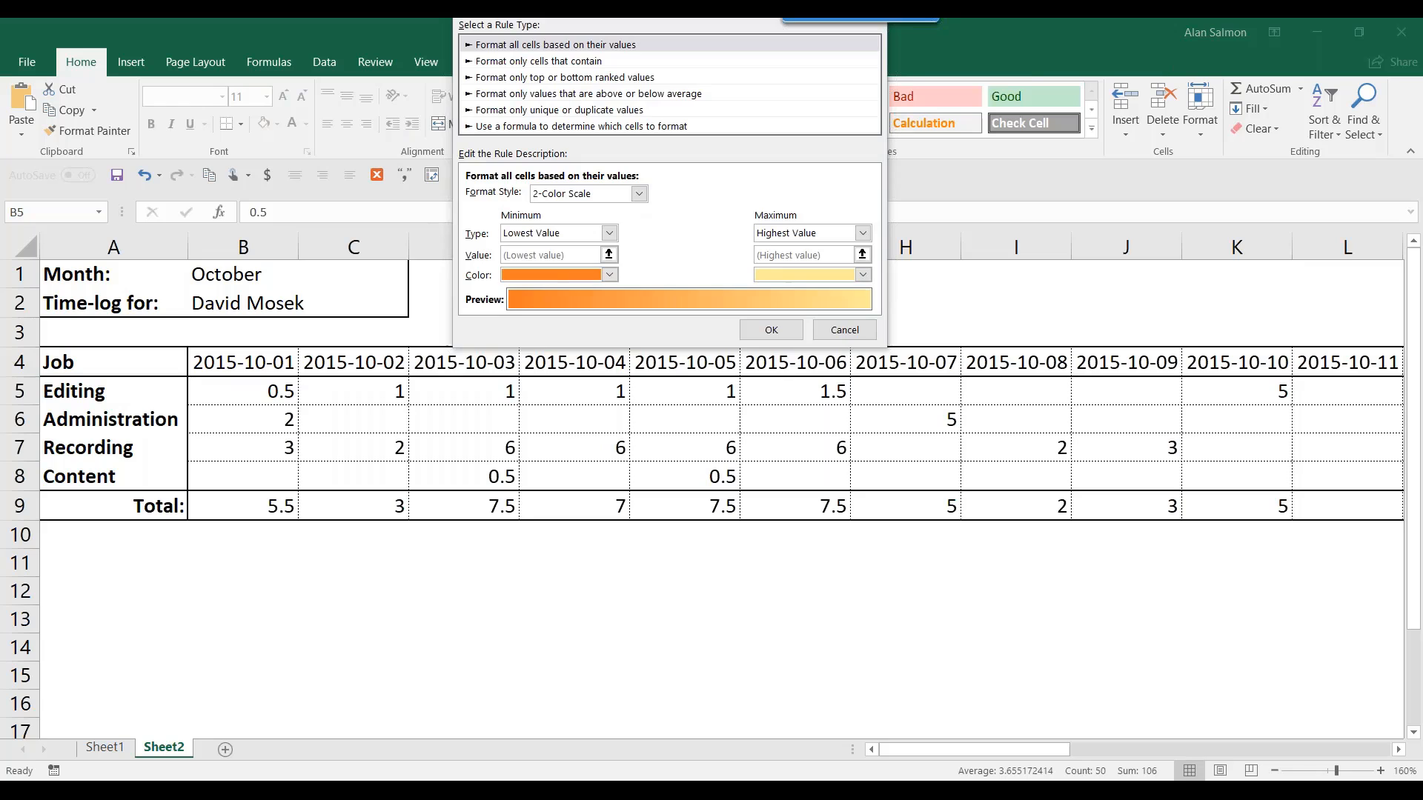
{"action": "left_click", "coordinate": [567, 129]}
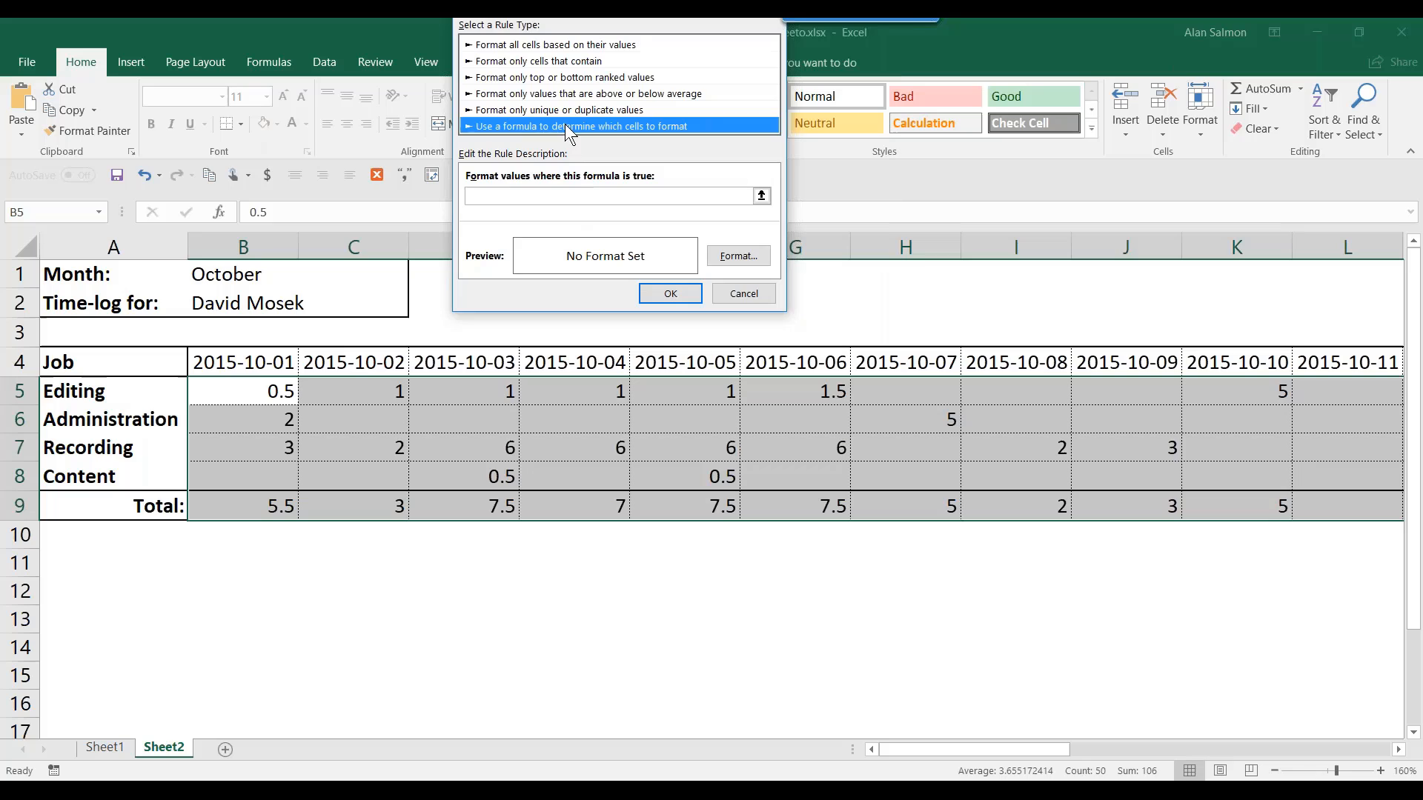
{"action": "left_click", "coordinate": [508, 194]}
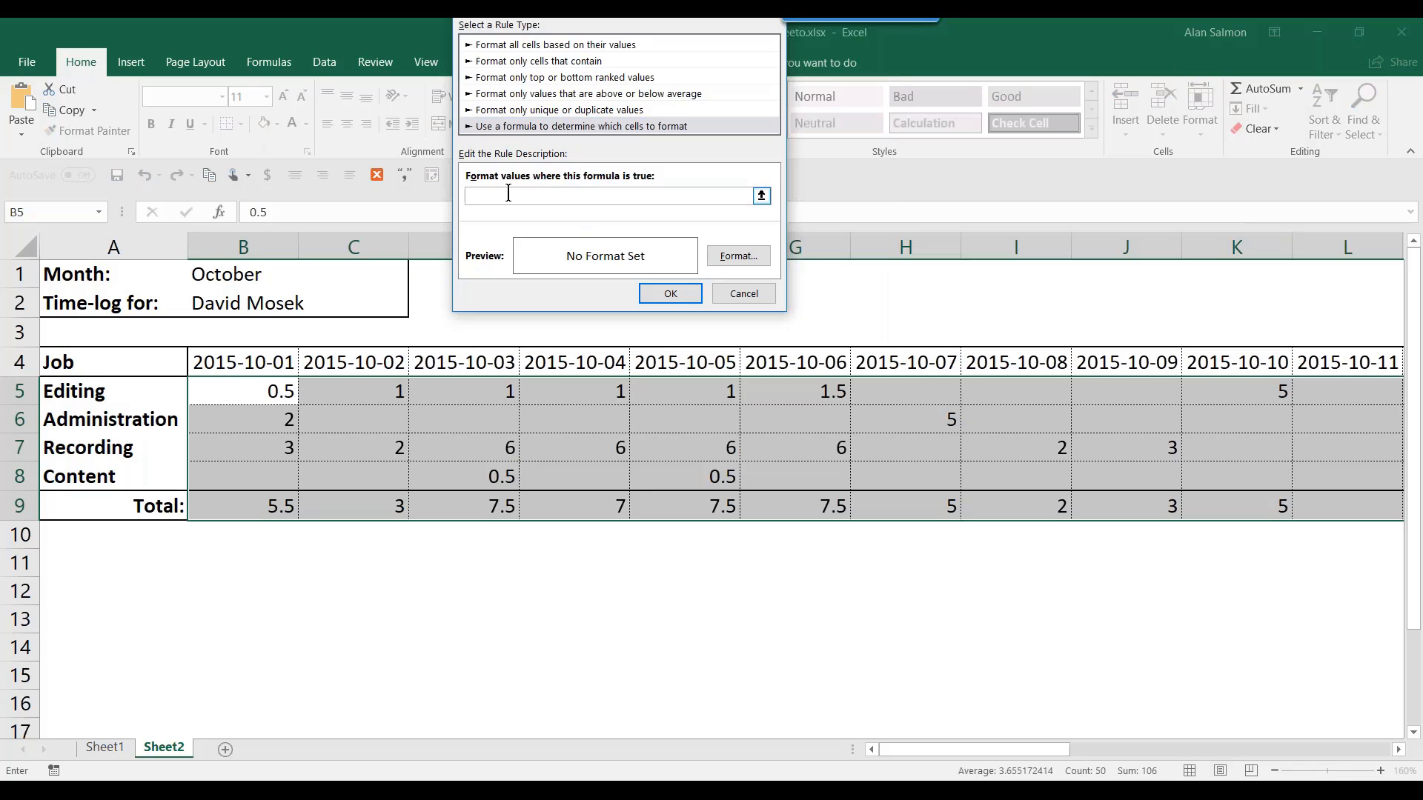
{"action": "type", "text": "=ISNUMBER(B$9)"}
- Set the rule's format to a light grey fill and apply it
{"action": "left_click", "coordinate": [737, 257]}
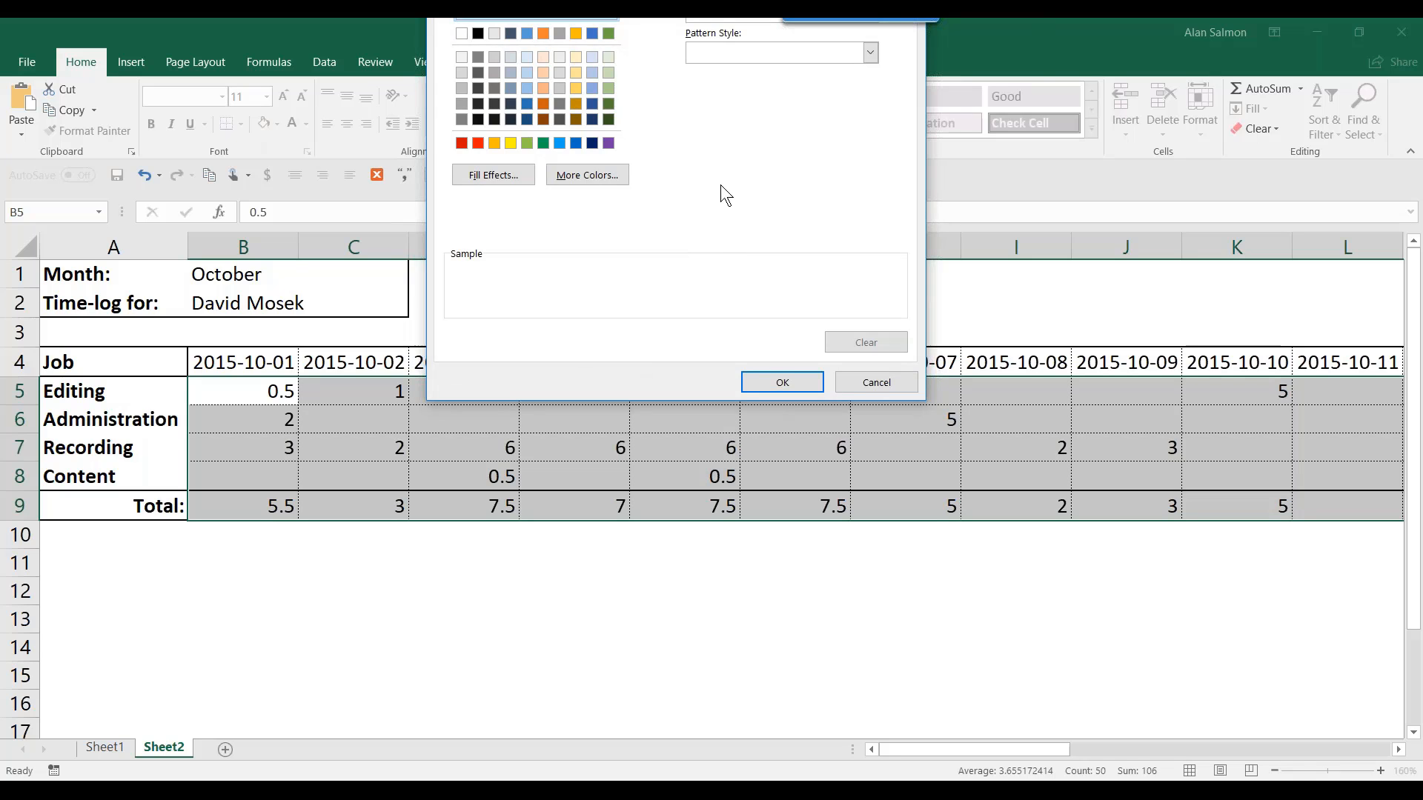
{"action": "left_click_drag", "start_coordinate": [659, 0], "coordinate": [657, 138]}
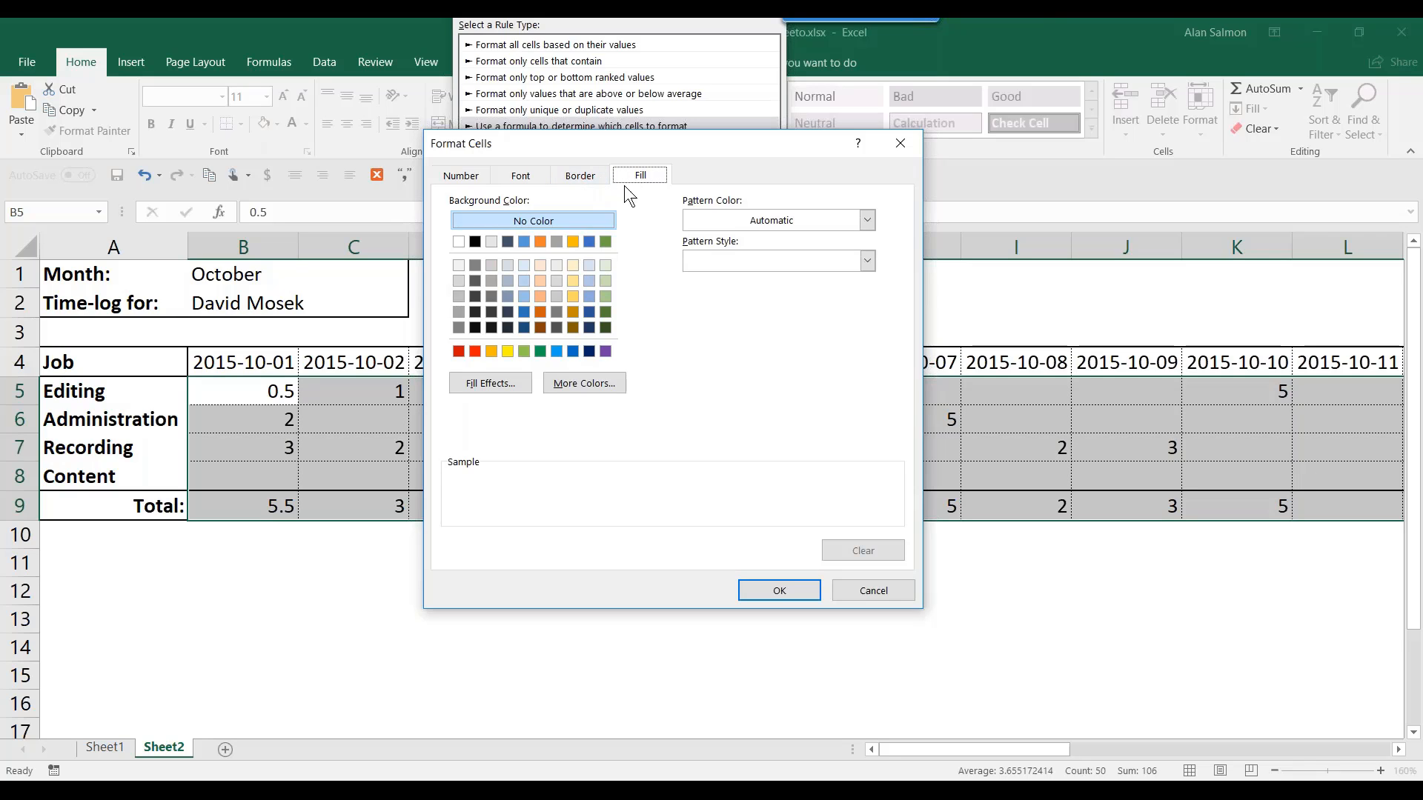
{"action": "left_click", "coordinate": [457, 296]}
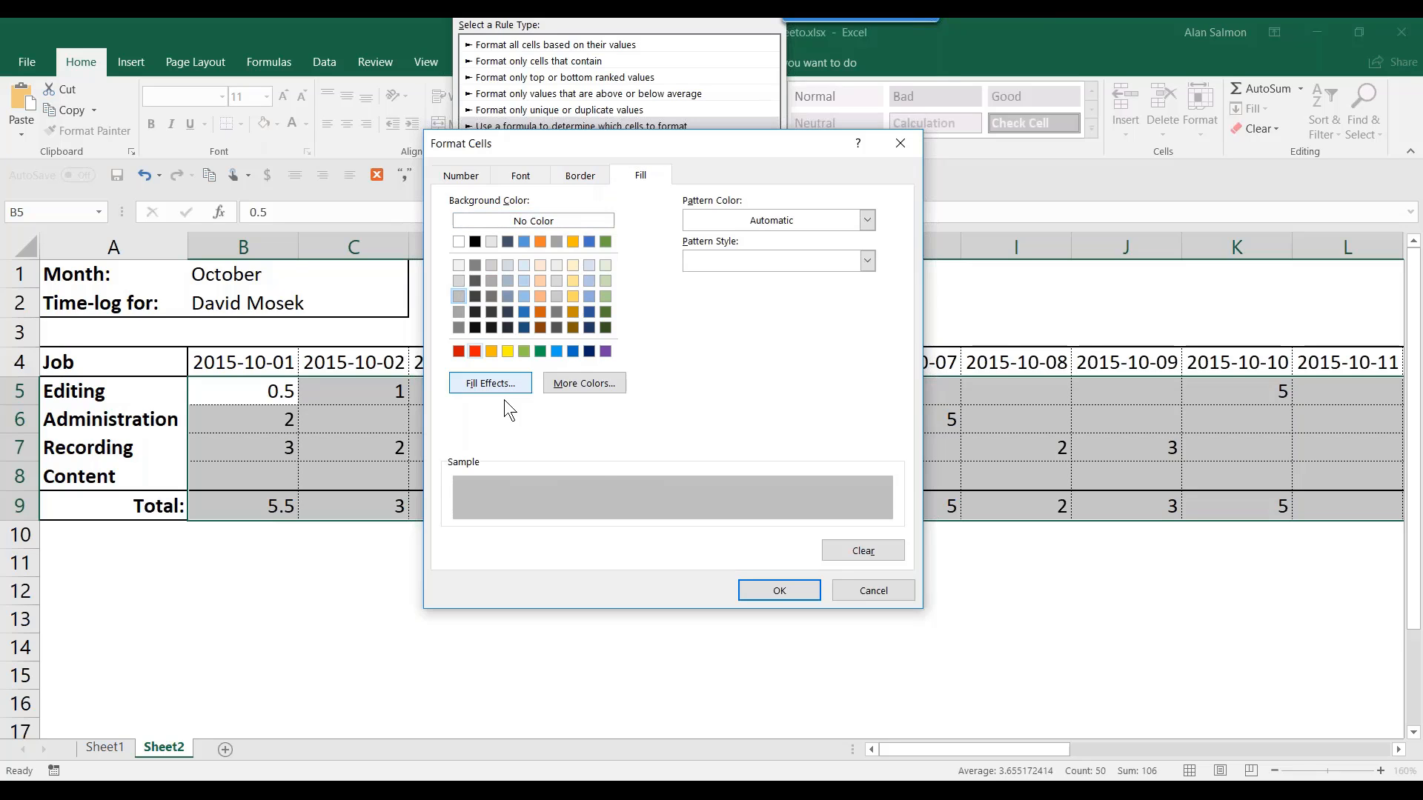
{"action": "left_click", "coordinate": [779, 589]}
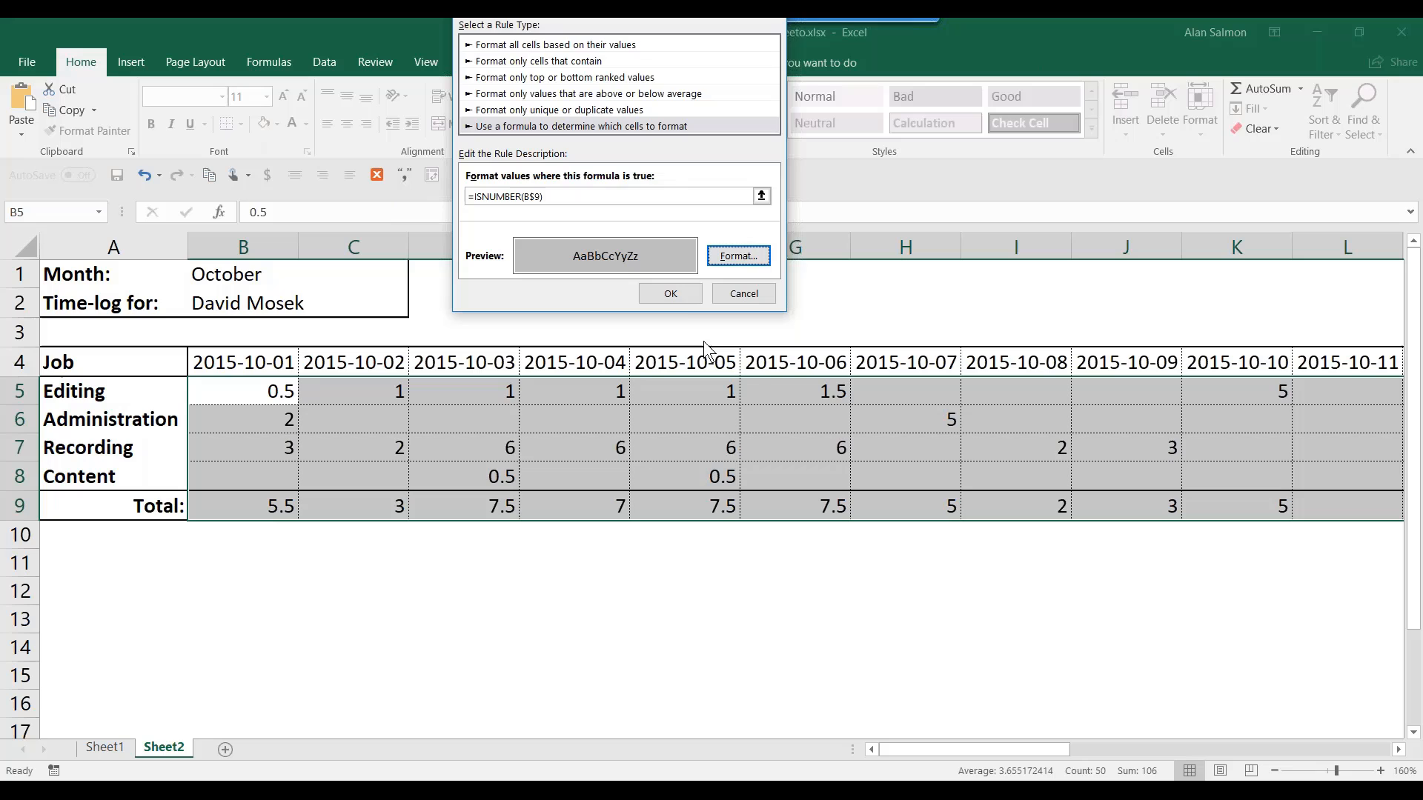
{"action": "left_click", "coordinate": [682, 291]}
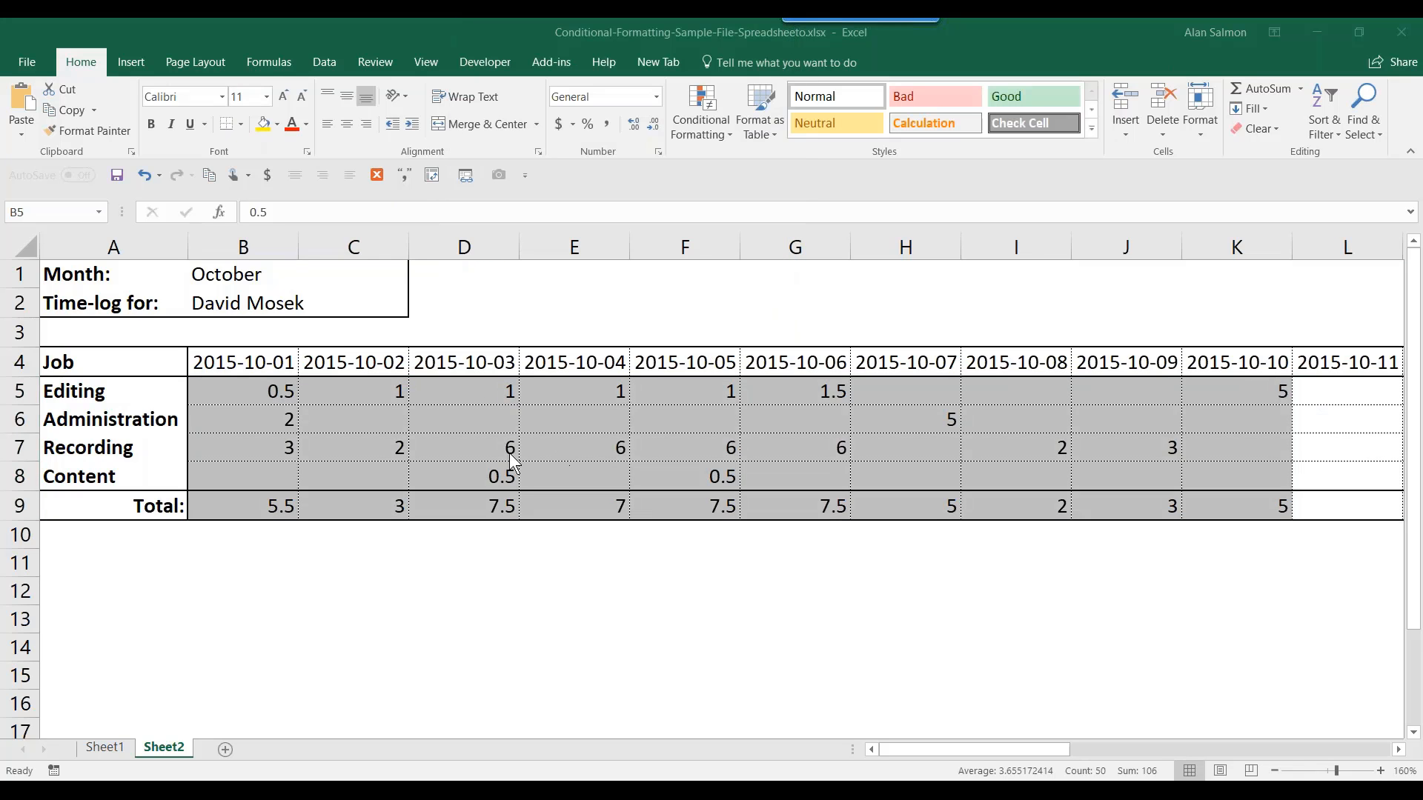
- Enter 4 Editing hours for 2015-10-12 in cell M5
{"action": "left_click", "coordinate": [1332, 412]}
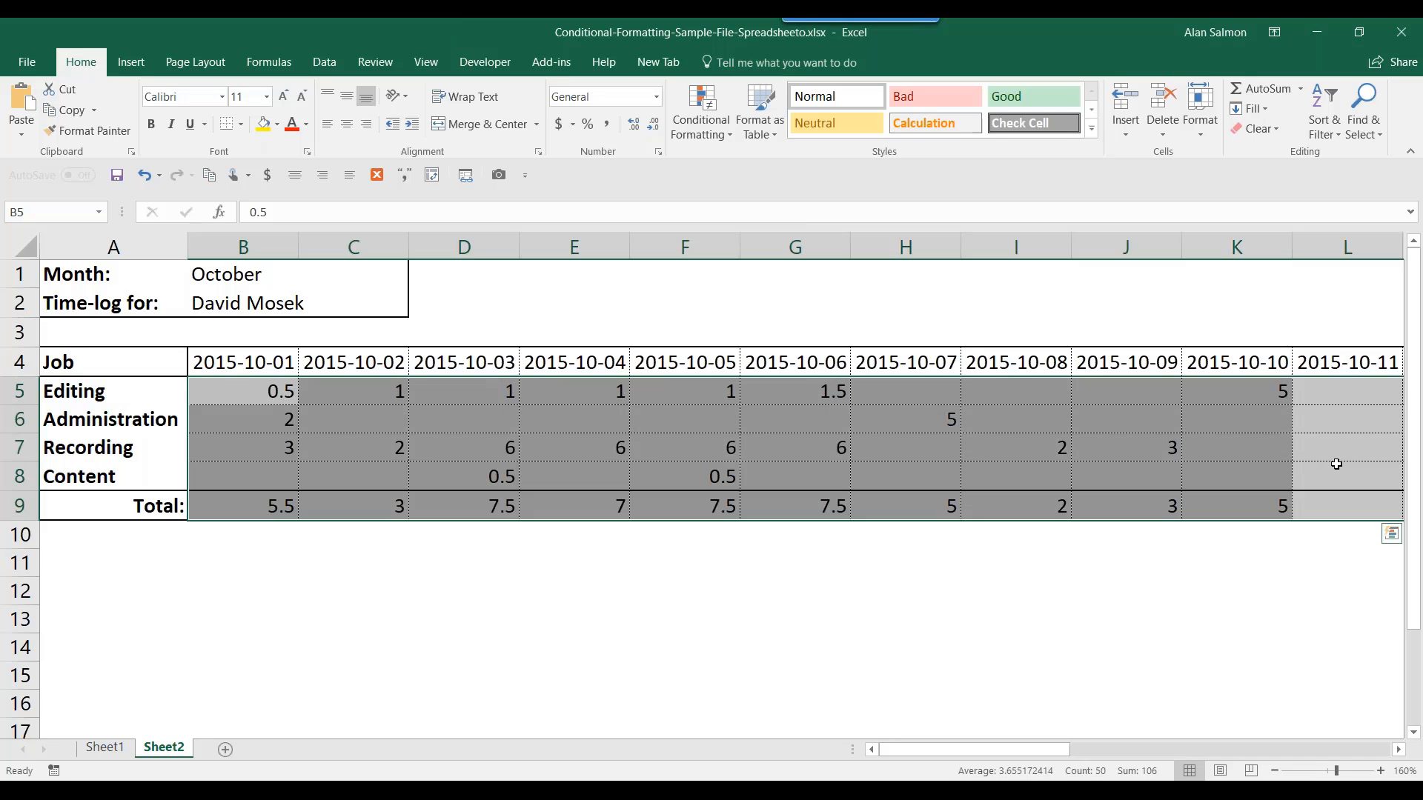
{"action": "left_click", "coordinate": [1399, 750]}
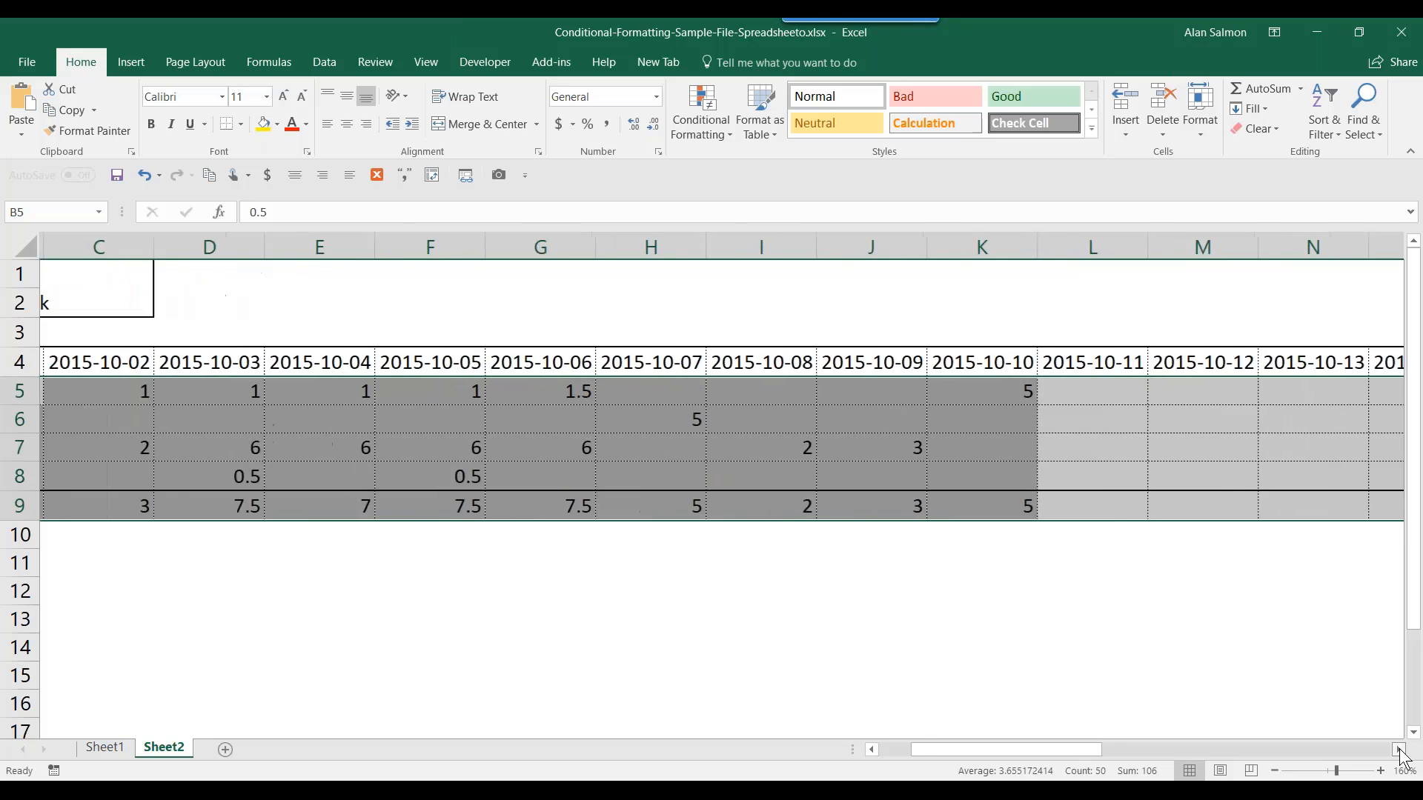
{"action": "left_click", "coordinate": [1399, 750]}
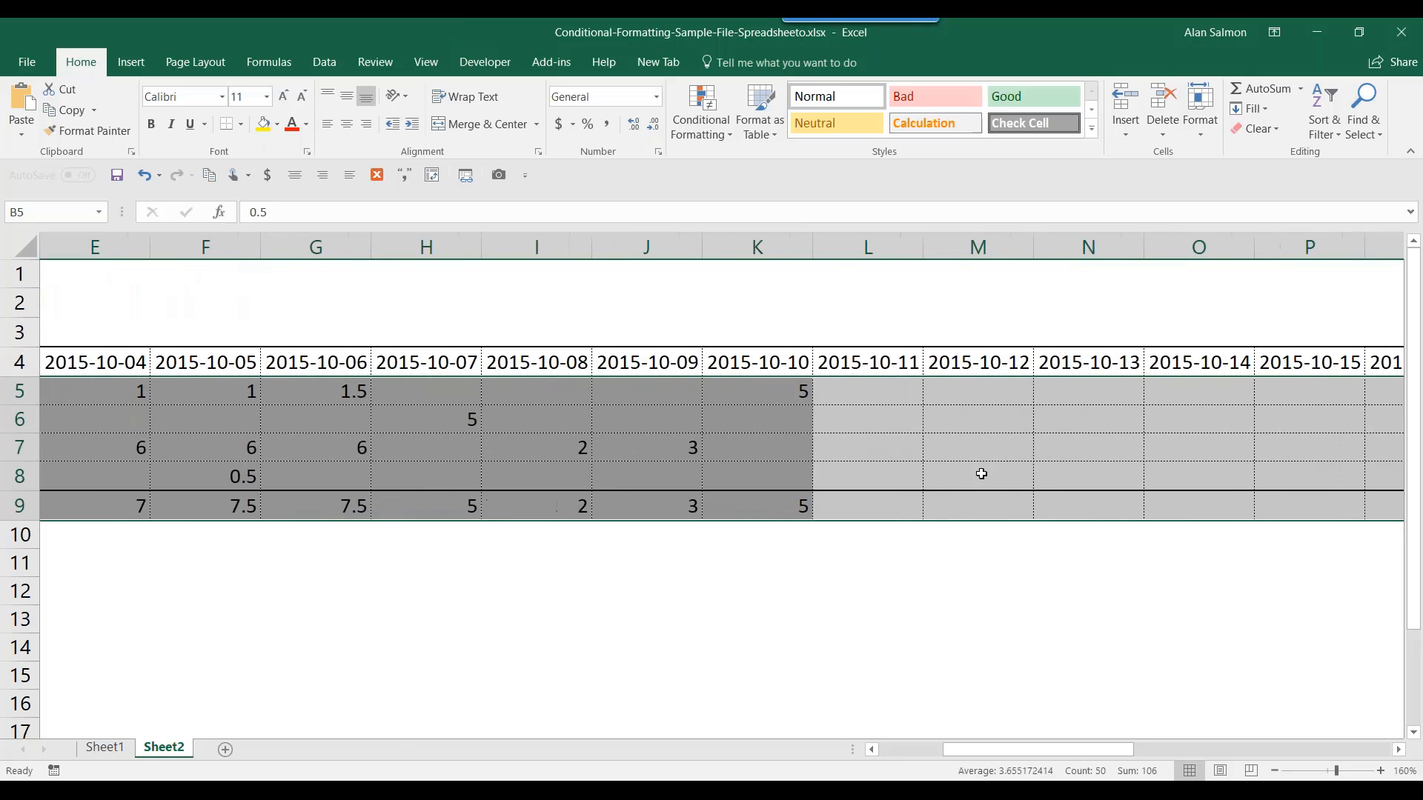
{"action": "left_click", "coordinate": [960, 392]}
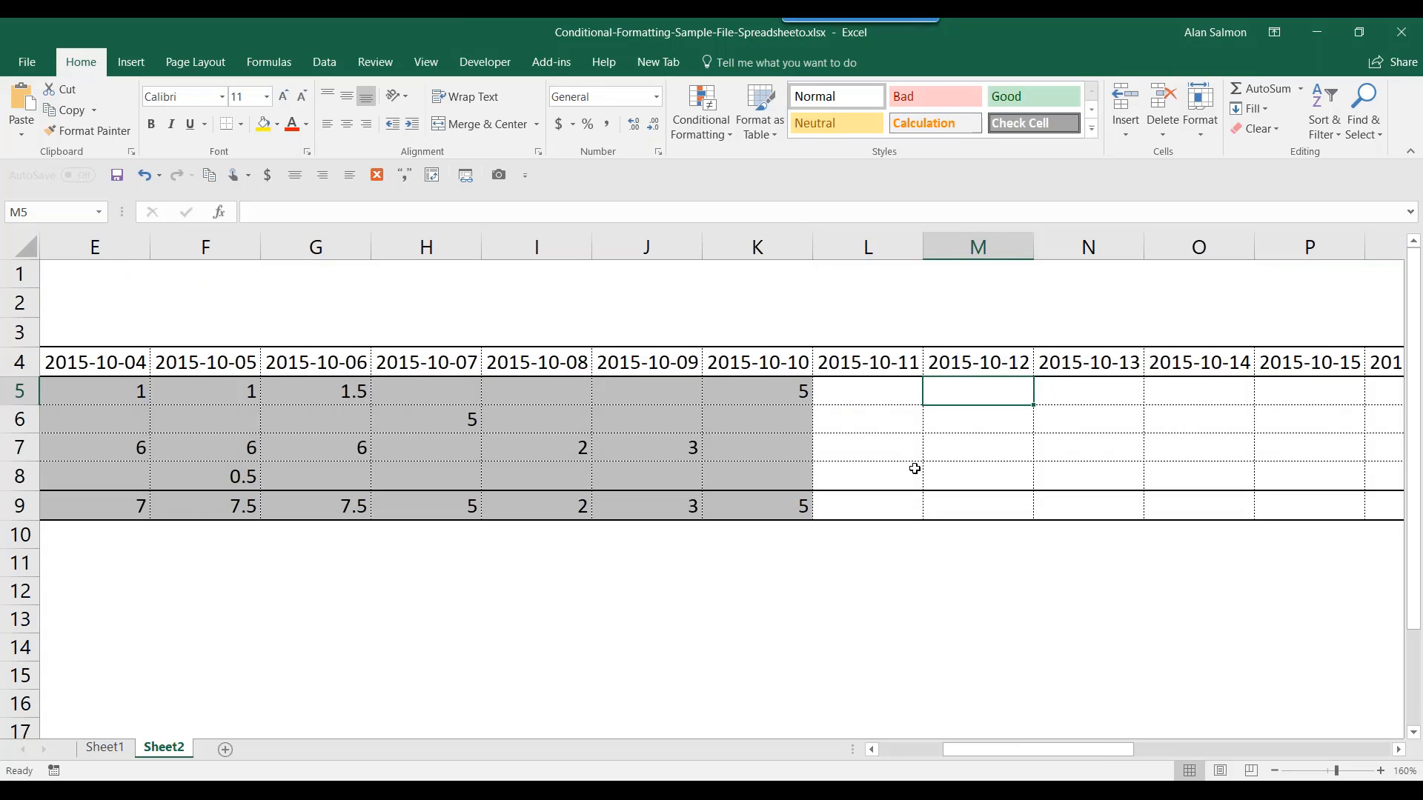
{"action": "type", "text": "4"}
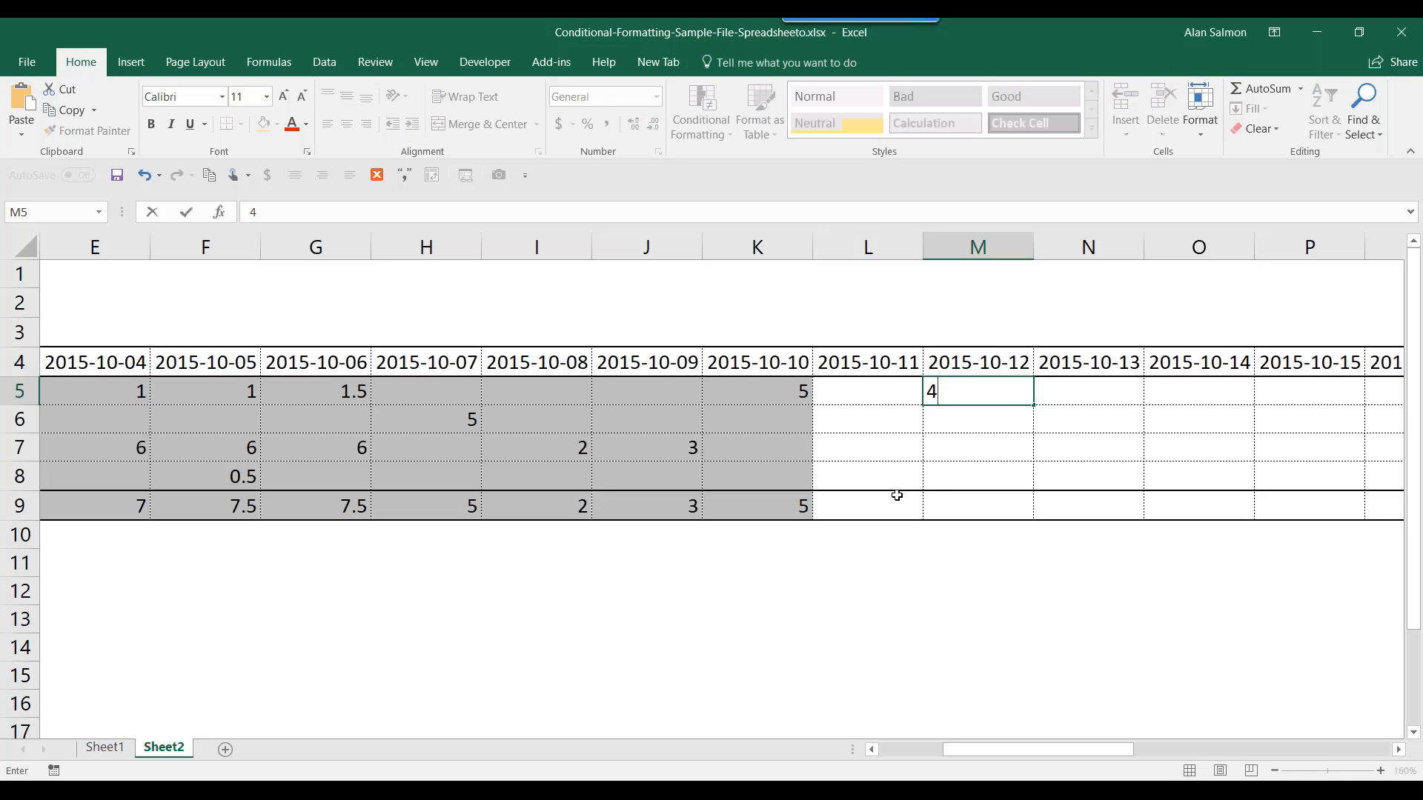
{"action": "key", "text": "Return"}
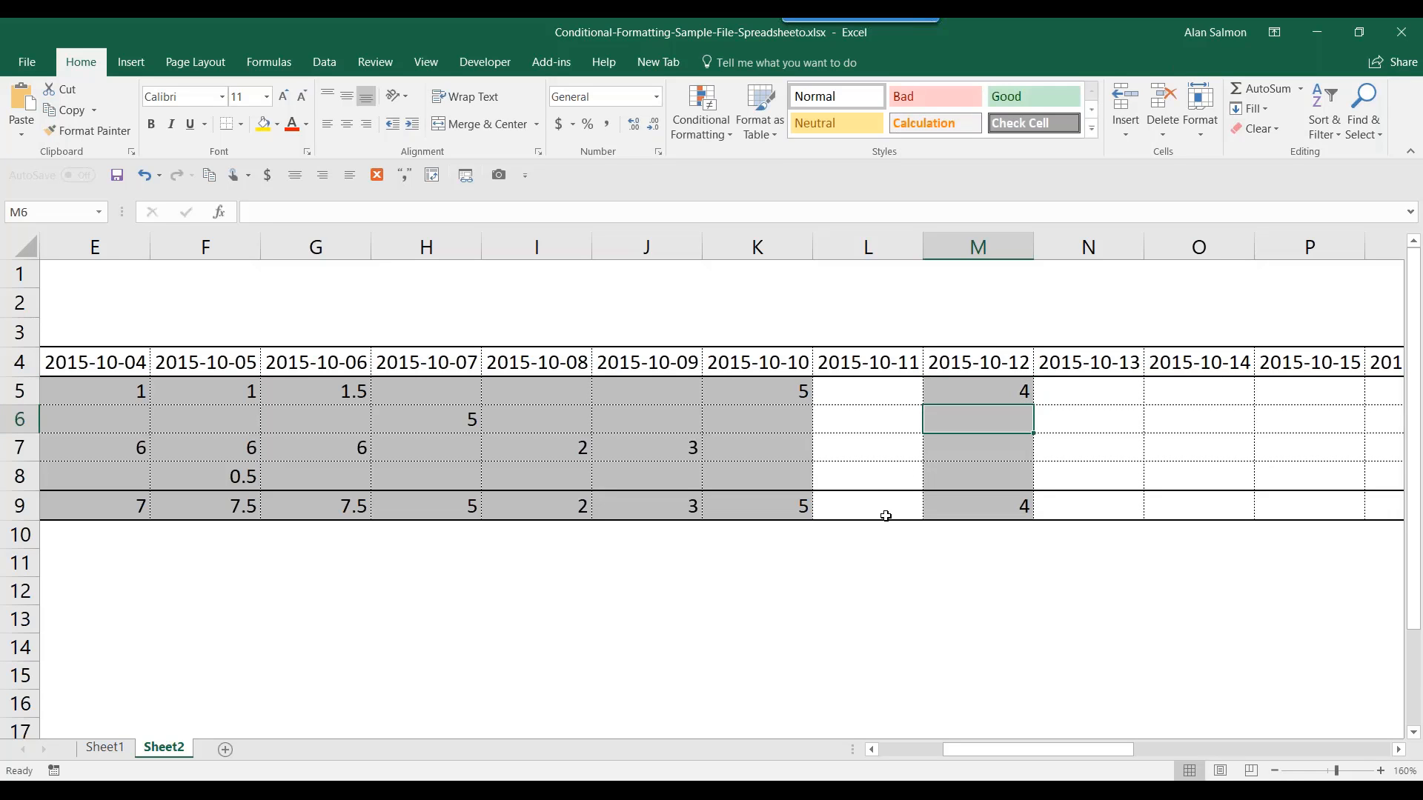
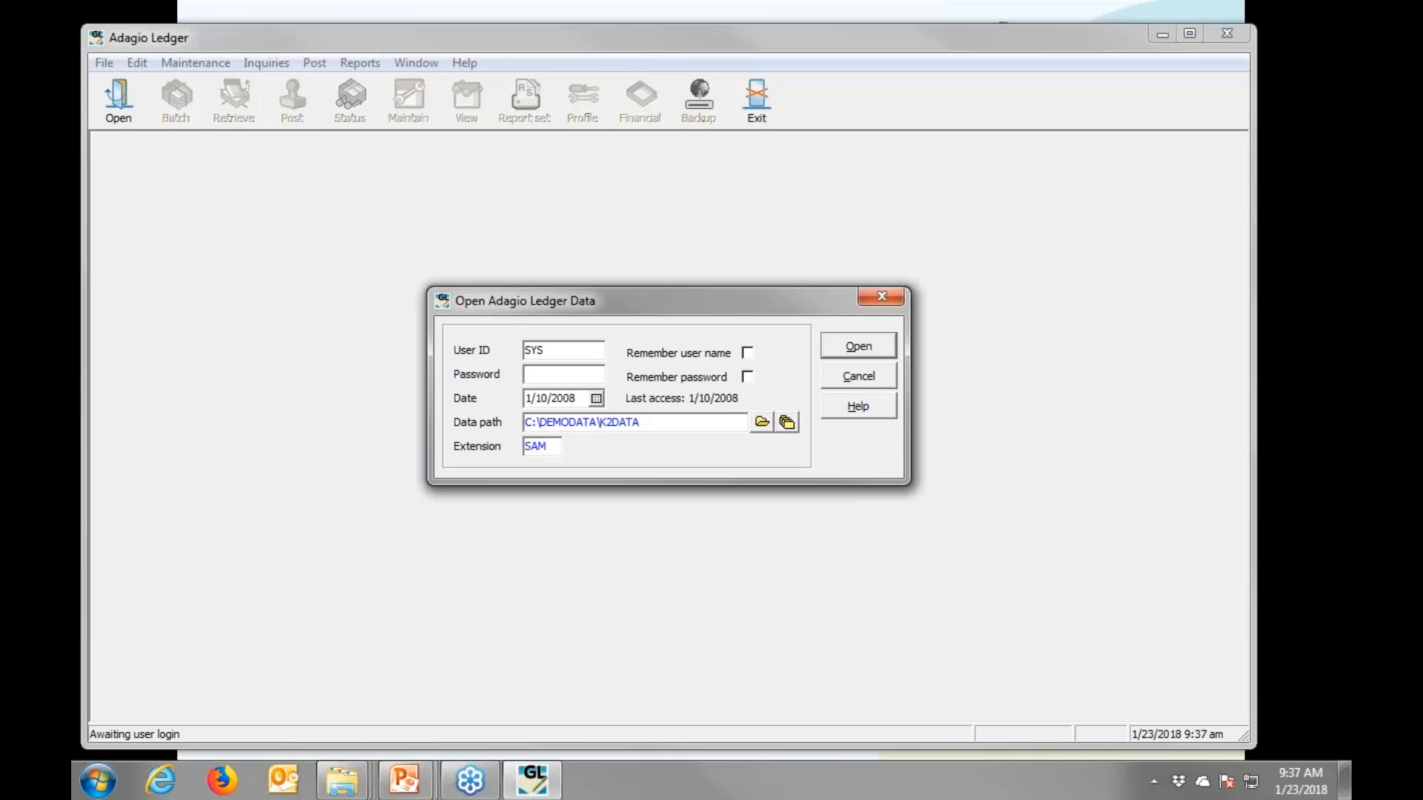
- Log in to the company data with the system password and dismiss the new-version notice
{"action": "type", "text": "SYS"}
{"action": "key", "text": "Return"}
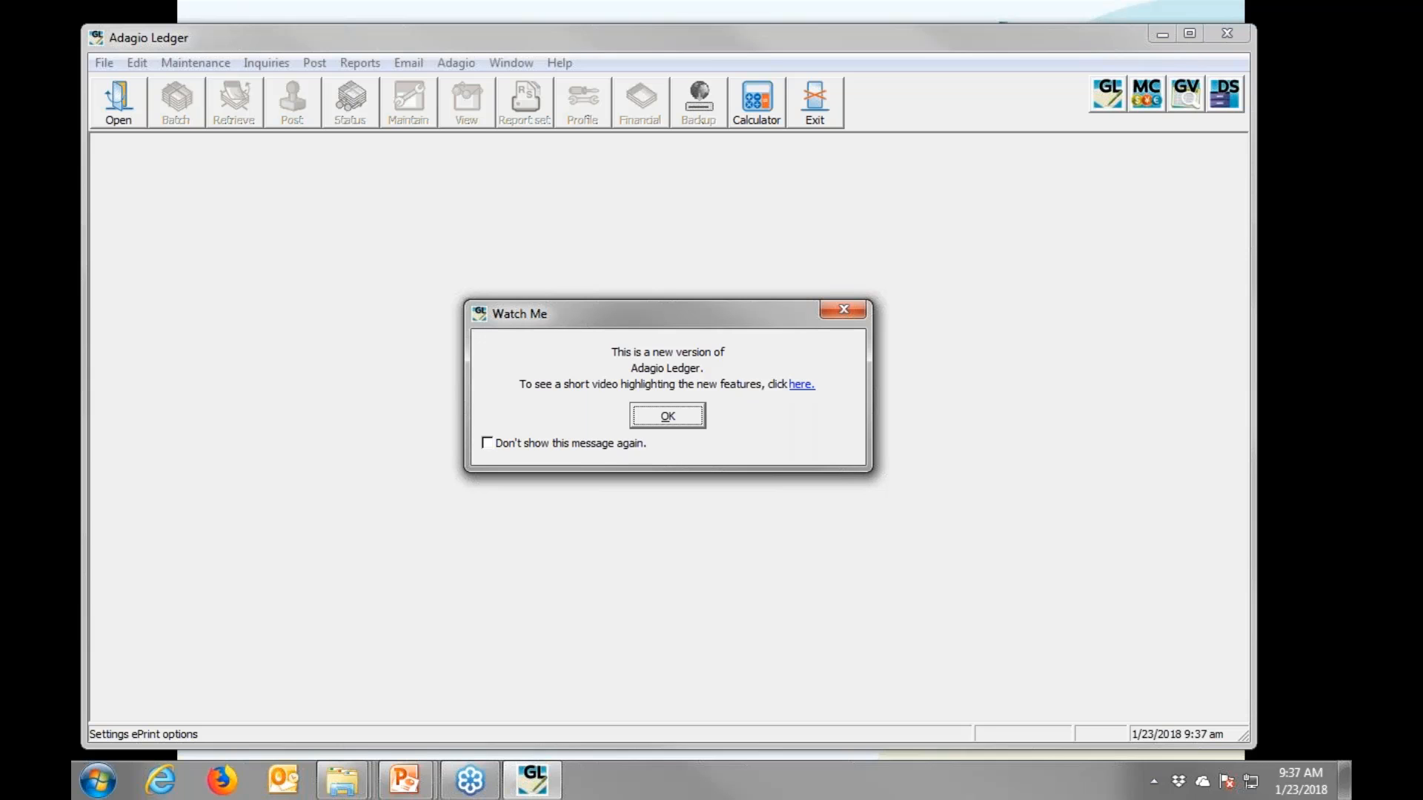
{"action": "key", "text": "Return"}
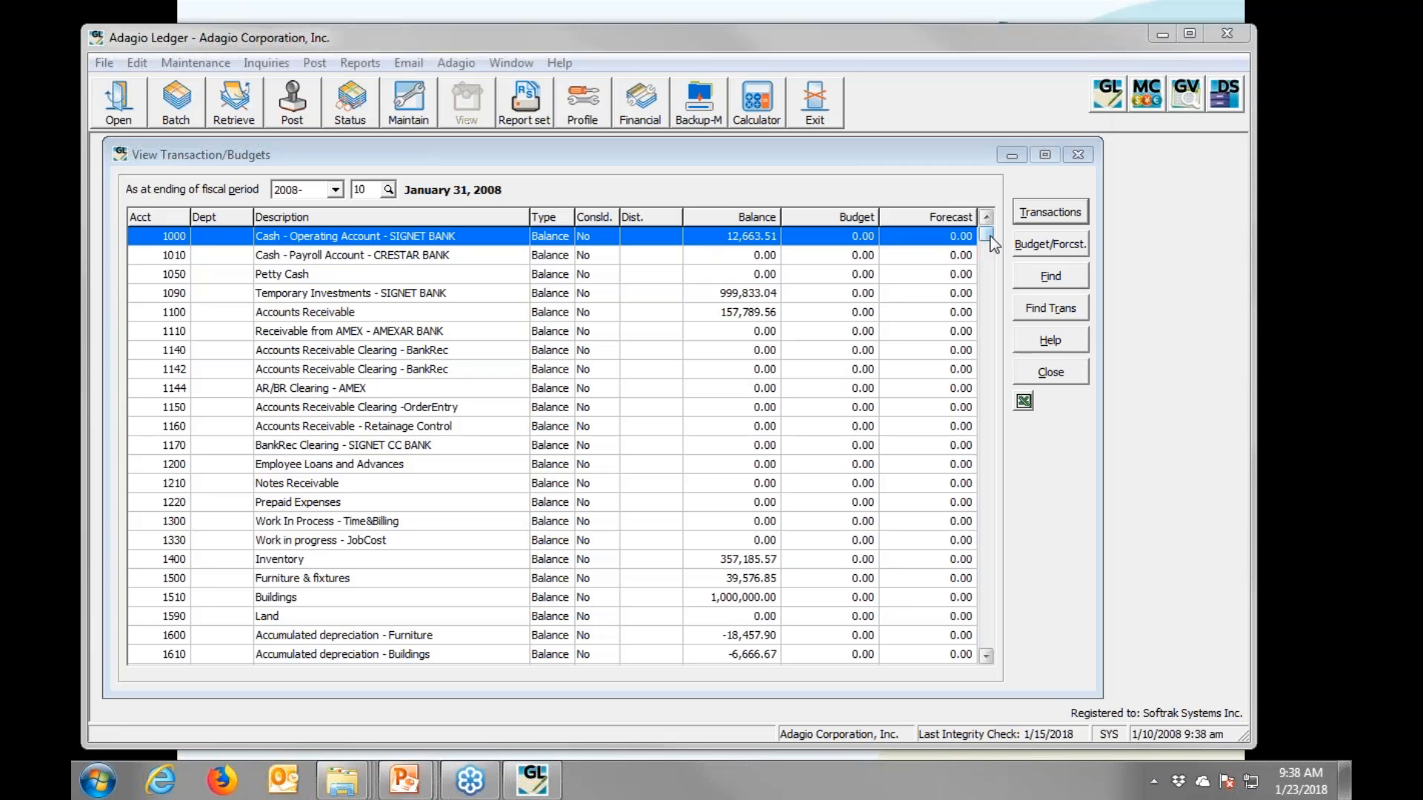
- Scroll the period 2008-10 account list down to income accounts such as Freight Revenue
{"action": "left_click_drag", "start_coordinate": [985, 236], "coordinate": [991, 369]}
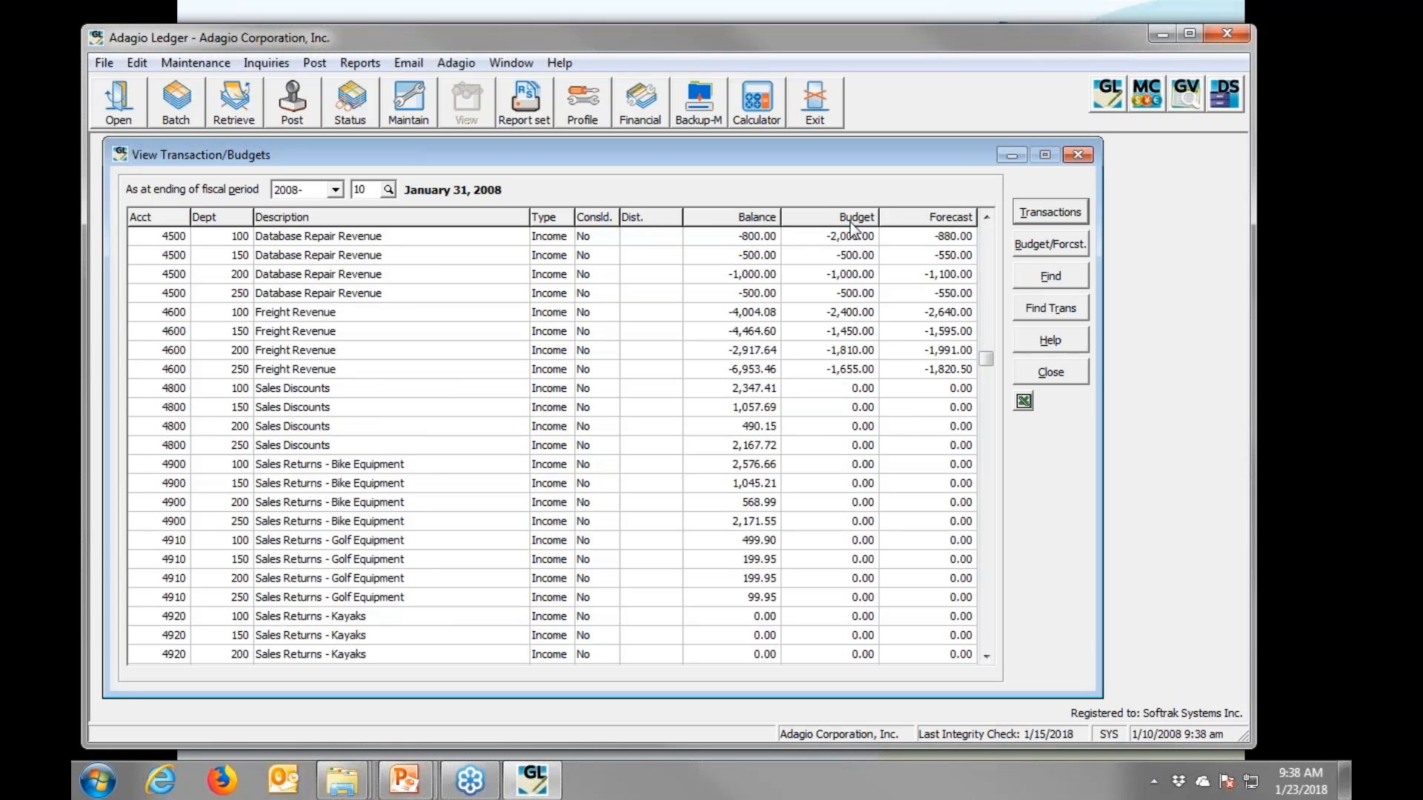
- Remove the Forecast Total (FY) column from the account grid's column layout
{"action": "double_click", "coordinate": [904, 217]}
{"action": "left_click", "coordinate": [741, 344]}
{"action": "double_click", "coordinate": [741, 348]}
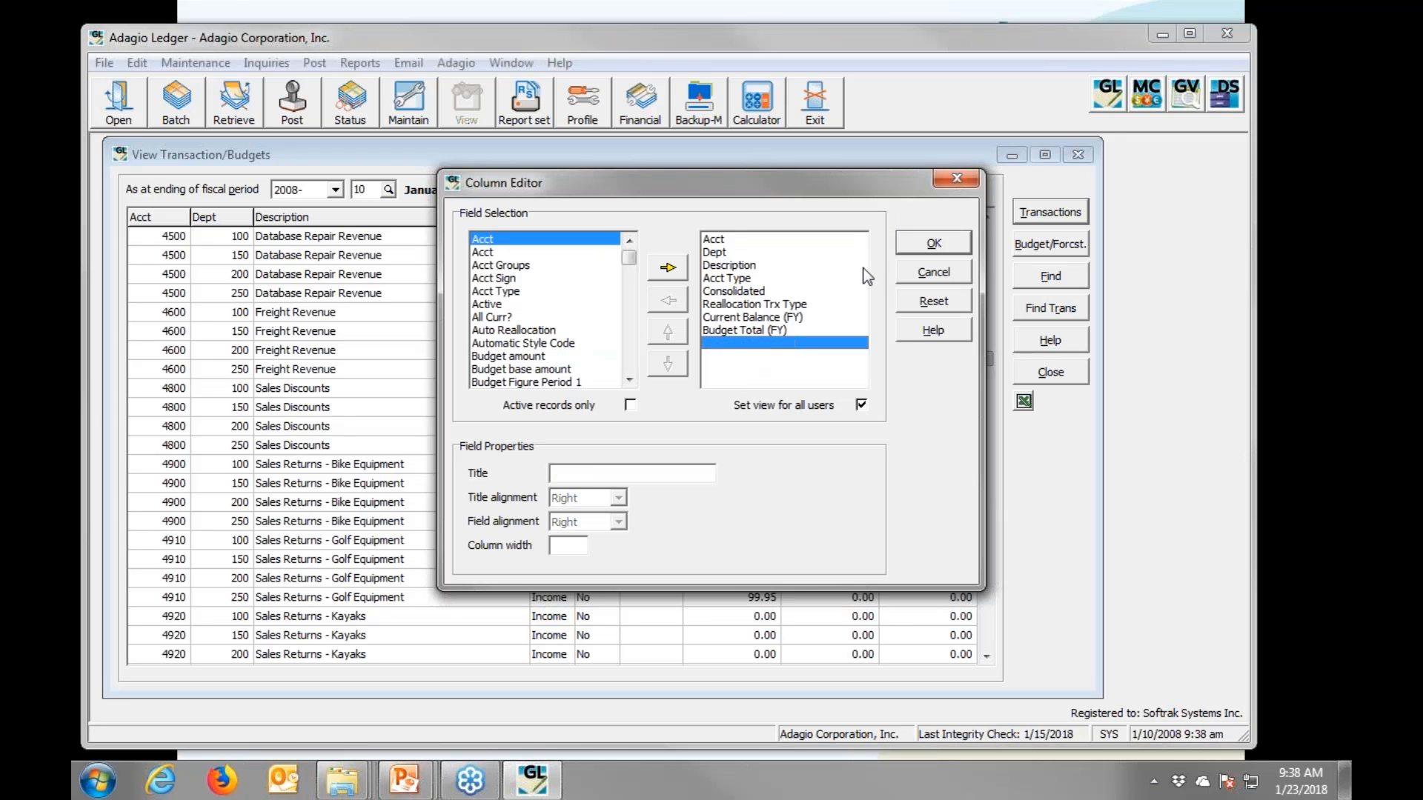
{"action": "left_click", "coordinate": [954, 251]}
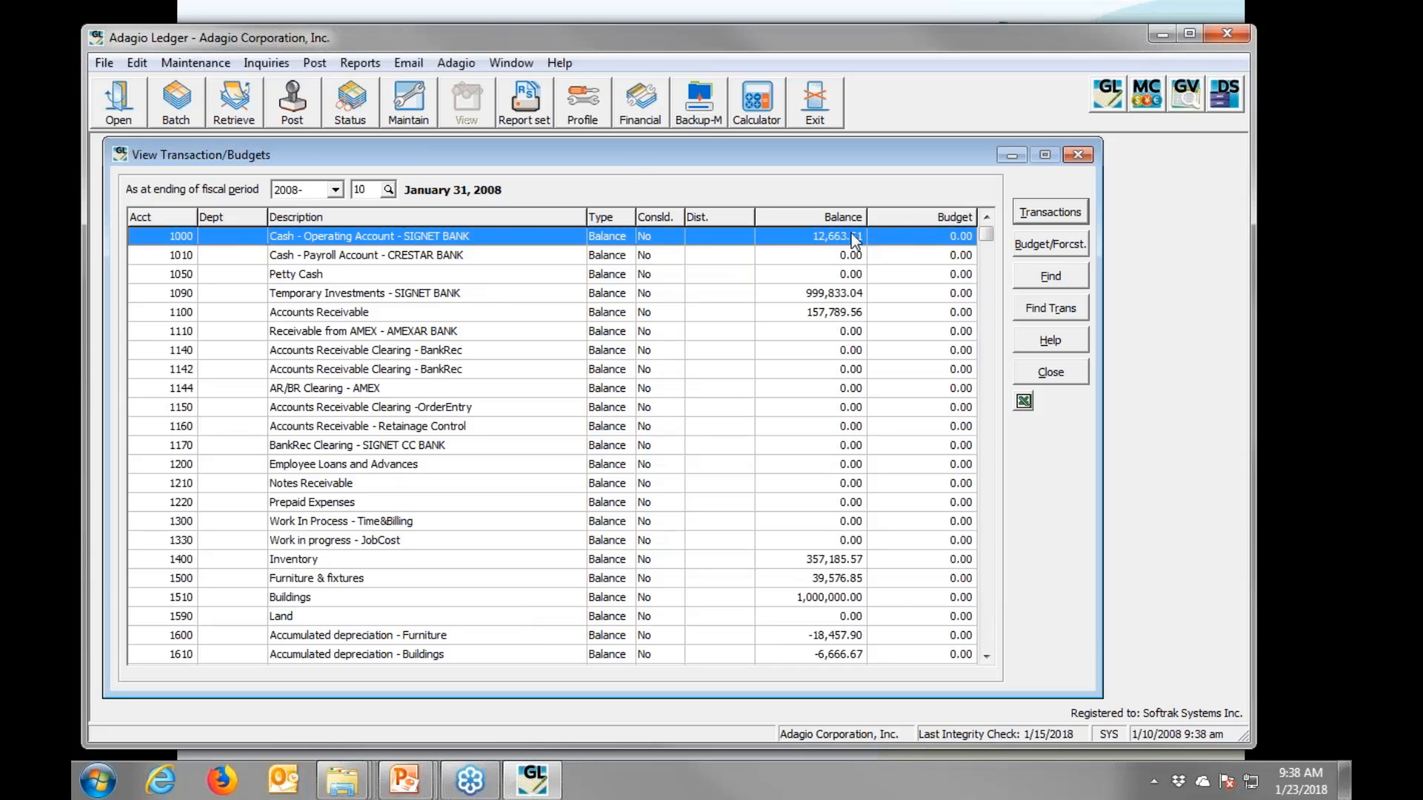
- Export the account list to Excel, review the table, and close it without saving
{"action": "left_click", "coordinate": [1023, 402]}
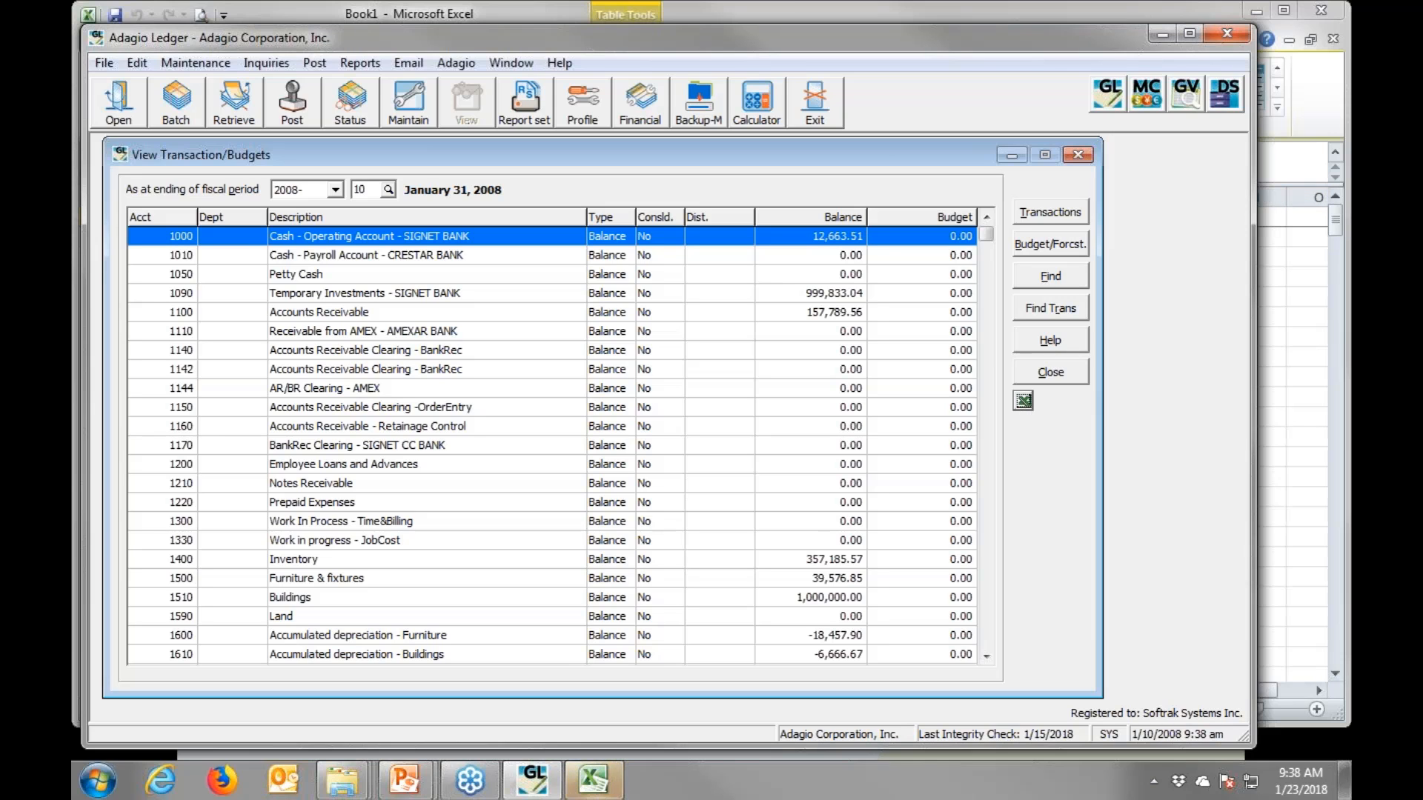
{"action": "left_click", "coordinate": [592, 780]}
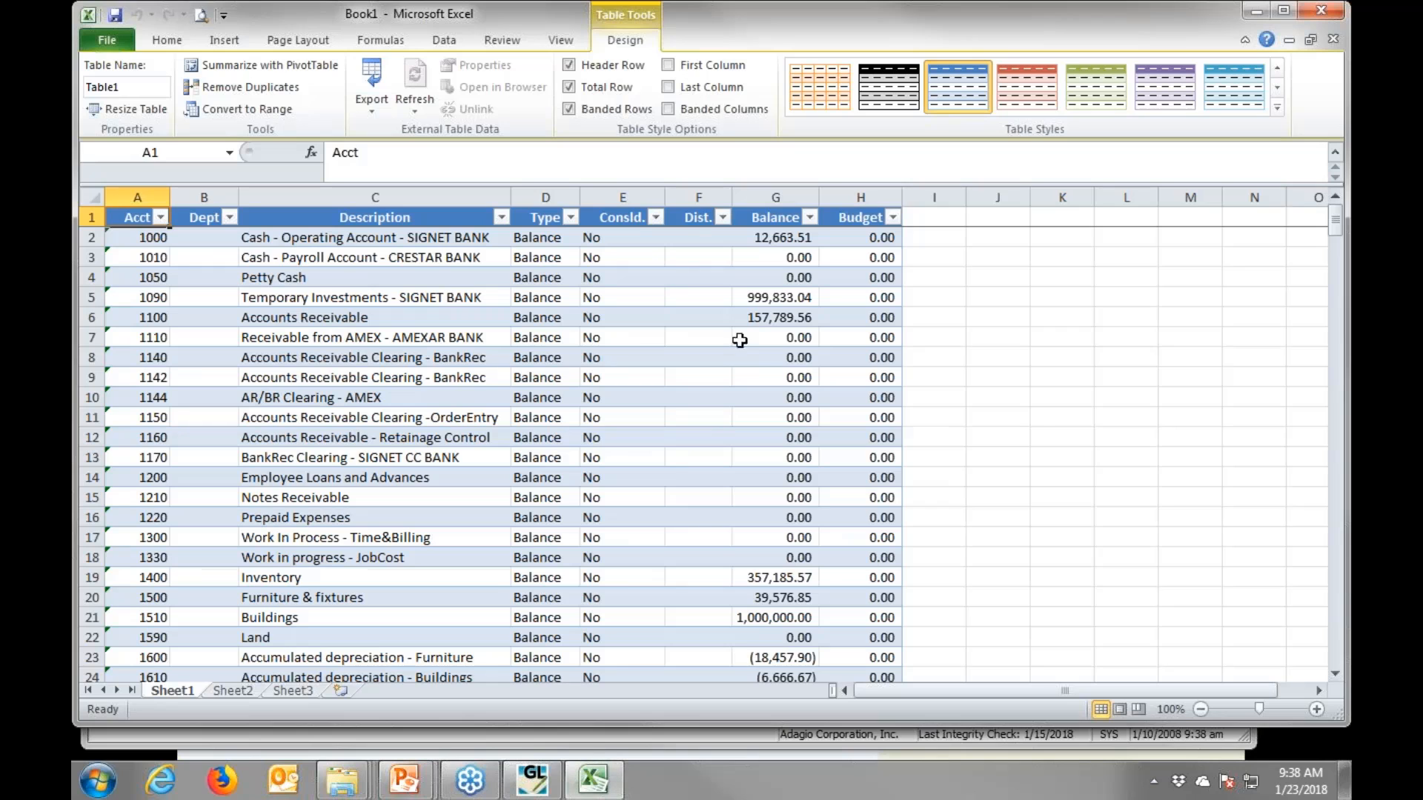
{"action": "scroll", "coordinate": [466, 483], "scroll_direction": "down", "scroll_amount": 8}
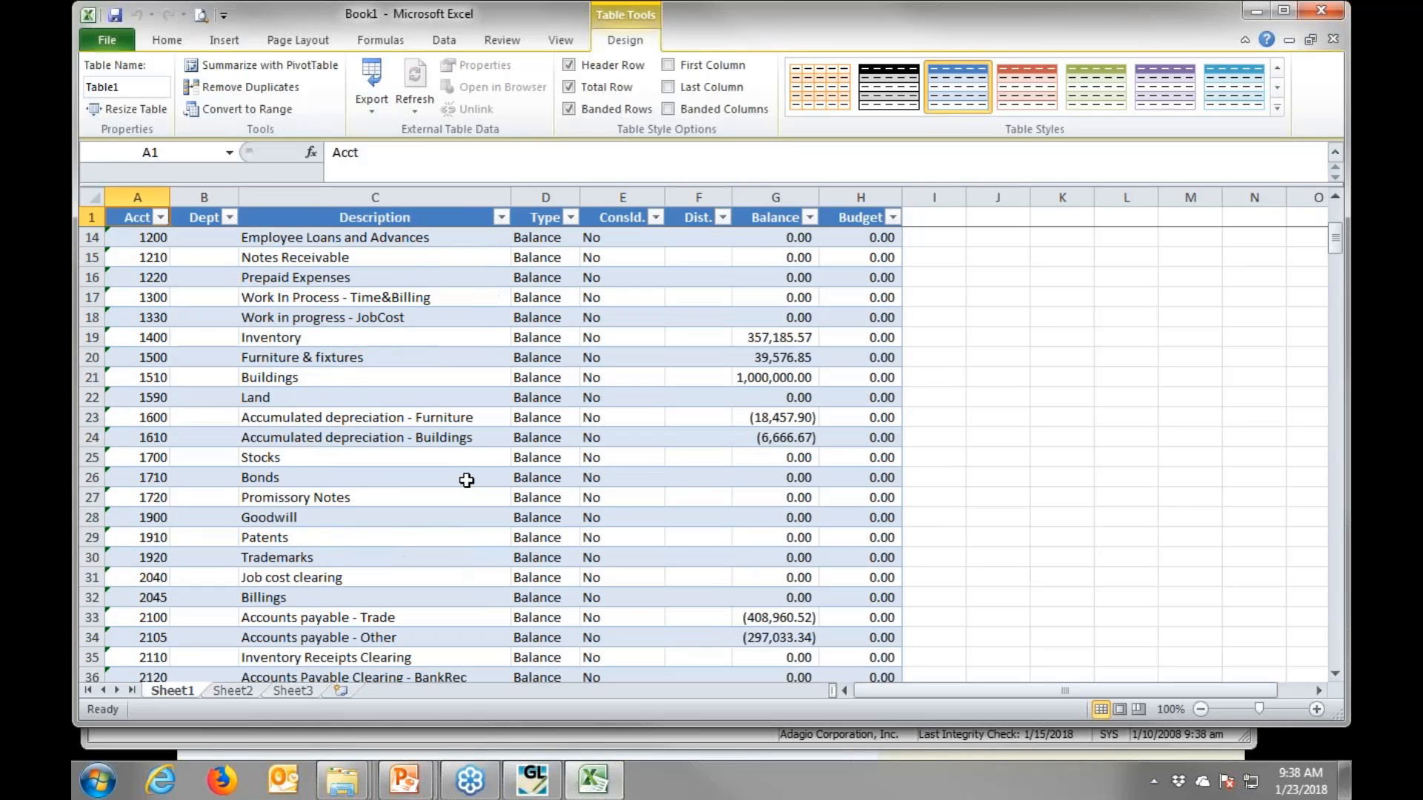
{"action": "scroll", "coordinate": [465, 480], "scroll_direction": "down", "scroll_amount": 8}
{"action": "scroll", "coordinate": [471, 467], "scroll_direction": "up", "scroll_amount": 12}
{"action": "left_click", "coordinate": [1311, 13]}
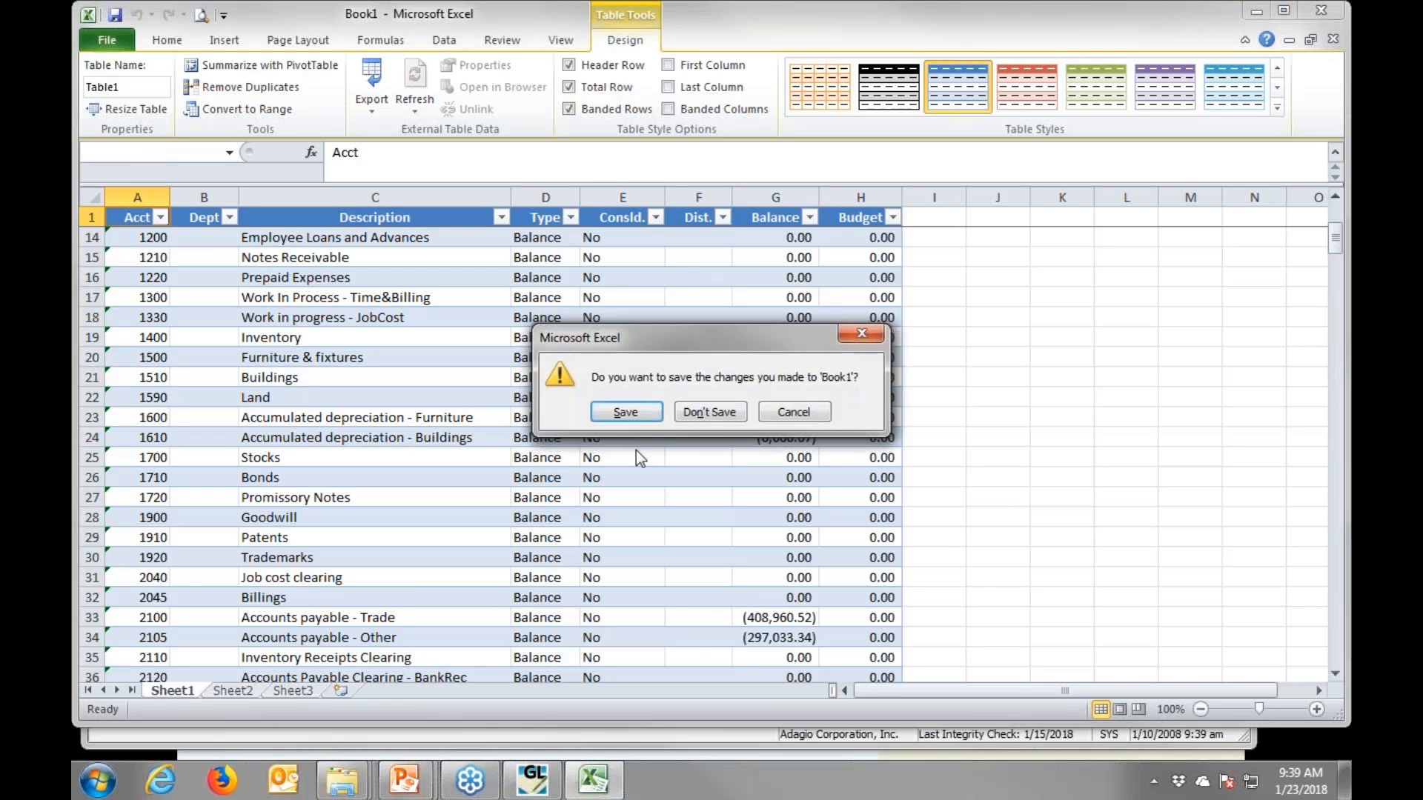
{"action": "left_click", "coordinate": [716, 411]}
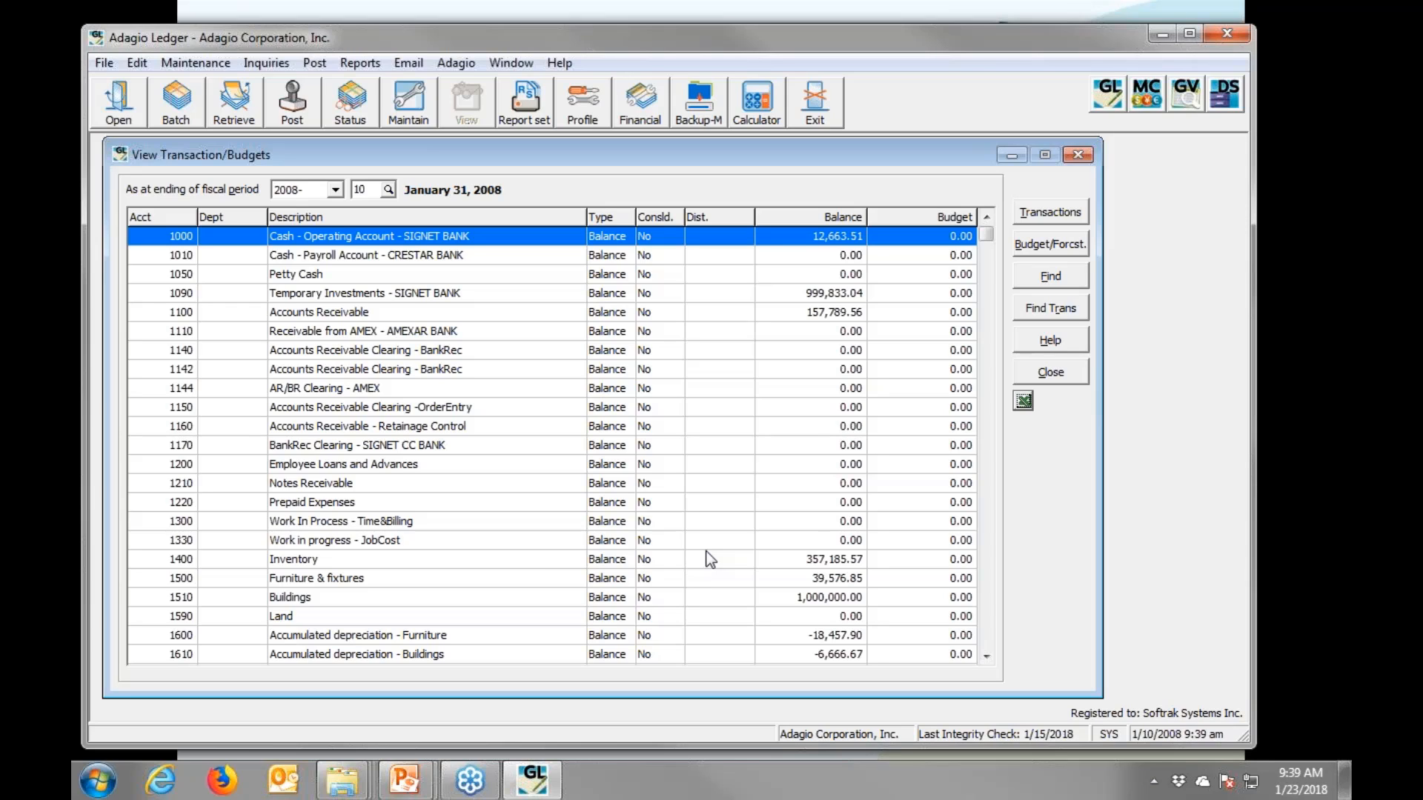
- Open the GL!inc1.sam income statement in Financial Reporter
{"action": "left_click", "coordinate": [642, 100]}
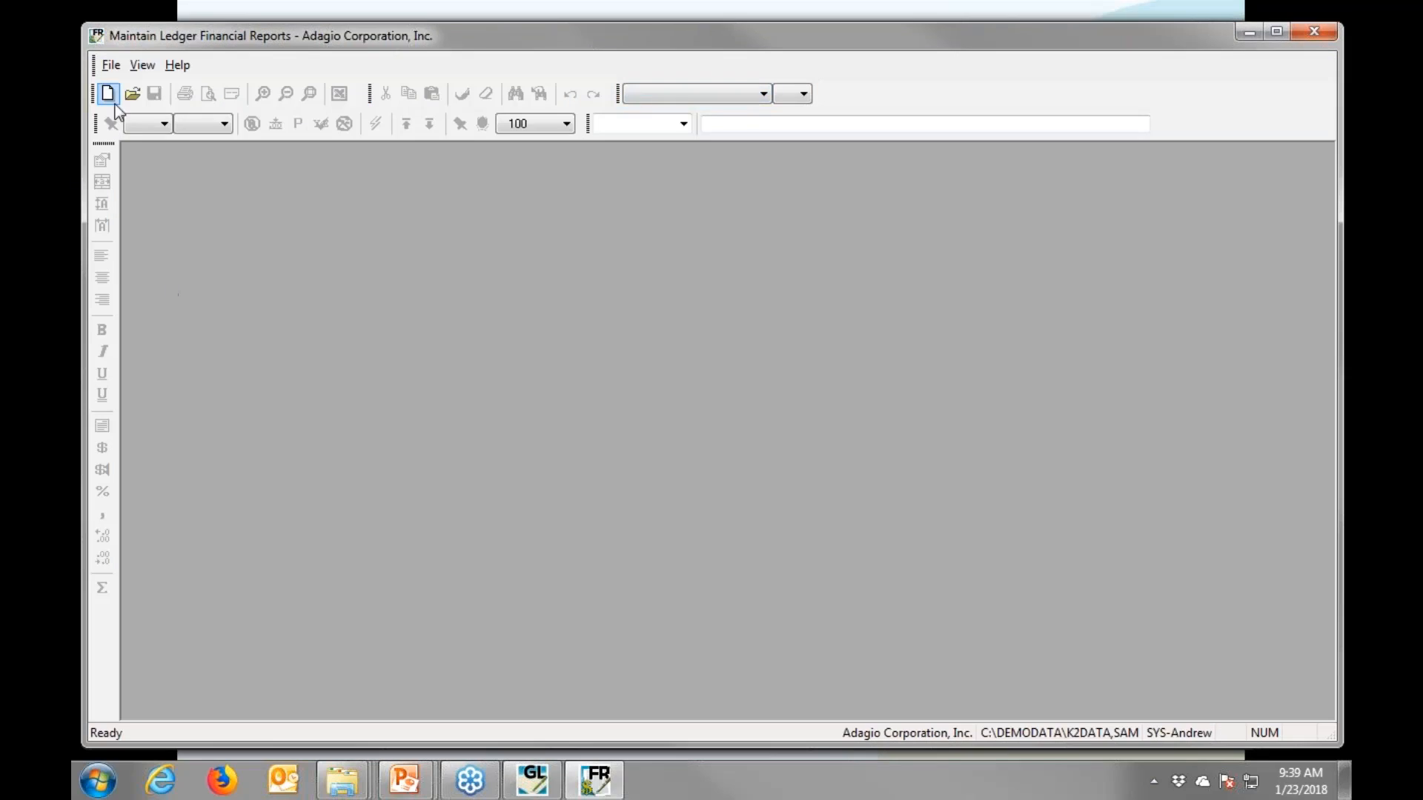
{"action": "left_click", "coordinate": [115, 71]}
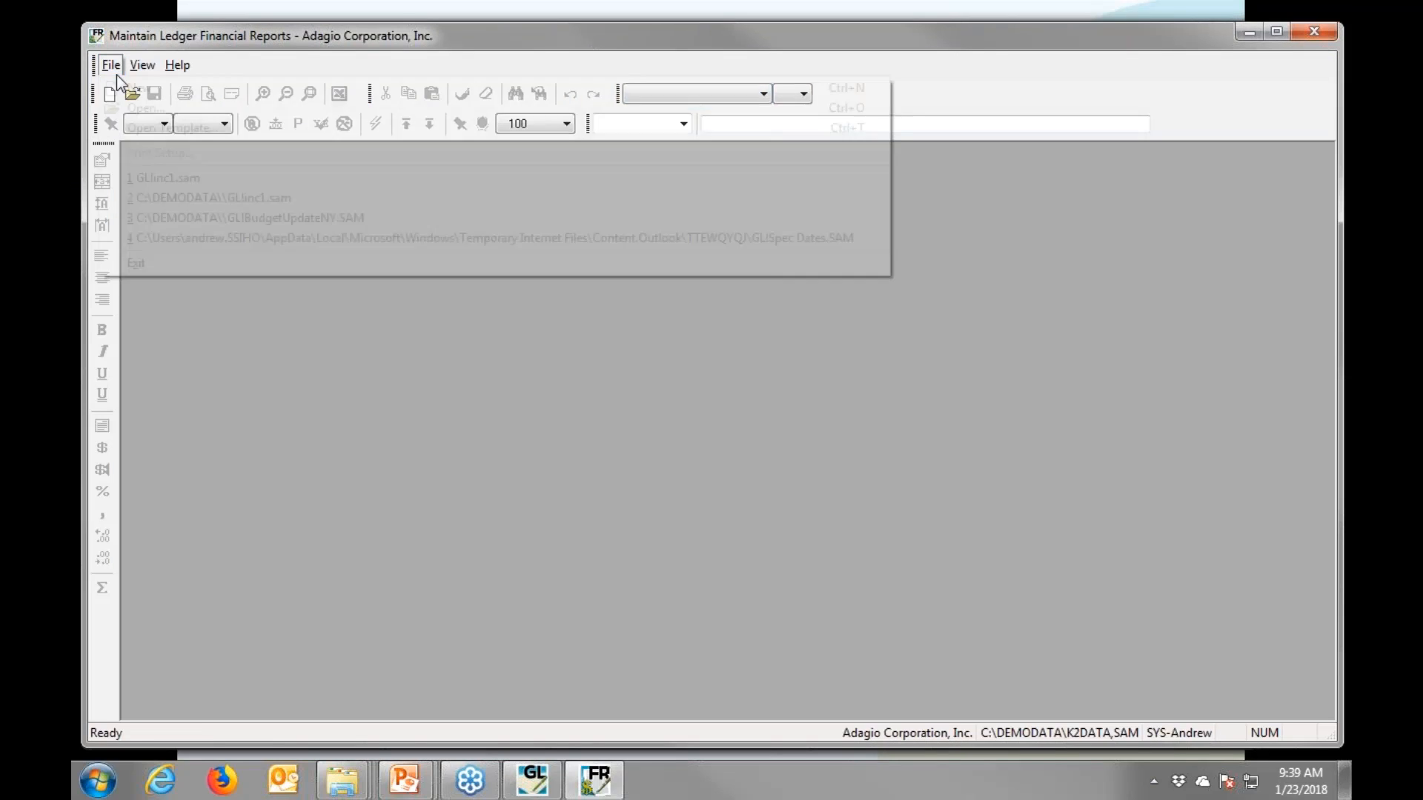
{"action": "left_click", "coordinate": [139, 178]}
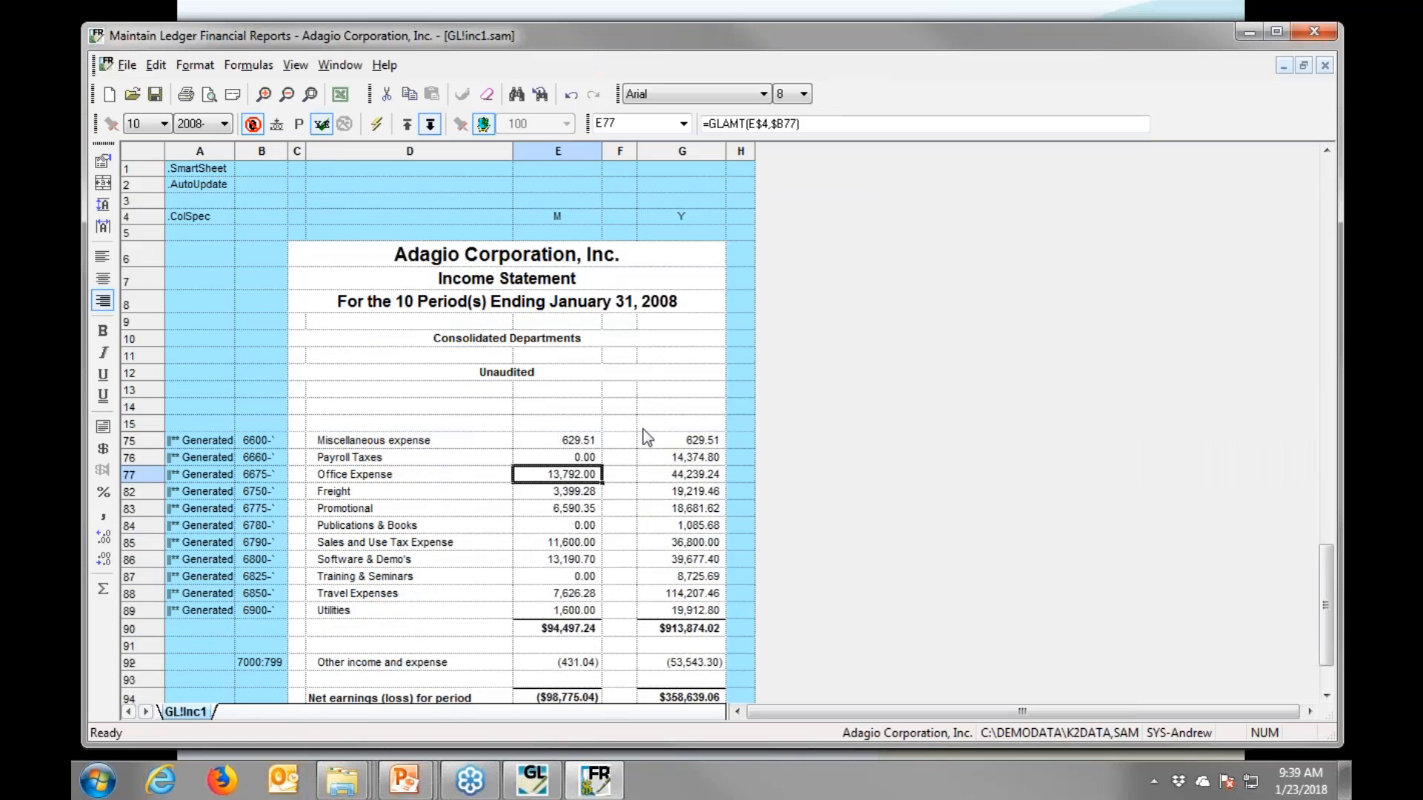
- Drill from the 13,792.00 Office Expense through 6675-250 period 1 to the Atlas Janitorial 80.00 entry
{"action": "double_click", "coordinate": [572, 478]}
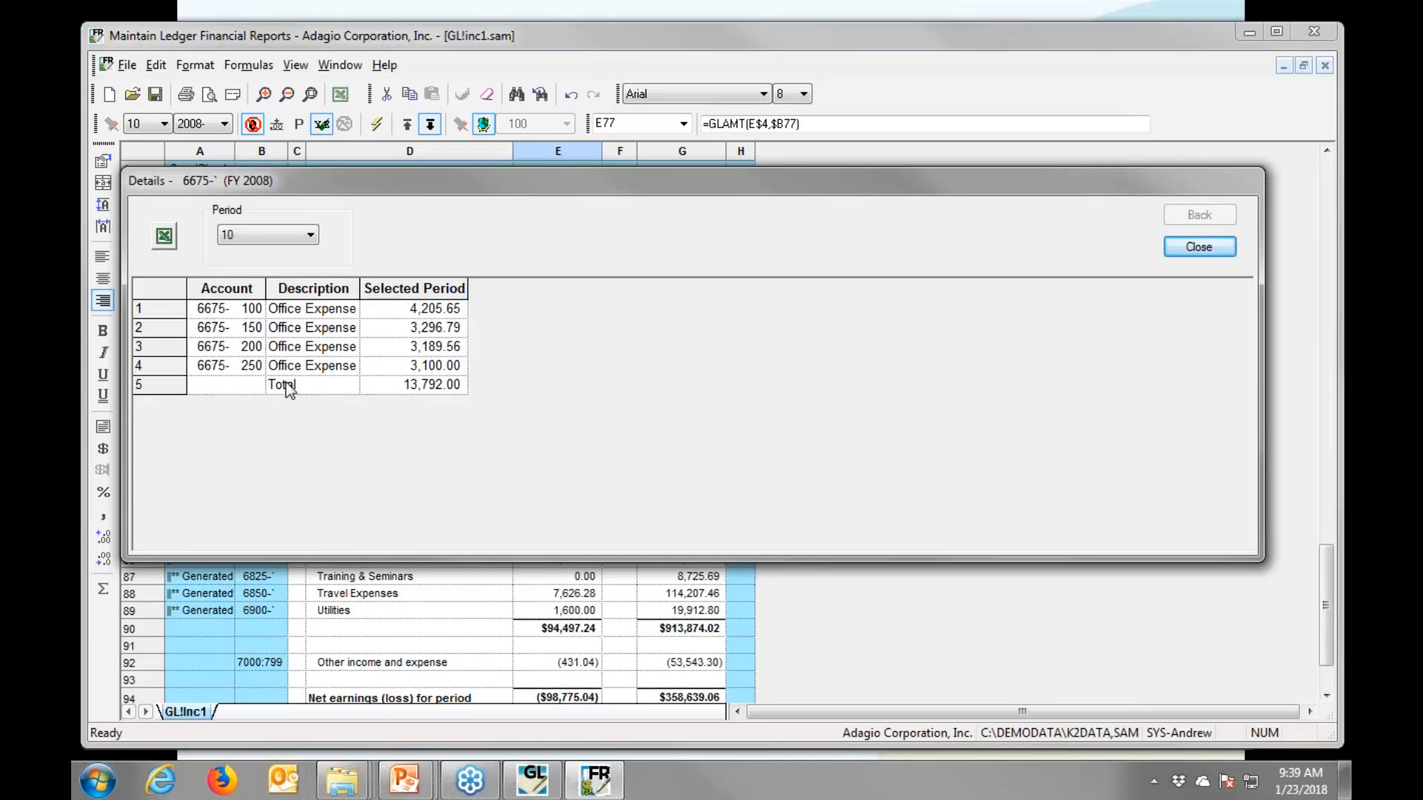
{"action": "left_click", "coordinate": [431, 367]}
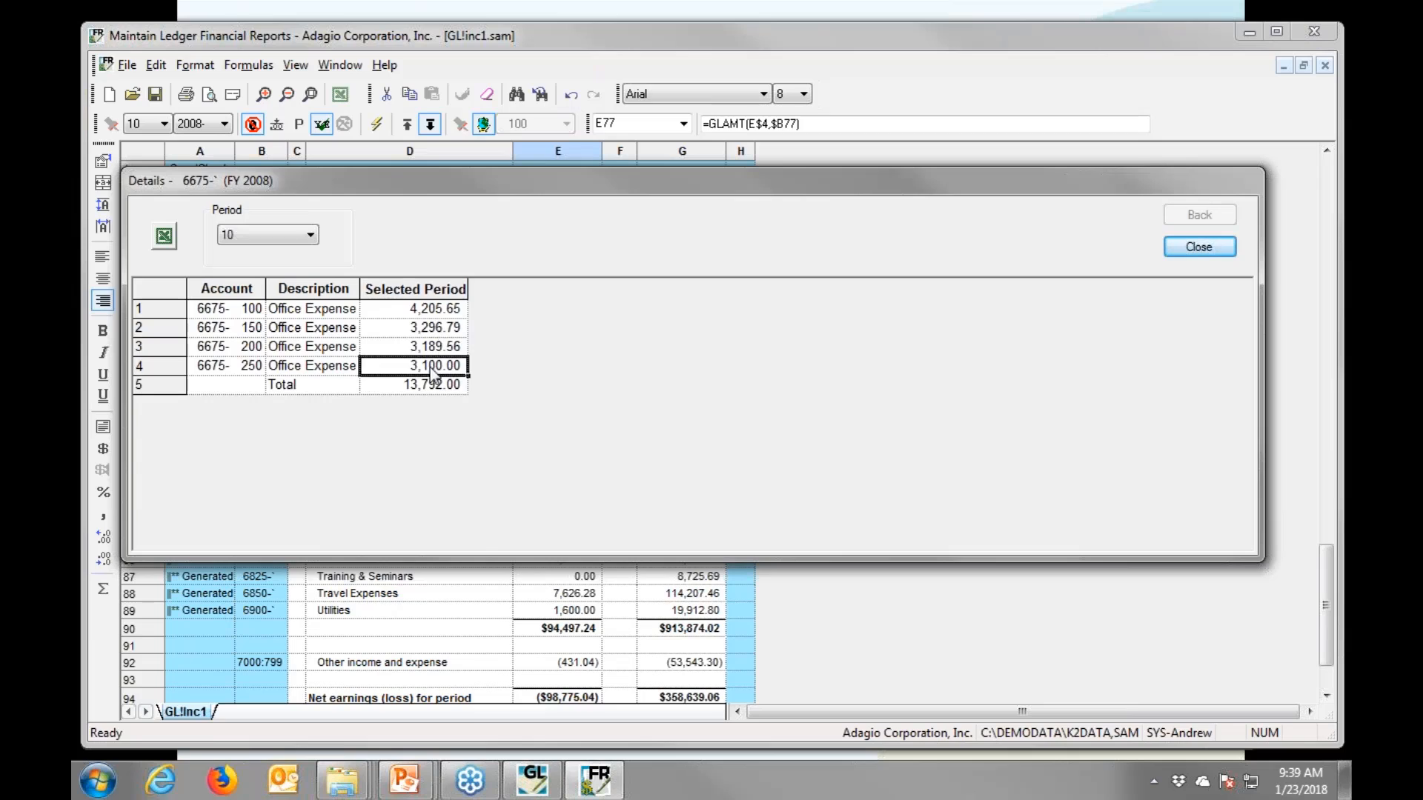
{"action": "double_click", "coordinate": [432, 373]}
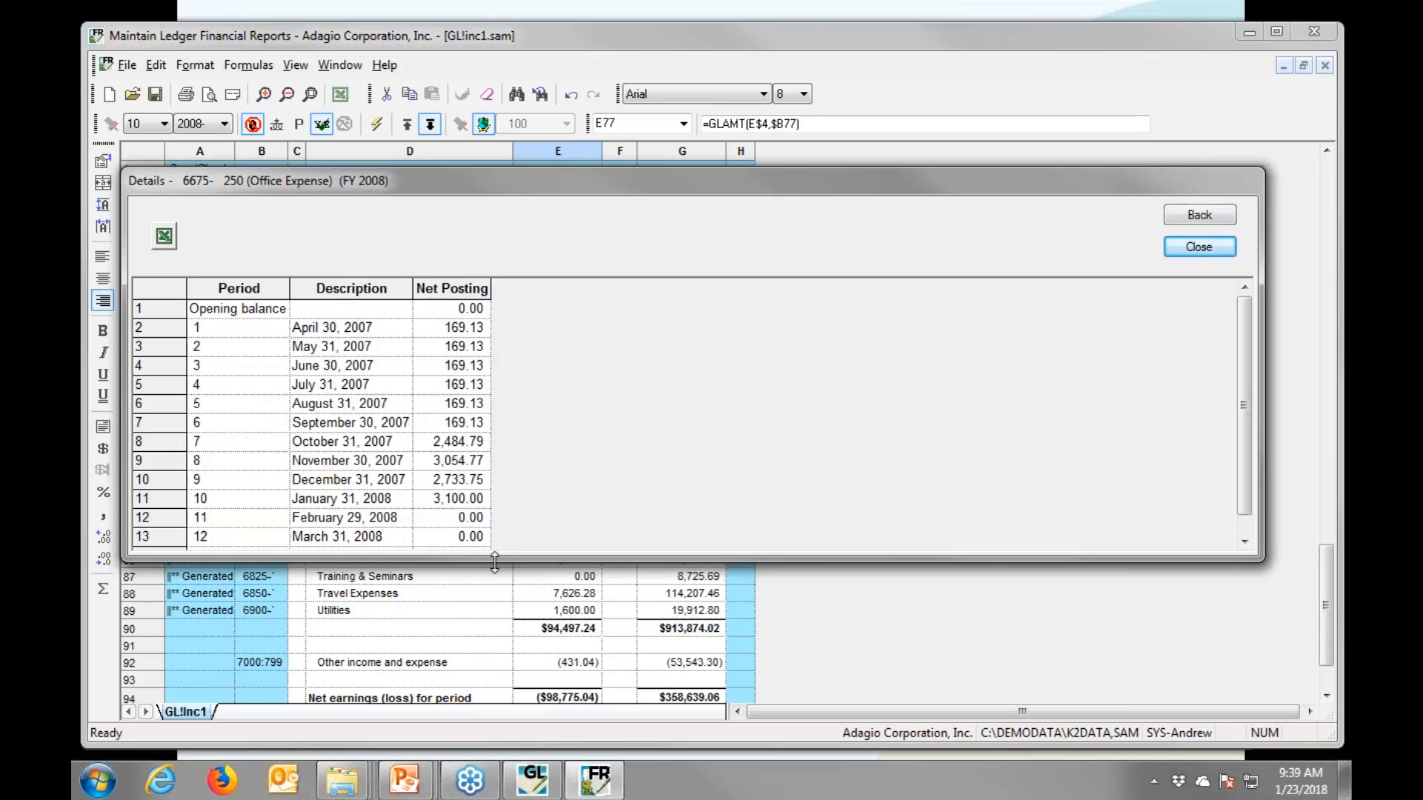
{"action": "left_click_drag", "start_coordinate": [495, 562], "coordinate": [494, 593]}
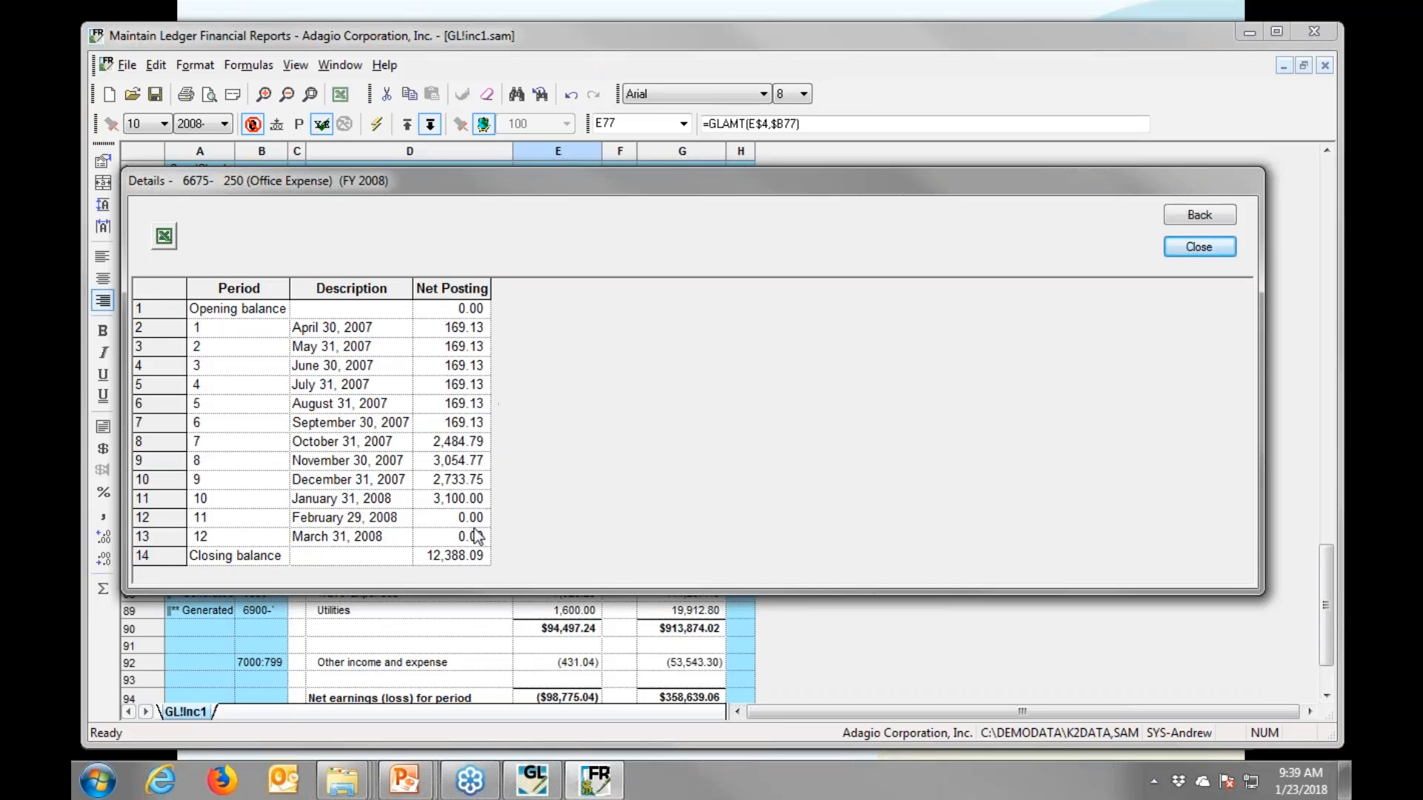
{"action": "double_click", "coordinate": [459, 333]}
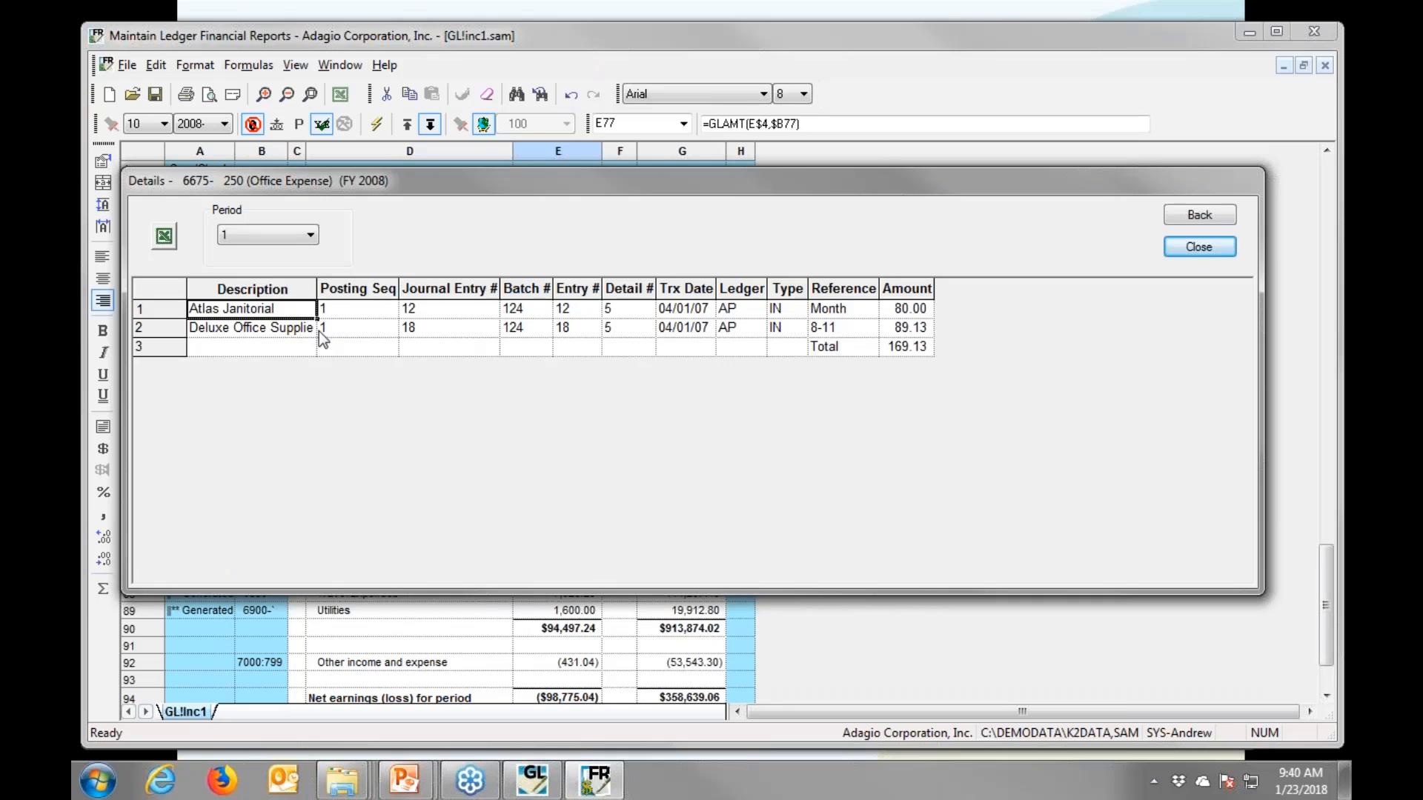
{"action": "double_click", "coordinate": [910, 310]}
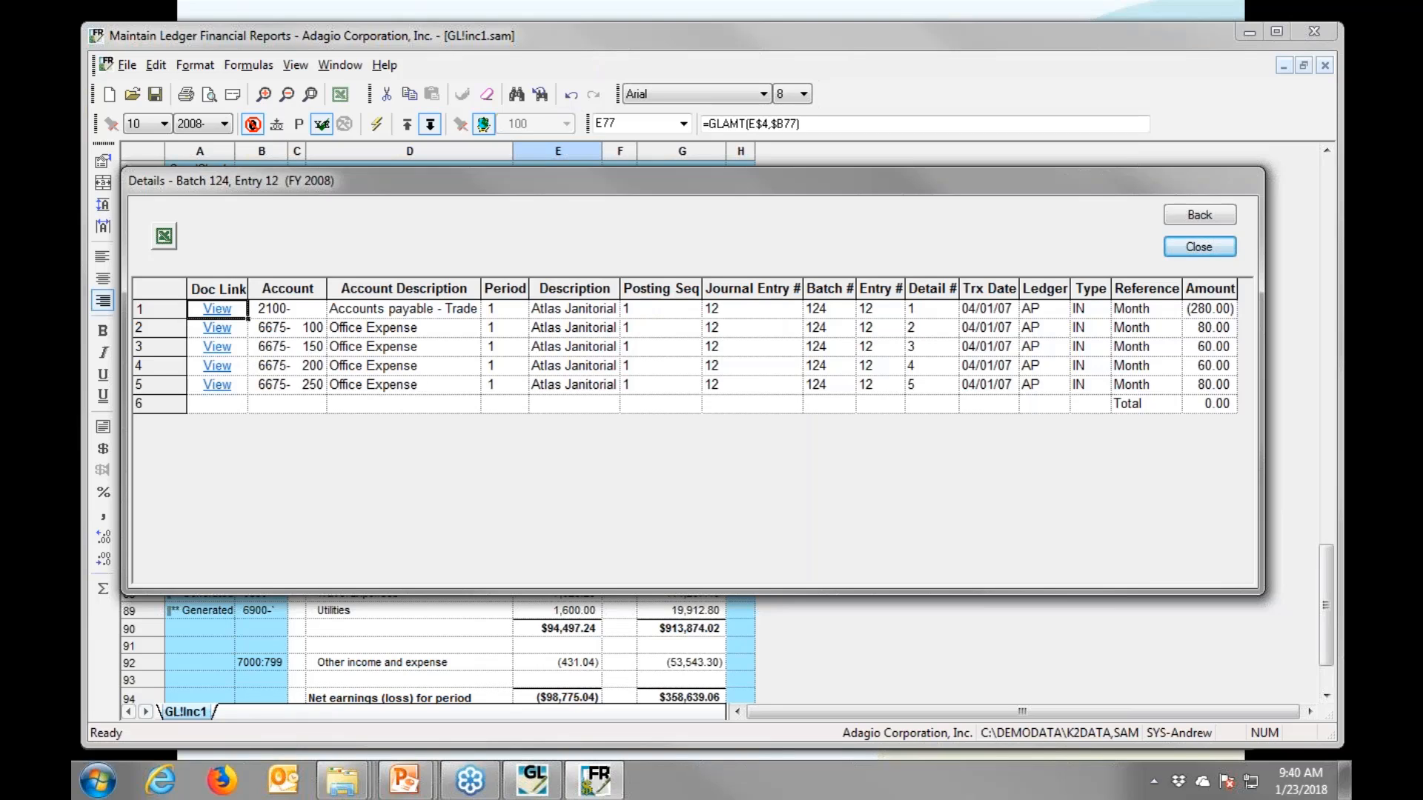
{"action": "left_click", "coordinate": [215, 310]}
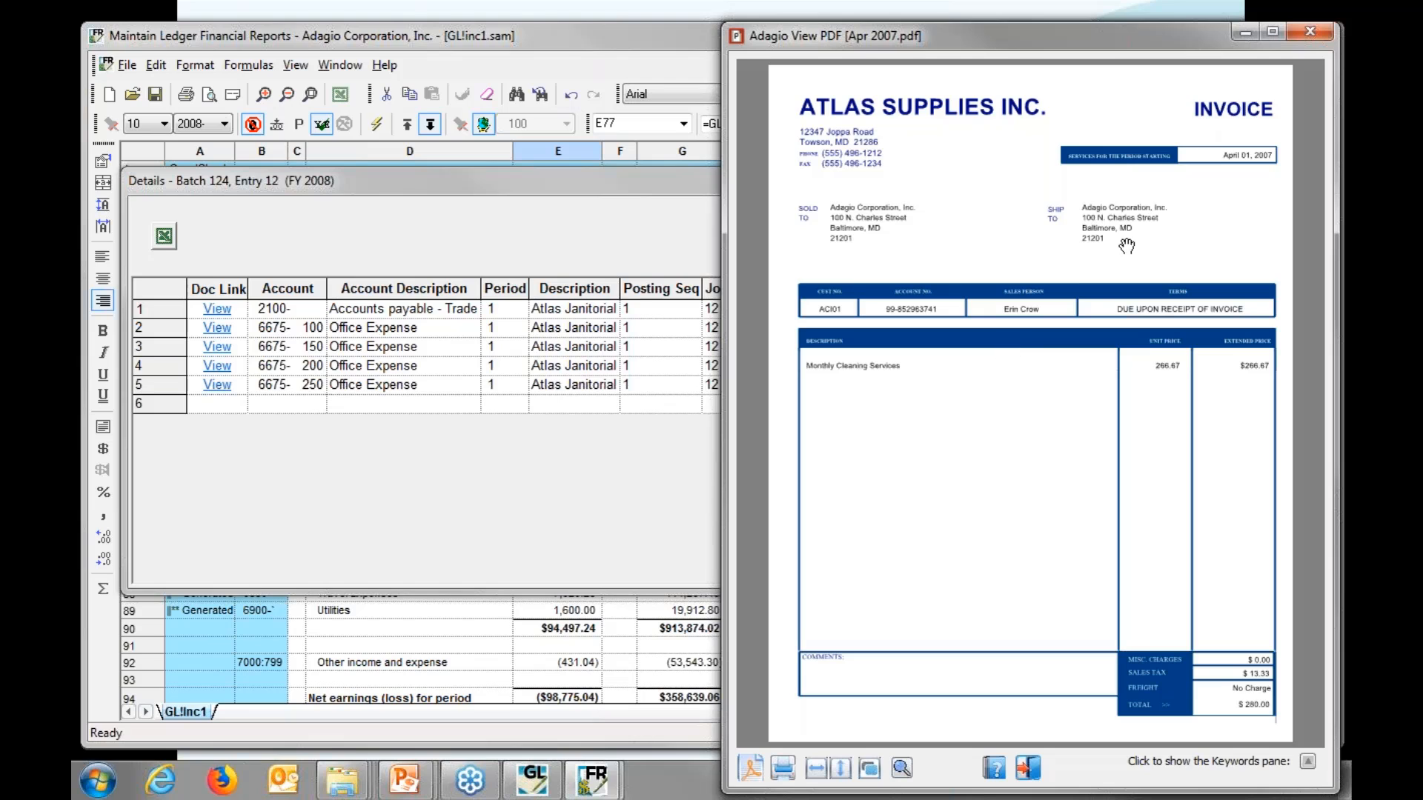
{"action": "left_click", "coordinate": [1308, 32]}
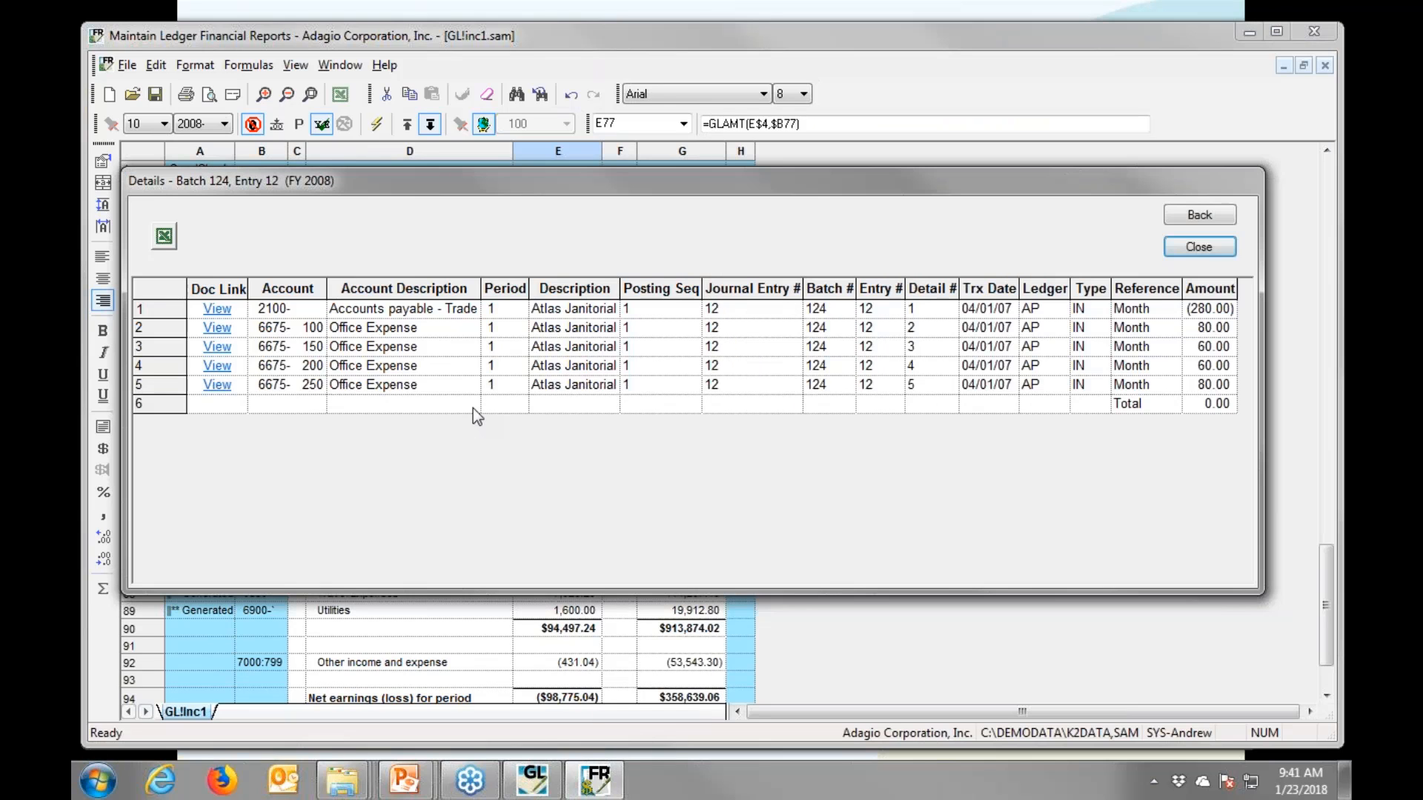
- Close the entry details and the income statement without saving changes
{"action": "left_click", "coordinate": [1214, 243]}
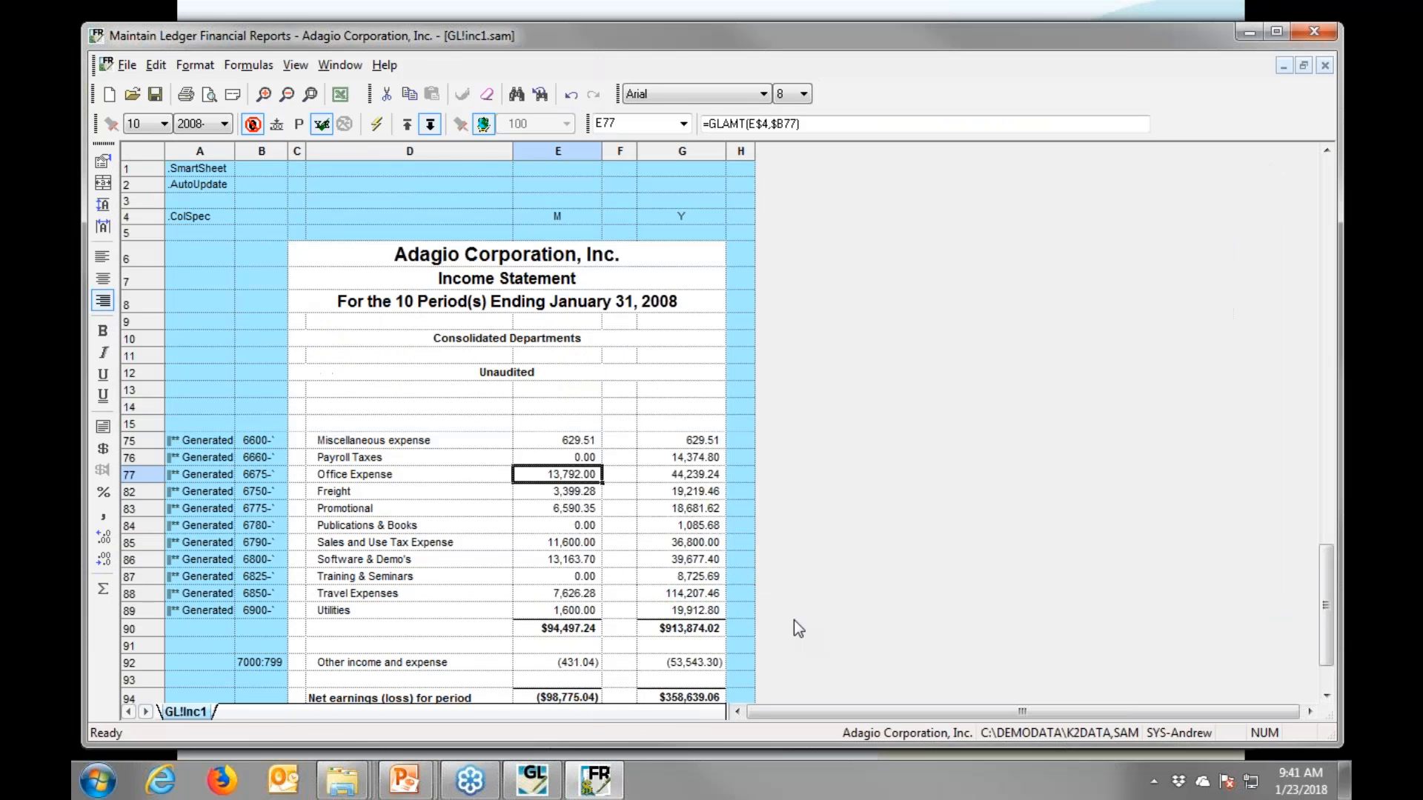
{"action": "left_click", "coordinate": [1307, 35]}
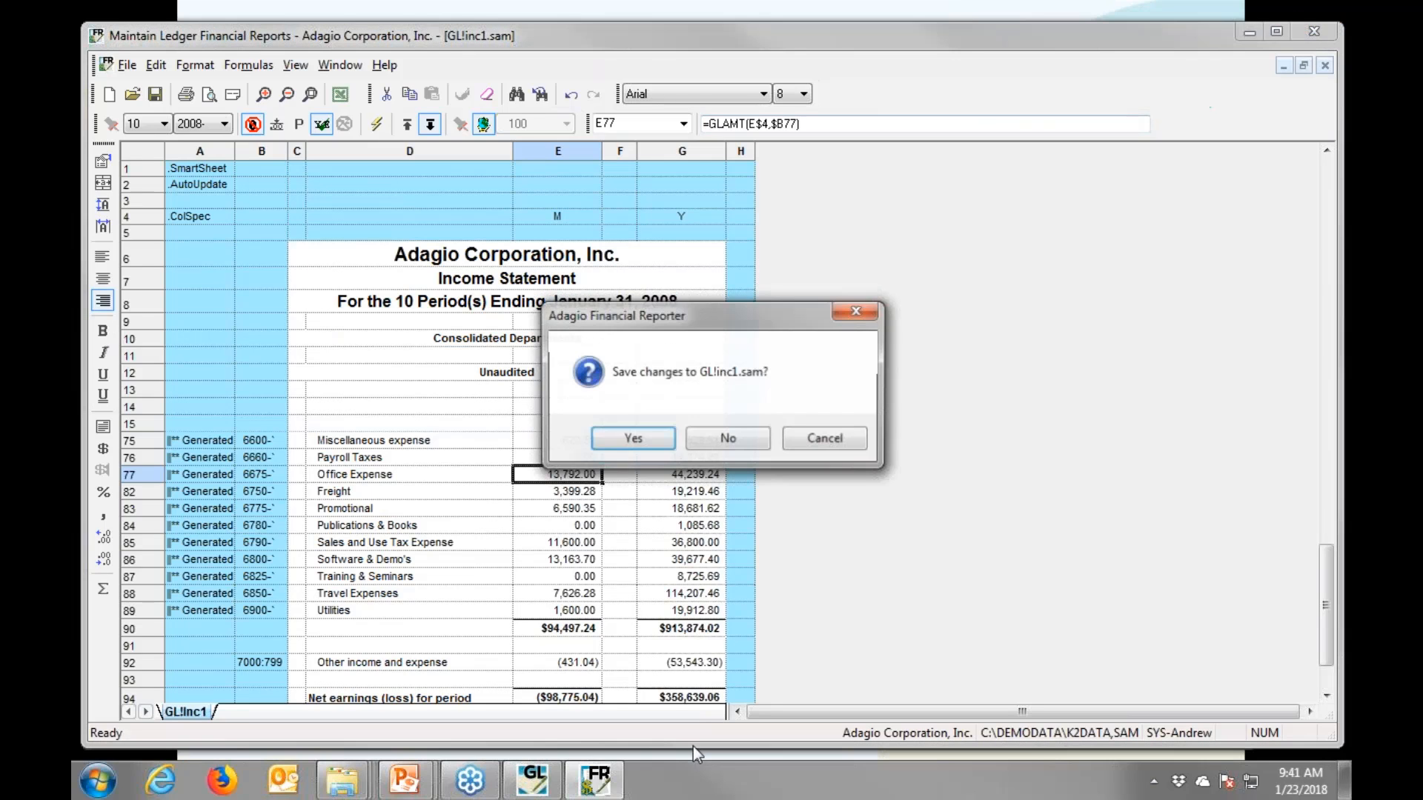
{"action": "left_click", "coordinate": [729, 440]}
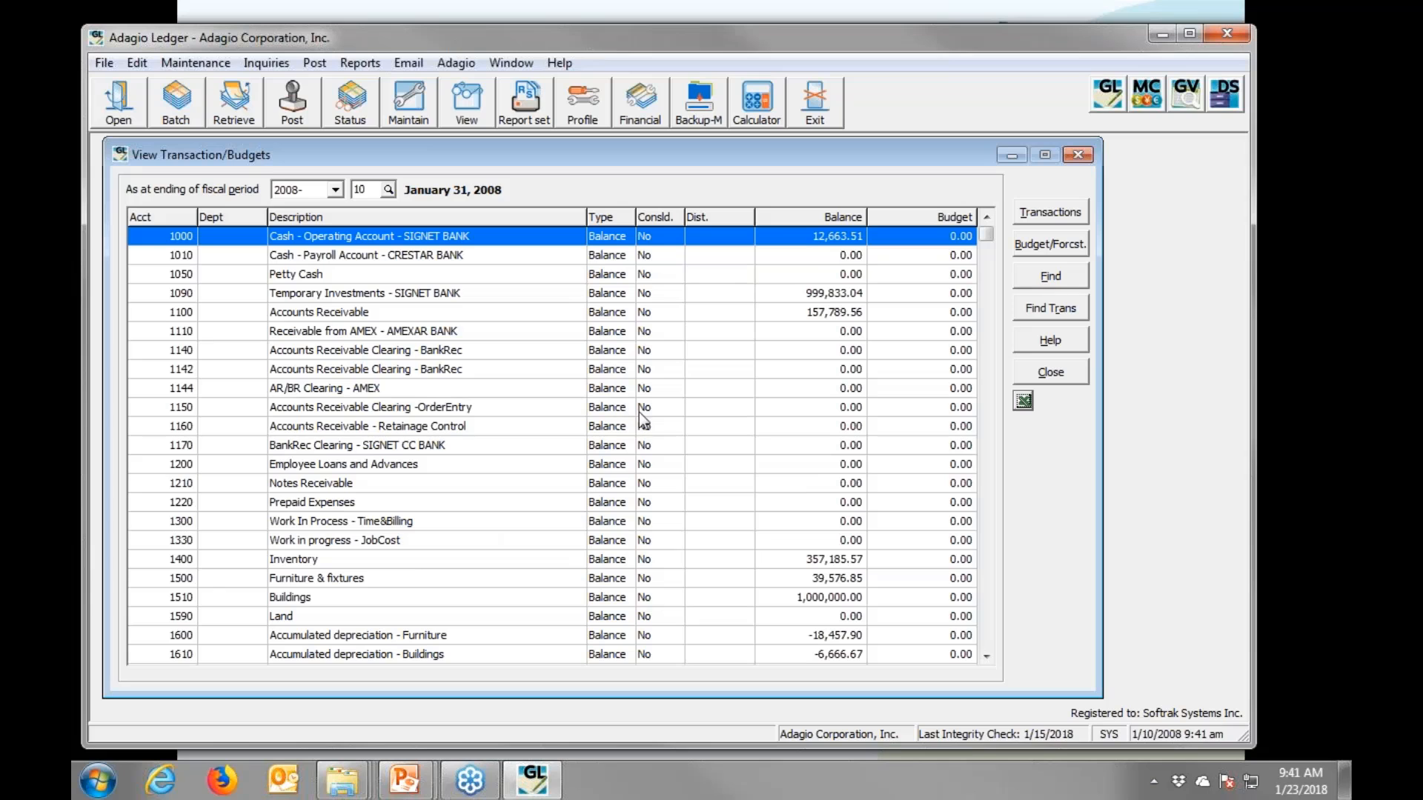
- Find account 6675-250 by searching 'office' and open its transactions
{"action": "left_click_drag", "start_coordinate": [988, 241], "coordinate": [968, 459]}
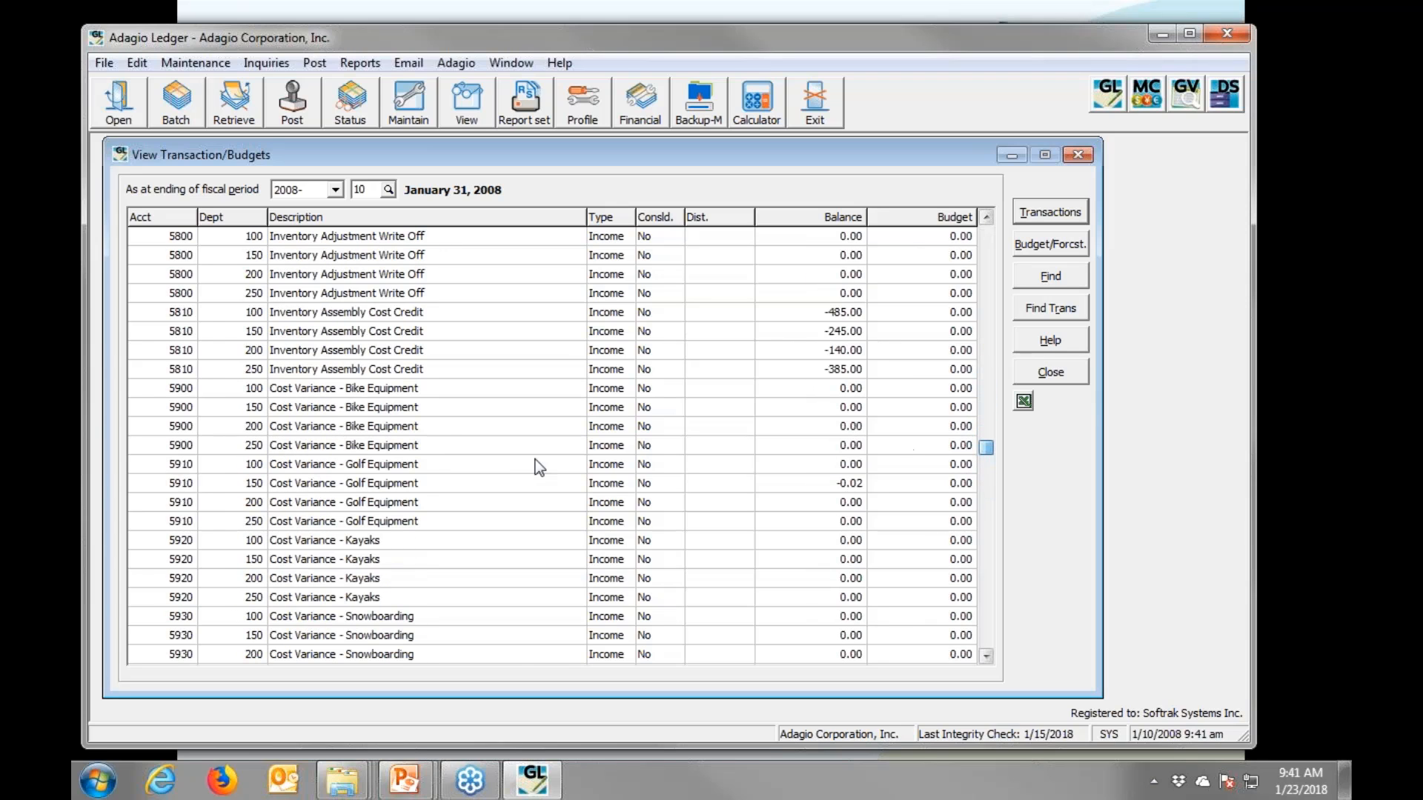
{"action": "key", "text": "alt+f"}
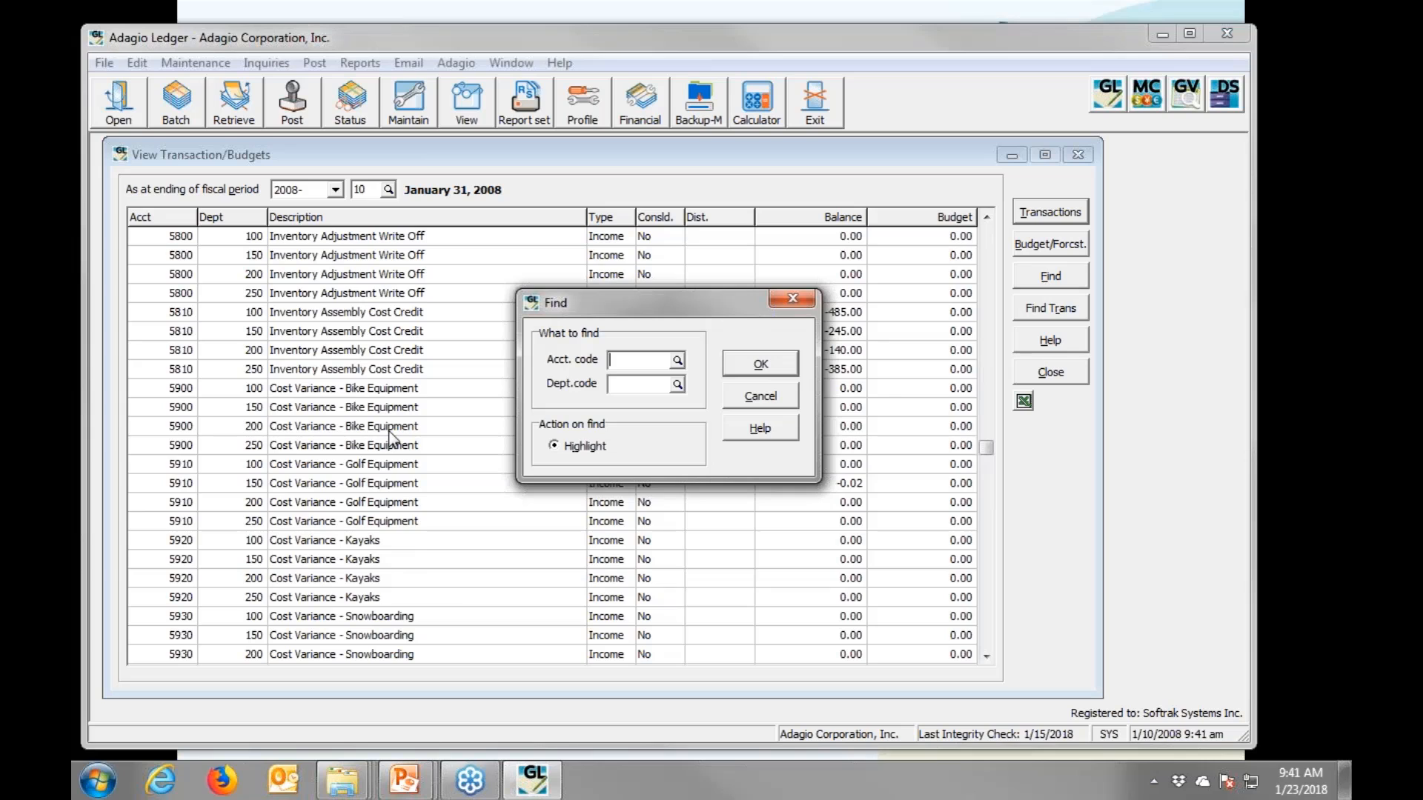
{"action": "key", "text": "F5"}
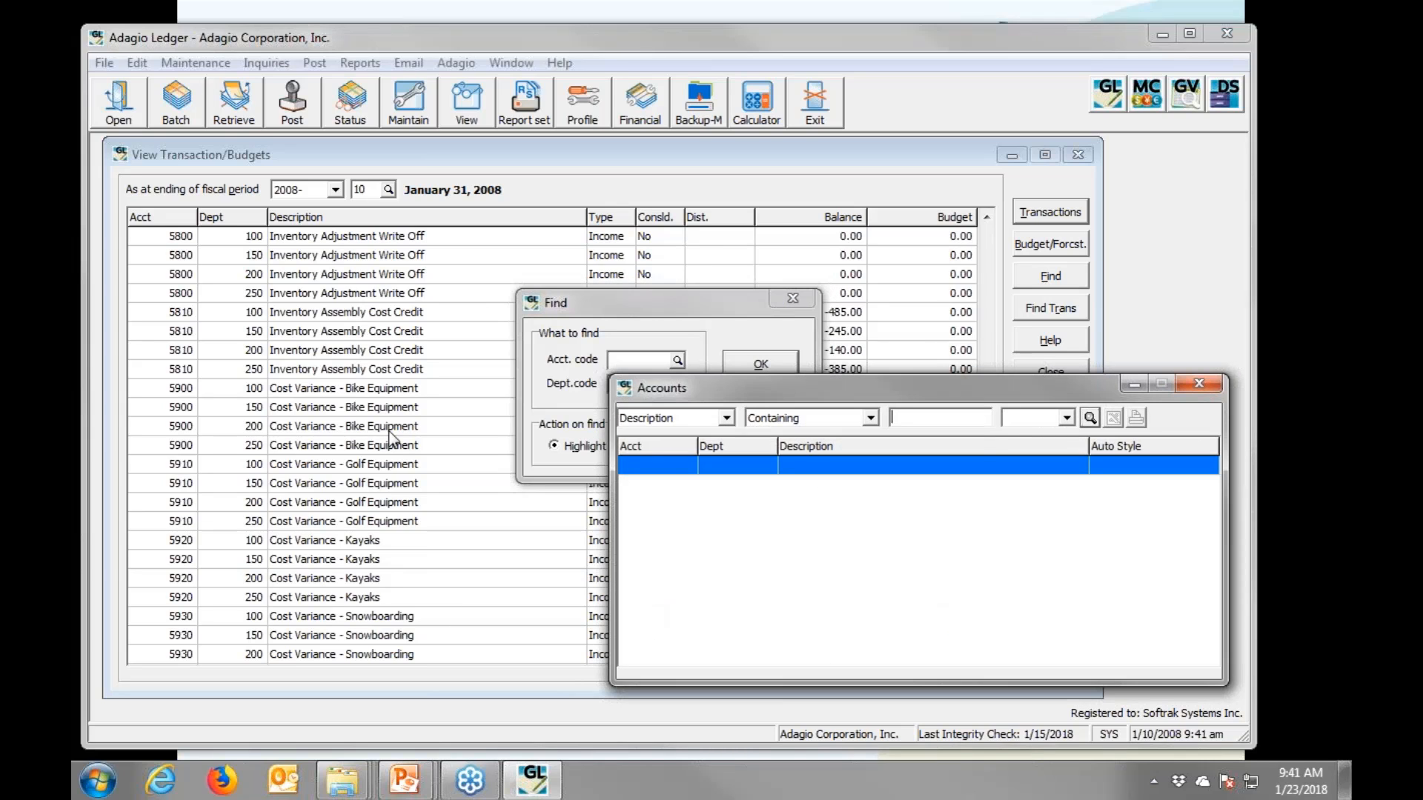
{"action": "type", "text": "office"}
{"action": "key", "text": "Return"}
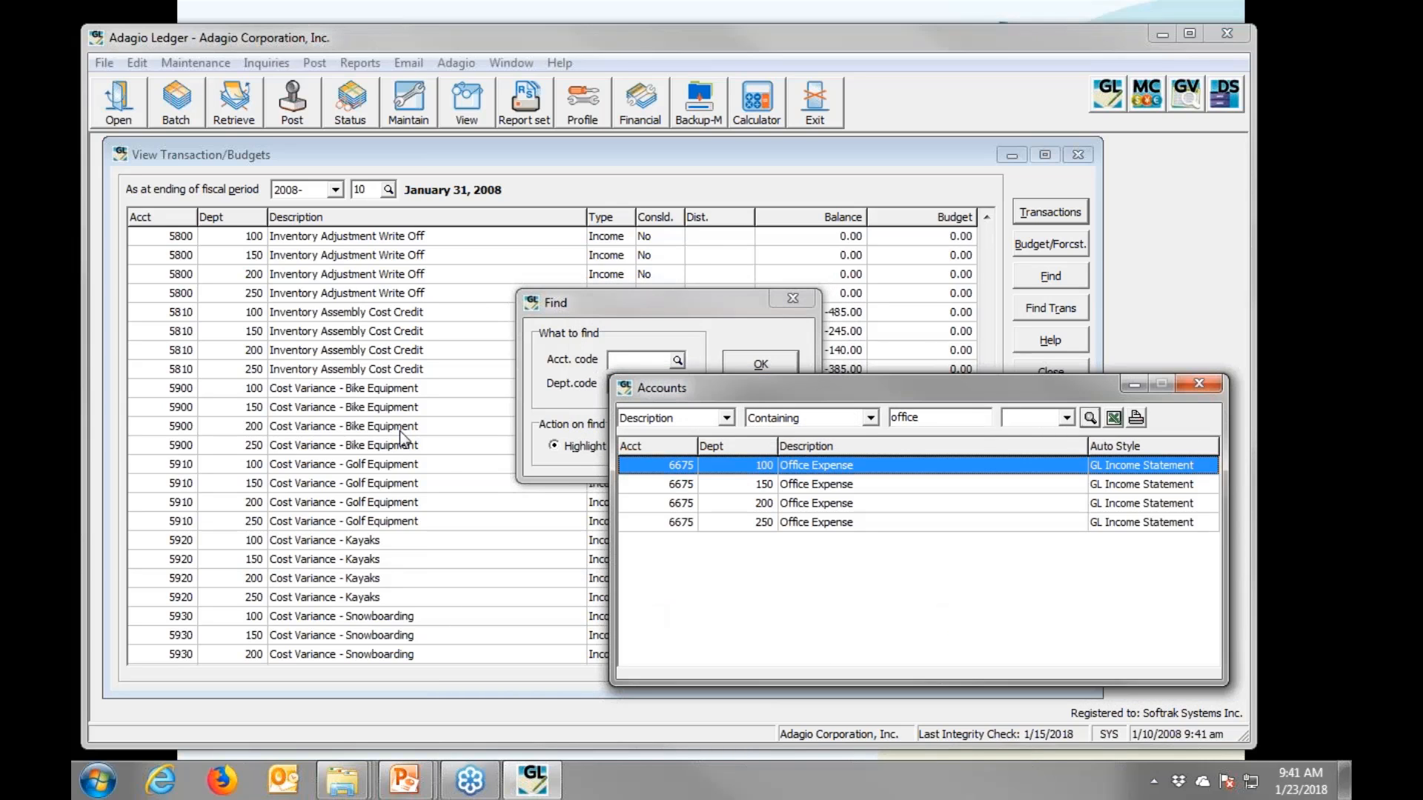
{"action": "double_click", "coordinate": [817, 523]}
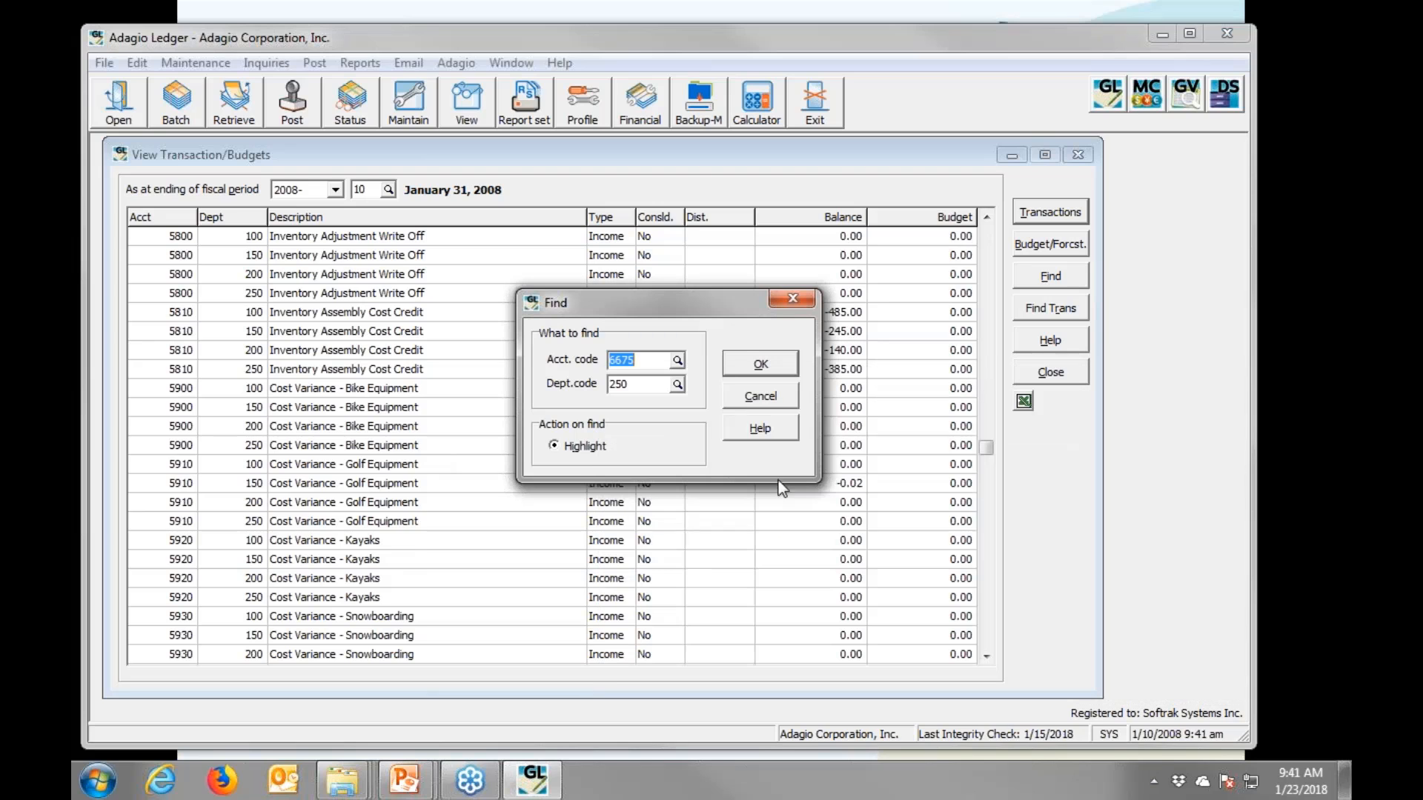
{"action": "left_click", "coordinate": [744, 363]}
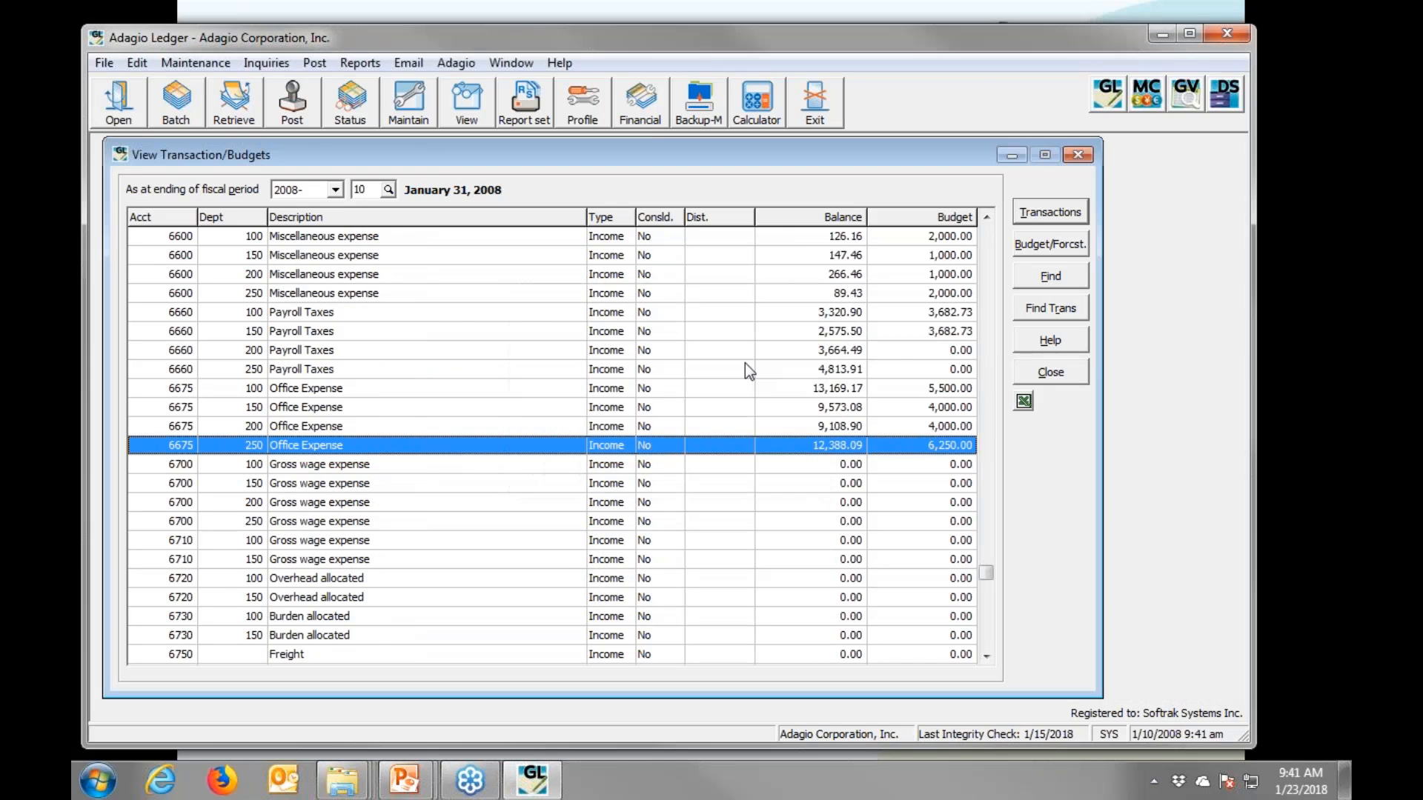
{"action": "double_click", "coordinate": [705, 438]}
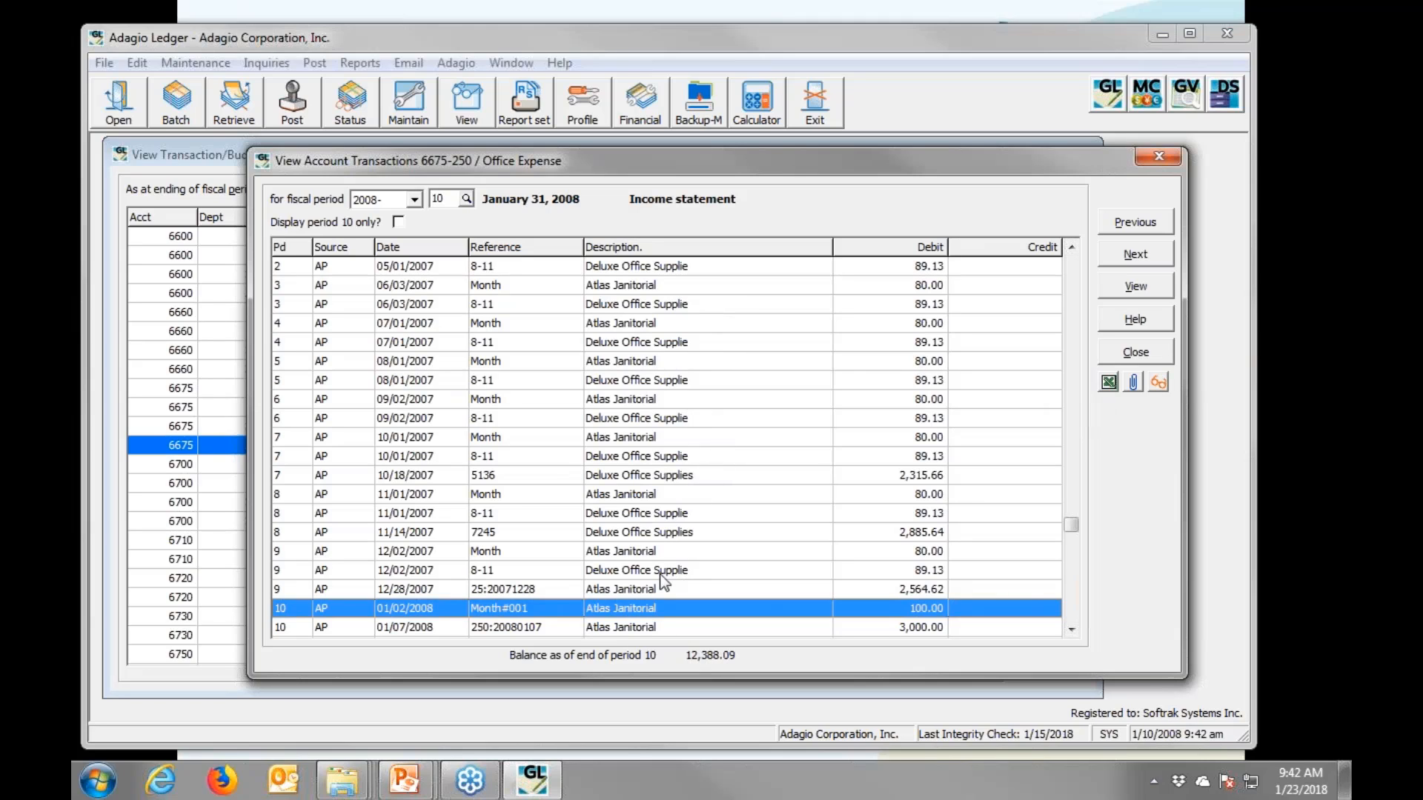
{"action": "left_click", "coordinate": [1159, 383]}
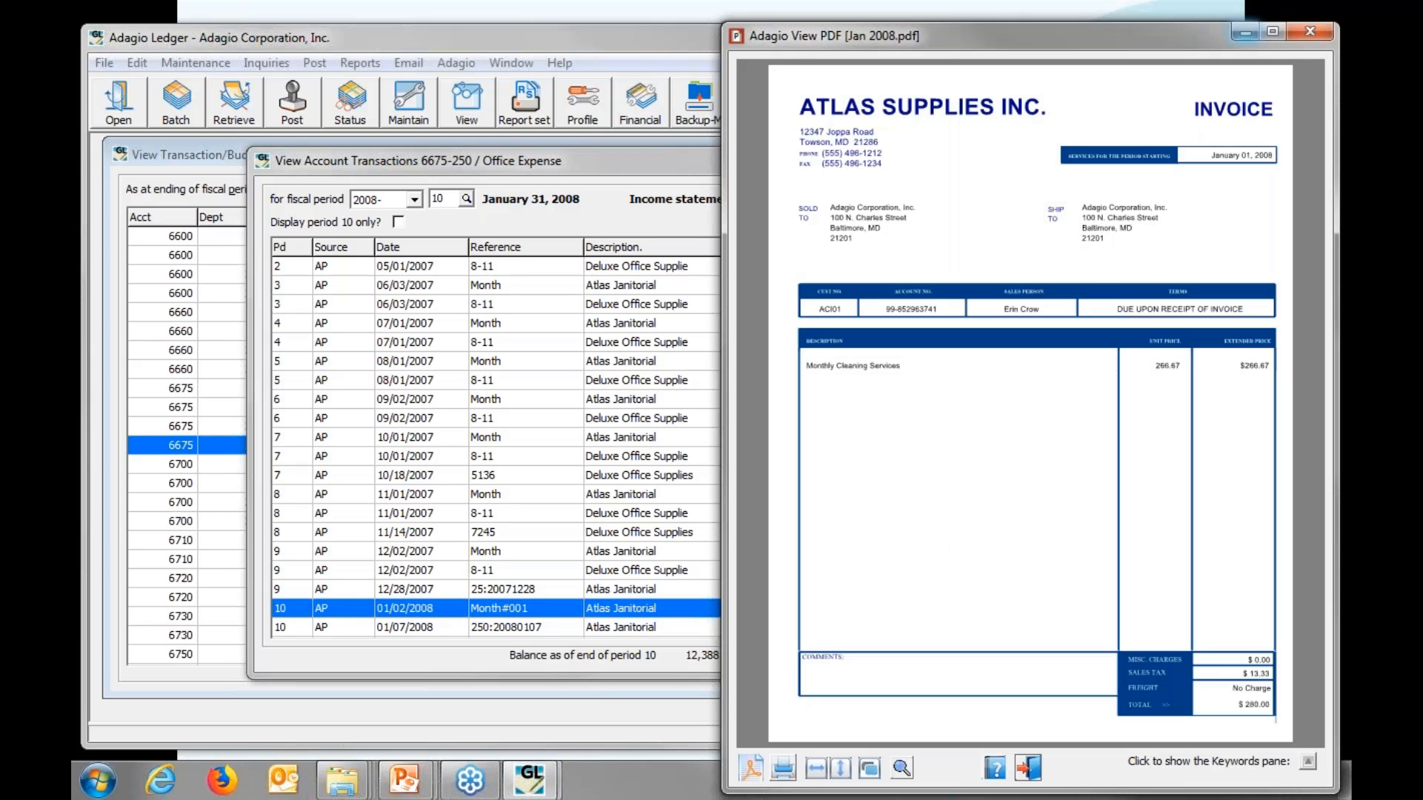
{"action": "left_click", "coordinate": [1313, 32]}
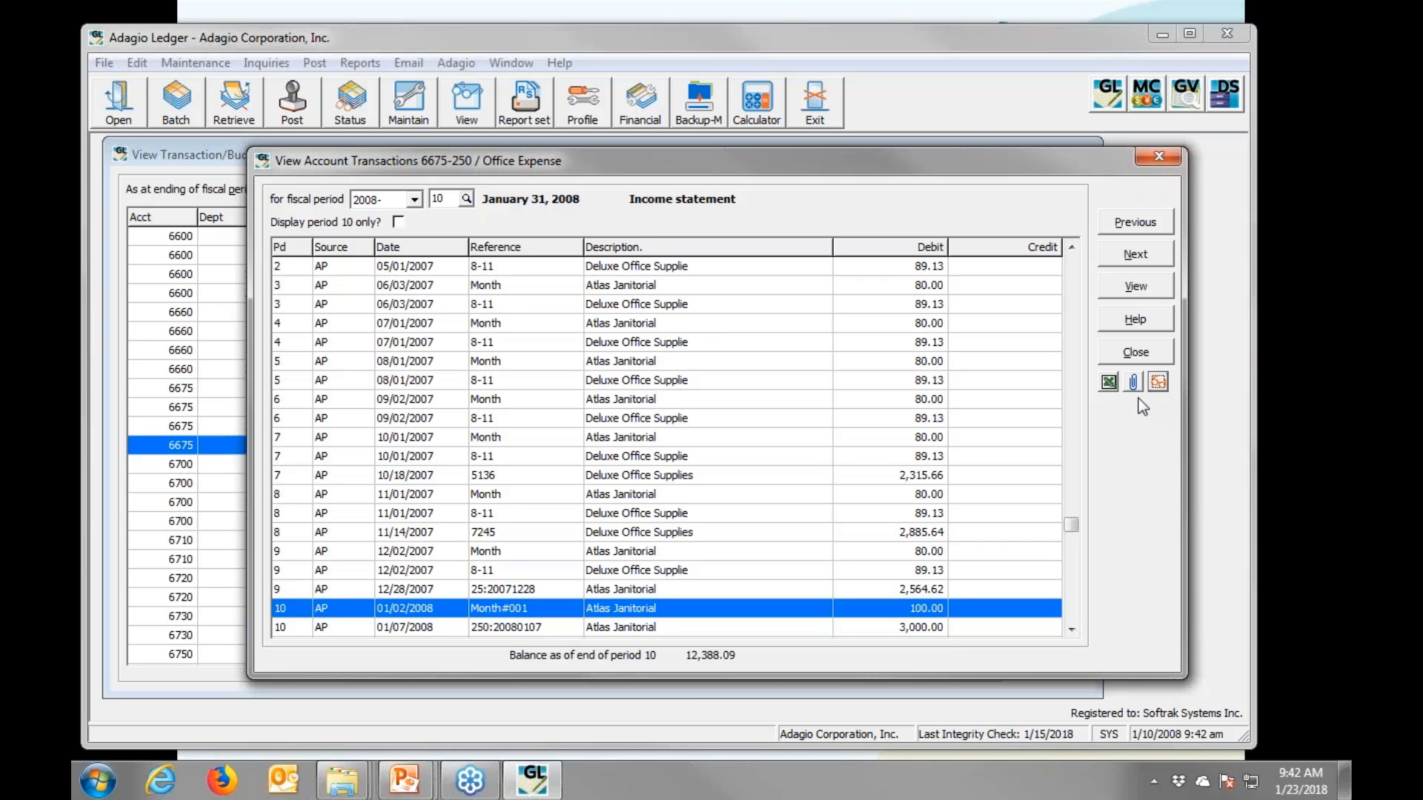
- Return to the 'What's Adagio?' slide show and reveal the Direct import to CaseWare bullet
{"action": "key", "text": "Tab"}
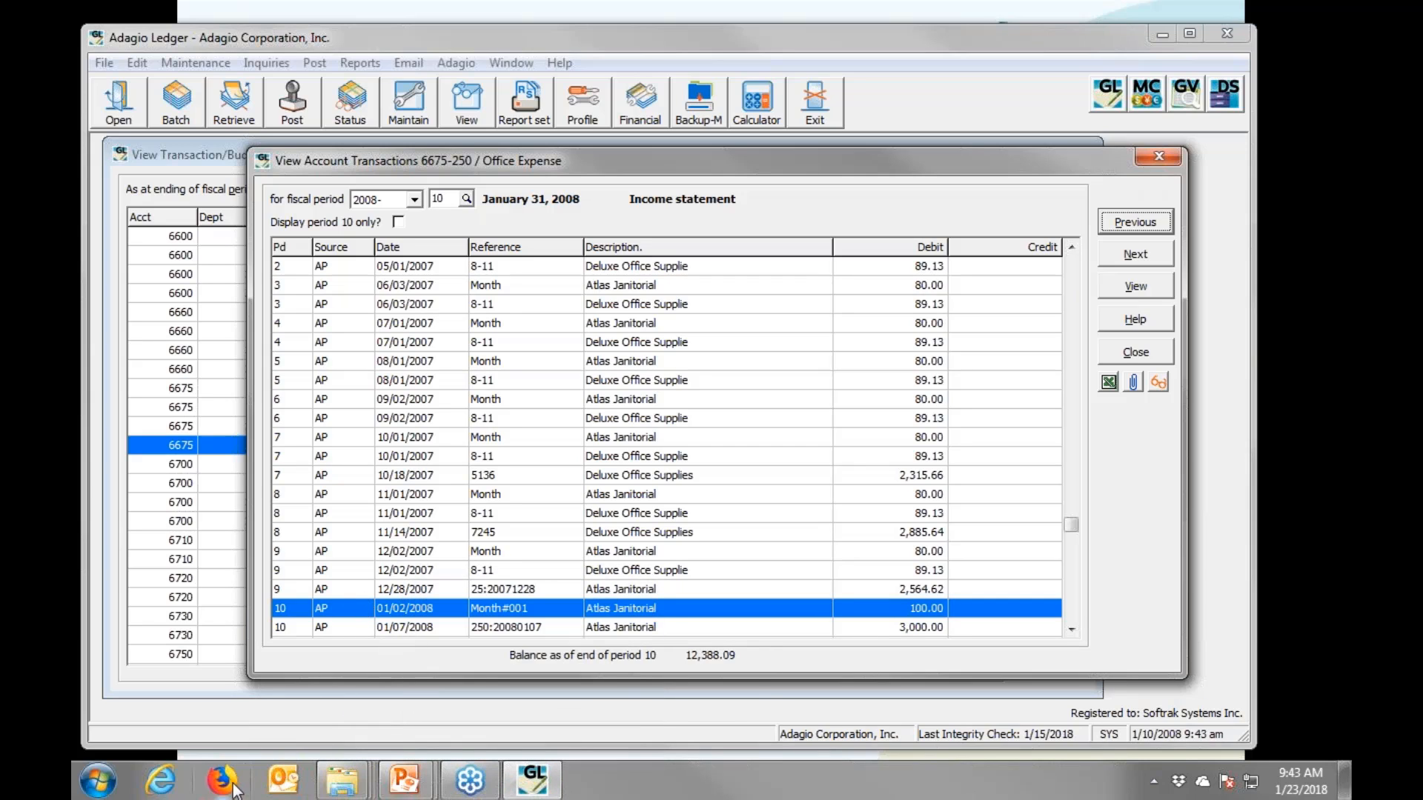
{"action": "mouse_move", "coordinate": [396, 784]}
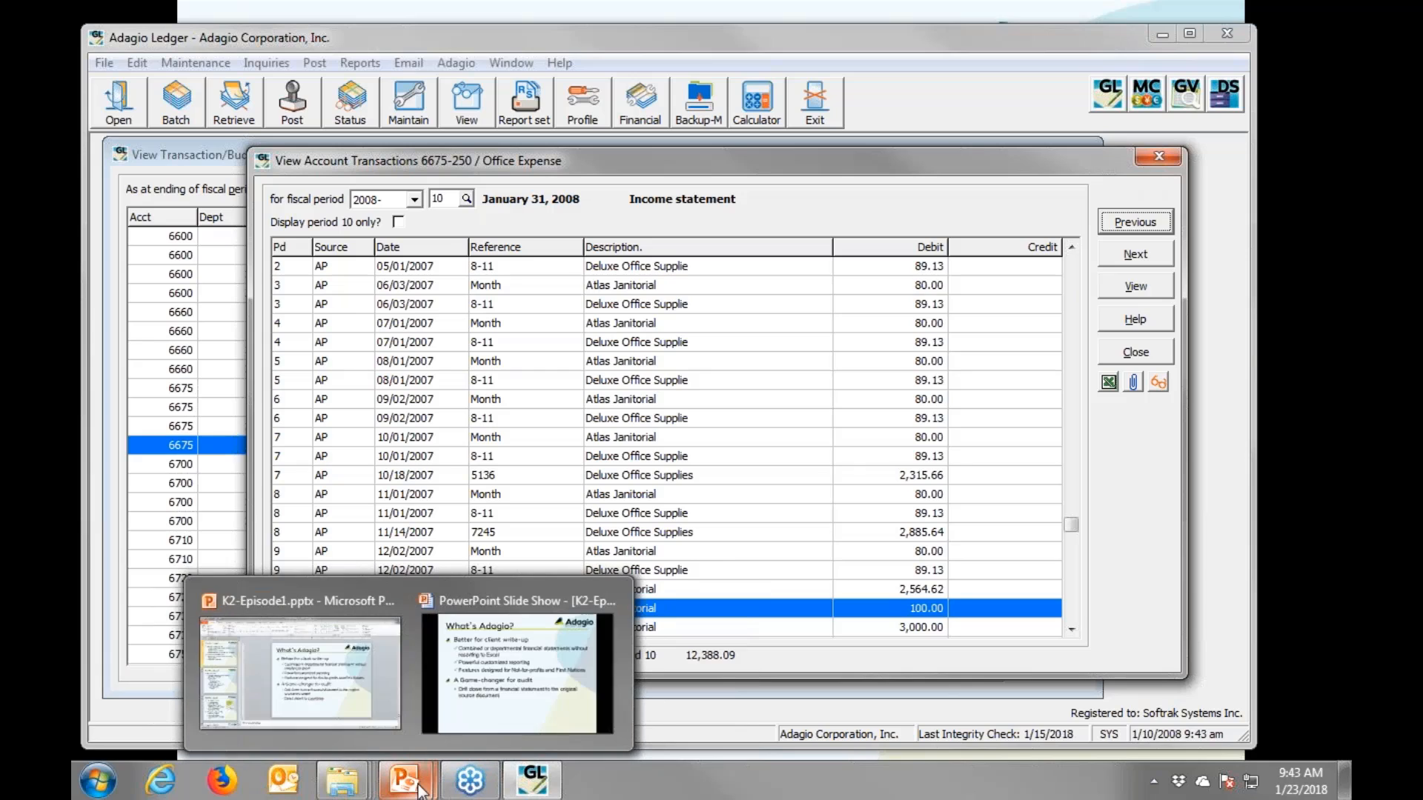
{"action": "left_click", "coordinate": [451, 728]}
{"action": "key", "text": "Right"}
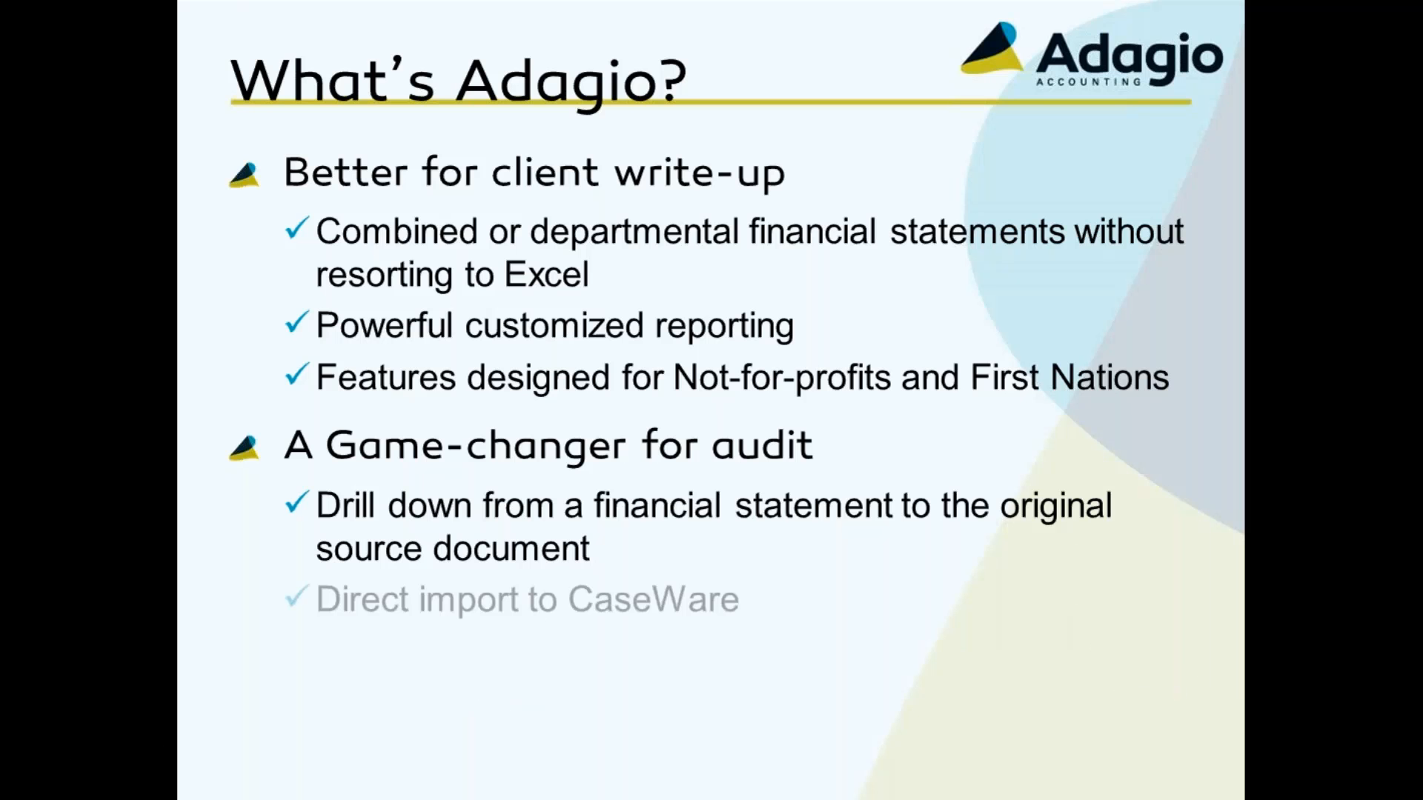
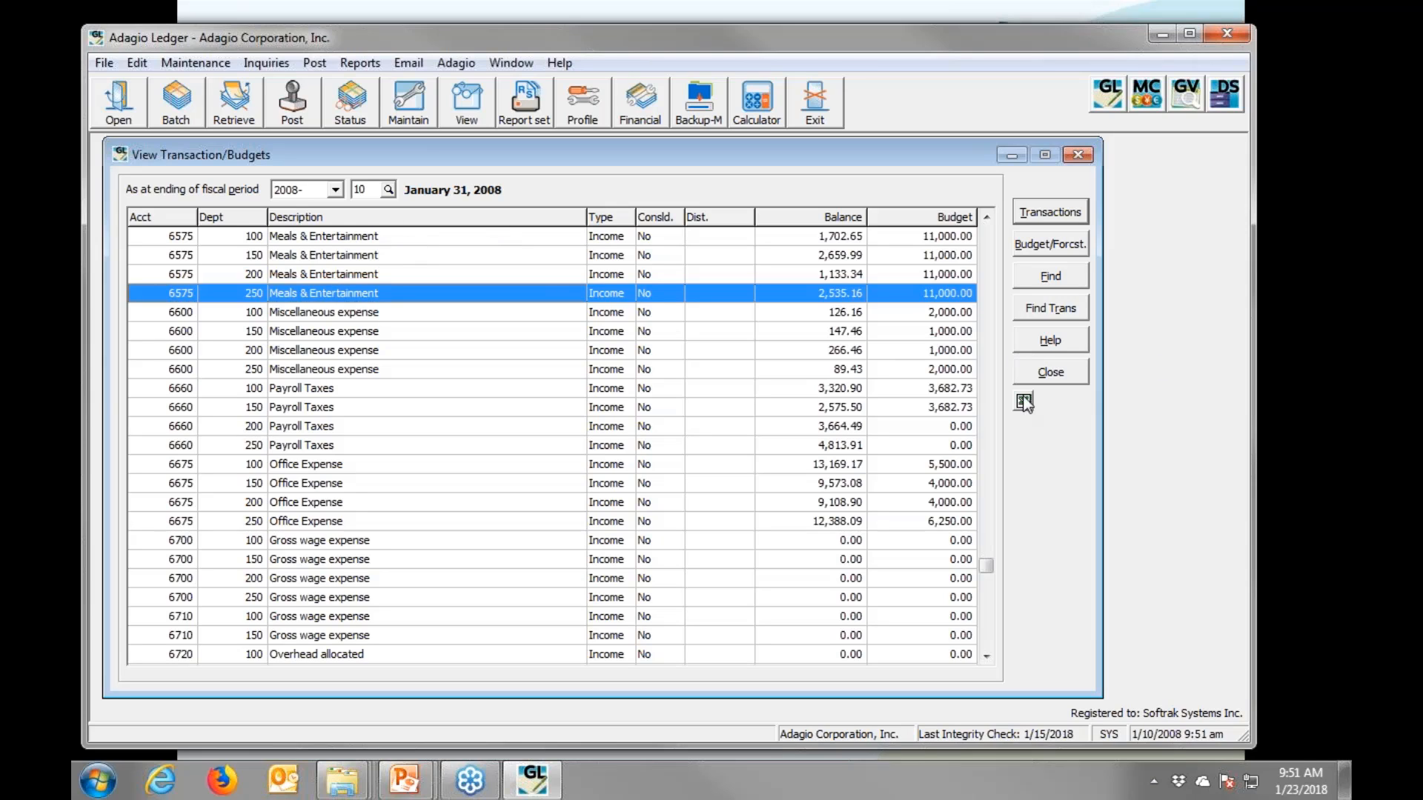
- Close the budget view and open the chart of accounts in Edit Accounts
{"action": "left_click", "coordinate": [1044, 375]}
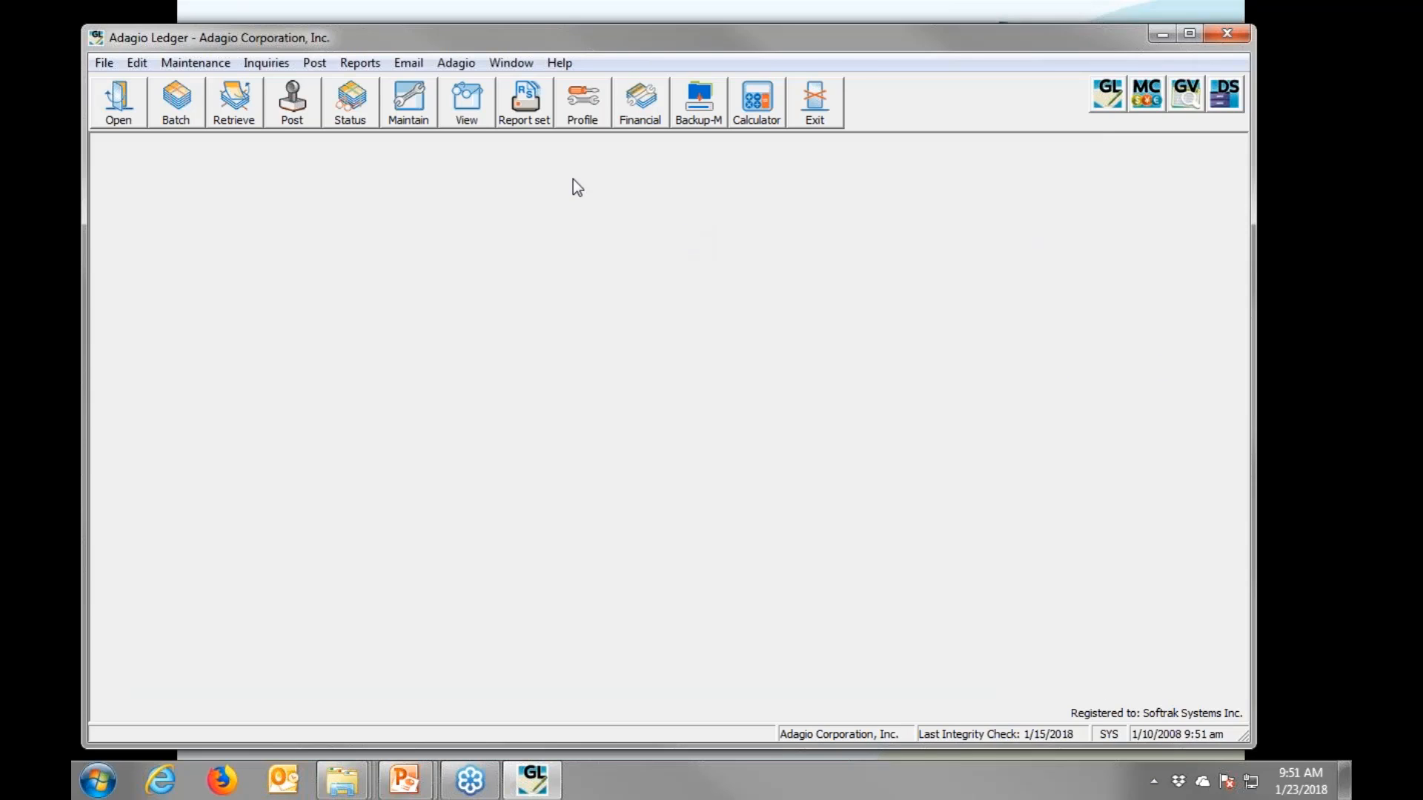
{"action": "left_click", "coordinate": [410, 111]}
{"action": "key", "text": "Down"}
{"action": "key", "text": "Down"}
{"action": "key", "text": "Down"}
{"action": "key", "text": "Down"}
{"action": "left_click", "coordinate": [812, 443]}
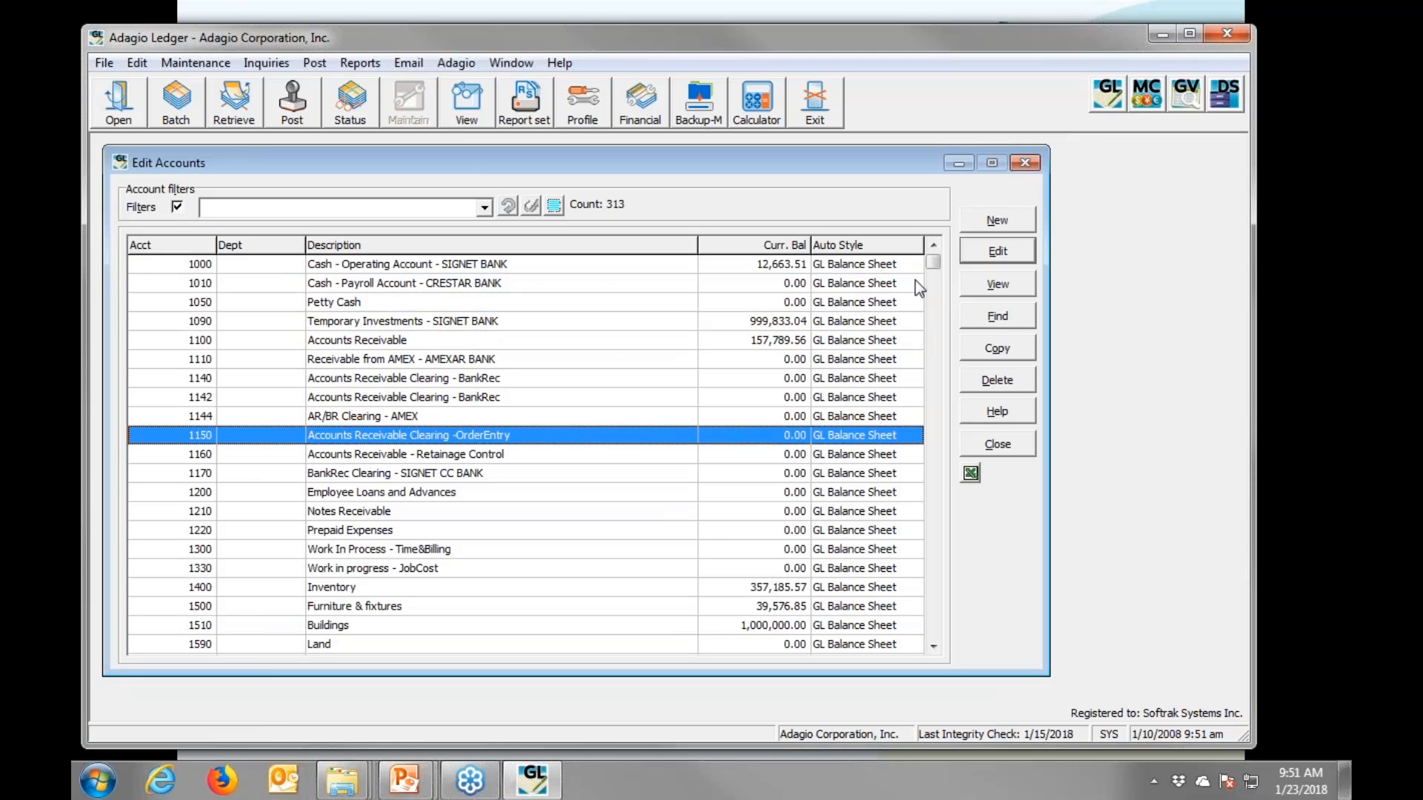
{"action": "left_click_drag", "start_coordinate": [931, 262], "coordinate": [910, 563]}
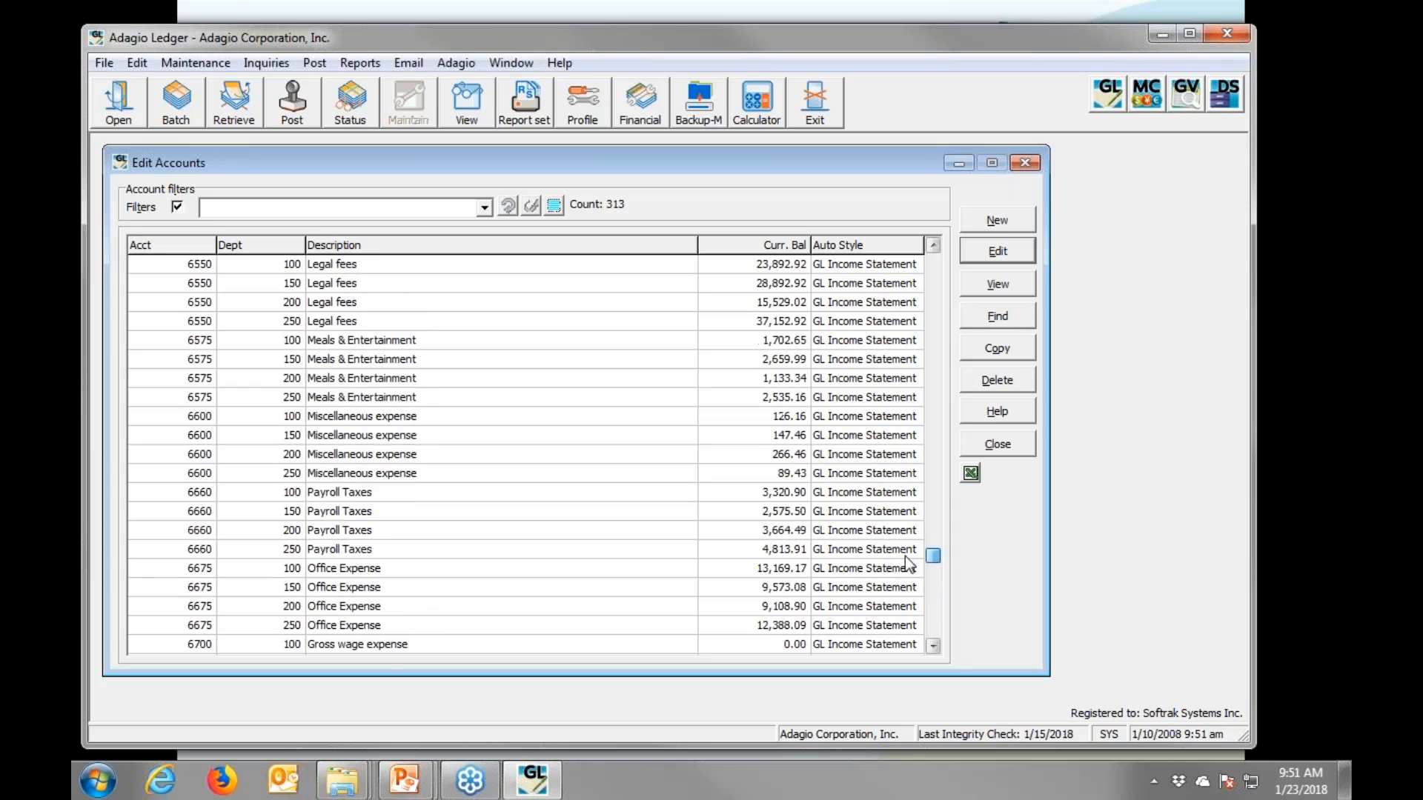
- Clear Account active? on 6575/250 Meals & Entertainment and save the account
{"action": "double_click", "coordinate": [354, 403]}
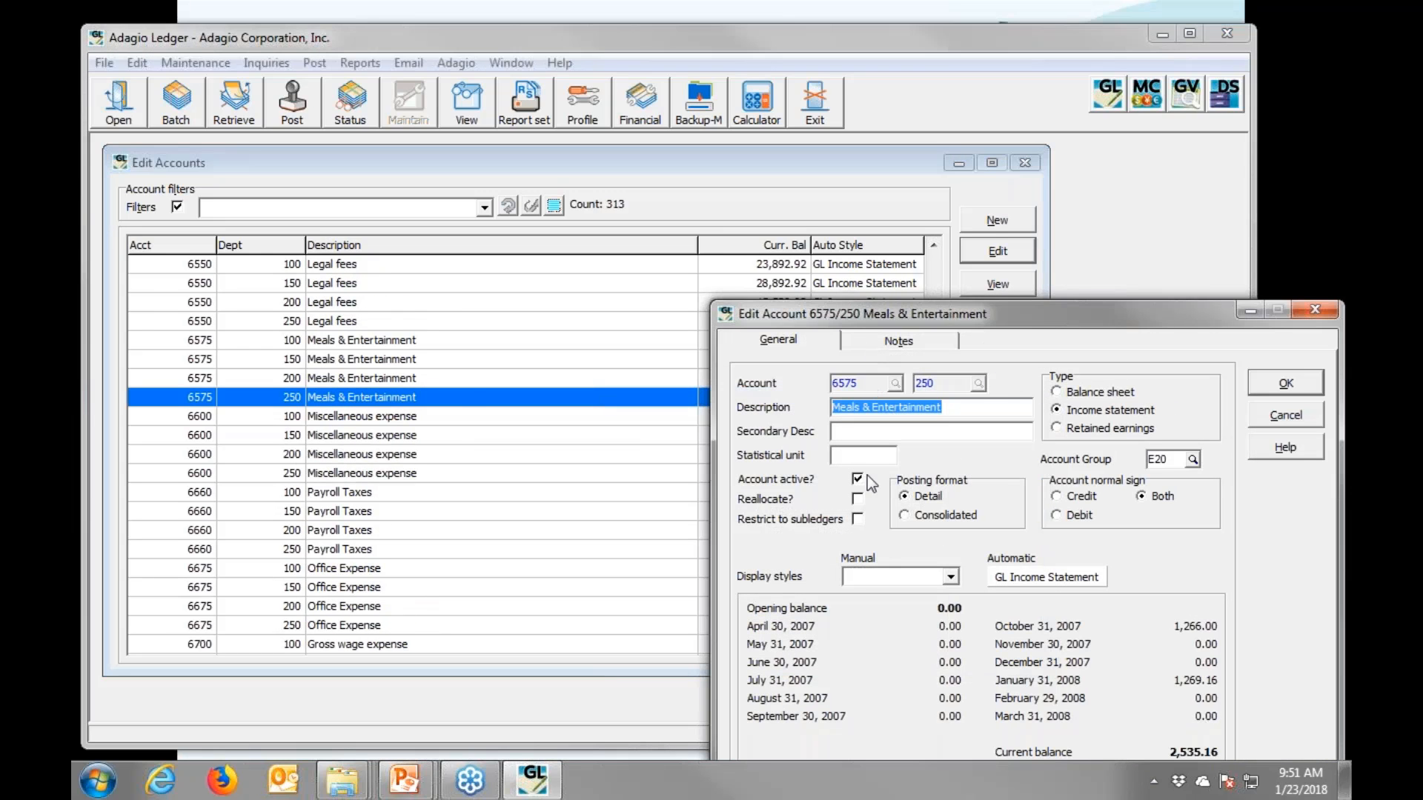
{"action": "left_click", "coordinate": [858, 479]}
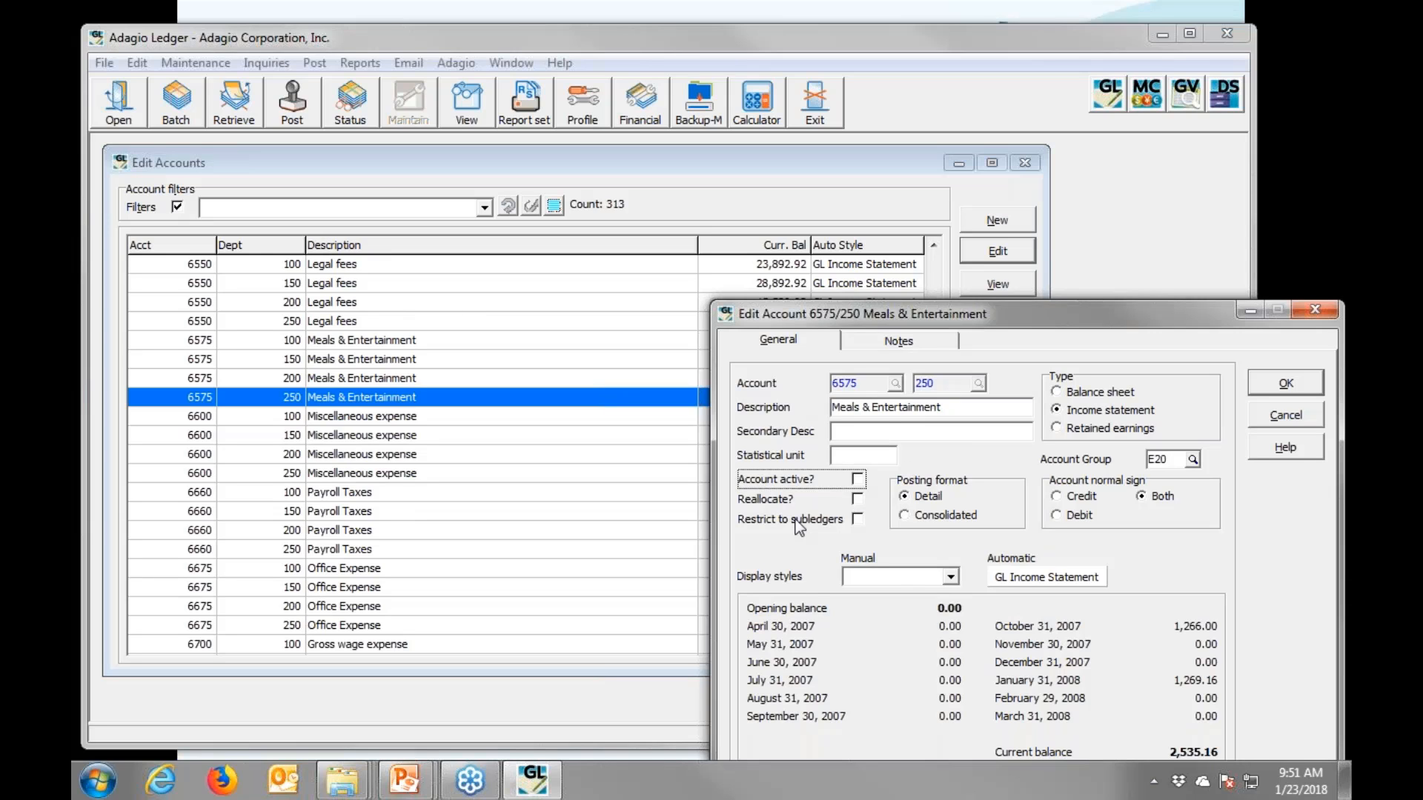
{"action": "left_click", "coordinate": [1285, 384]}
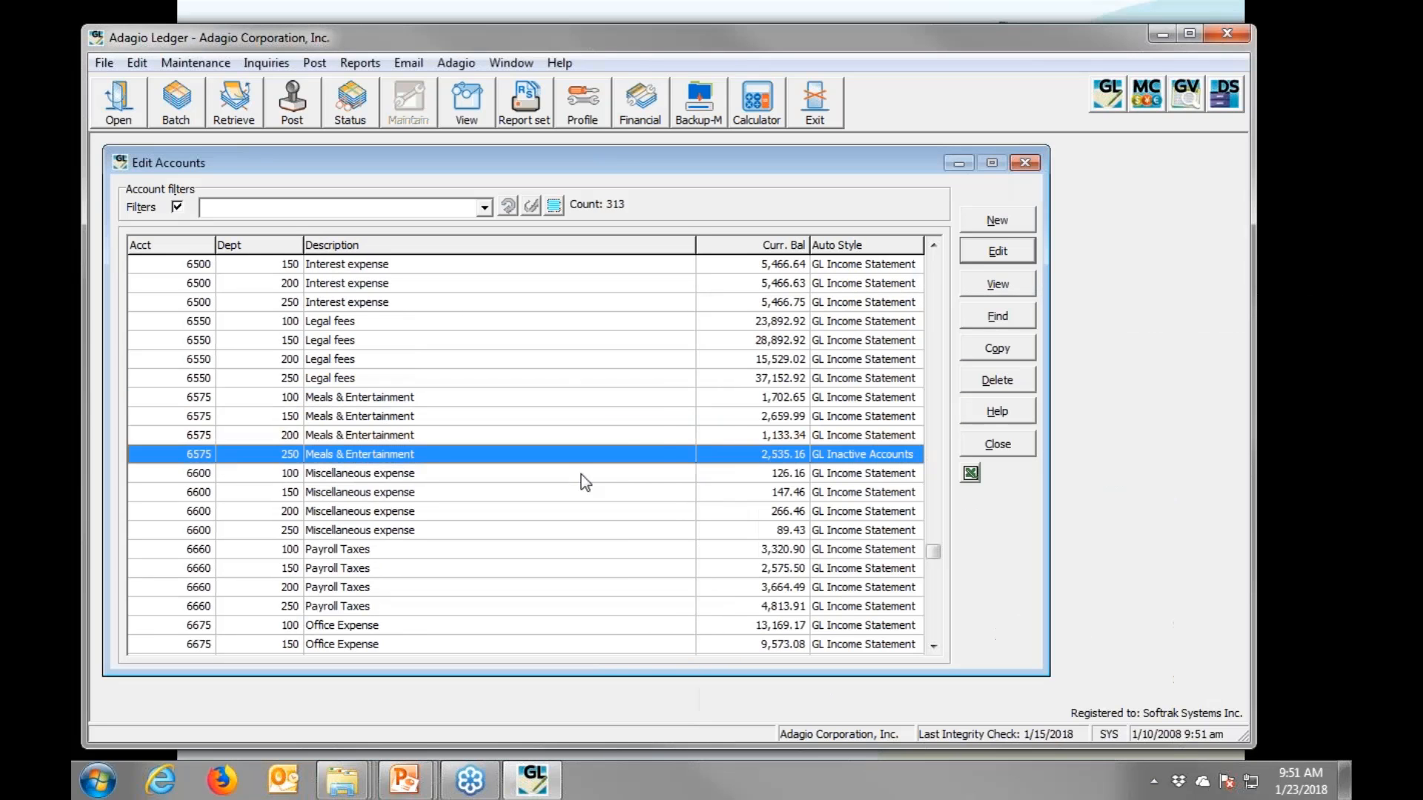
- Filter the Edit Accounts list to show only active accounts
{"action": "right_click", "coordinate": [578, 248]}
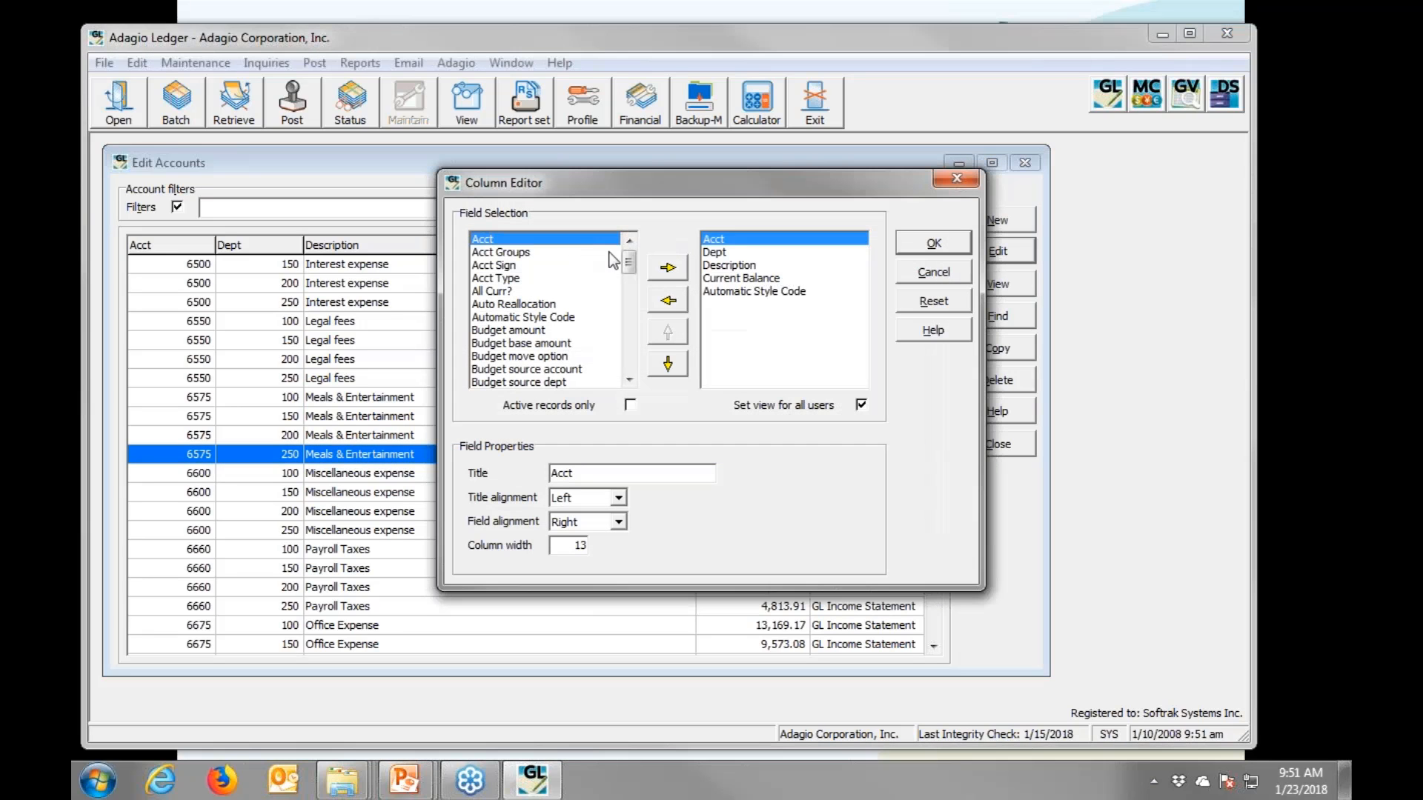
{"action": "left_click", "coordinate": [630, 406]}
{"action": "left_click", "coordinate": [907, 241]}
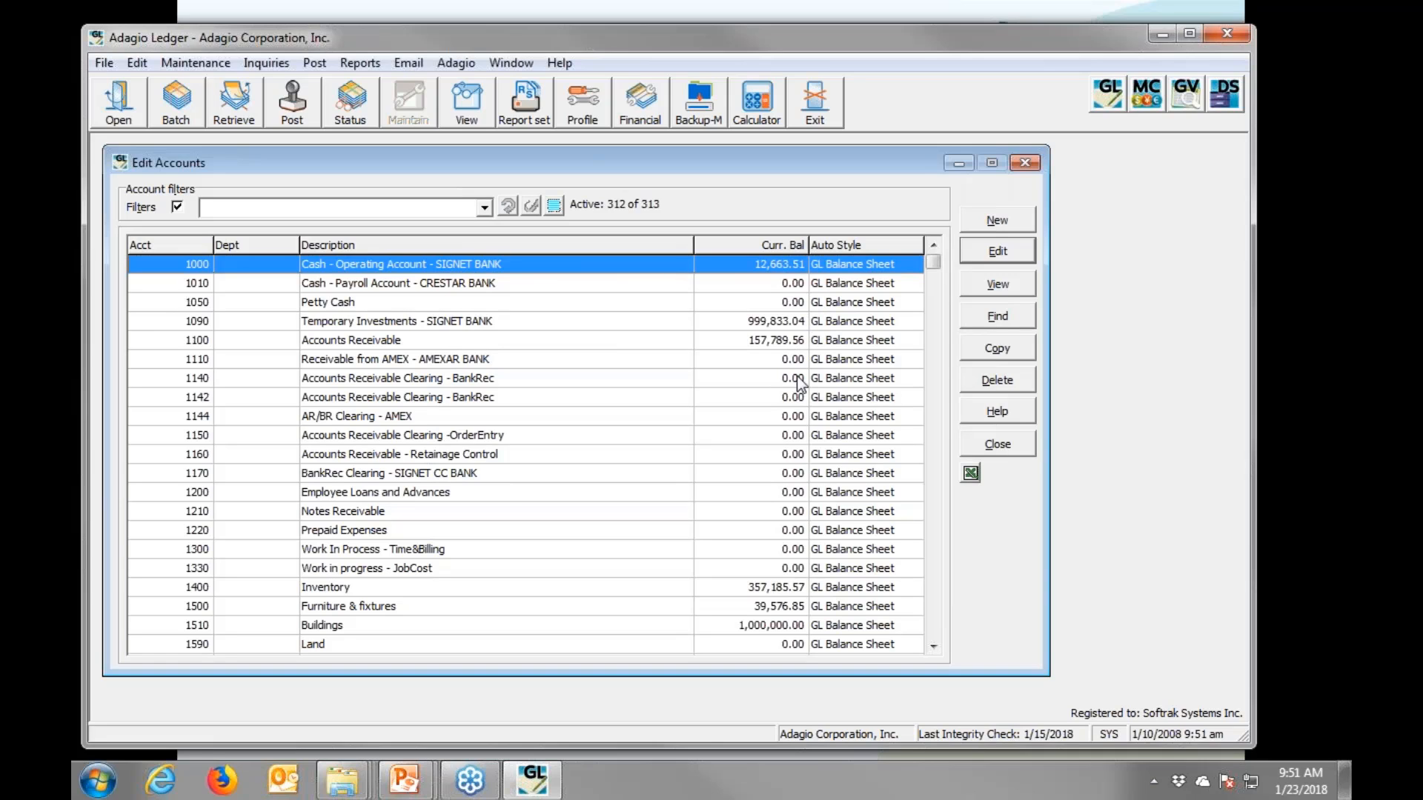
- Search account descriptions for 'meals' and check account 6575/100, closing it unchanged
{"action": "key", "text": "F5"}
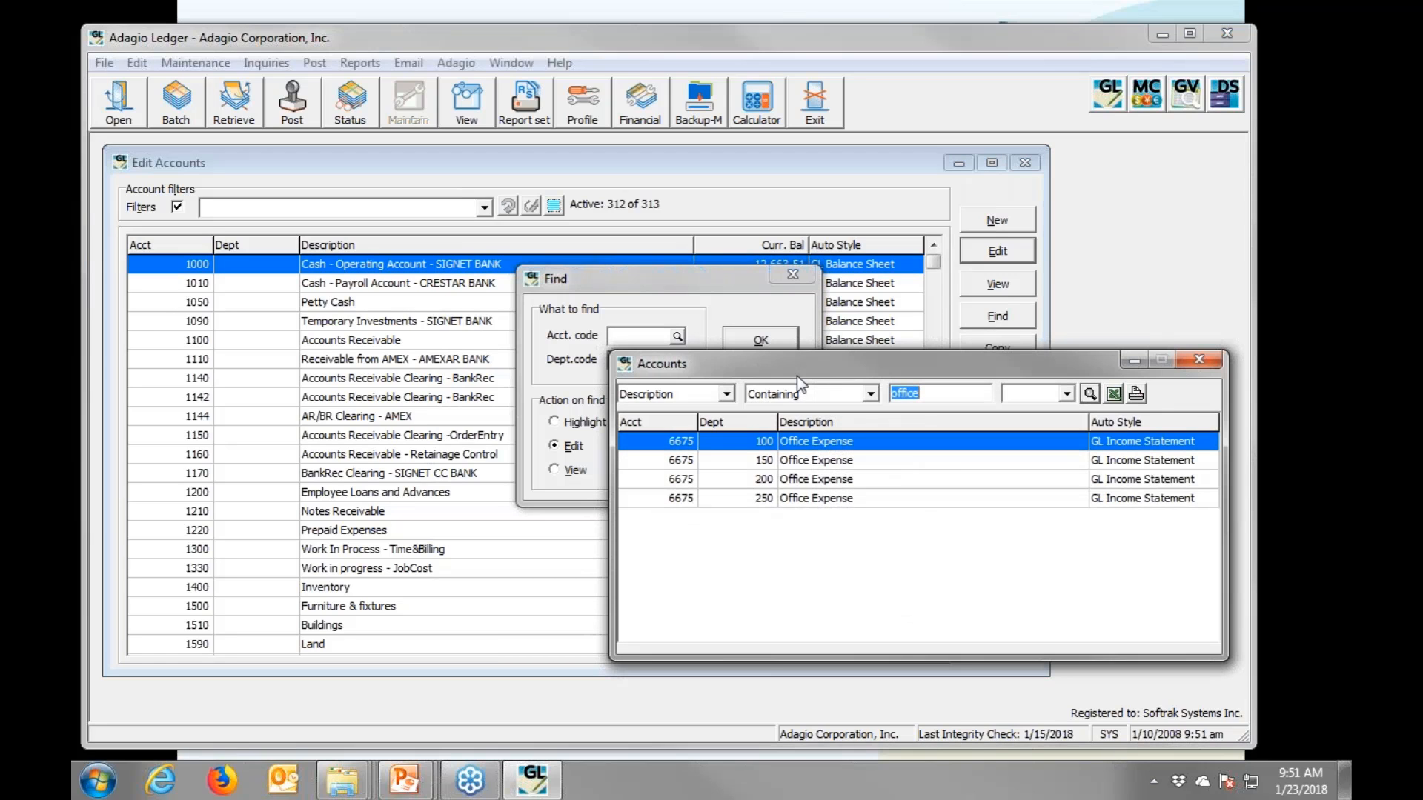
{"action": "type", "text": "meals"}
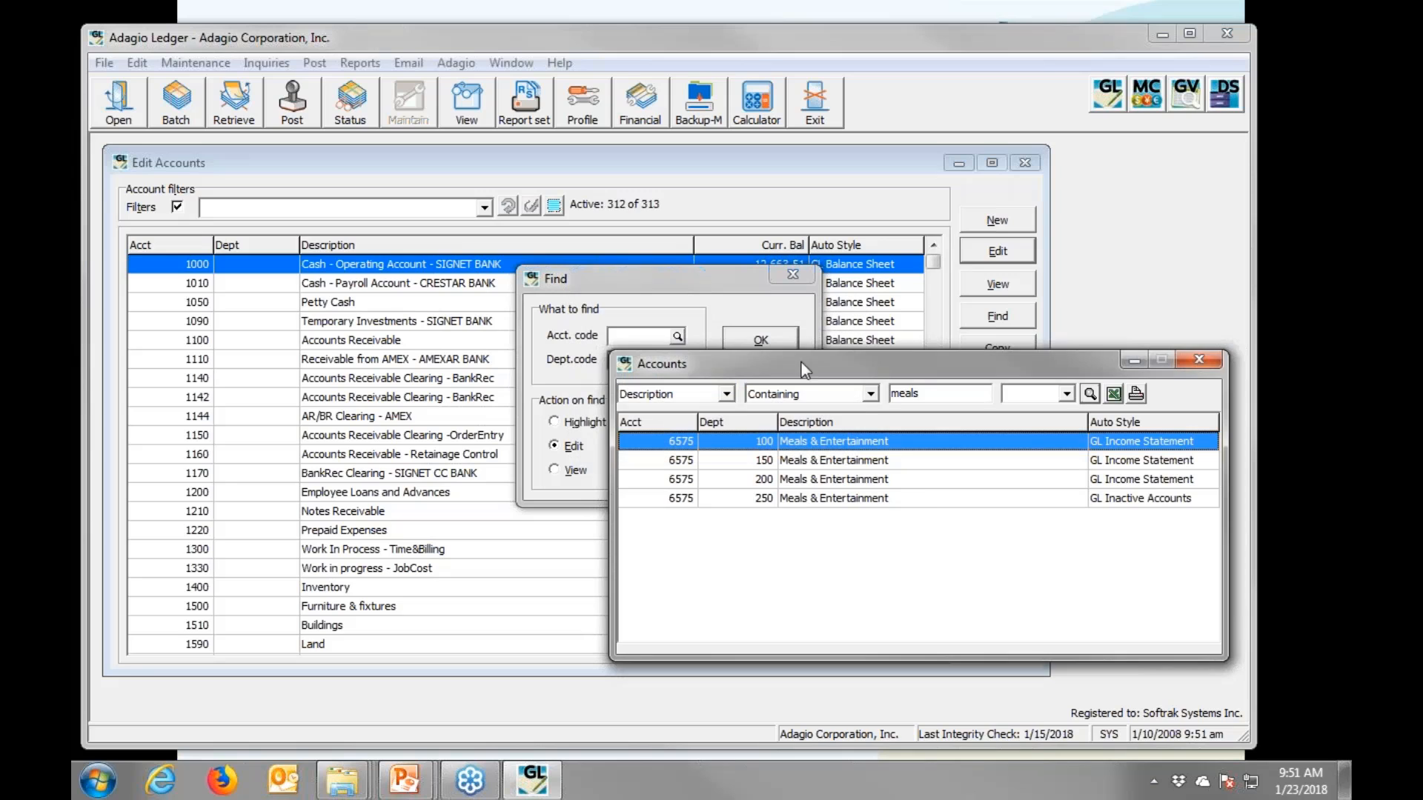
{"action": "double_click", "coordinate": [828, 443]}
{"action": "left_click", "coordinate": [759, 349]}
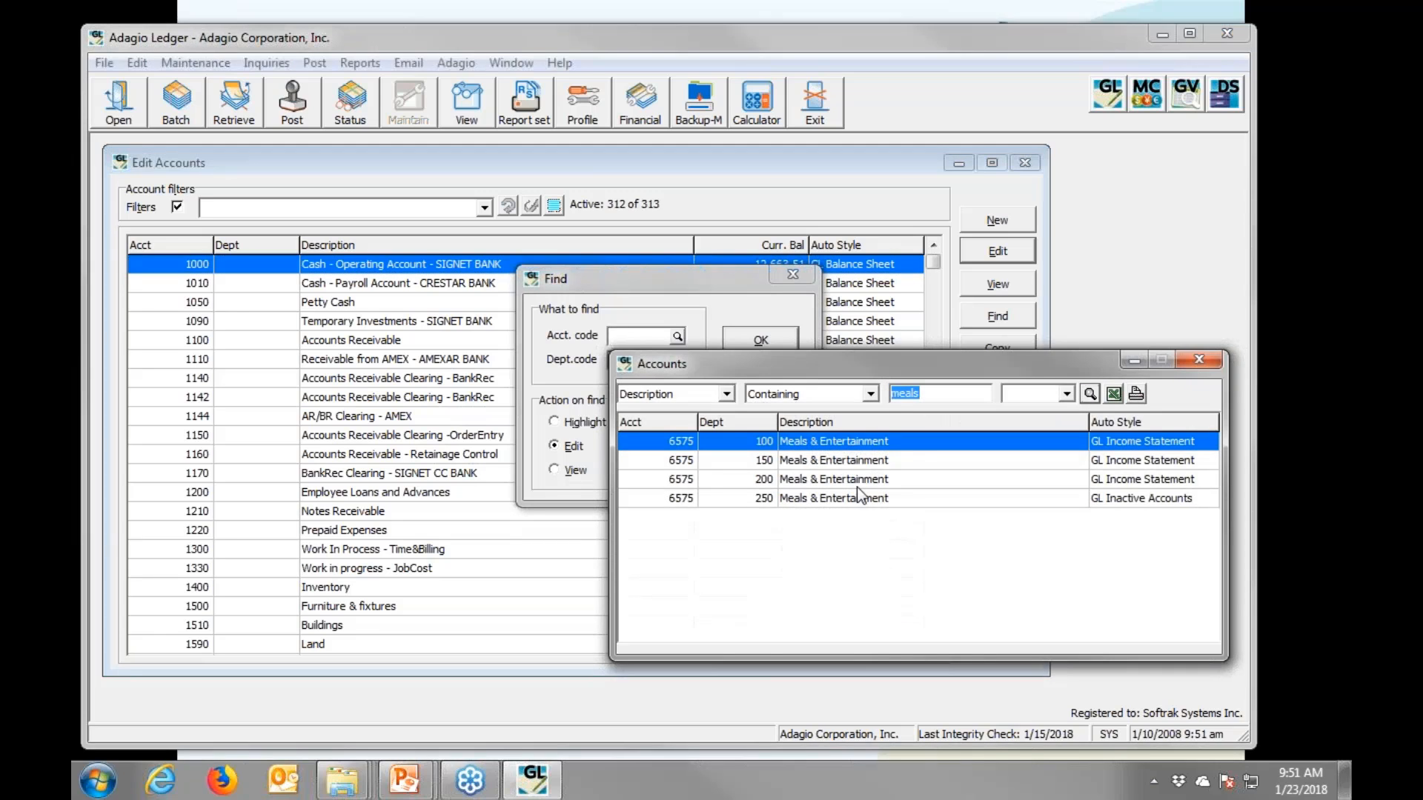
{"action": "double_click", "coordinate": [864, 443]}
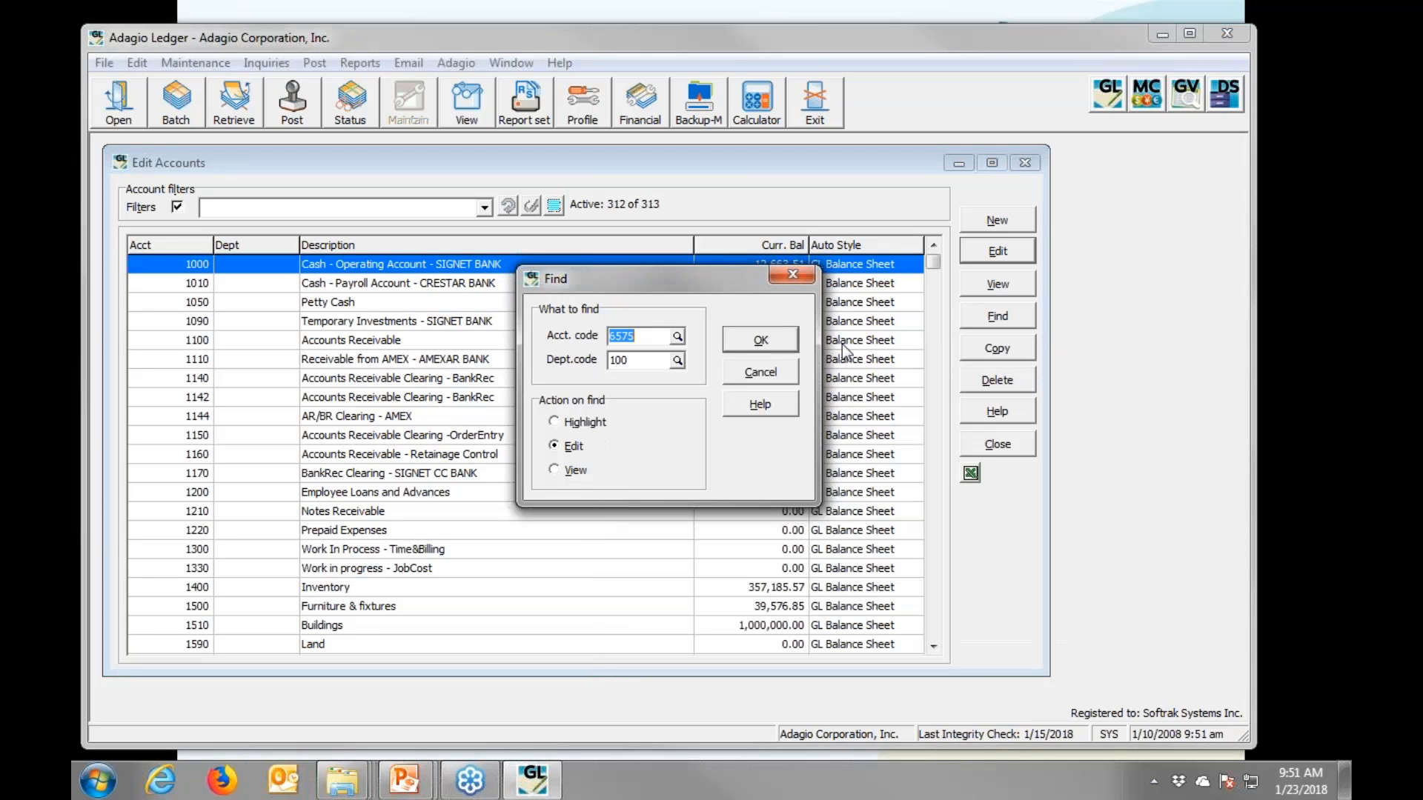
{"action": "left_click", "coordinate": [777, 335]}
{"action": "left_click", "coordinate": [1285, 415]}
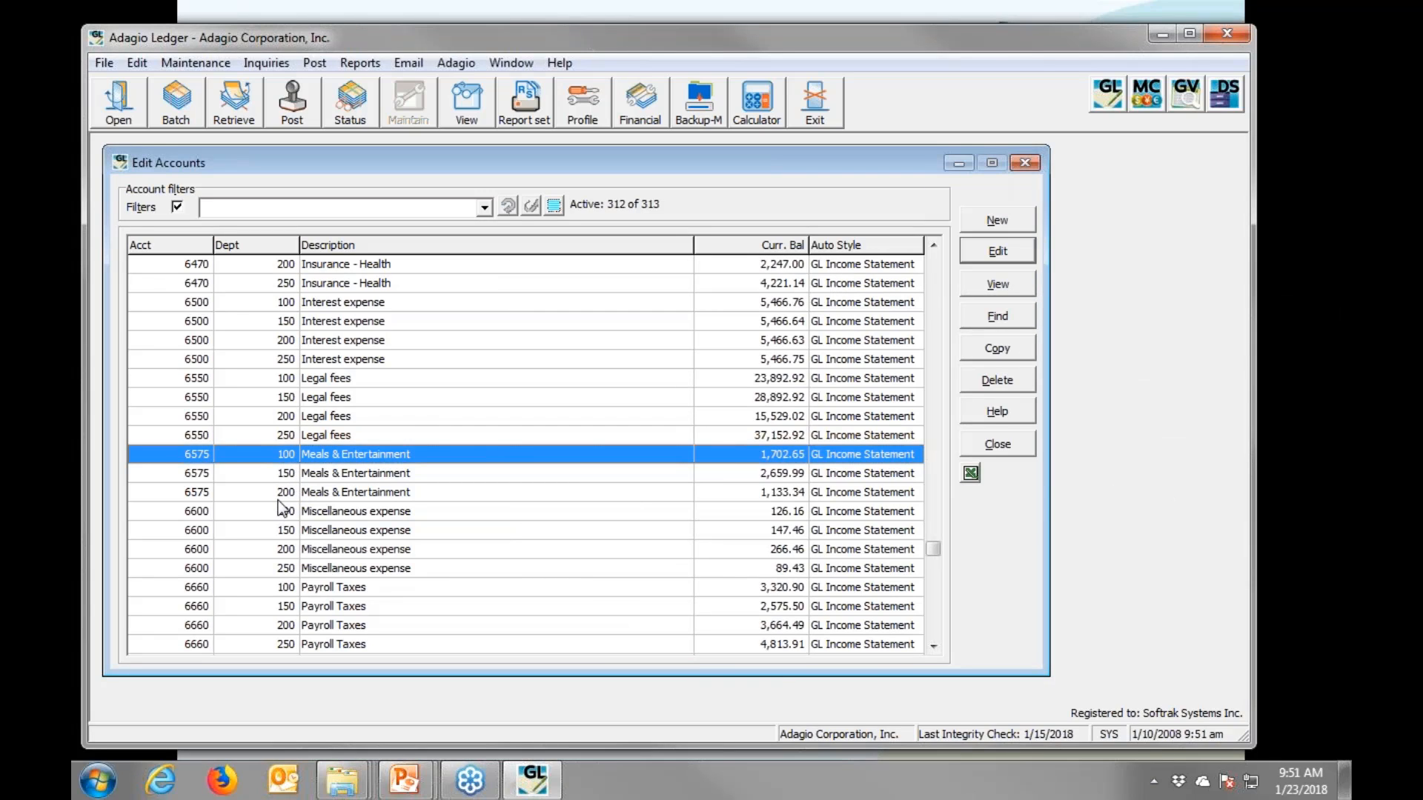
- Reopen the description search, then dismiss the results and the find window
{"action": "key", "text": "alt+f"}
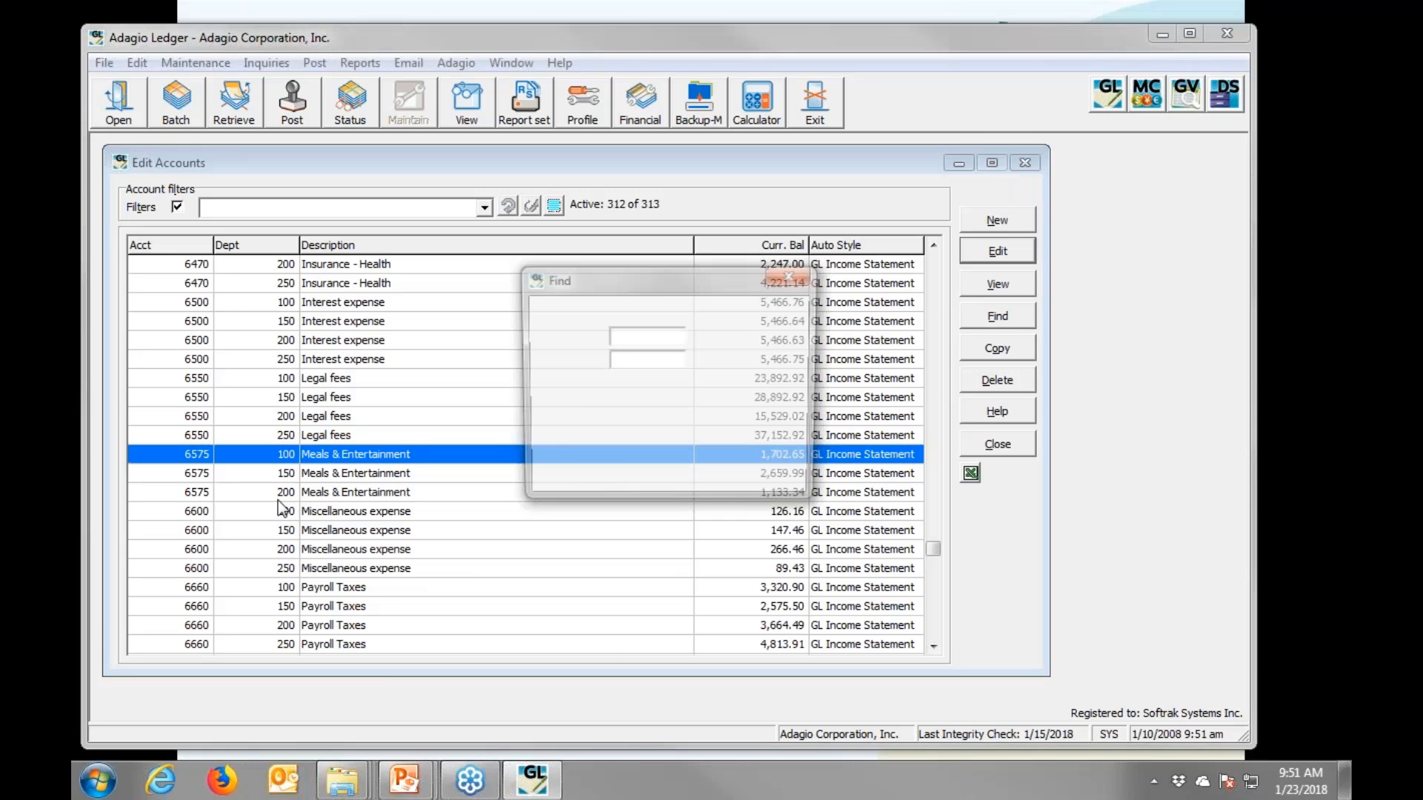
{"action": "key", "text": "F5"}
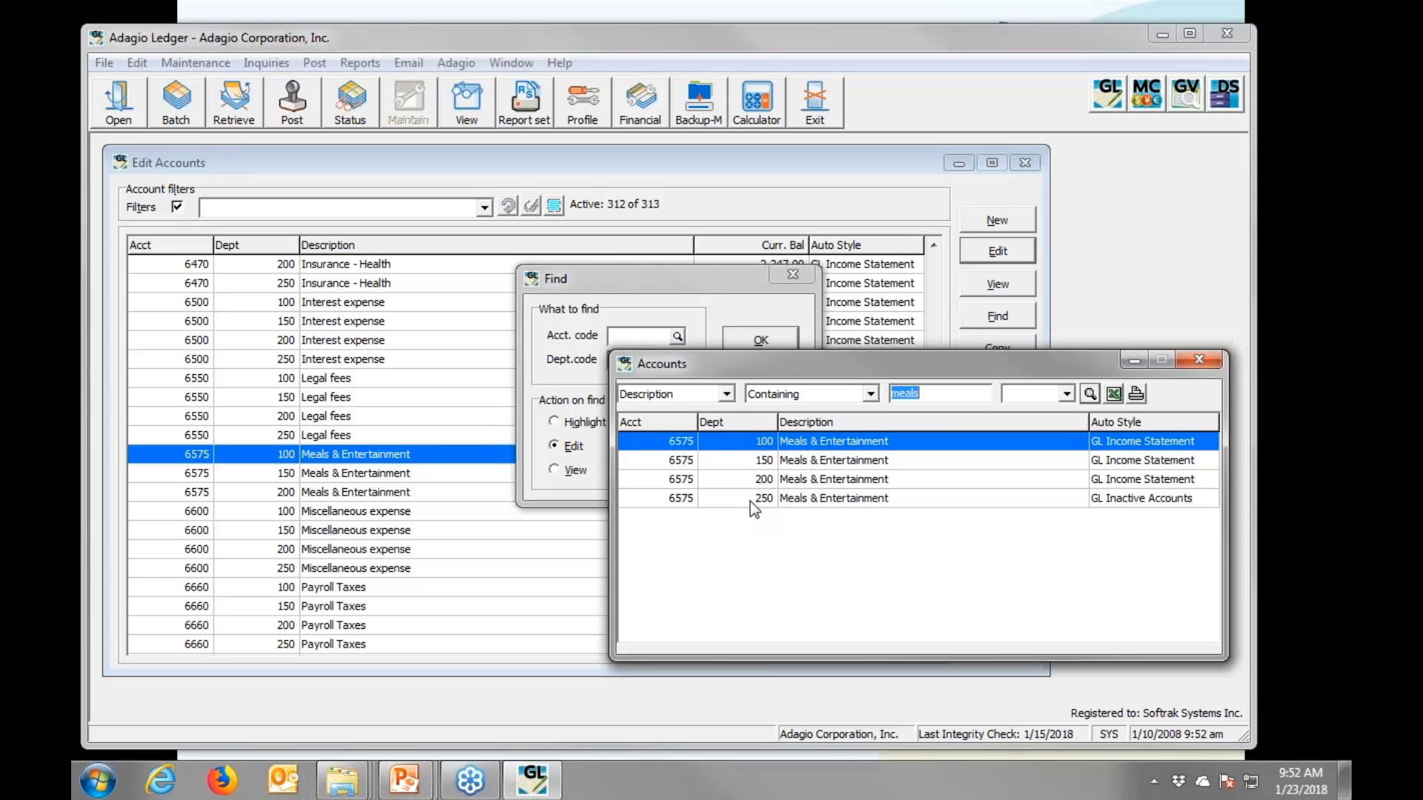
{"action": "key", "text": "Escape"}
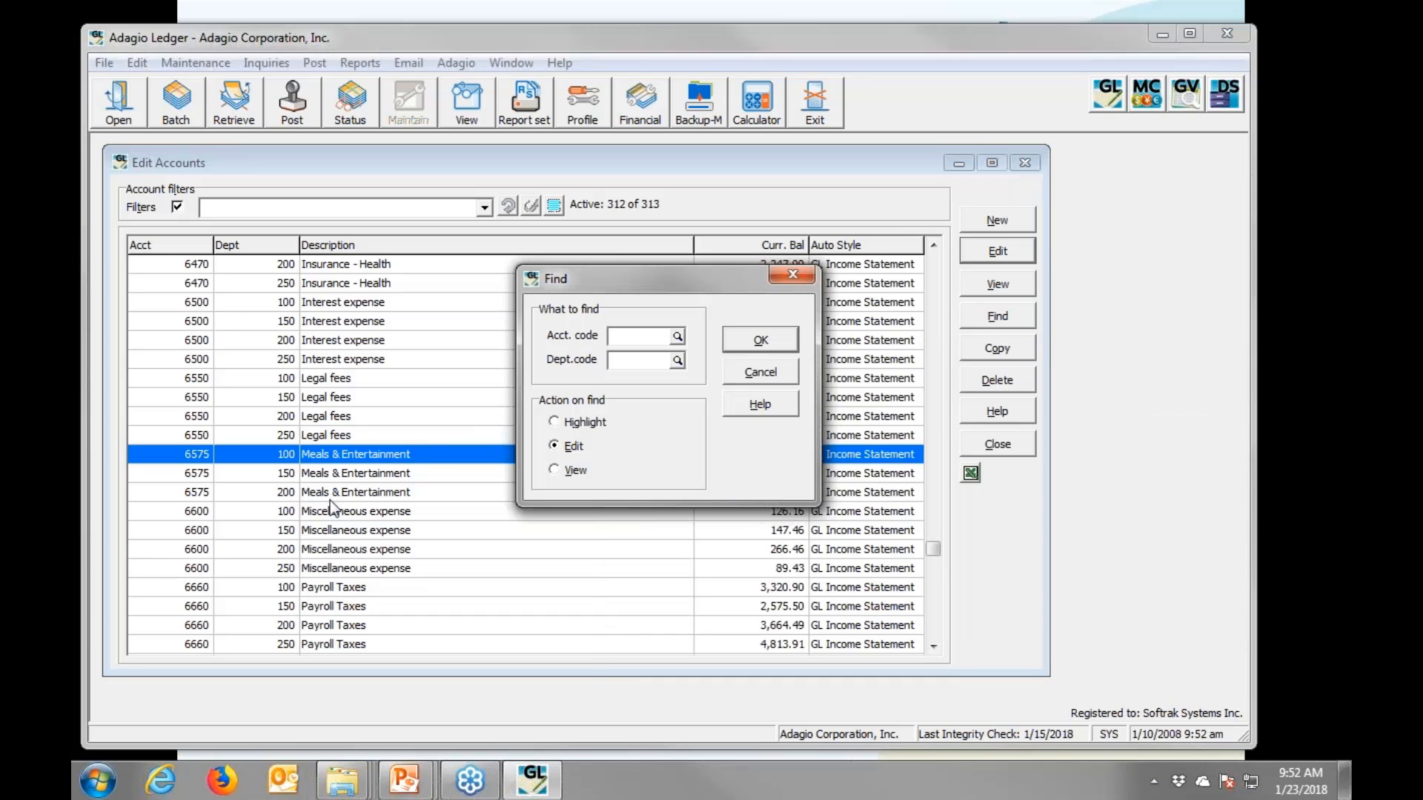
{"action": "key", "text": "Escape"}
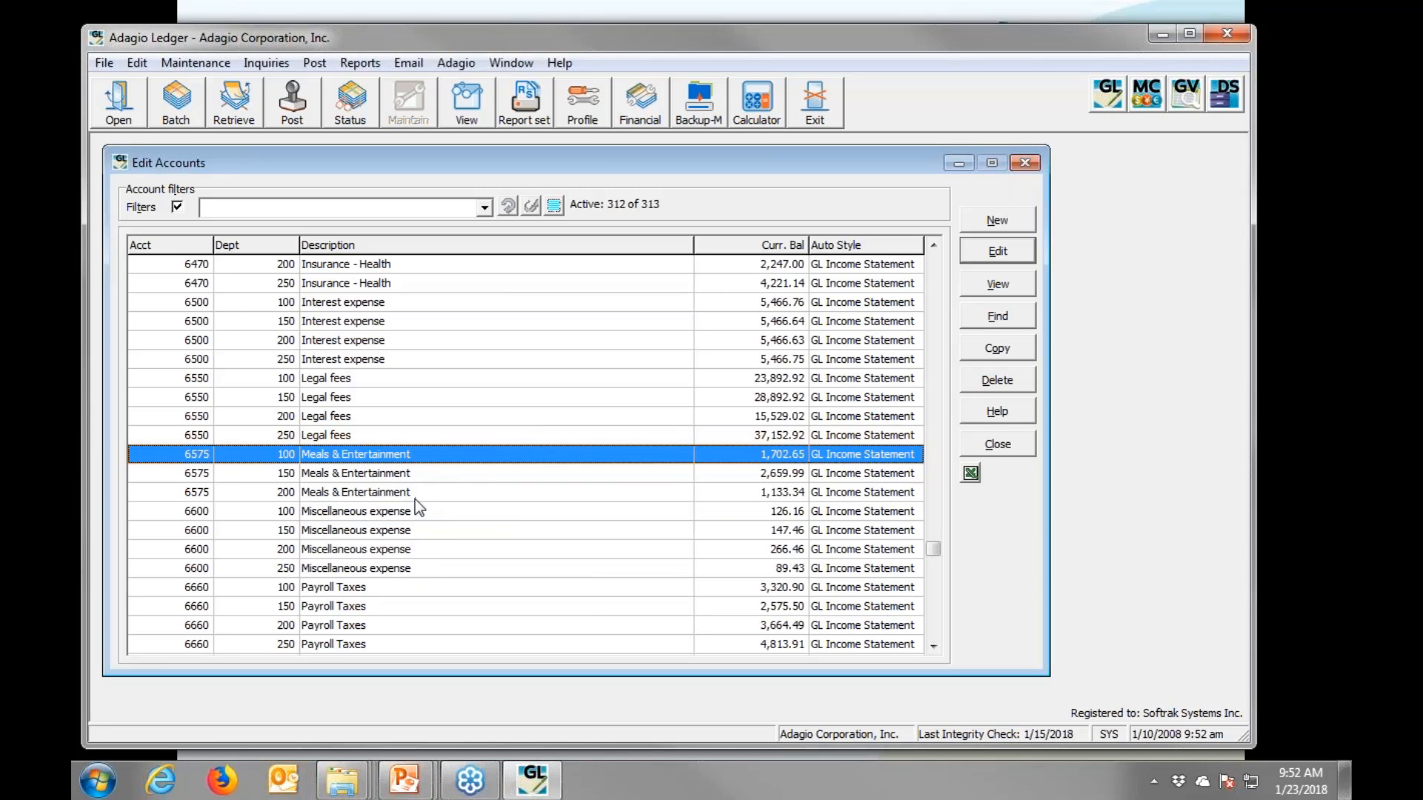
- Show the 'Close specific periods' bullet on the slide, then return to Adagio Ledger
{"action": "key", "text": "alt+Tab"}
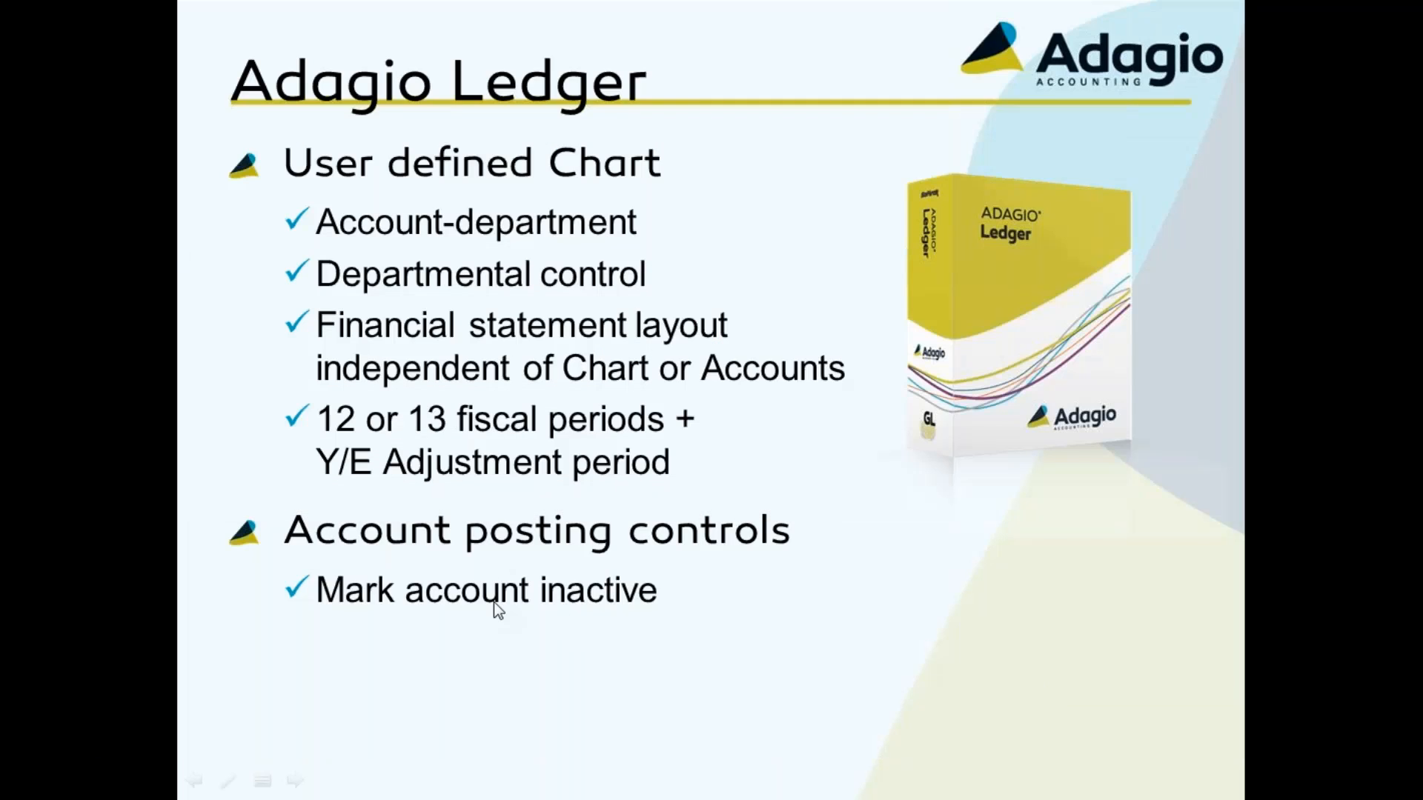
{"action": "key", "text": "Right"}
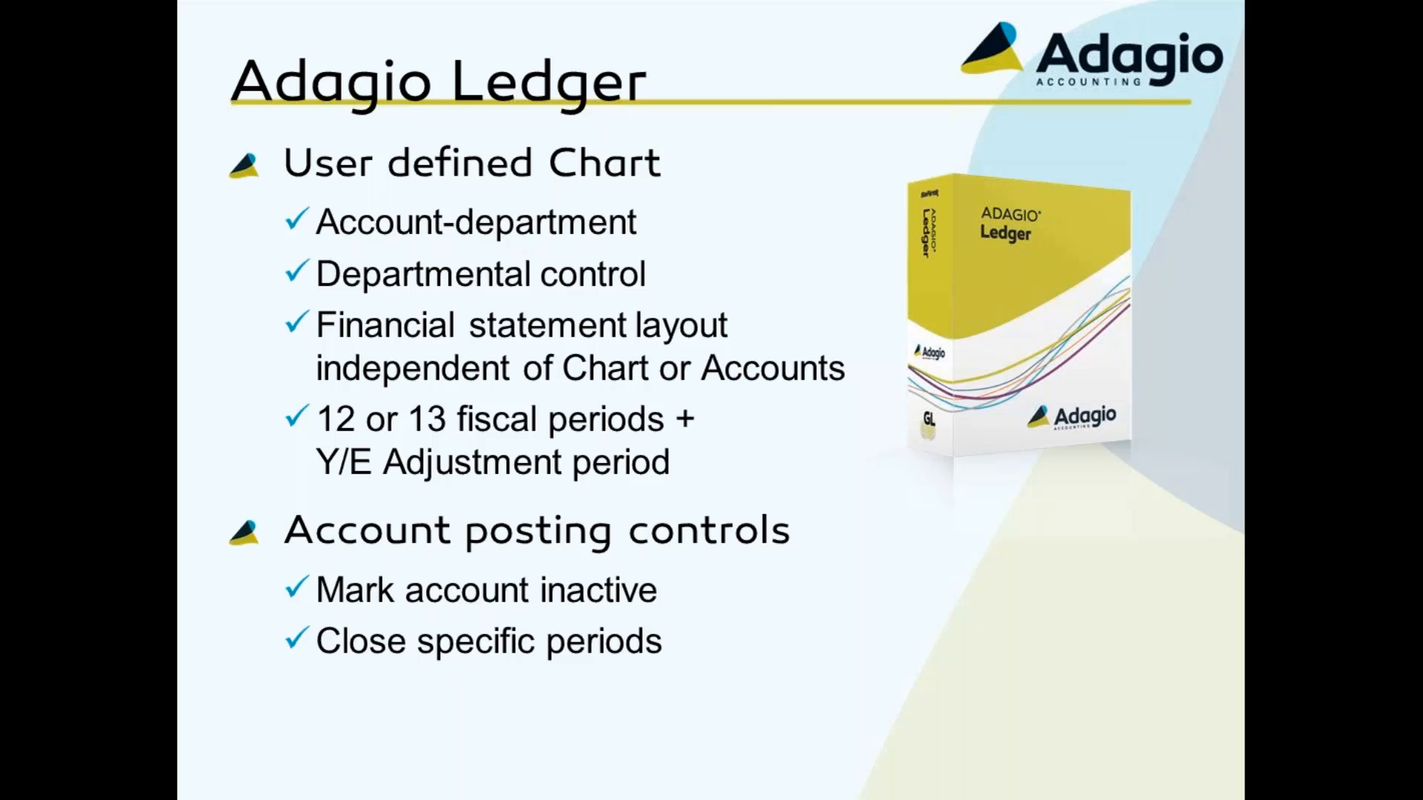
{"action": "key", "text": "alt+Tab"}
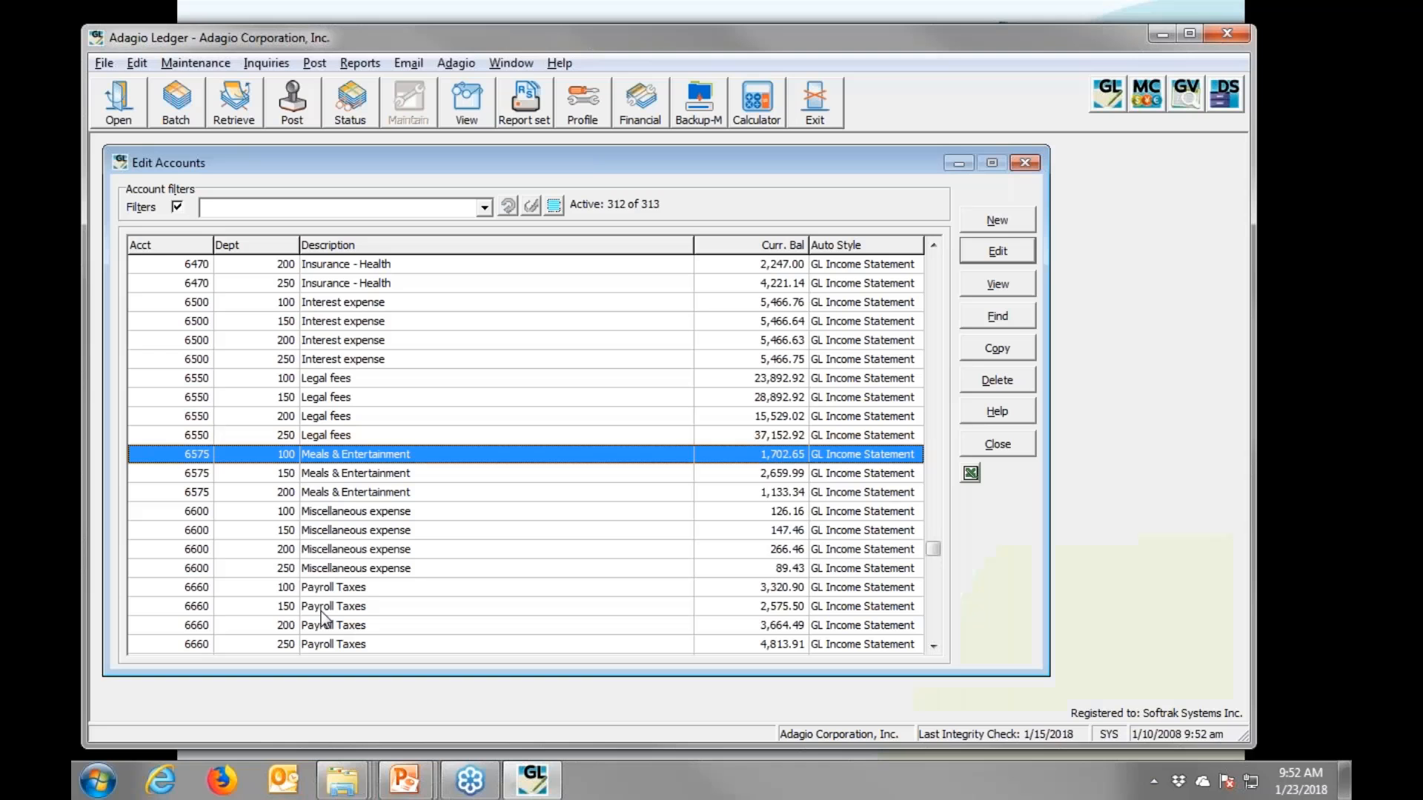
- Mark Period 1 (April 2007) as Closed in the 2008 Fiscal Calendar and save it
{"action": "left_click", "coordinate": [137, 62]}
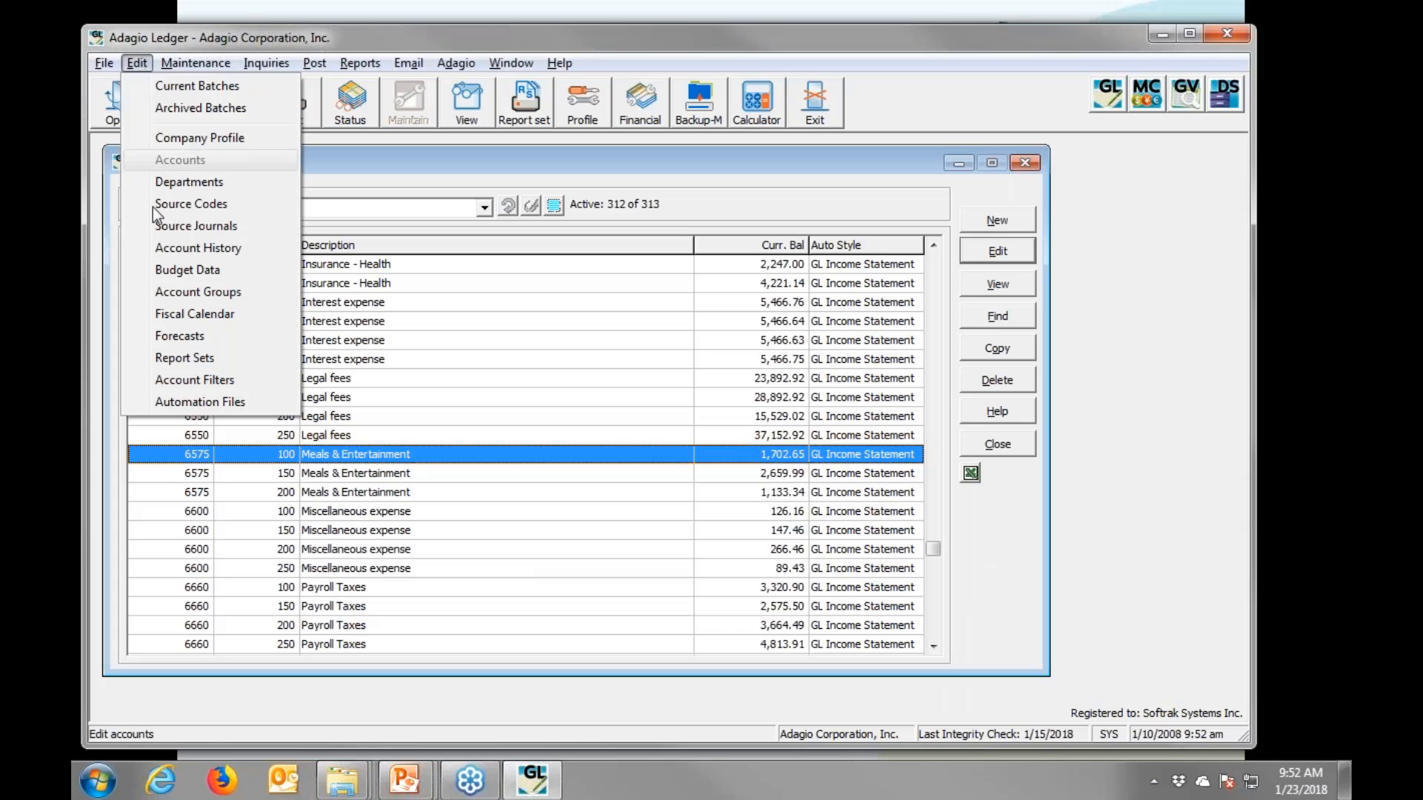
{"action": "left_click", "coordinate": [170, 315]}
{"action": "left_click", "coordinate": [441, 278]}
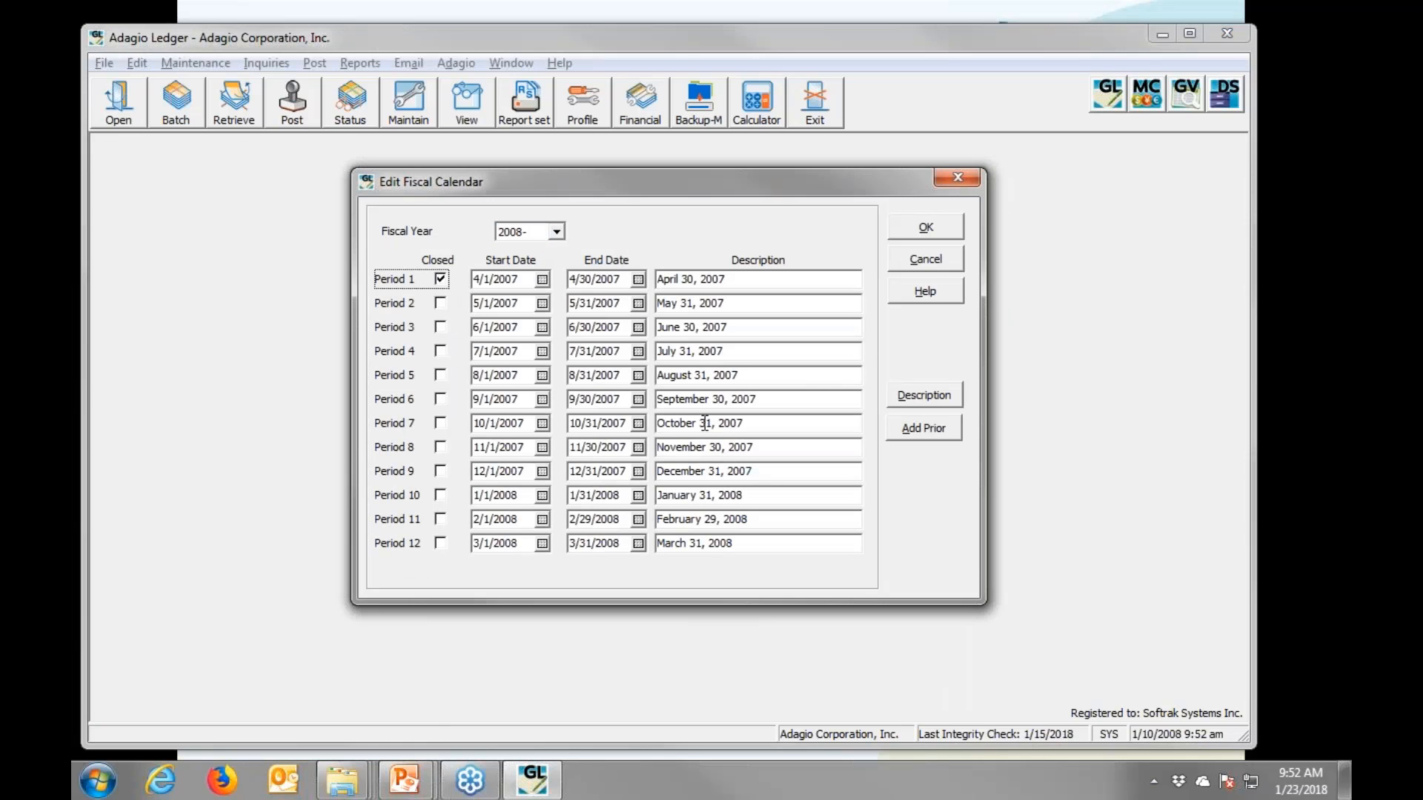
{"action": "left_click", "coordinate": [935, 231]}
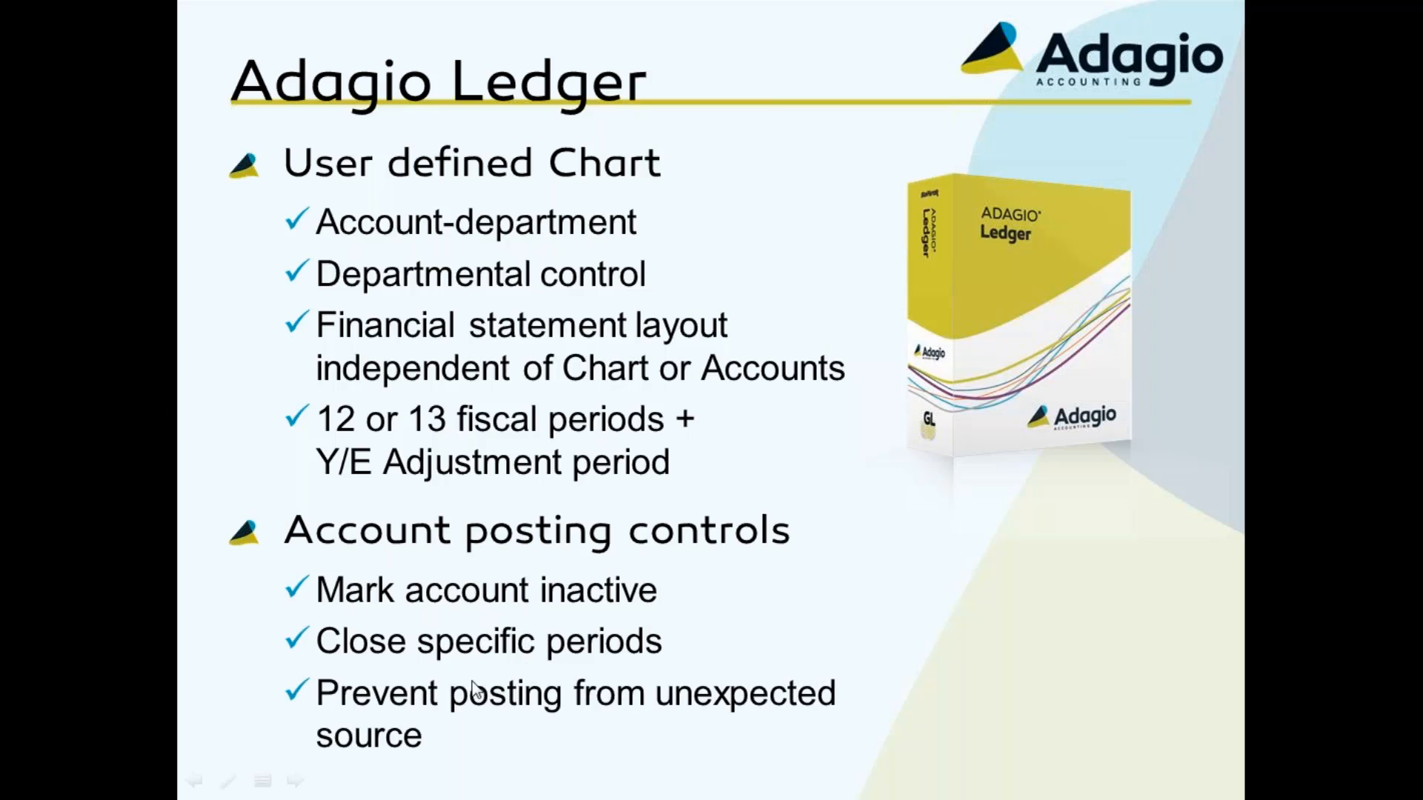
{"action": "key", "text": "alt+Tab"}
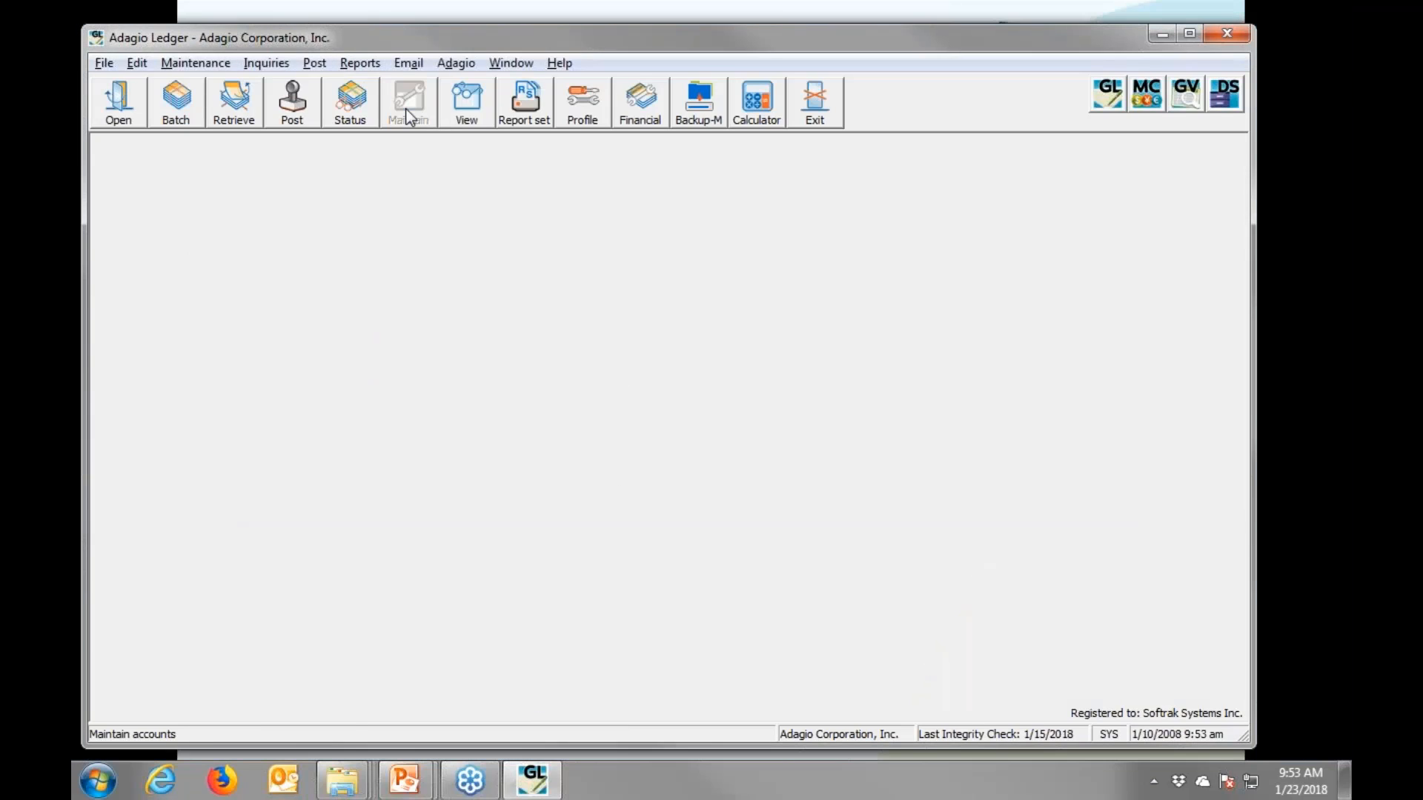
- Open account 2100 Accounts payable - Trade from the Edit Accounts list
{"action": "left_click", "coordinate": [408, 114]}
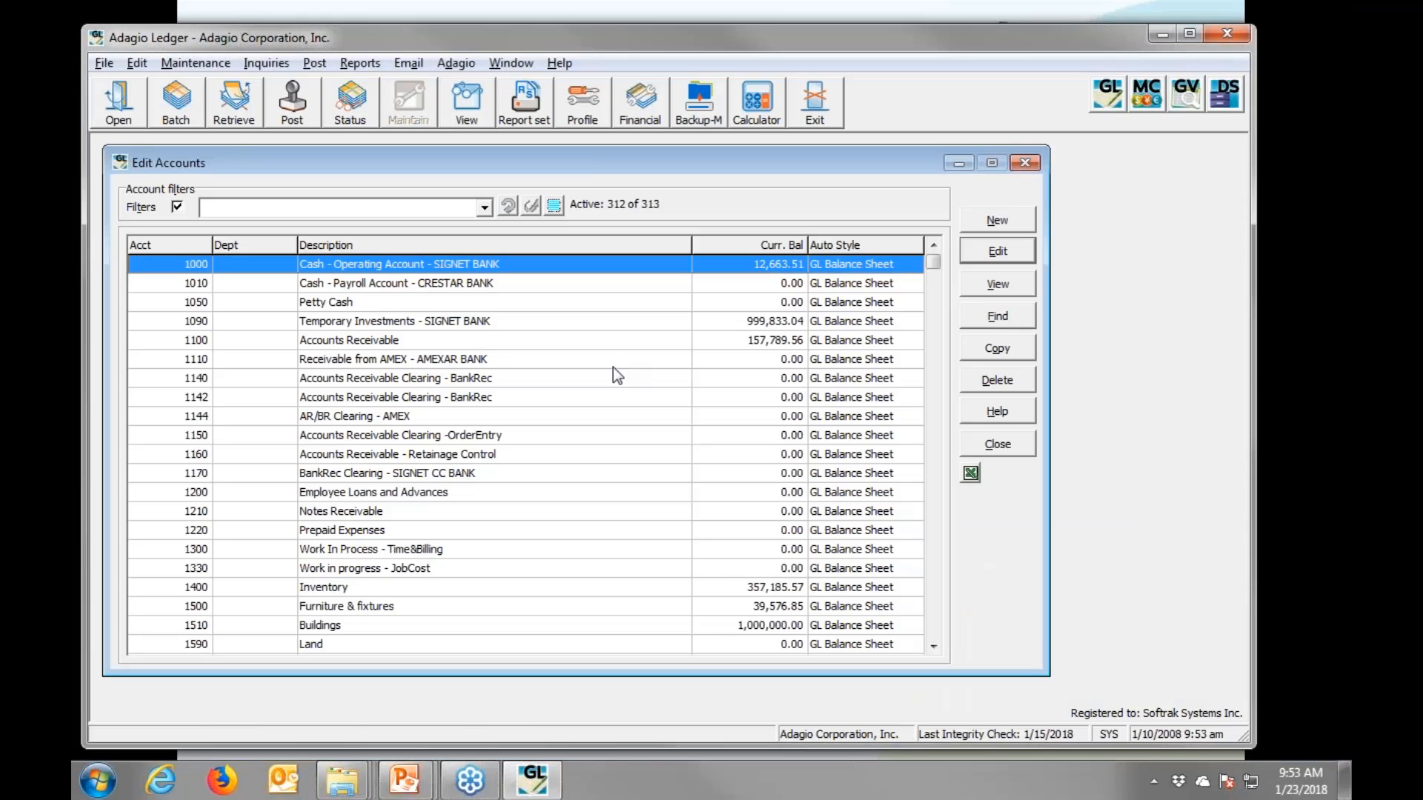
{"action": "left_click", "coordinate": [452, 587]}
{"action": "key", "text": "Down"}
{"action": "key", "text": "Down"}
{"action": "key", "text": "Down"}
{"action": "key", "text": "Down"}
{"action": "key", "text": "Down"}
{"action": "key", "text": "Down"}
{"action": "key", "text": "Down"}
{"action": "key", "text": "Down"}
{"action": "key", "text": "Down"}
{"action": "key", "text": "Down"}
{"action": "key", "text": "Down"}
{"action": "key", "text": "Down"}
{"action": "key", "text": "Down"}
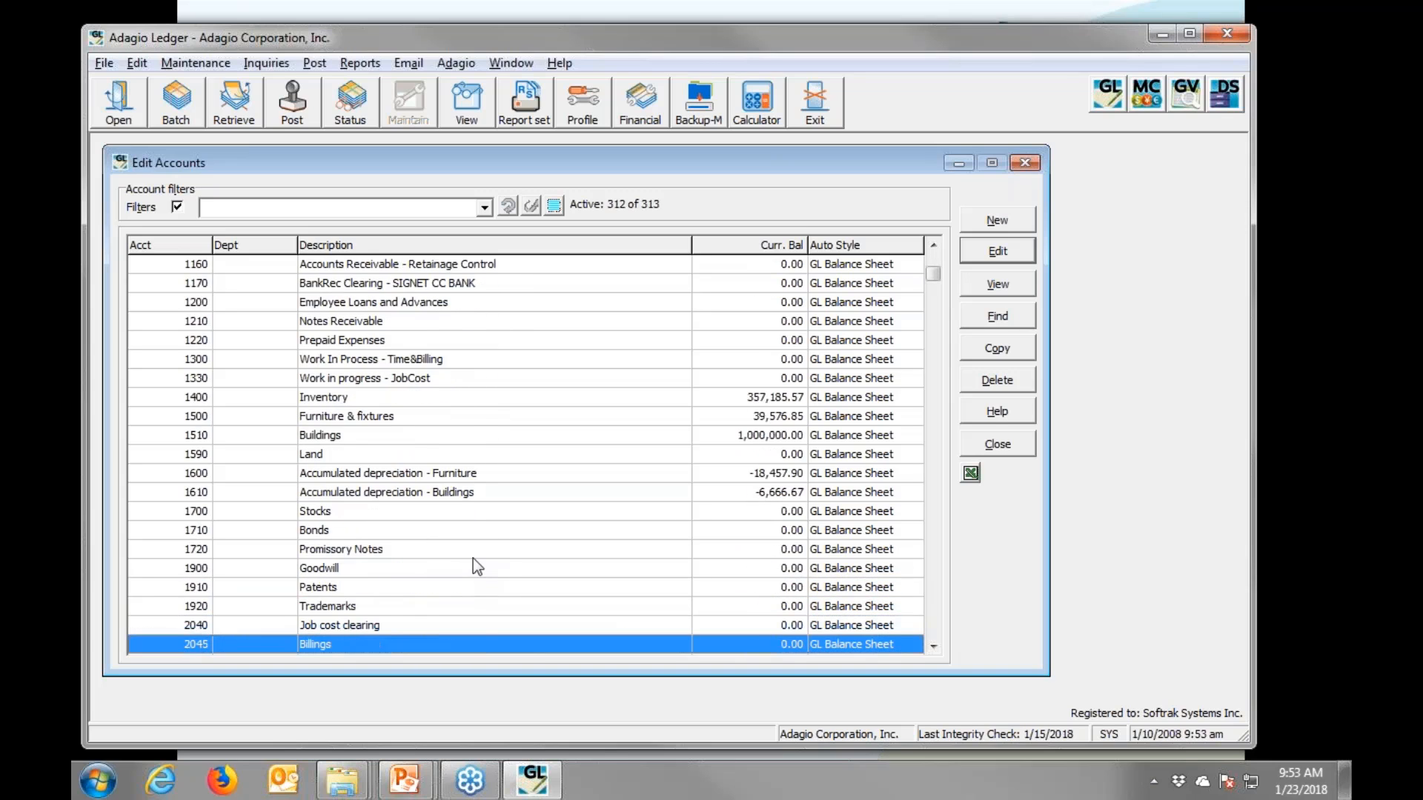
{"action": "key", "text": "Down"}
{"action": "key", "text": "Down"}
{"action": "key", "text": "Down"}
{"action": "key", "text": "Down"}
{"action": "key", "text": "Down"}
{"action": "key", "text": "Down"}
{"action": "double_click", "coordinate": [433, 548]}
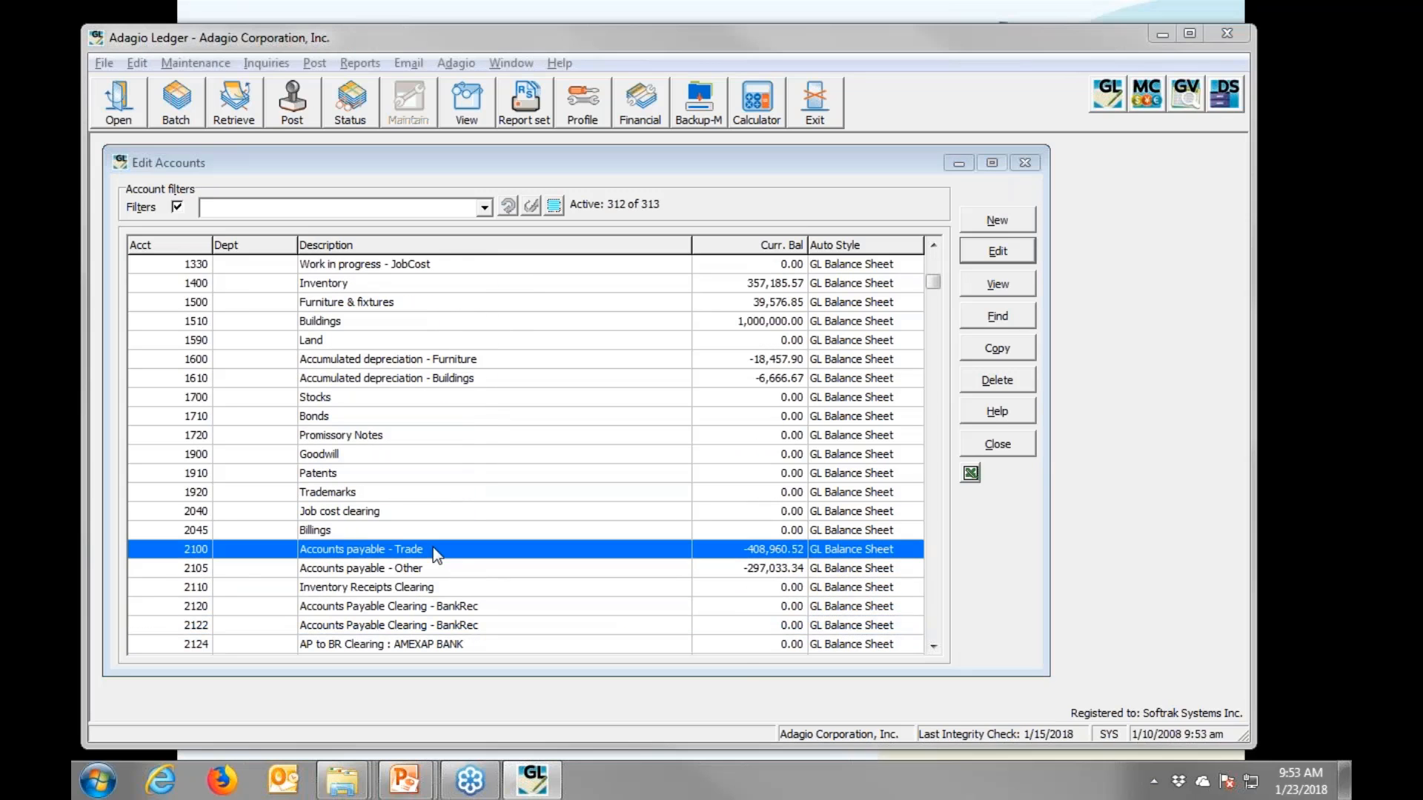
{"action": "left_click_drag", "start_coordinate": [981, 301], "coordinate": [703, 153]}
- Check Restrict to subledgers, review the allowed subledgers, and close the account
{"action": "left_click", "coordinate": [579, 371]}
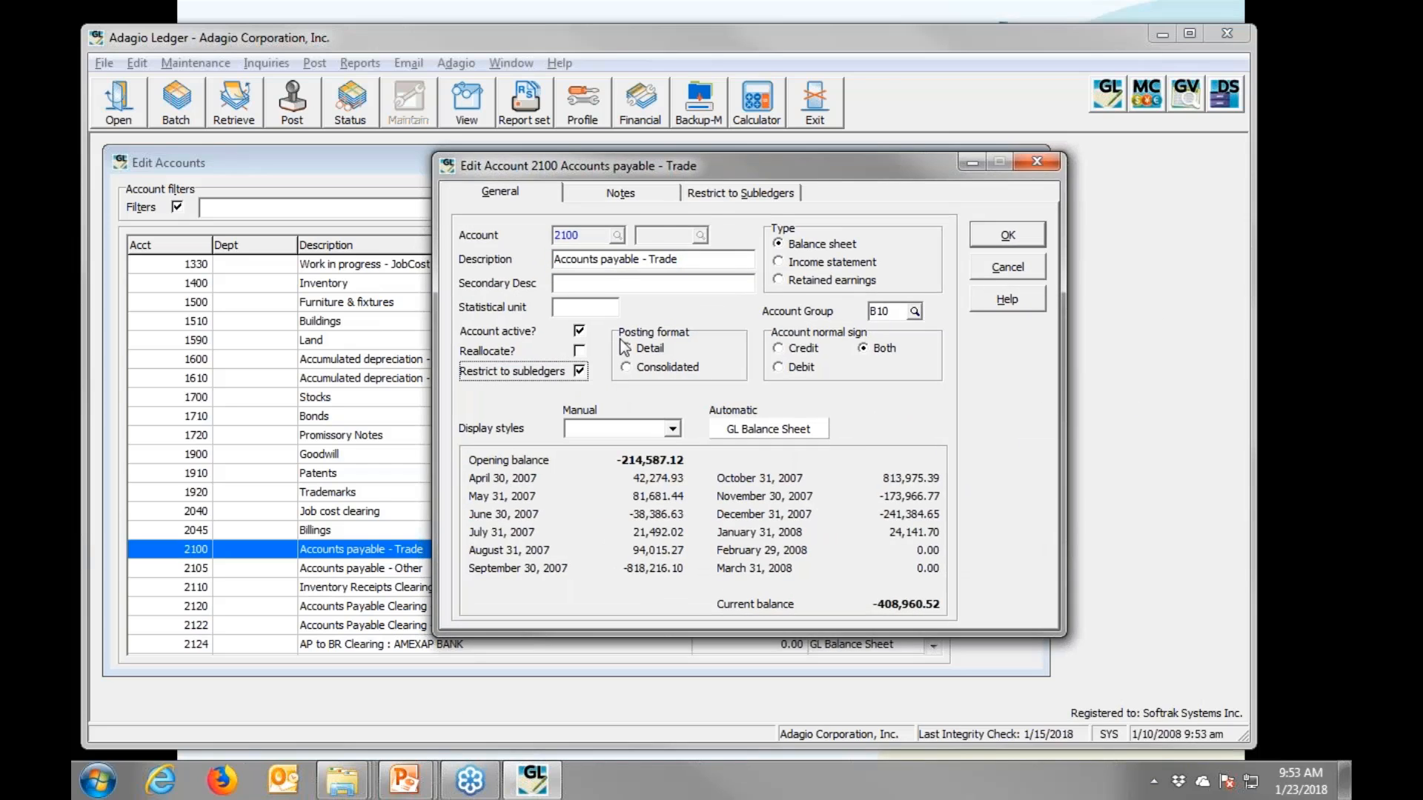
{"action": "left_click", "coordinate": [708, 194]}
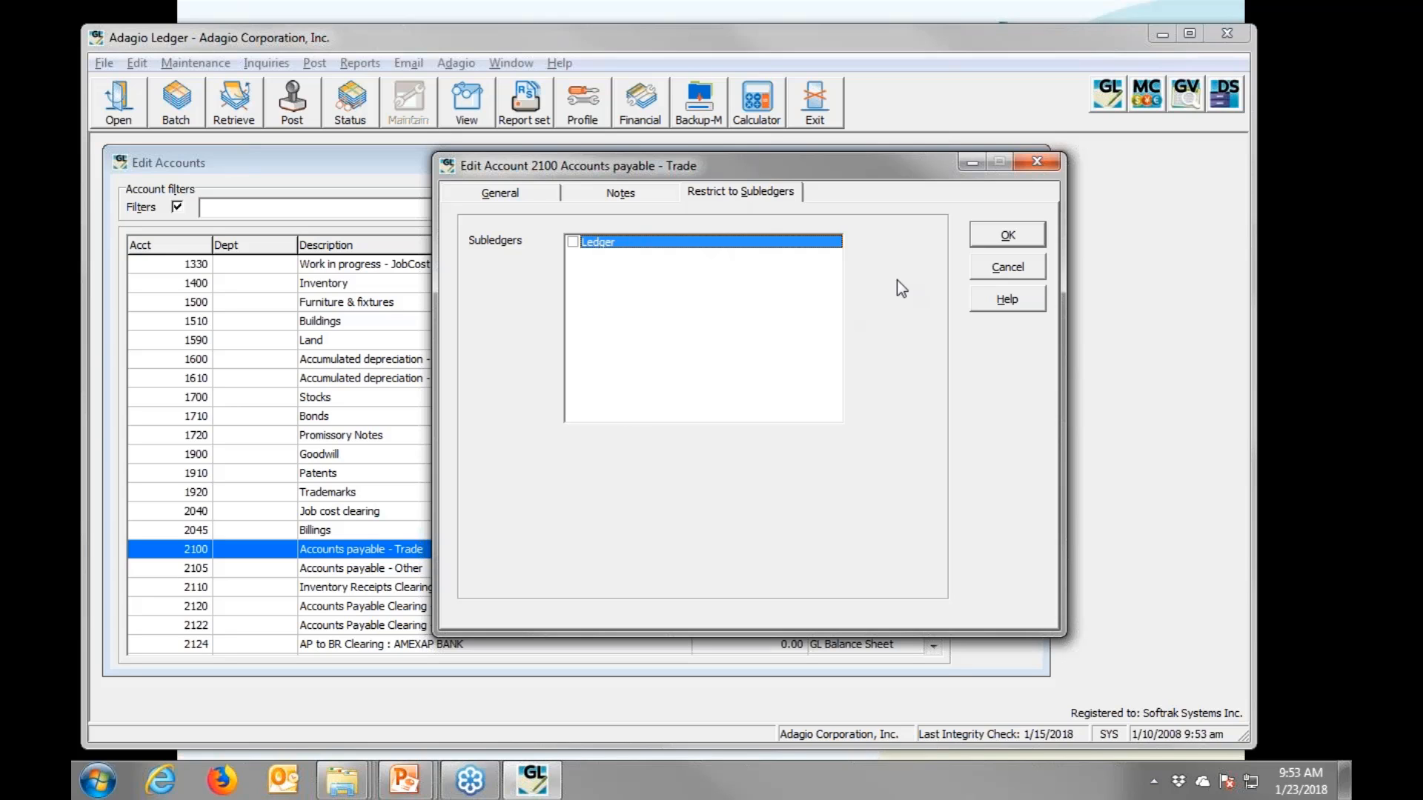
{"action": "left_click", "coordinate": [1002, 267]}
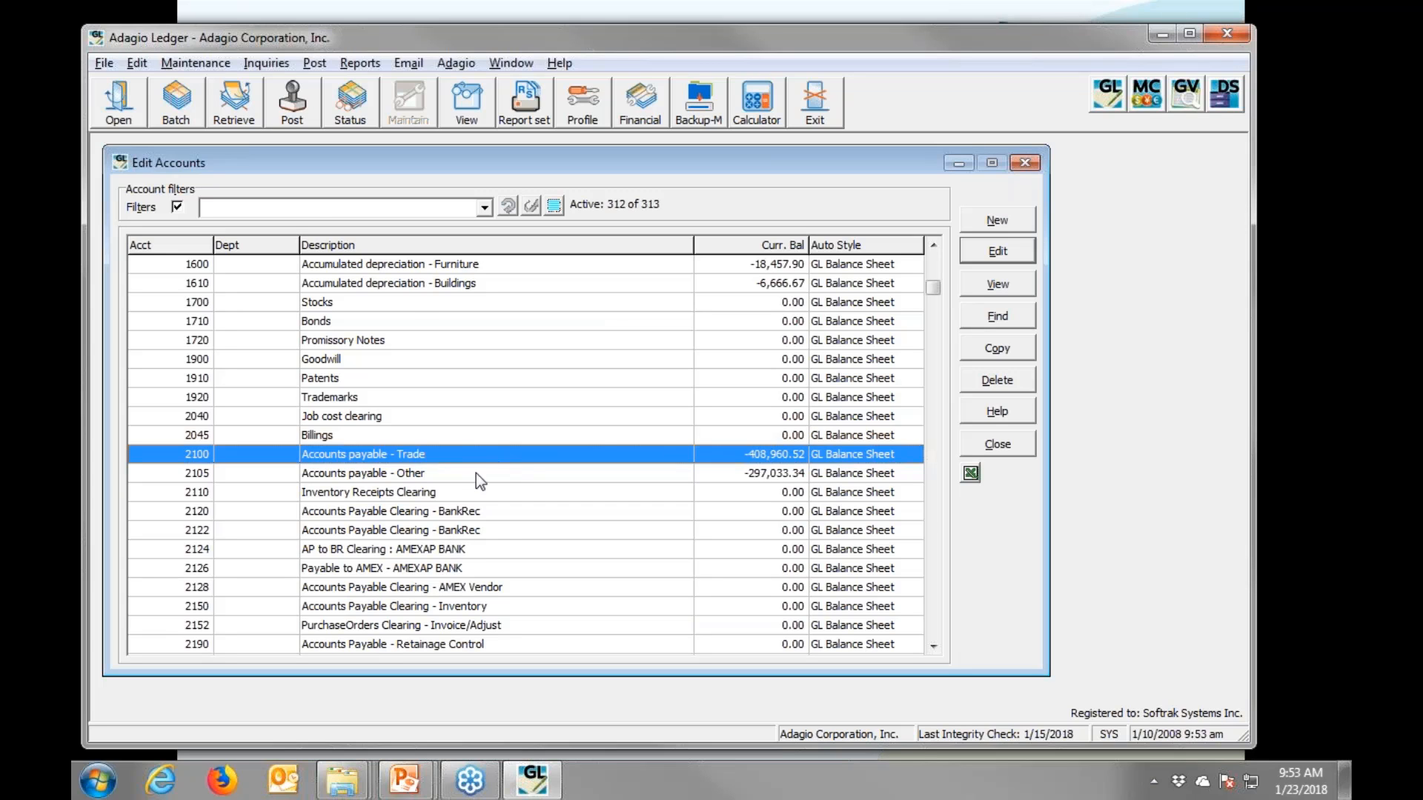
{"action": "key", "text": "alt+Tab"}
- Advance to the Budgets slide and show the 'Lock budgets once approved' bullet
{"action": "left_click", "coordinate": [534, 544]}
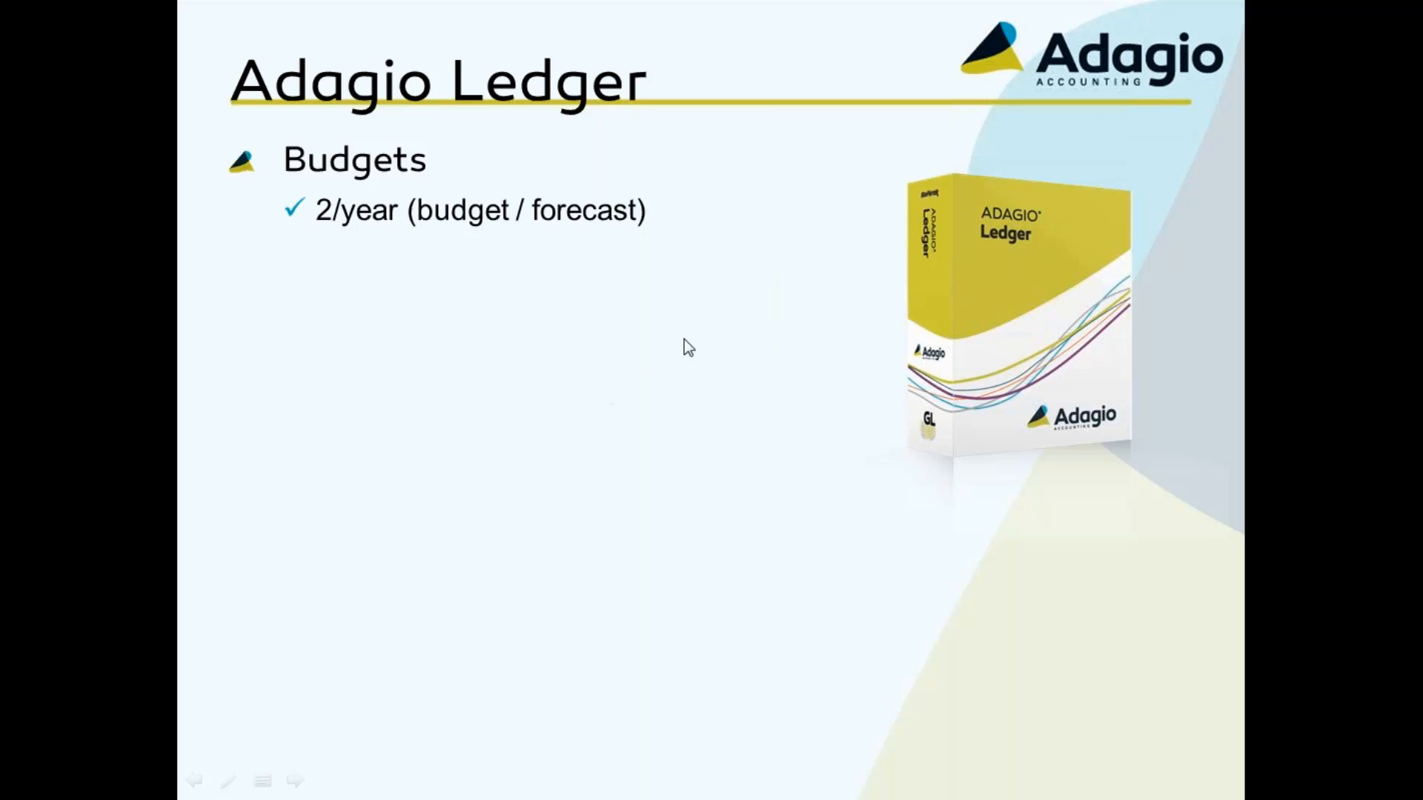
{"action": "left_click", "coordinate": [716, 309]}
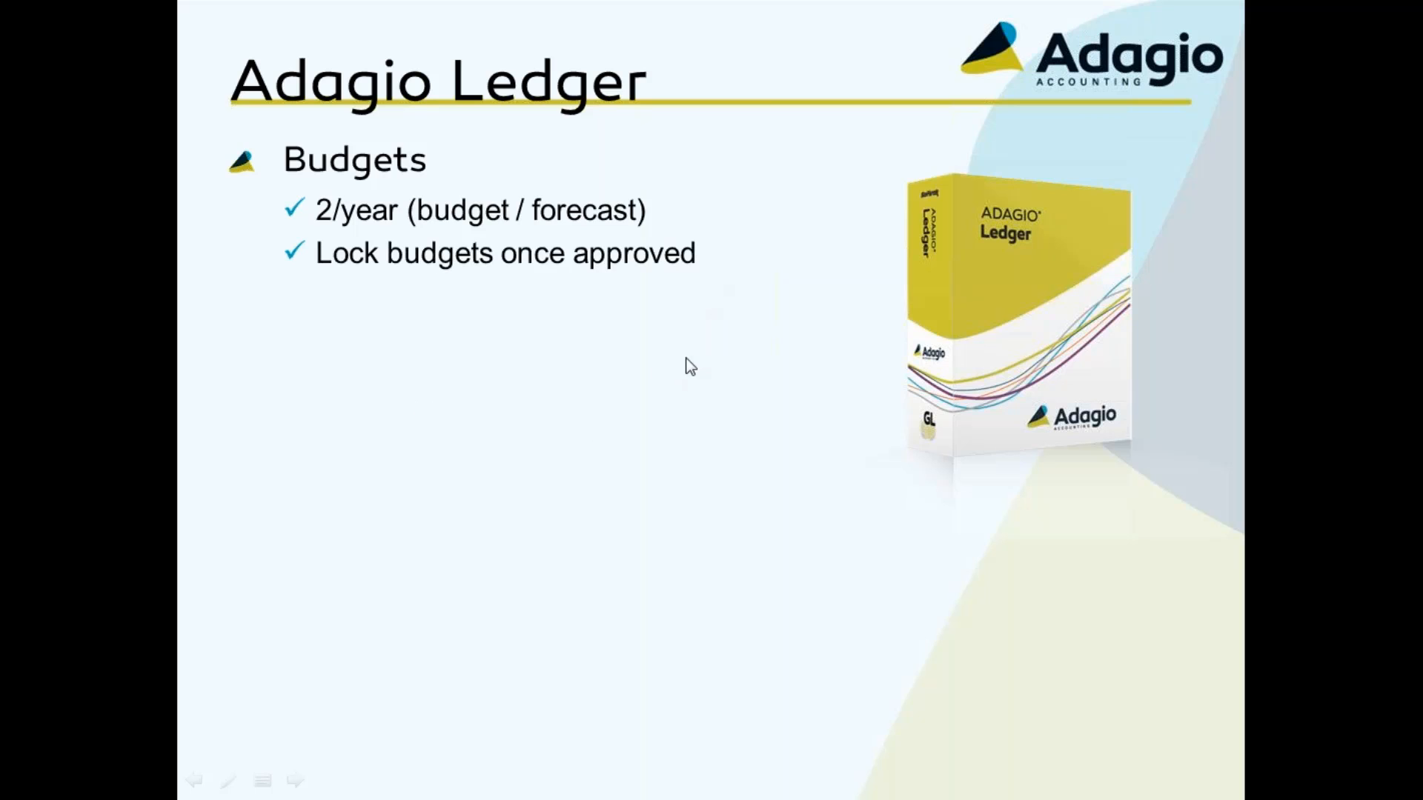